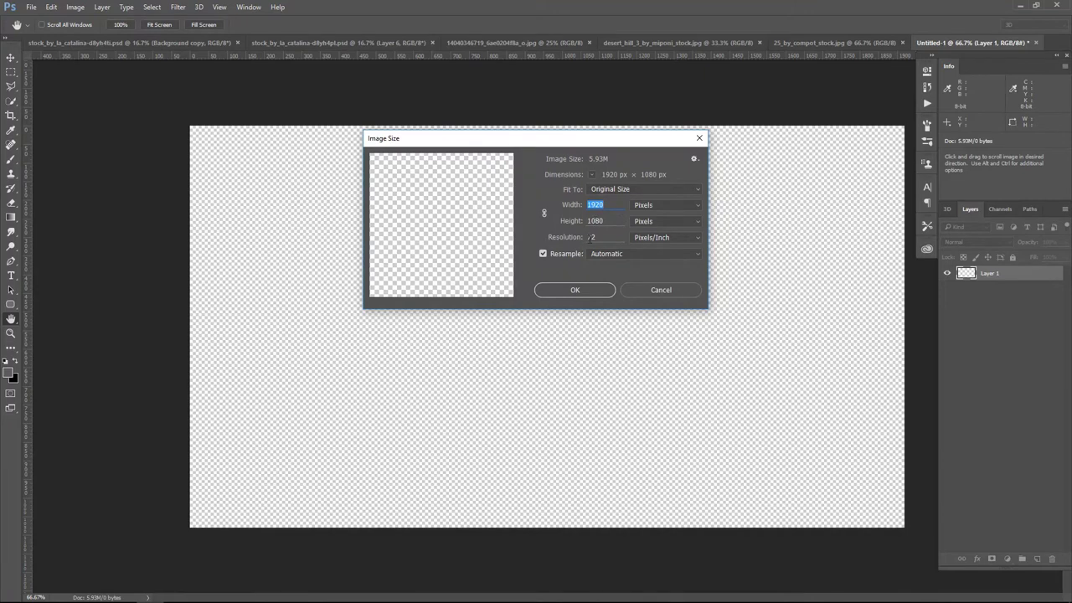
- Confirm the 1920×1080 canvas, fill Layer 1 with grey #5d5d5d, and show the grassland photo
click(575, 289)
key(v)
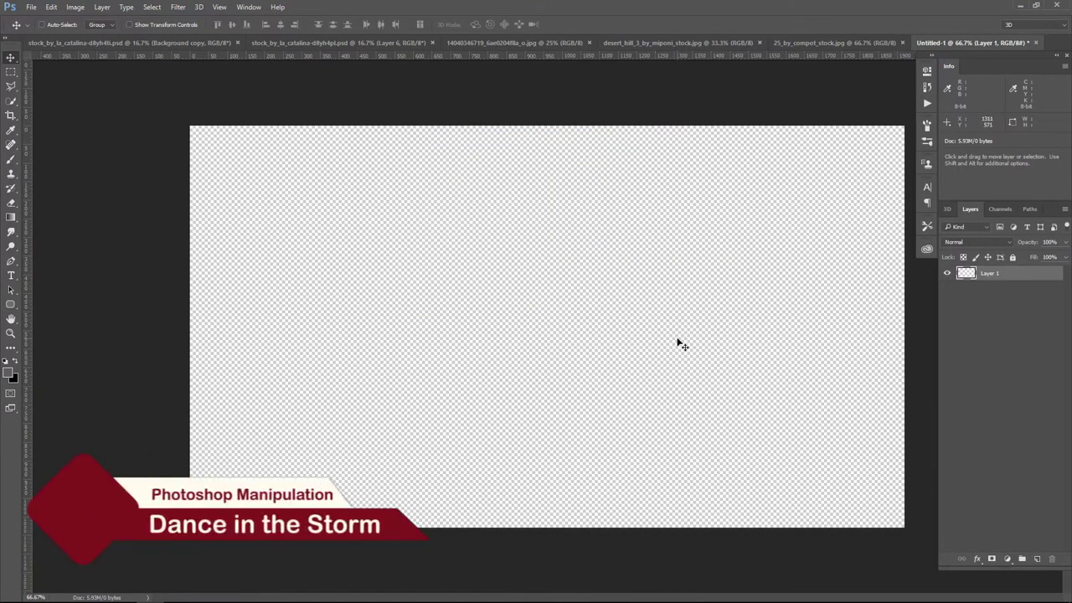
click(11, 374)
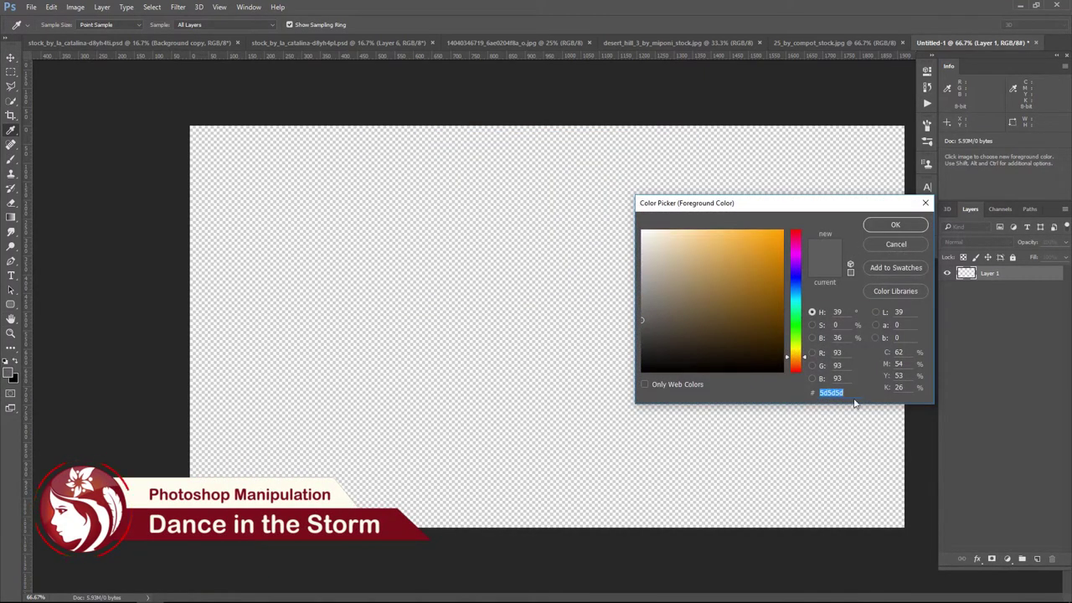
click(893, 226)
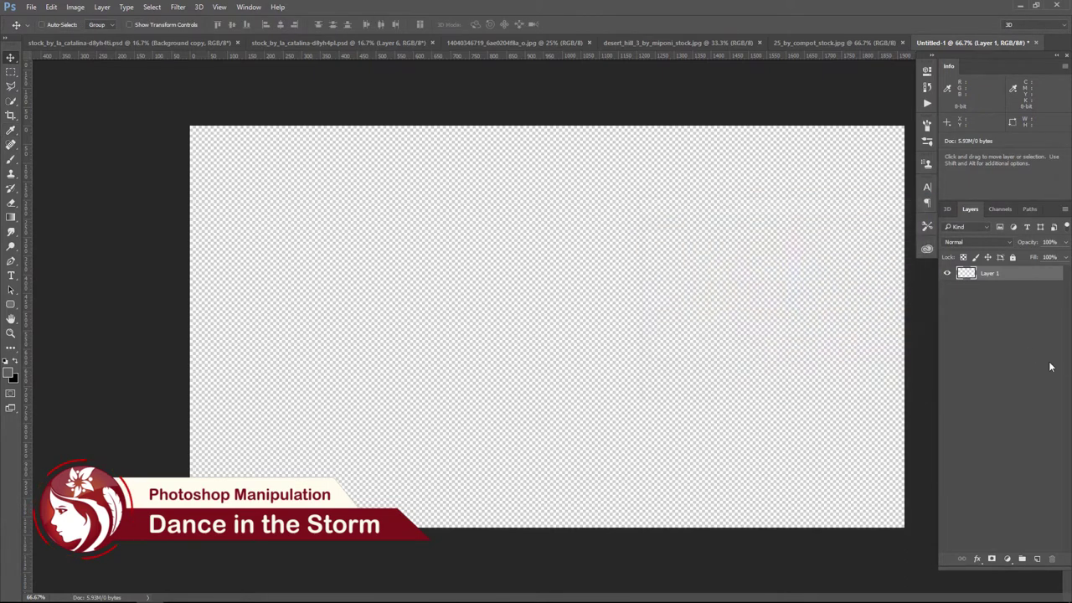
key(alt+BackSpace)
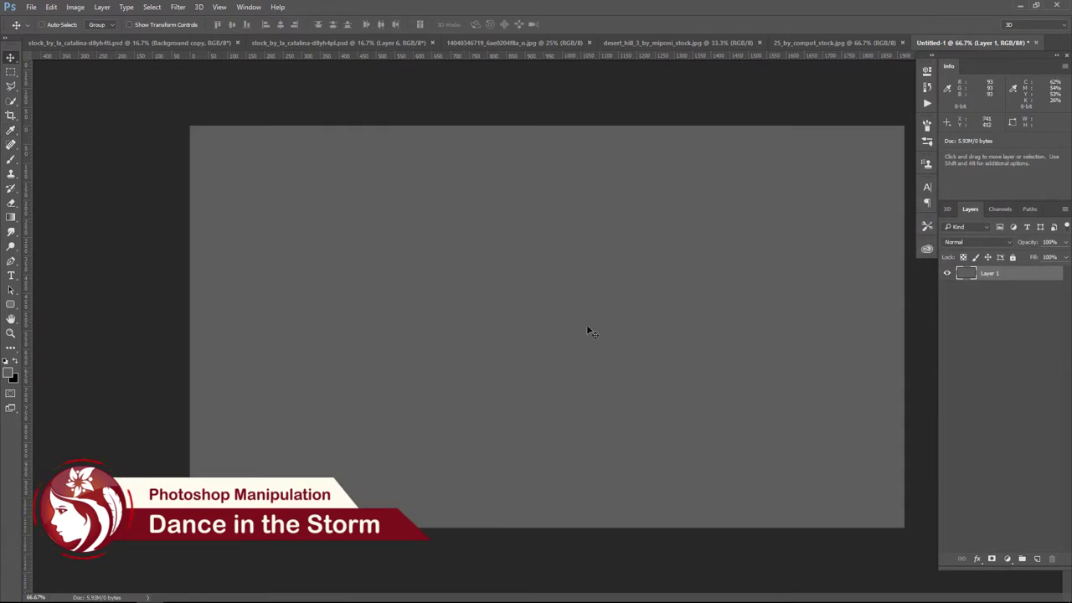
click(849, 42)
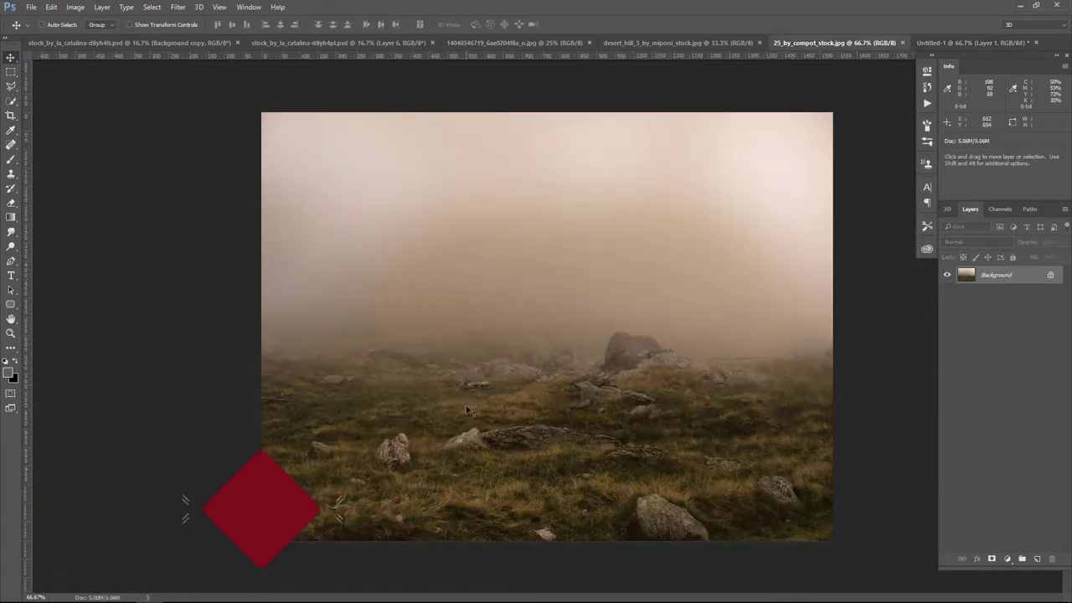
- Place two side-by-side copies of the foggy grassland and mask their seam with black
mouse_move(657, 261)
mouse_down()
mouse_move(961, 45)
mouse_move(411, 442)
mouse_up()
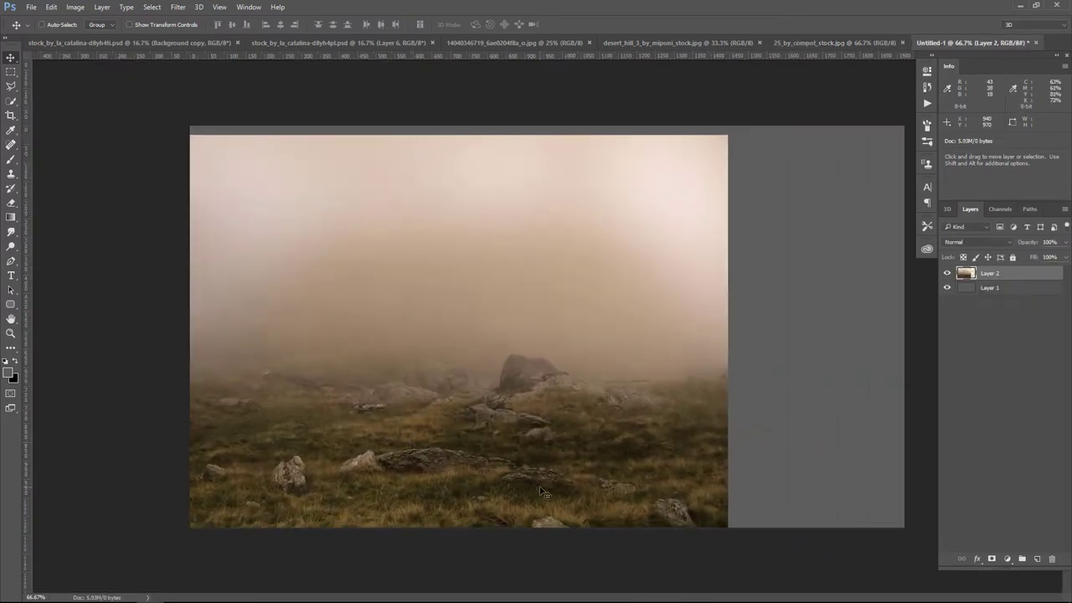
mouse_move(465, 475)
mouse_down()
mouse_move(515, 451)
mouse_move(815, 452)
mouse_move(800, 459)
mouse_up()
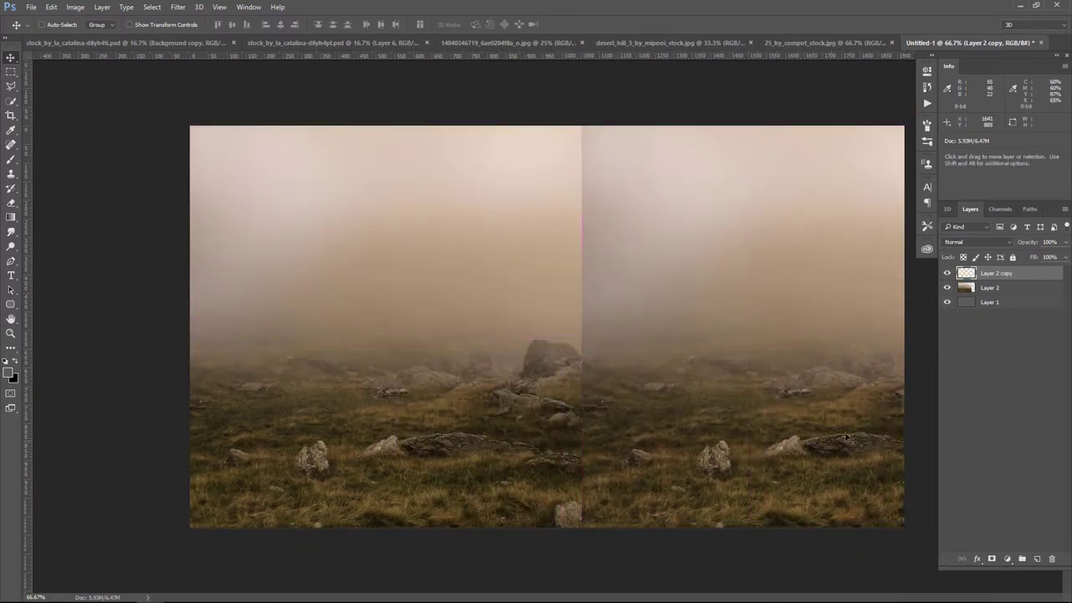
click(992, 559)
click(5, 160)
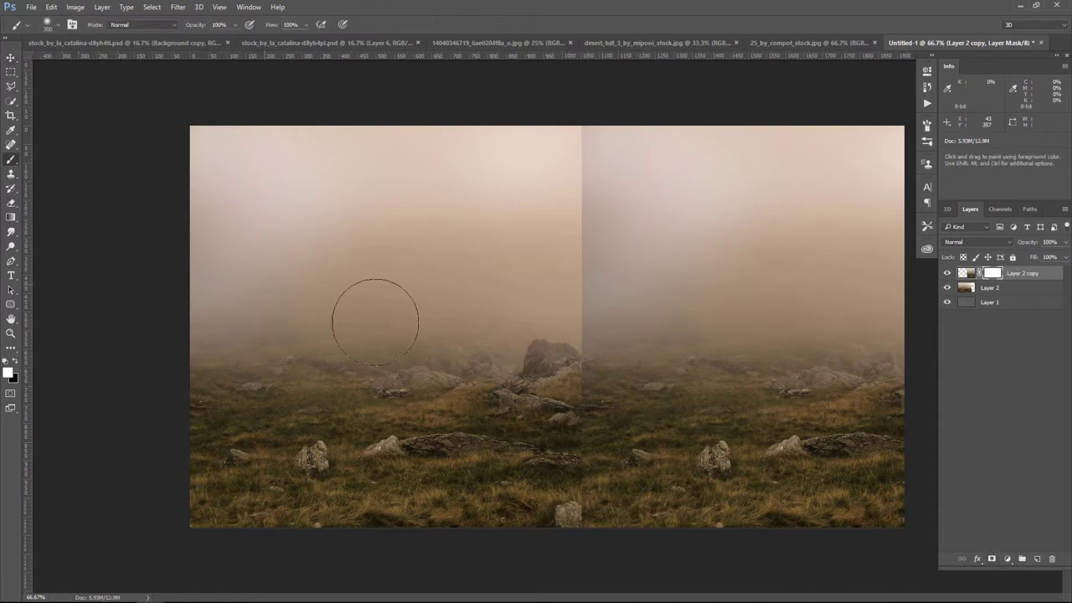
key(x)
drag(574, 134, 557, 513)
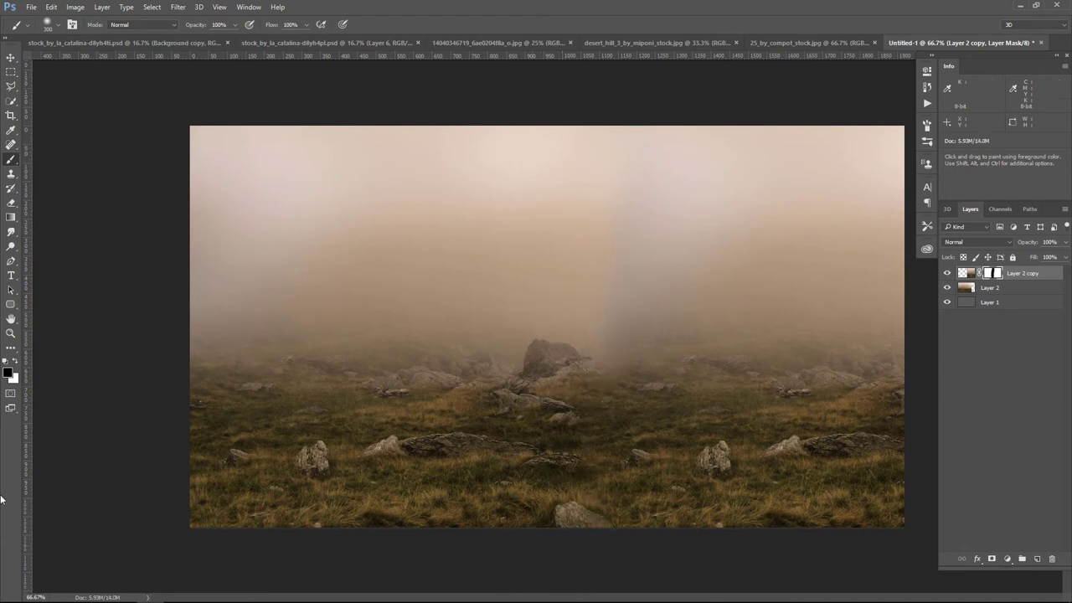
- Merge the two grassland copies into a single layer
click(13, 56)
shift+click(1002, 290)
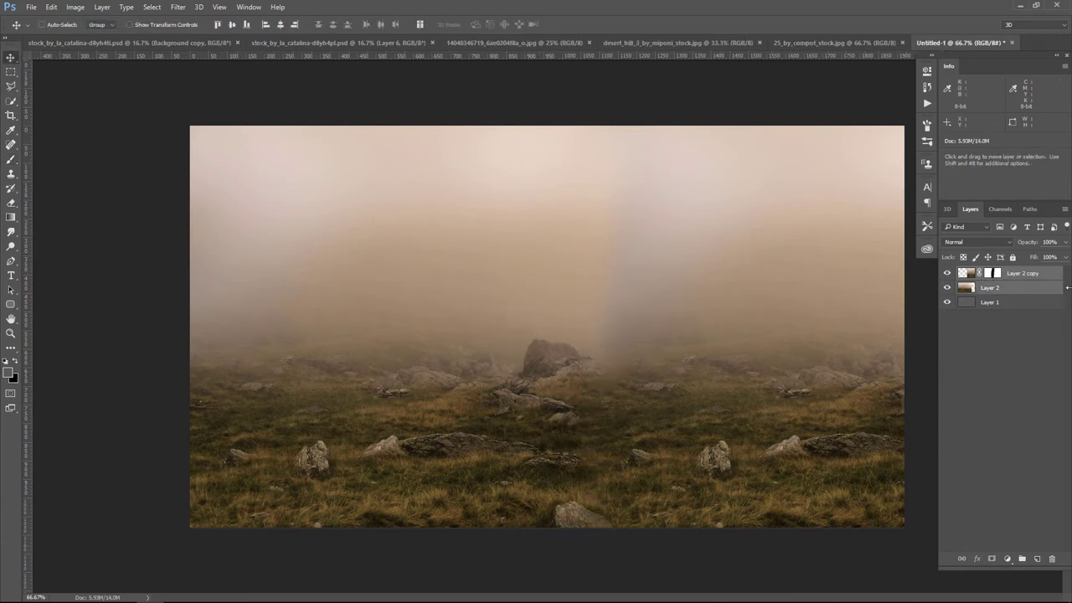
right_click(1026, 289)
click(940, 432)
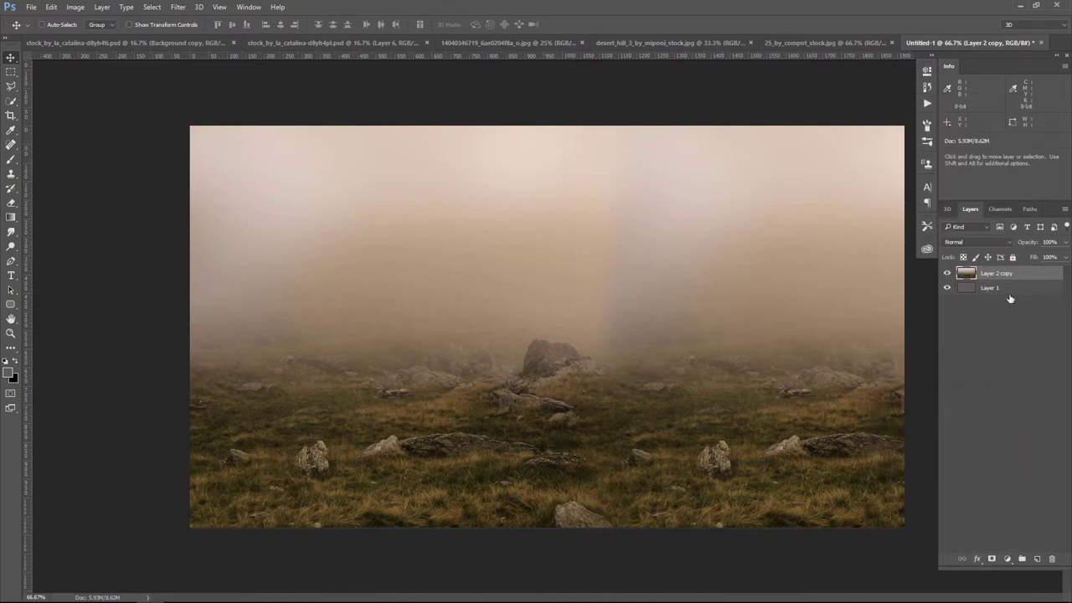
- Mask the merged grassland with a Foreground to Background gradient so only the grass band shows
click(992, 560)
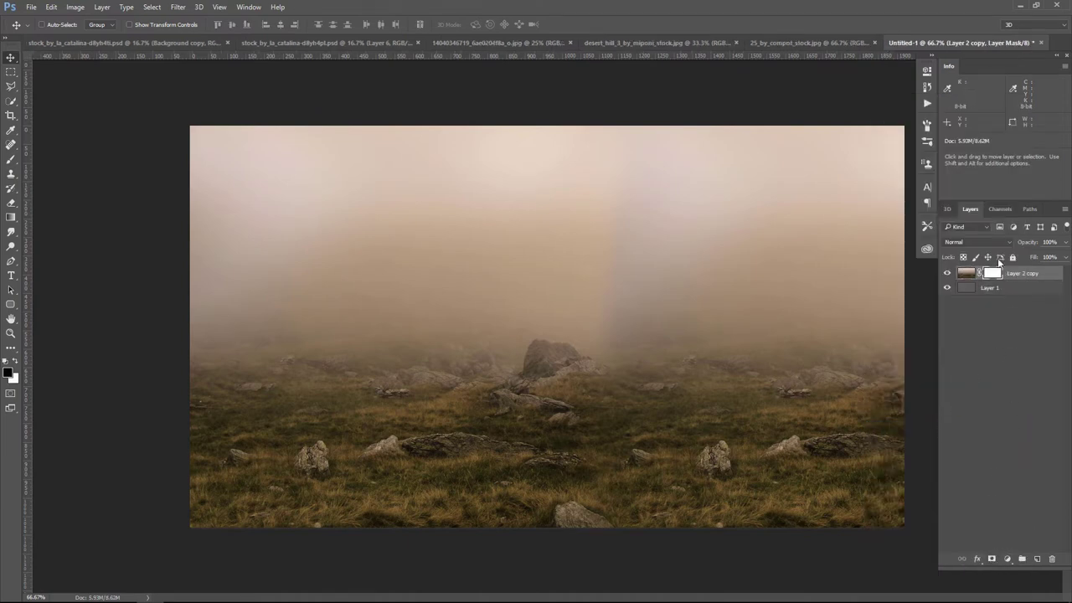
click(12, 218)
click(57, 24)
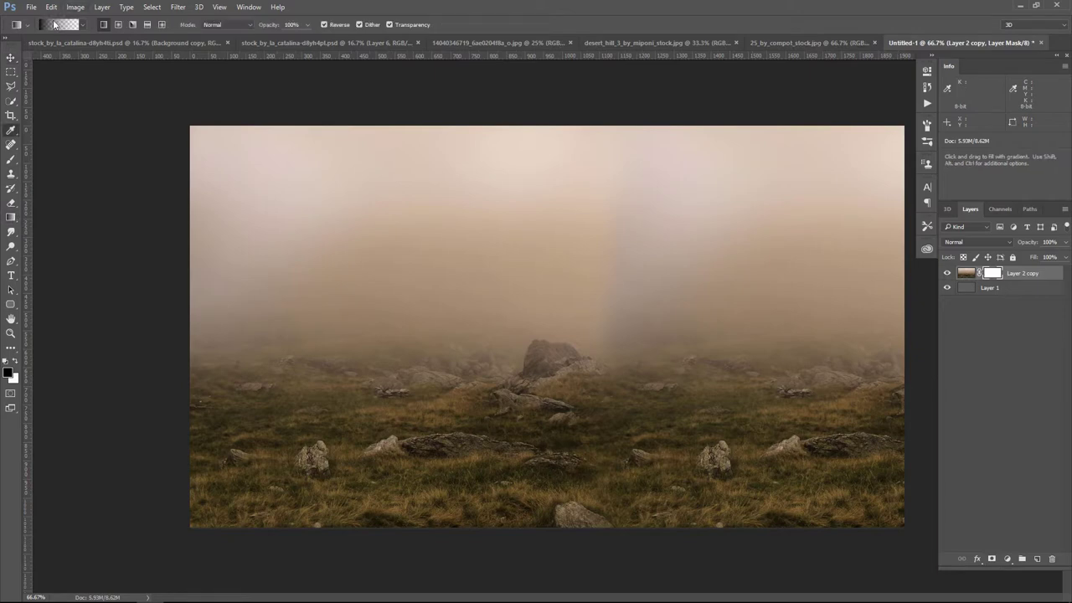
click(598, 358)
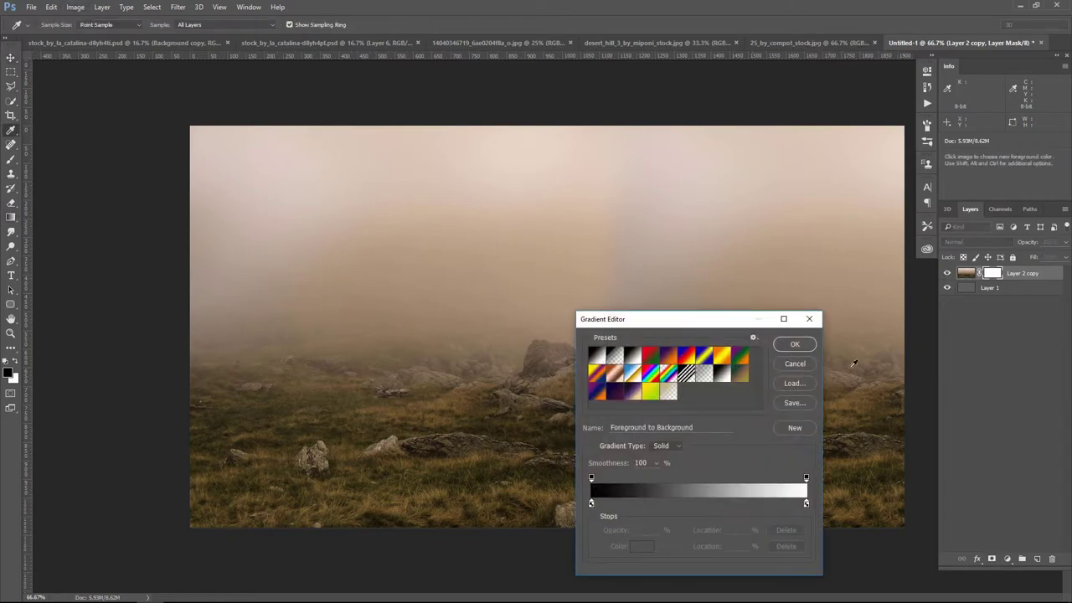
click(793, 345)
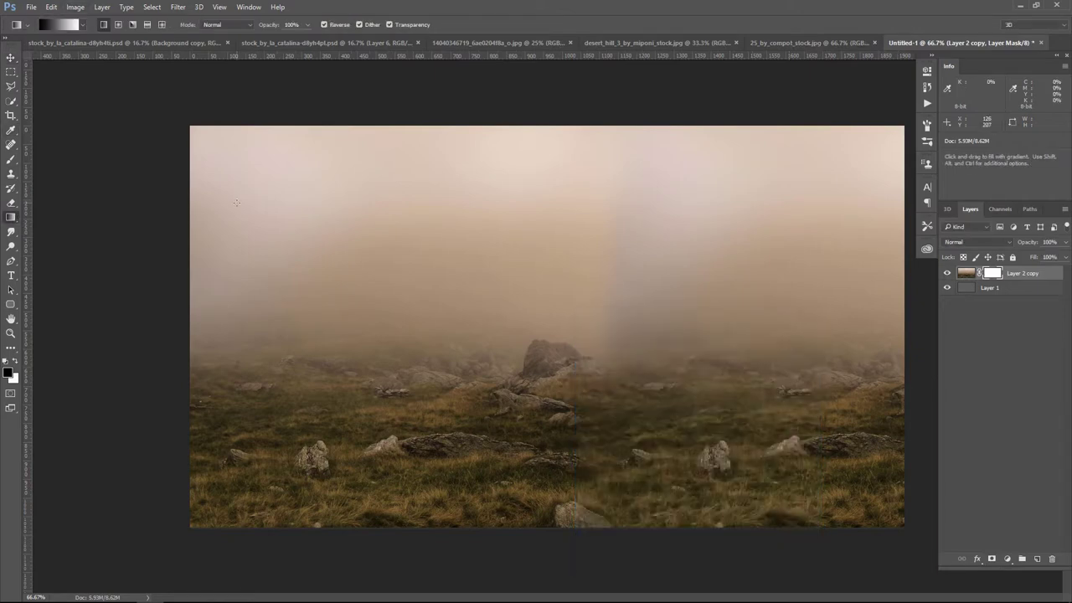
mouse_move(608, 505)
mouse_down()
mouse_move(612, 397)
mouse_move(644, 406)
mouse_up()
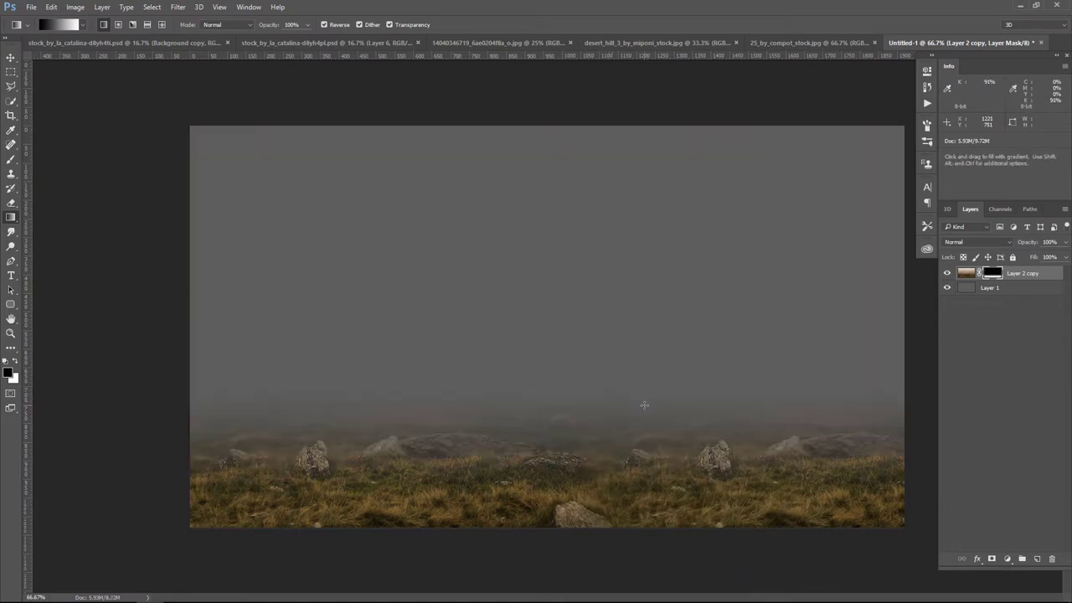
mouse_move(600, 449)
mouse_down()
mouse_move(616, 410)
mouse_move(614, 475)
mouse_move(611, 407)
mouse_up()
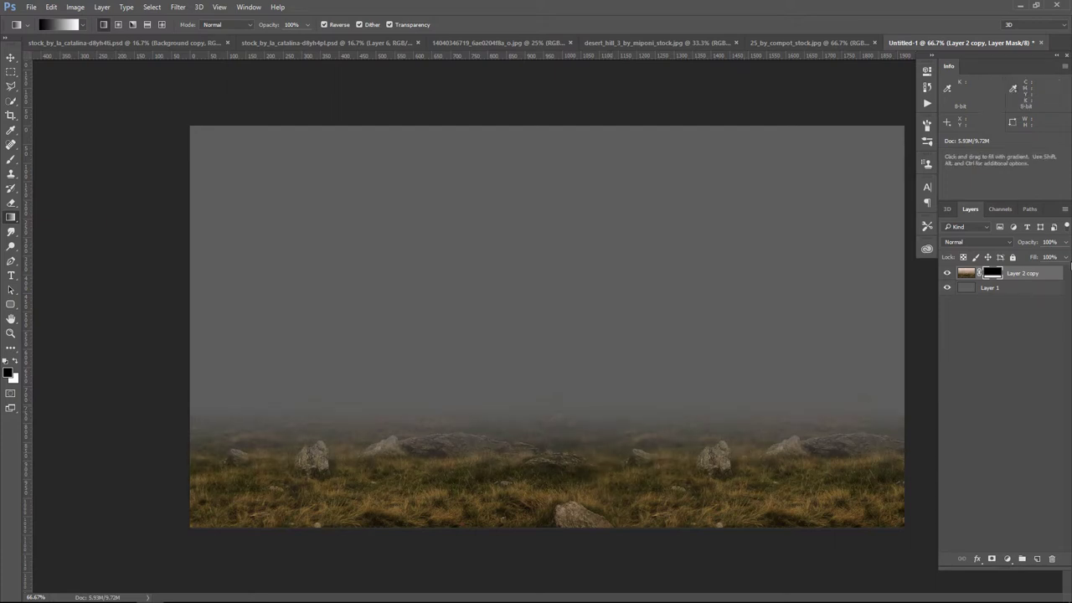
click(10, 57)
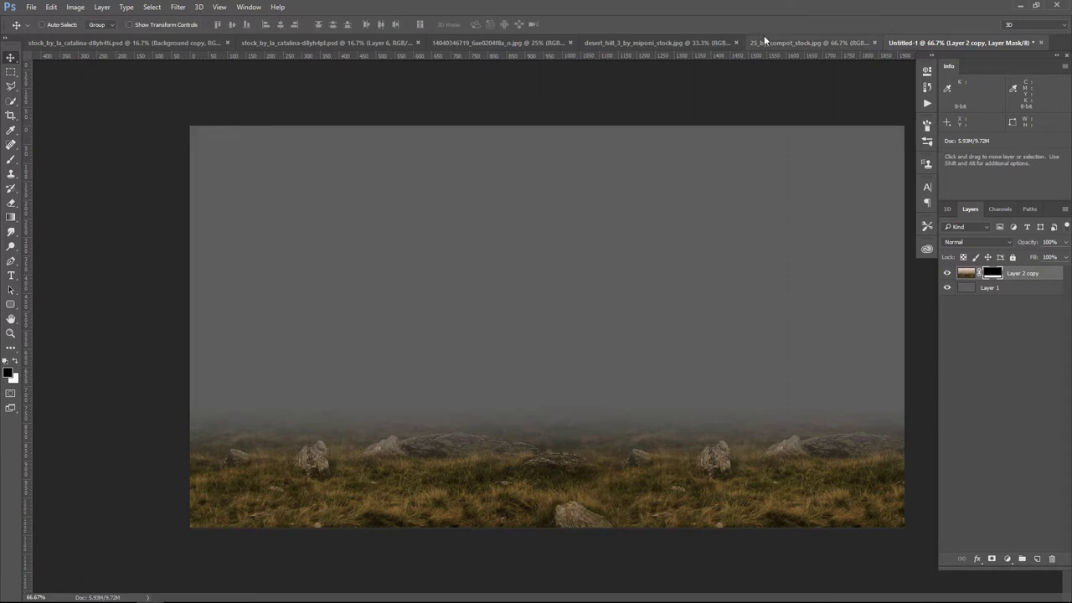
- Place desert_hill_3 beneath the grassland layer, scaled to about 76% and moved down
click(670, 42)
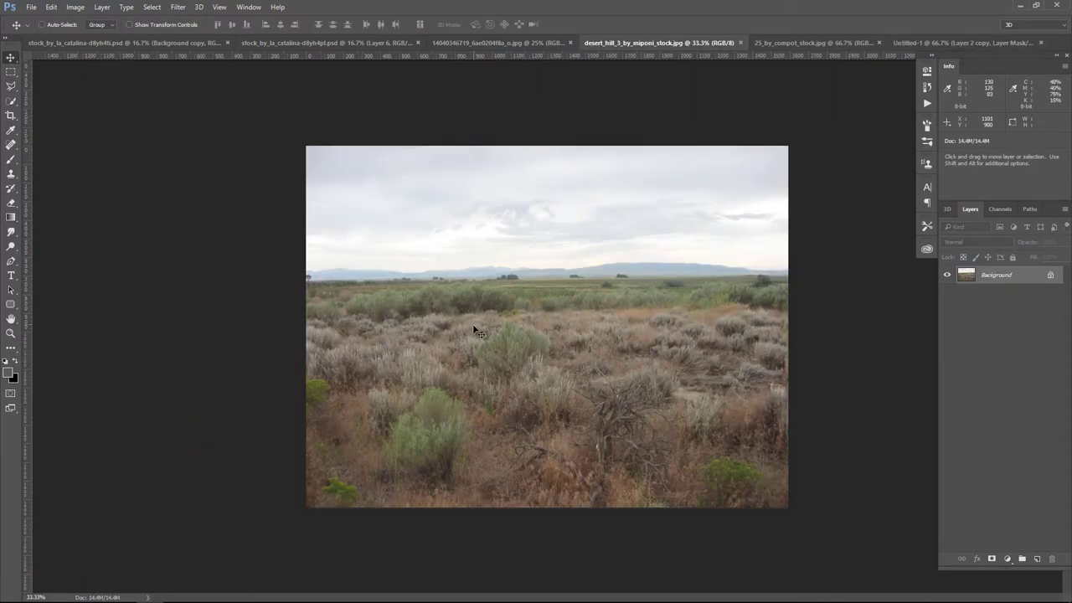
click(942, 41)
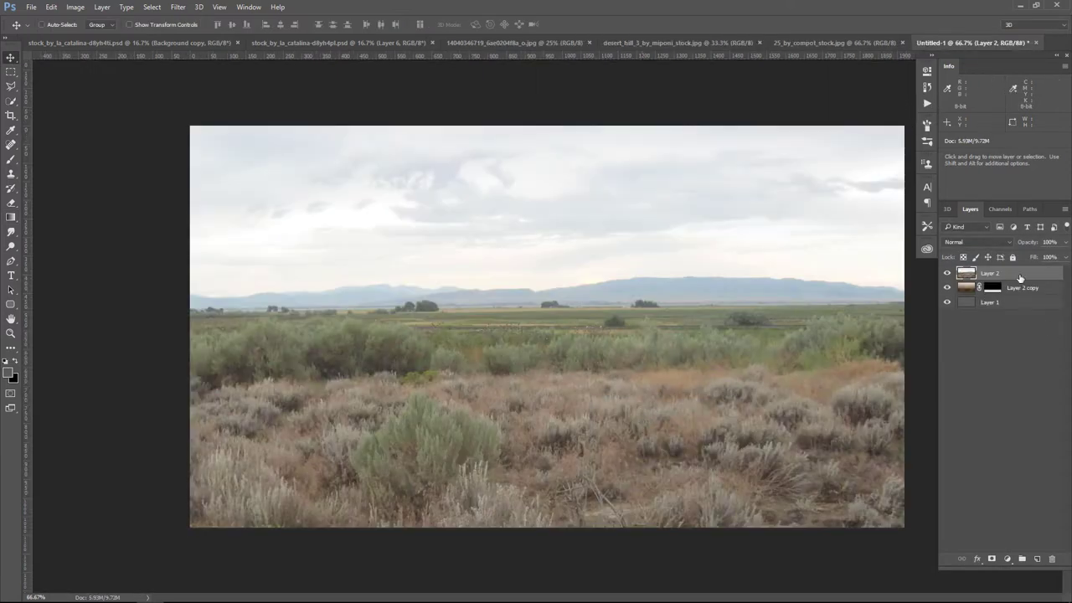
drag(1020, 278, 1021, 299)
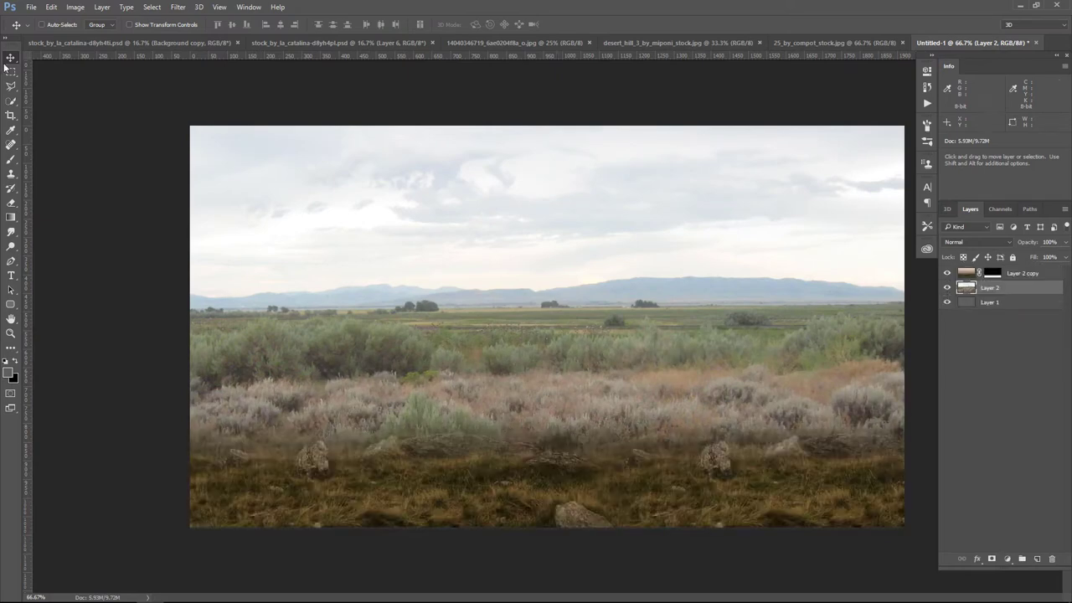
key(ctrl+t)
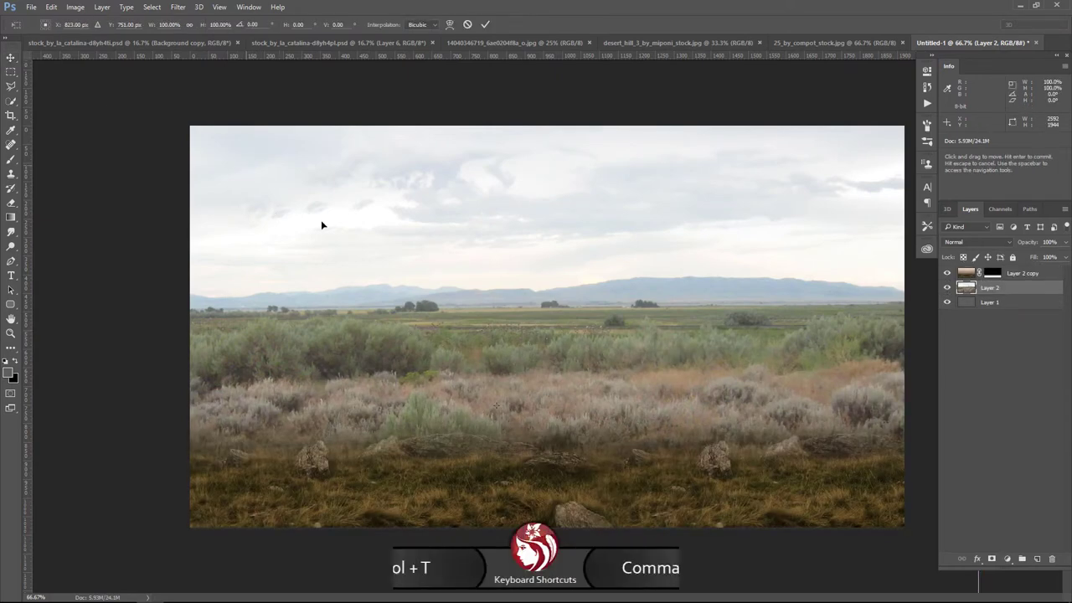
mouse_move(321, 220)
mouse_down()
mouse_move(463, 255)
mouse_move(264, 233)
mouse_up()
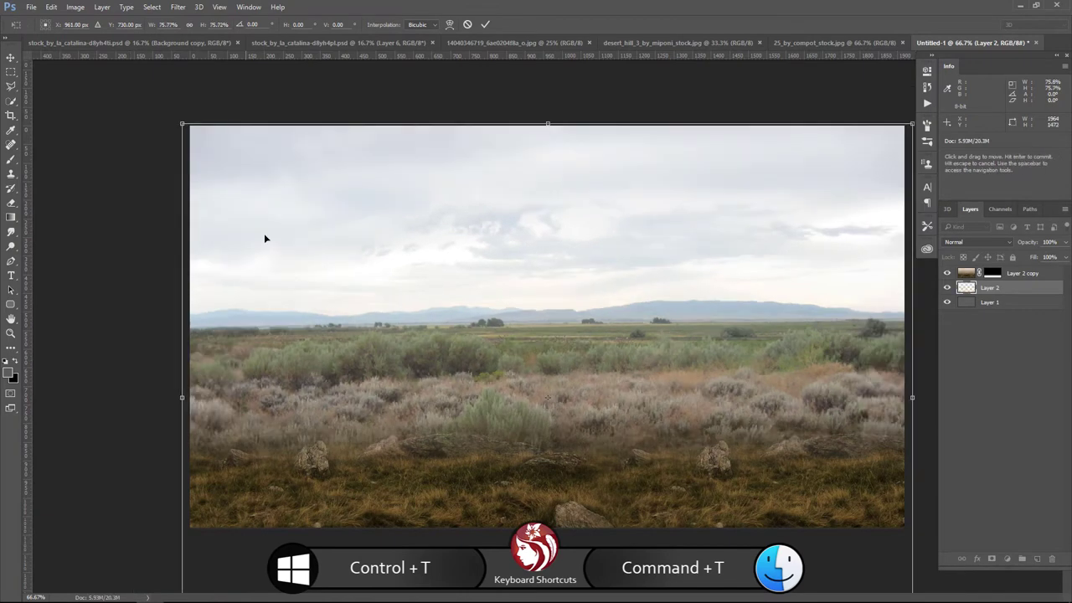
drag(548, 400, 542, 501)
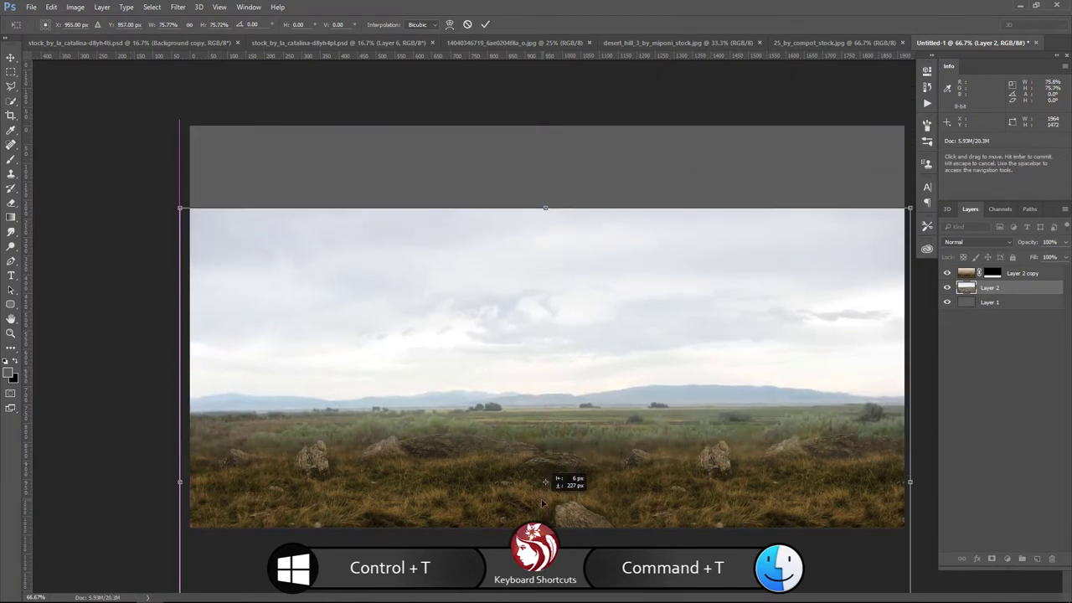
key(Return)
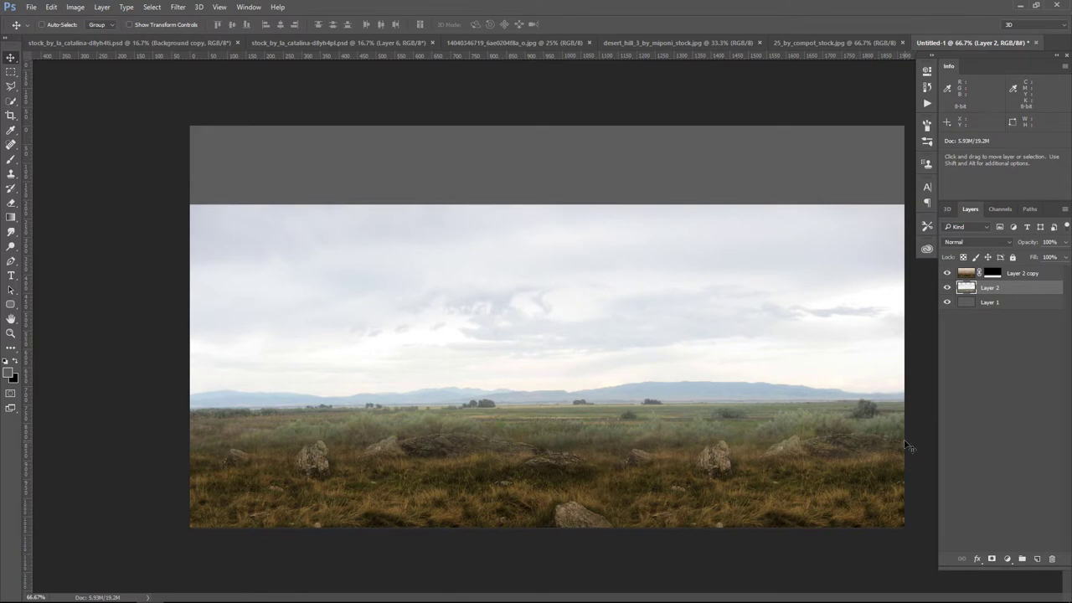
- Bring the supercell storm photo into the composite
click(802, 42)
click(705, 44)
click(536, 43)
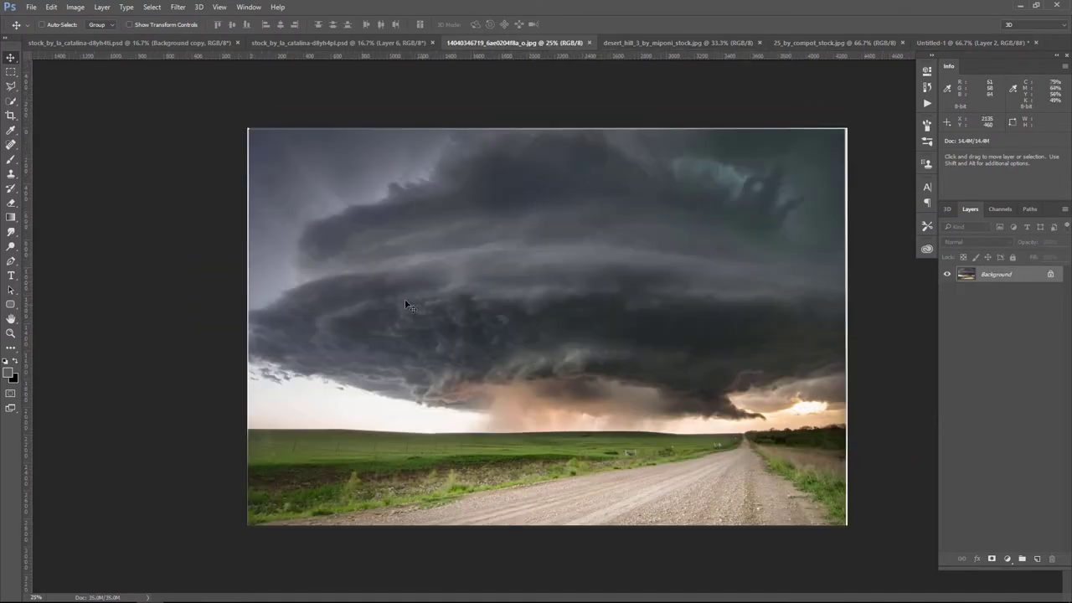
mouse_move(598, 287)
mouse_down()
mouse_move(973, 49)
mouse_move(611, 350)
mouse_up()
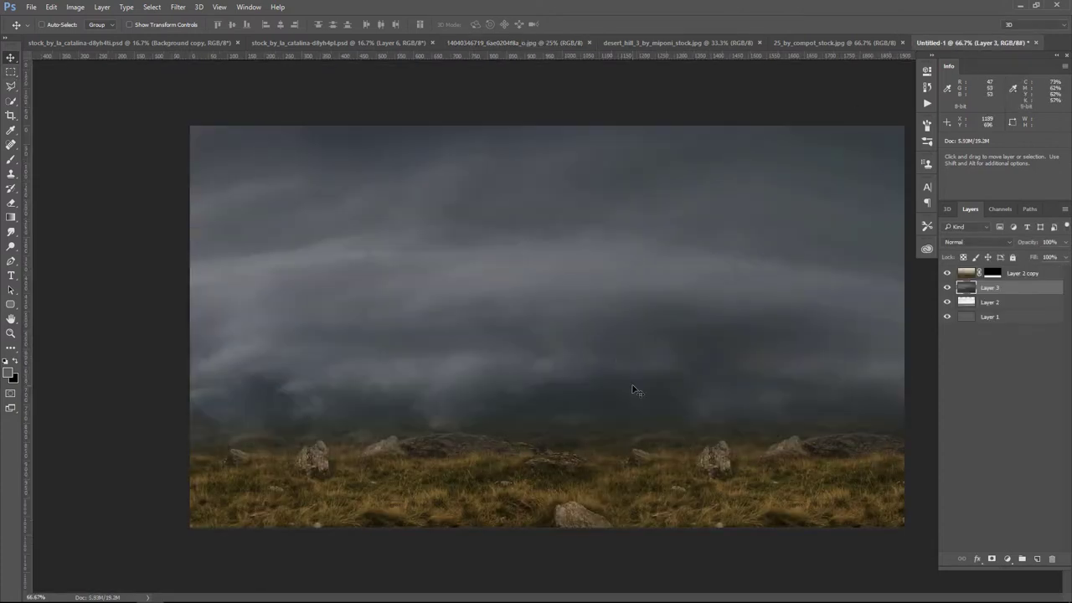
- Scale the storm layer to 45%, nudge it up, and move it beneath the grassland layer
key(ctrl+t)
drag(634, 390, 232, 176)
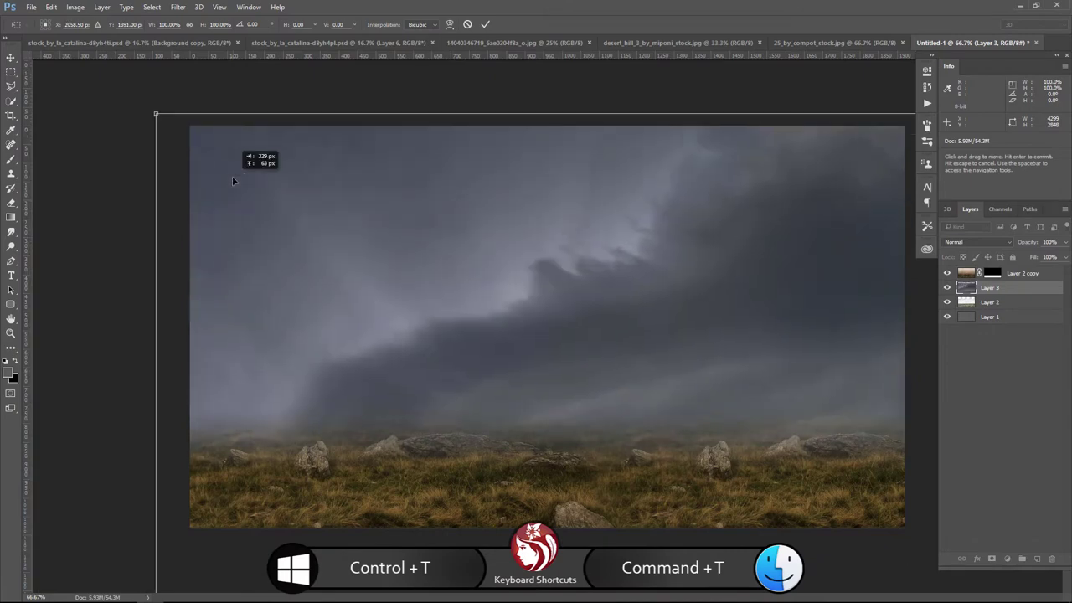
drag(170, 125, 299, 148)
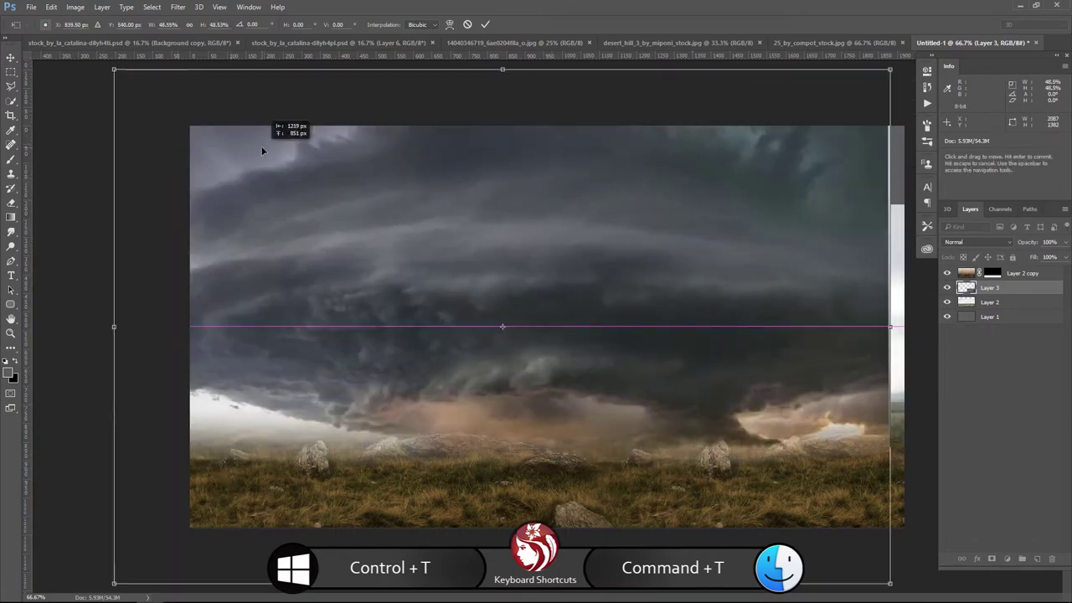
drag(151, 63, 181, 81)
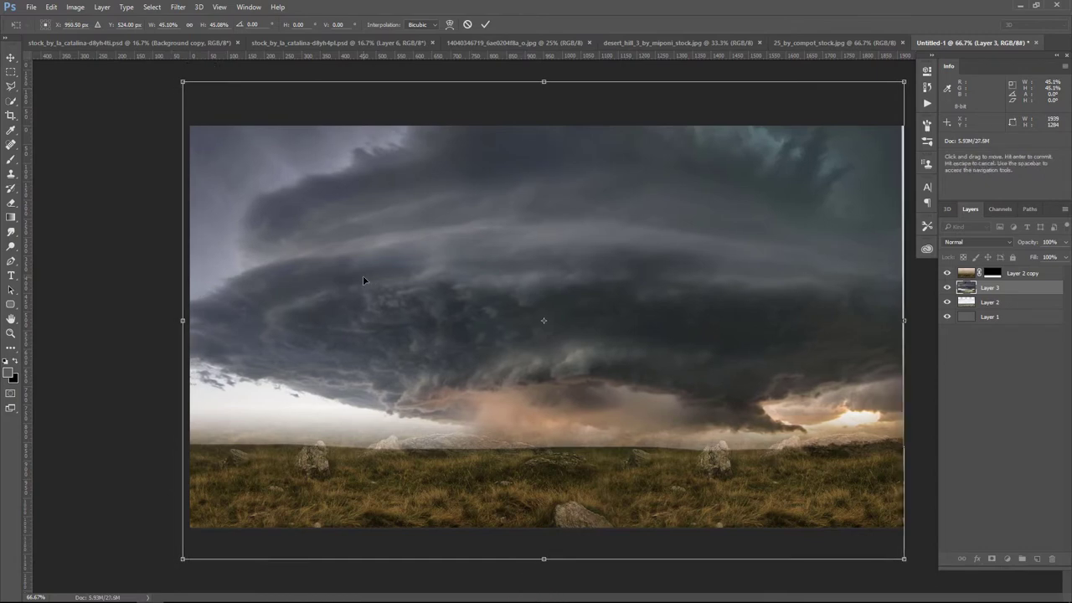
key(Return)
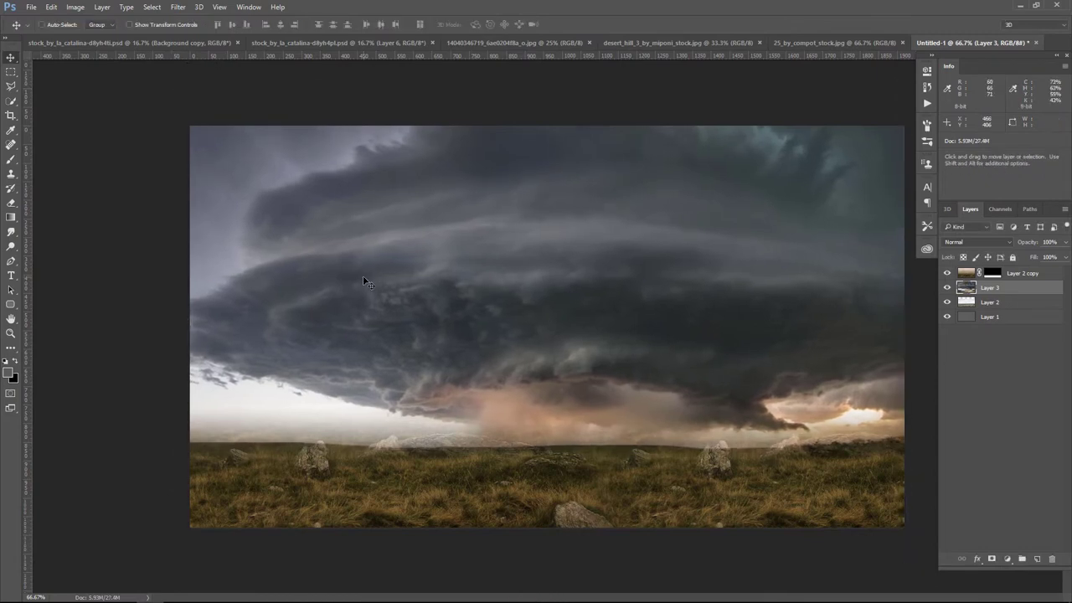
key(shift+Up)
key(shift+Up)
key(shift+Up)
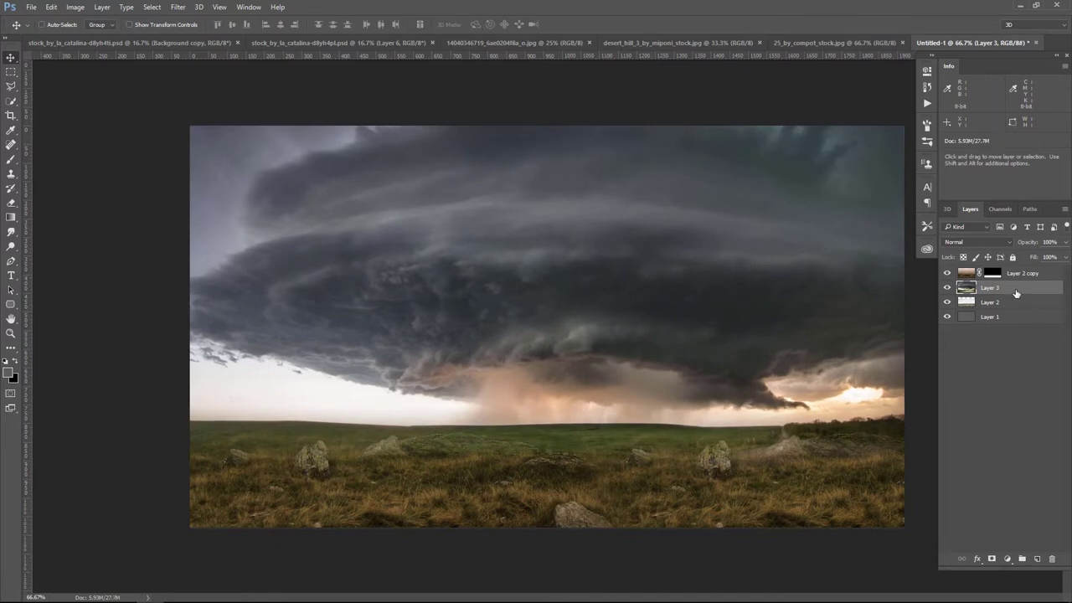
drag(1016, 292, 1012, 313)
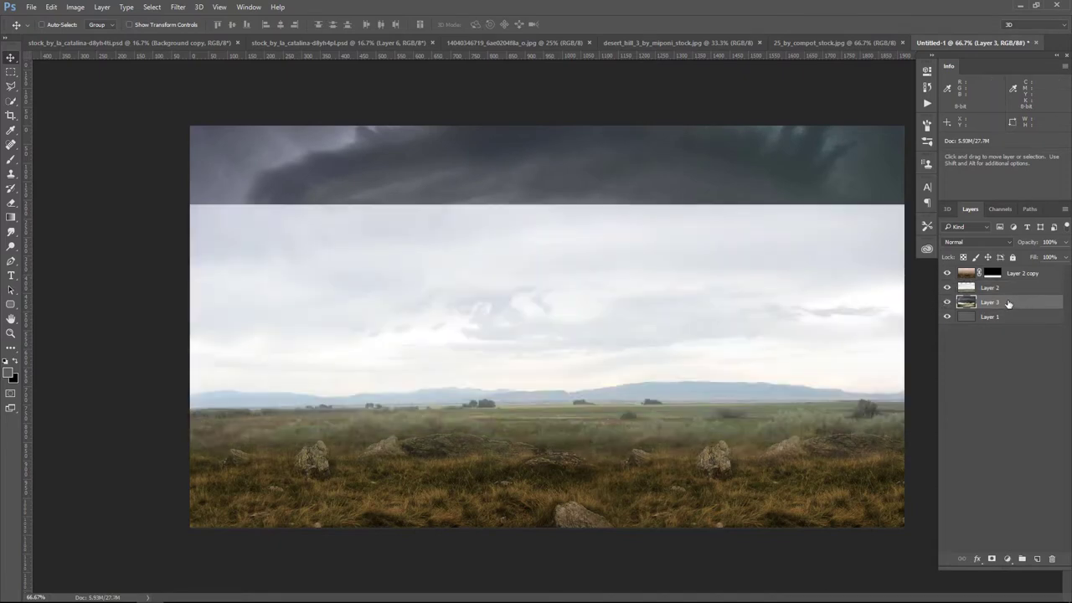
- Give Layer 2 a gradient mask fading it out above the horizon
click(1012, 293)
click(992, 559)
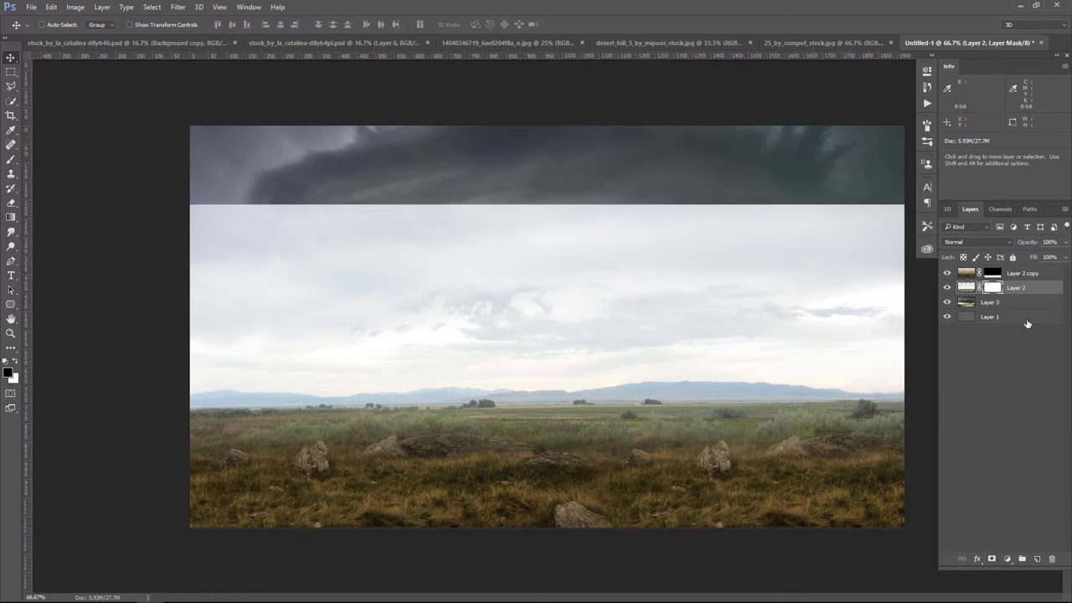
click(11, 217)
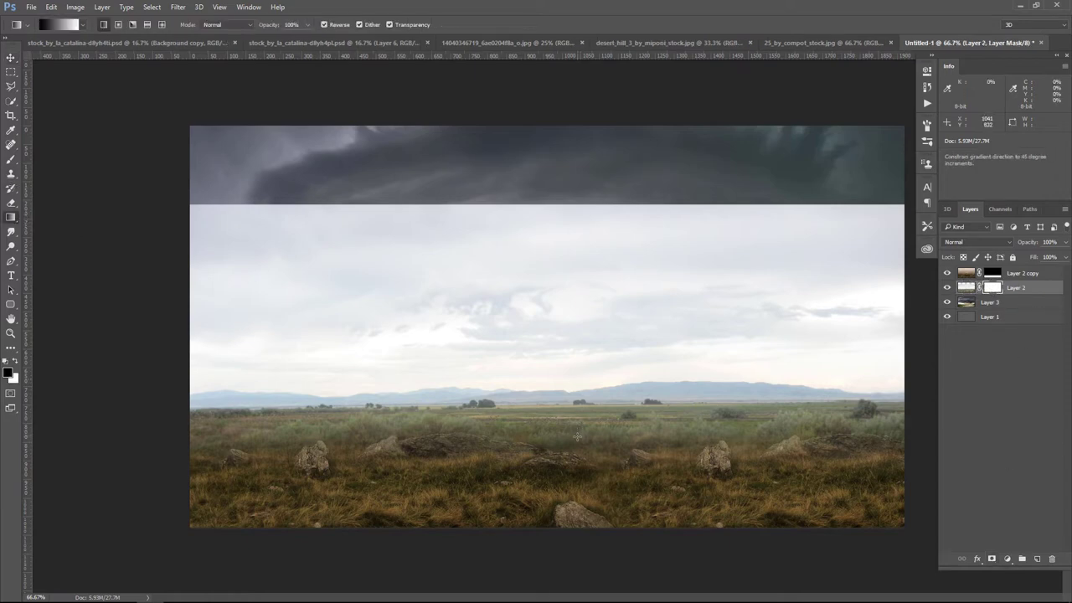
drag(578, 440, 578, 415)
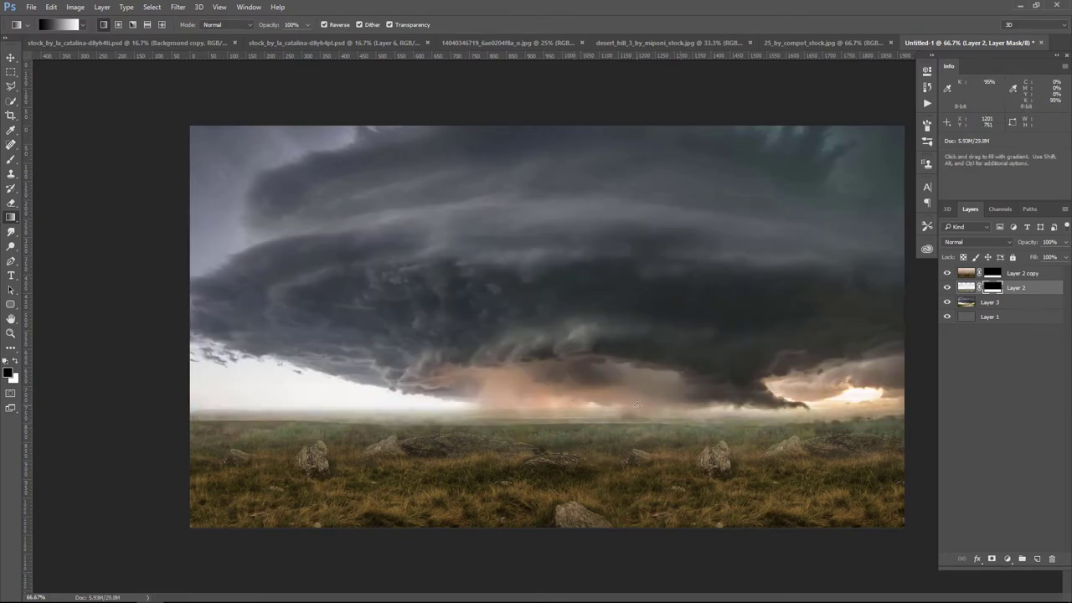
mouse_move(614, 428)
mouse_down()
mouse_move(564, 416)
mouse_move(569, 391)
mouse_move(629, 390)
mouse_up()
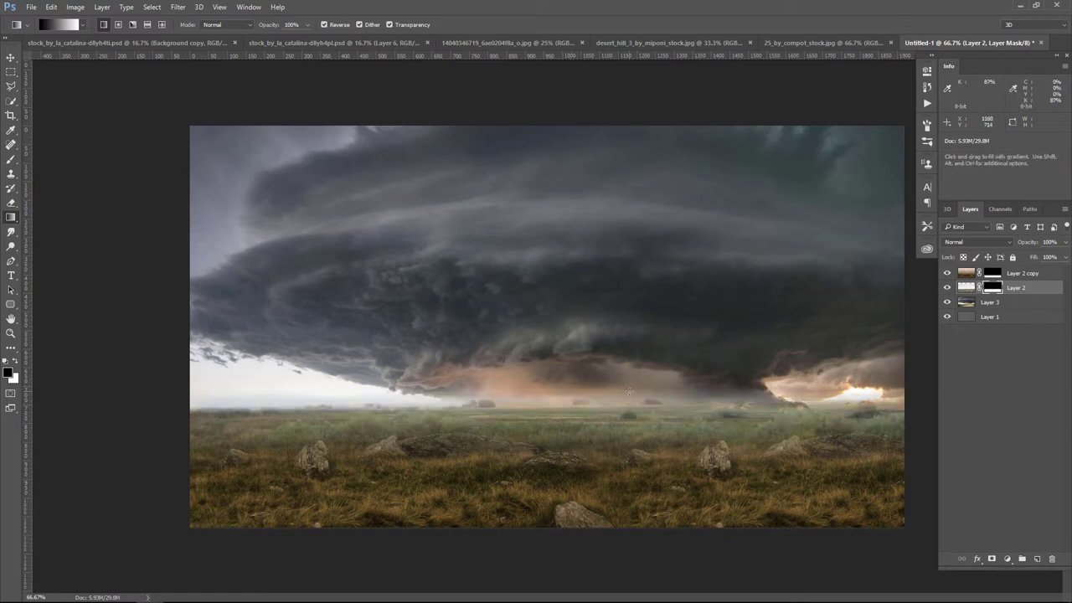
- Nudge the storm clouds on Layer 3 upward twice
key(v)
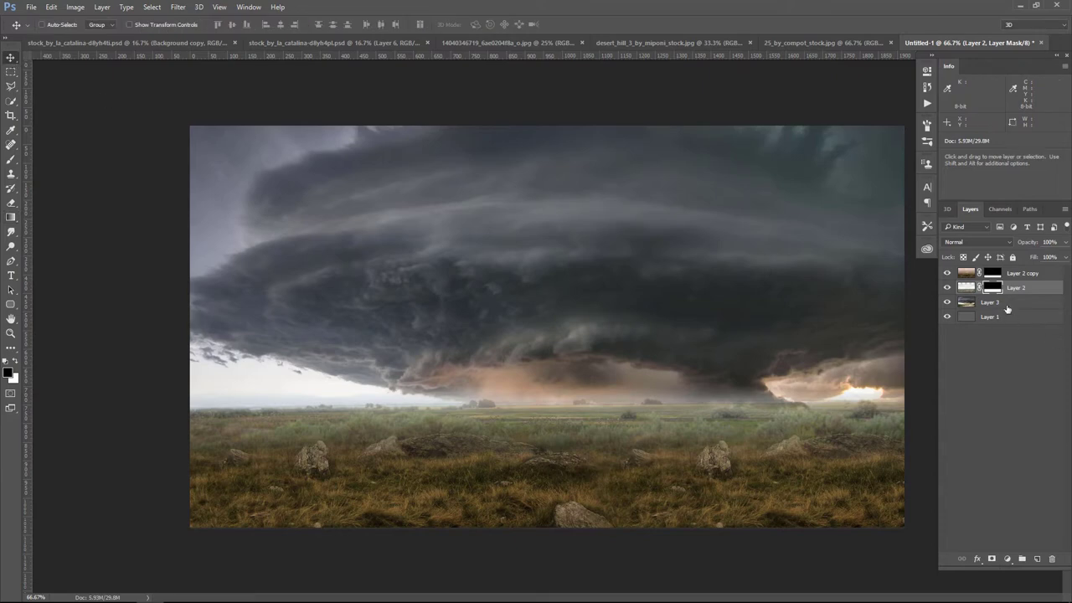
ctrl+click(794, 304)
key(shift+Up)
key(shift+Up)
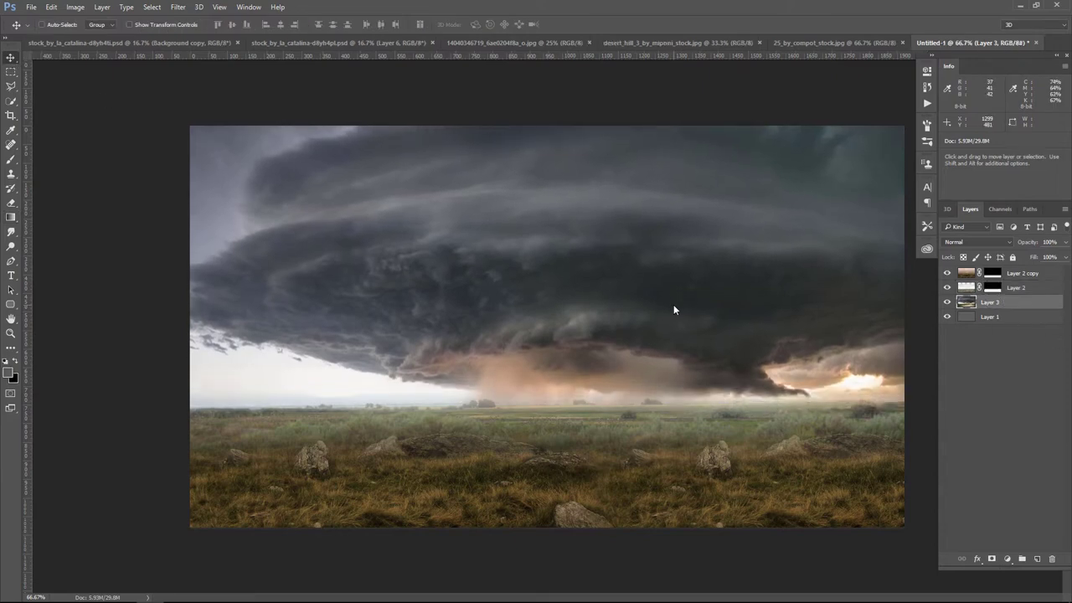
key(shift+Up)
key(shift+Up)
key(shift+Up)
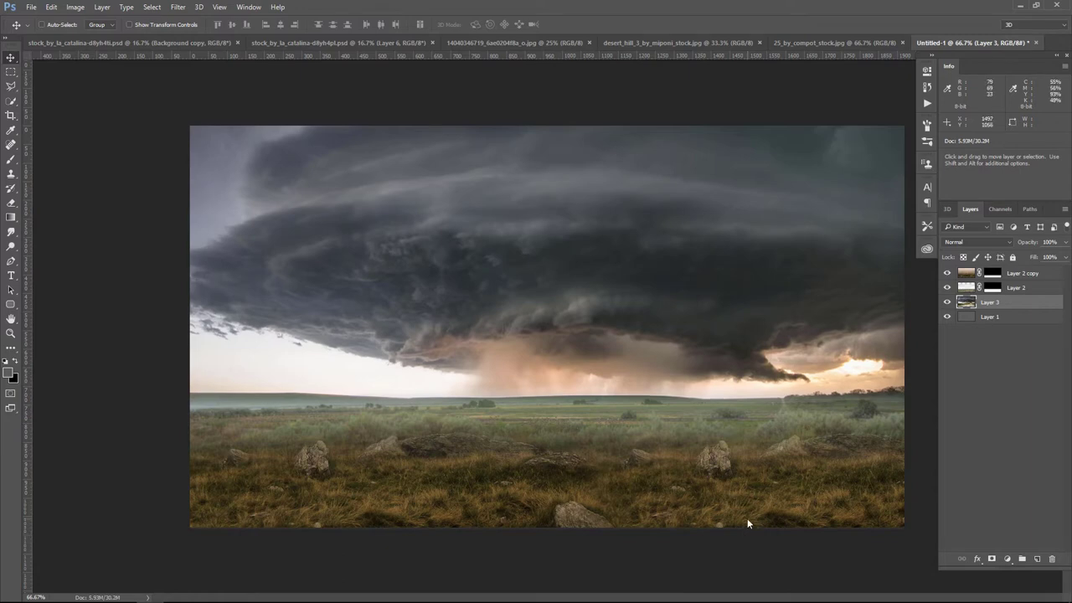
click(992, 291)
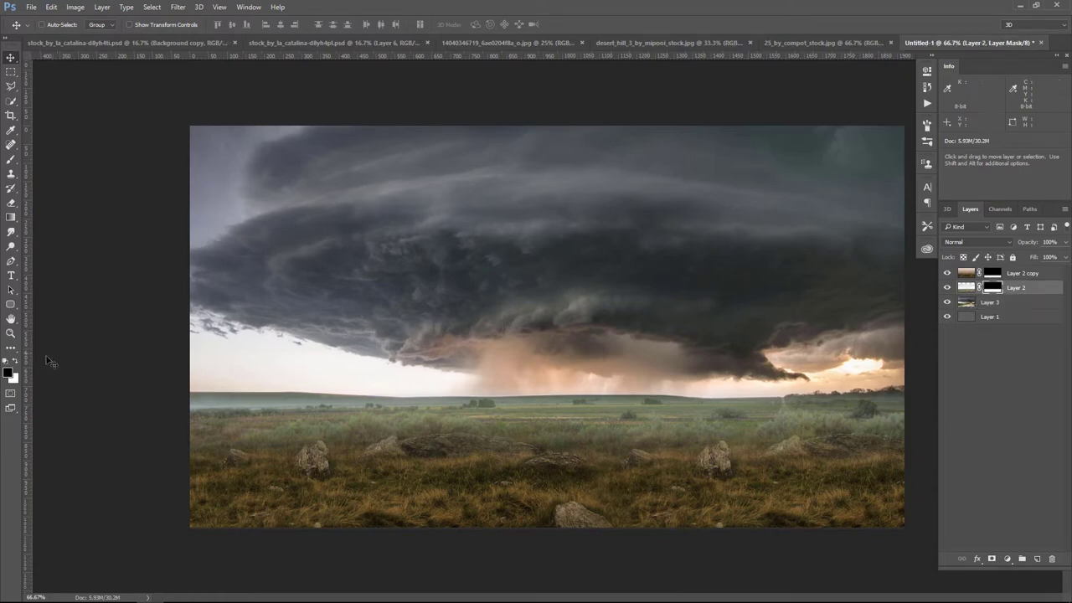
- Paint black along the horizon on Layer 2's mask with a 40% opacity brush
click(10, 159)
click(235, 24)
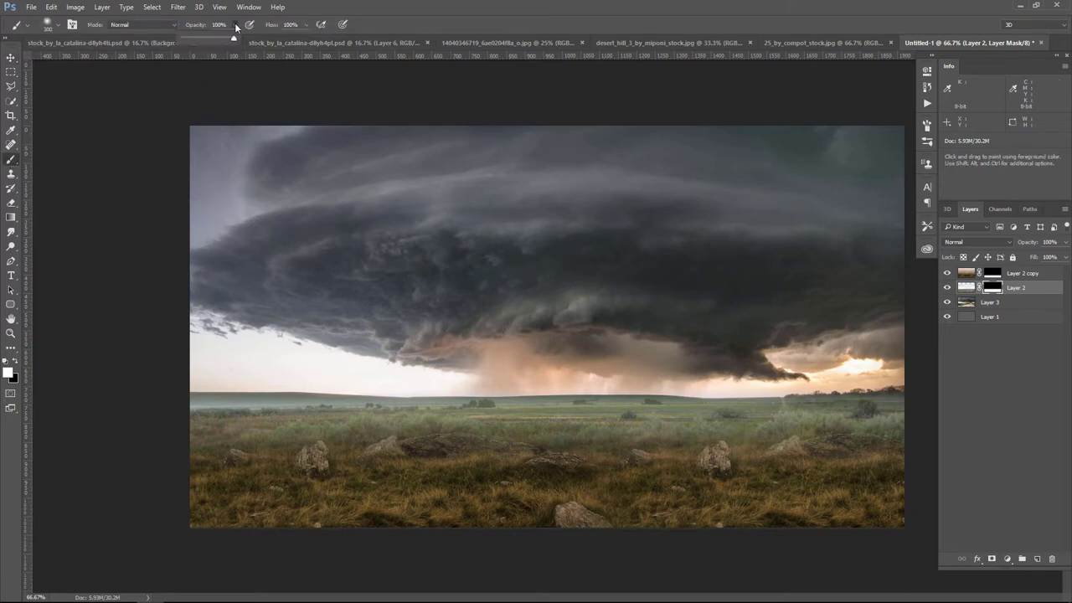
key(bracketleft)
key(bracketleft)
key(bracketleft)
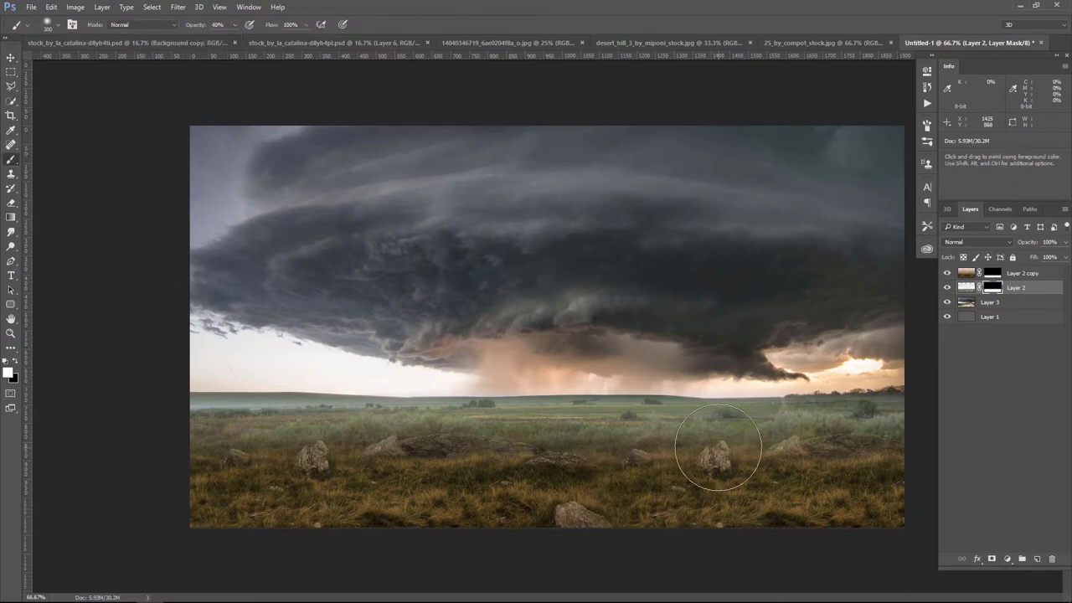
key(bracketleft)
key(bracketleft)
key(bracketleft)
click(15, 360)
mouse_move(192, 413)
mouse_down()
mouse_move(665, 414)
mouse_move(612, 410)
mouse_move(911, 425)
mouse_up()
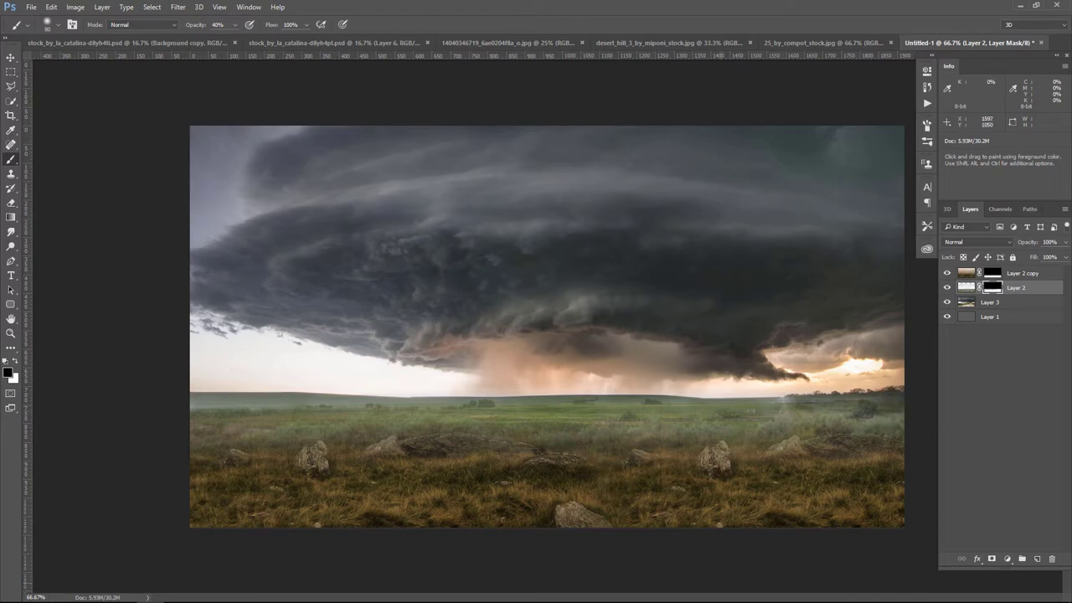
- Restore a hazy patch near the right horizon in white, then add new Layer 4
click(15, 360)
drag(776, 411, 745, 404)
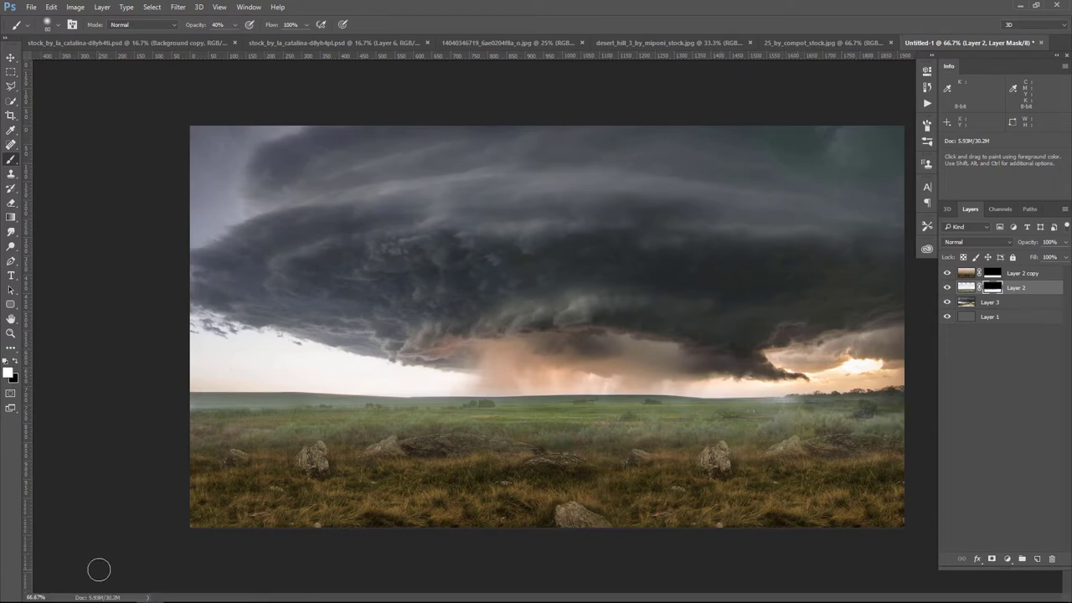
click(10, 59)
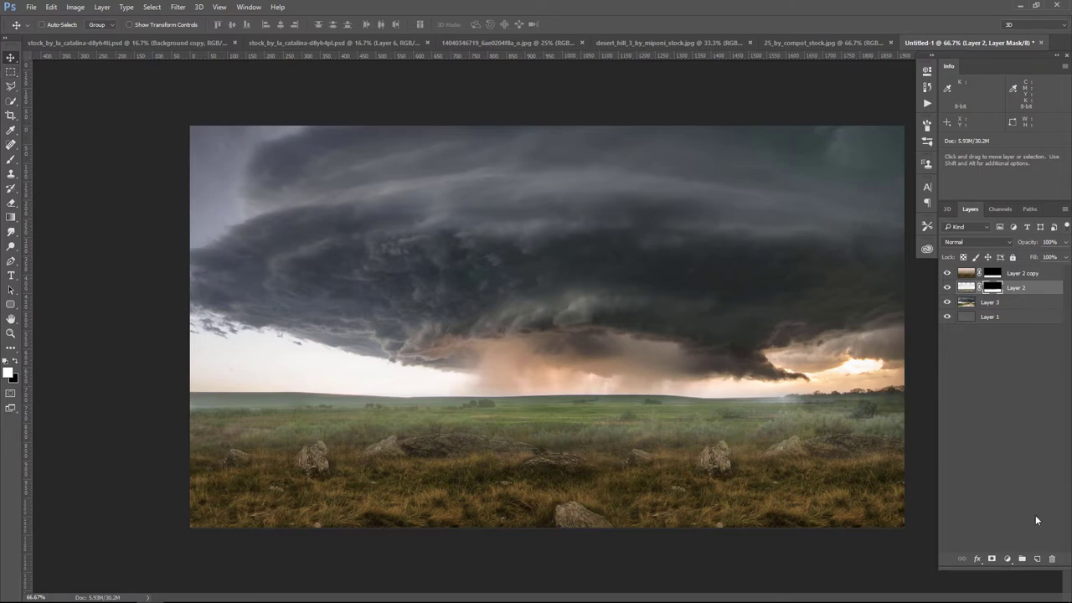
click(1036, 560)
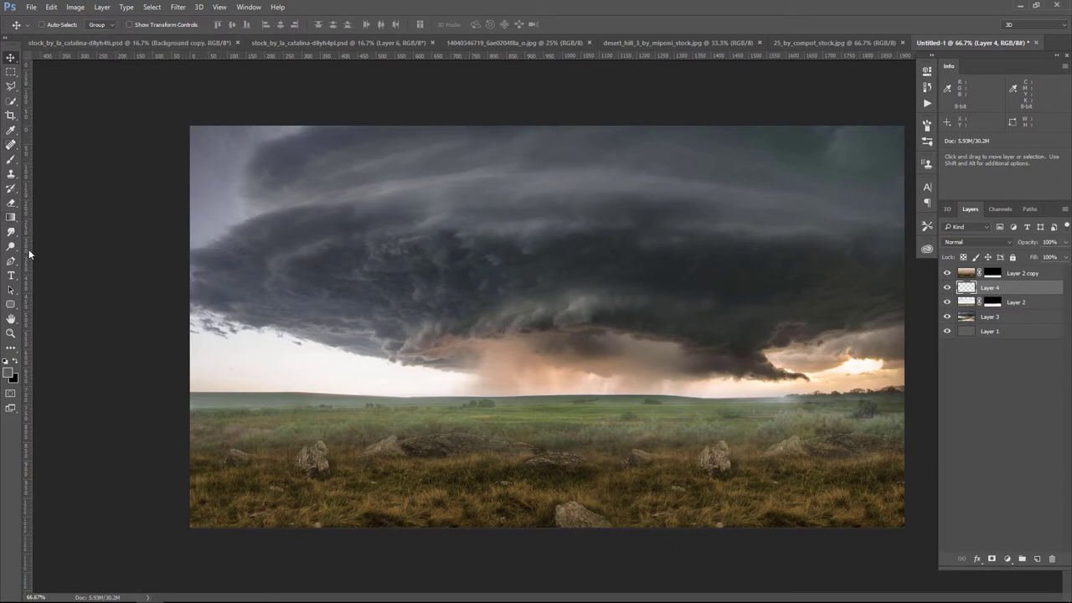
- Choose the 3000 px cloud-texture brush at 100% opacity
click(10, 158)
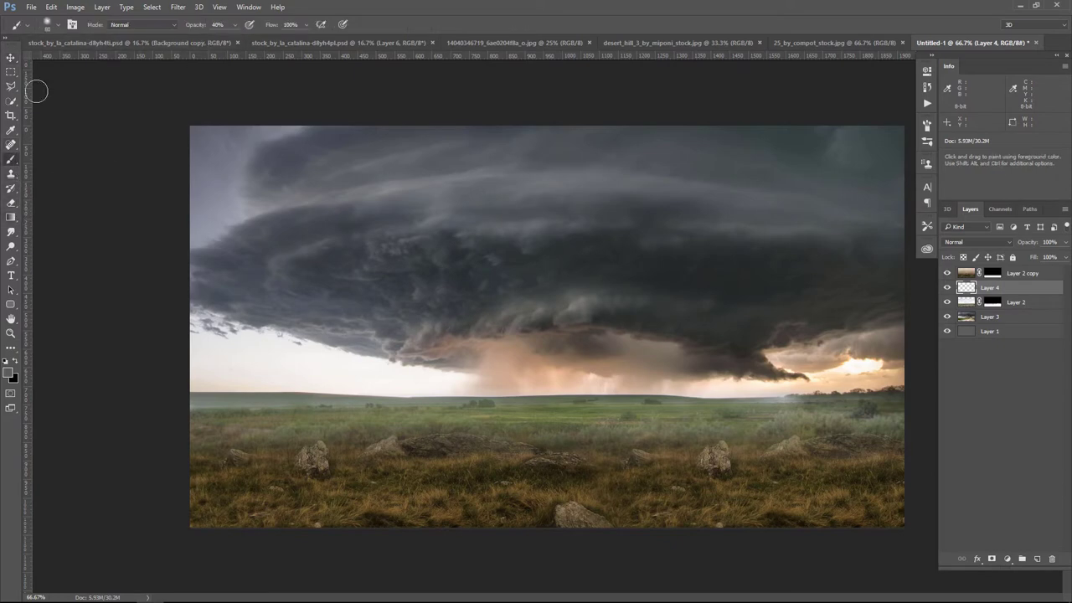
click(52, 28)
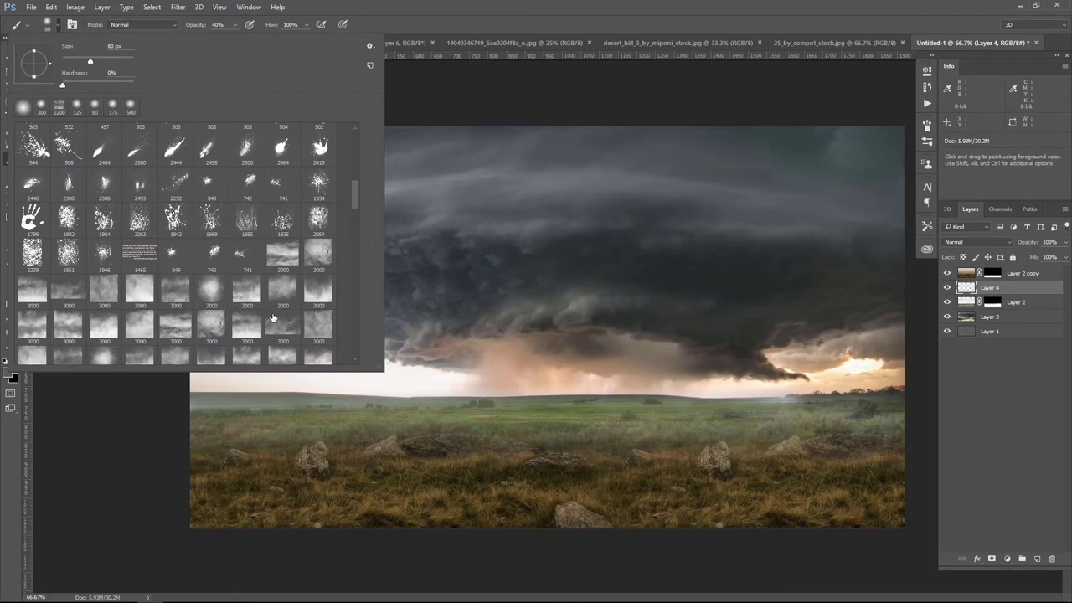
click(319, 292)
click(234, 25)
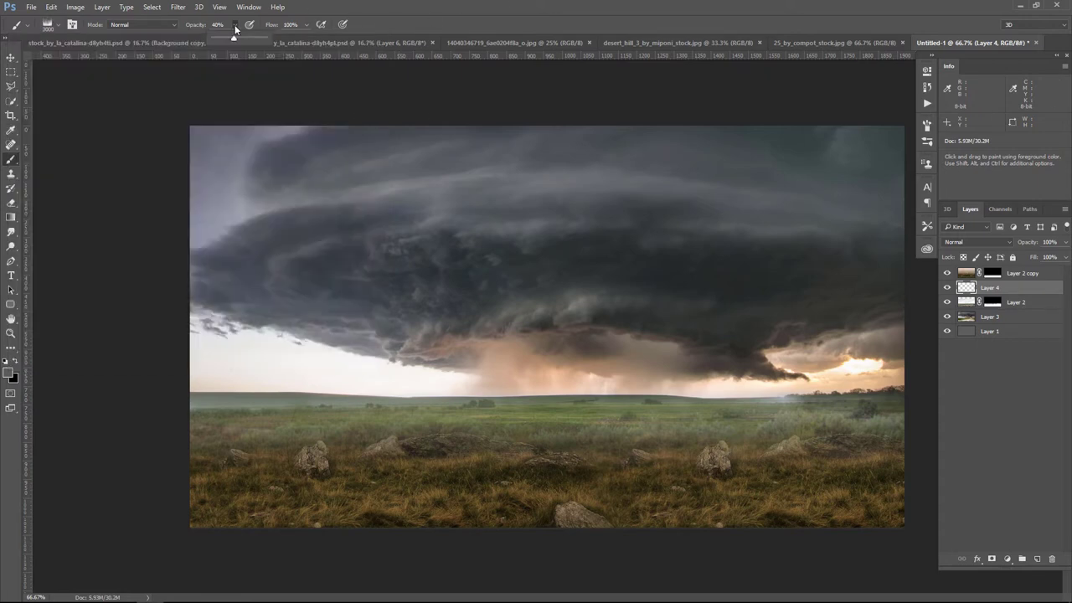
drag(257, 42, 274, 38)
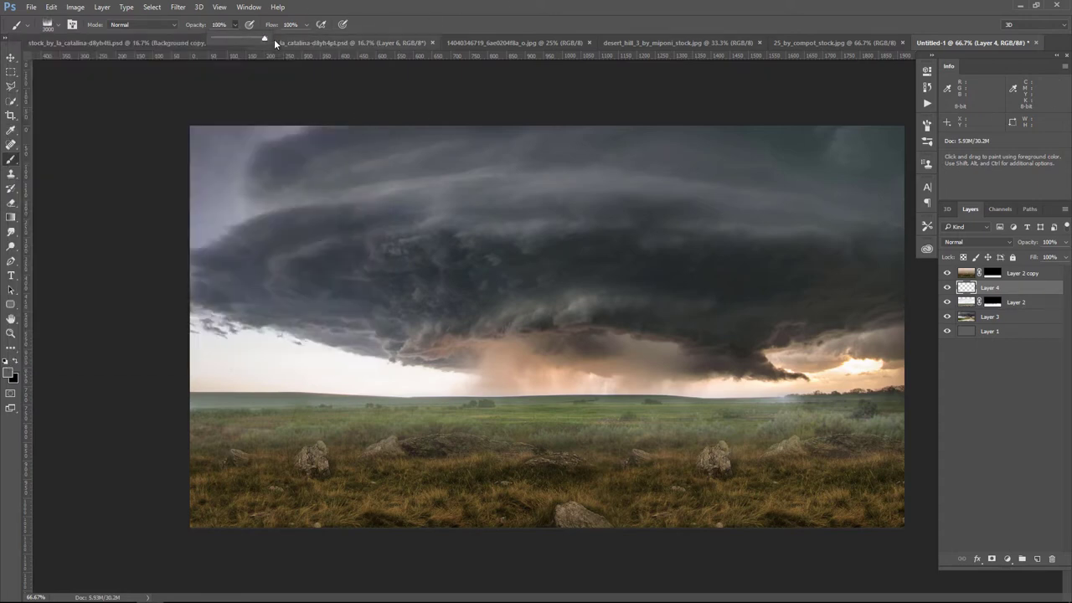
- With white foreground and a resized brush, stamp one large haze over Layer 4
click(7, 364)
click(8, 374)
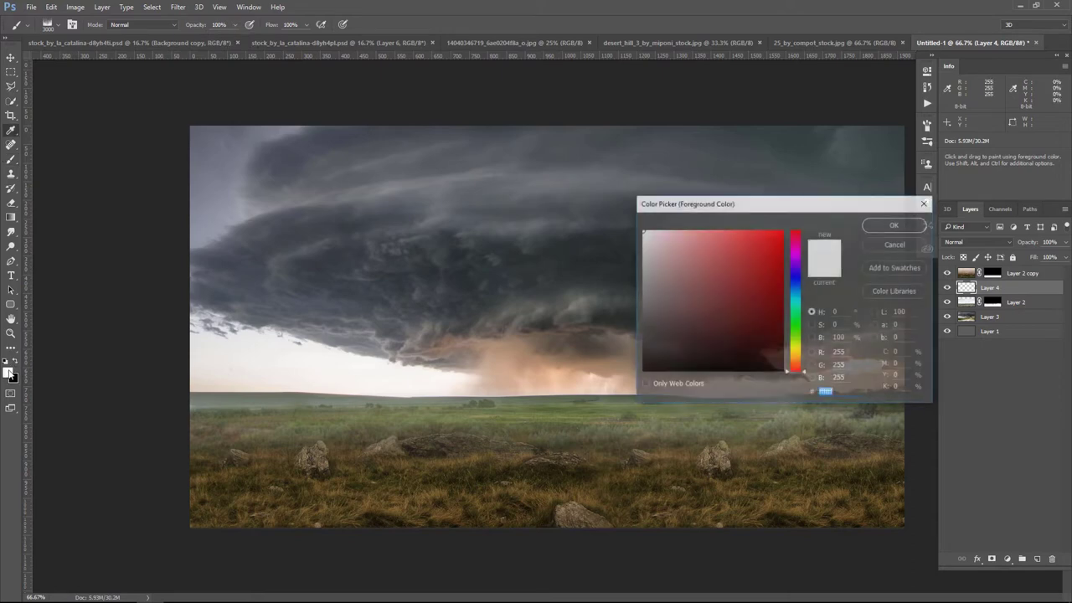
click(895, 224)
key(b)
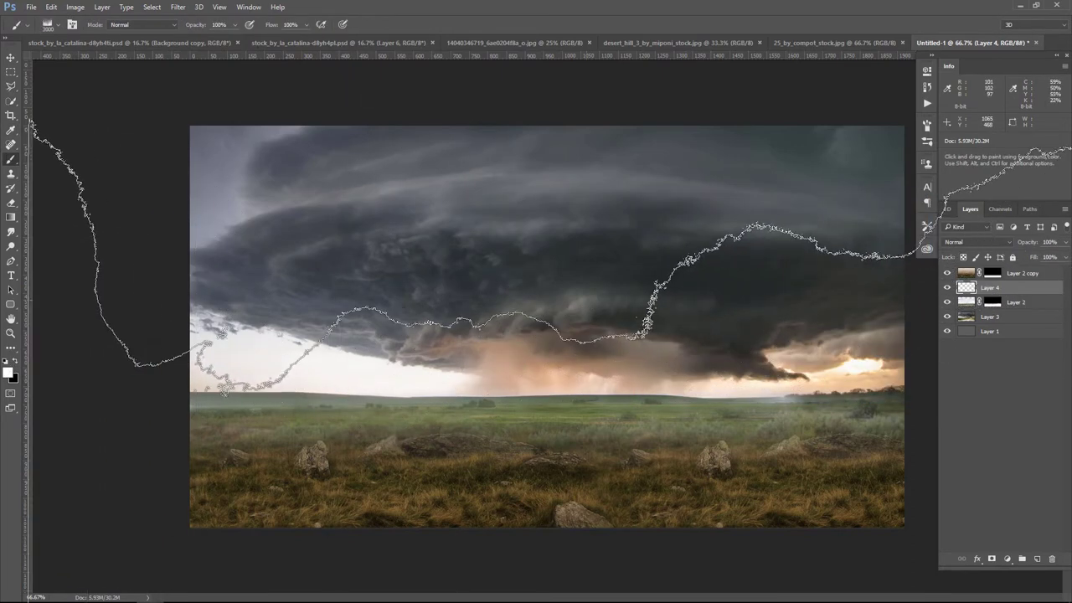
key(bracketleft)
key(bracketleft)
key(bracketleft)
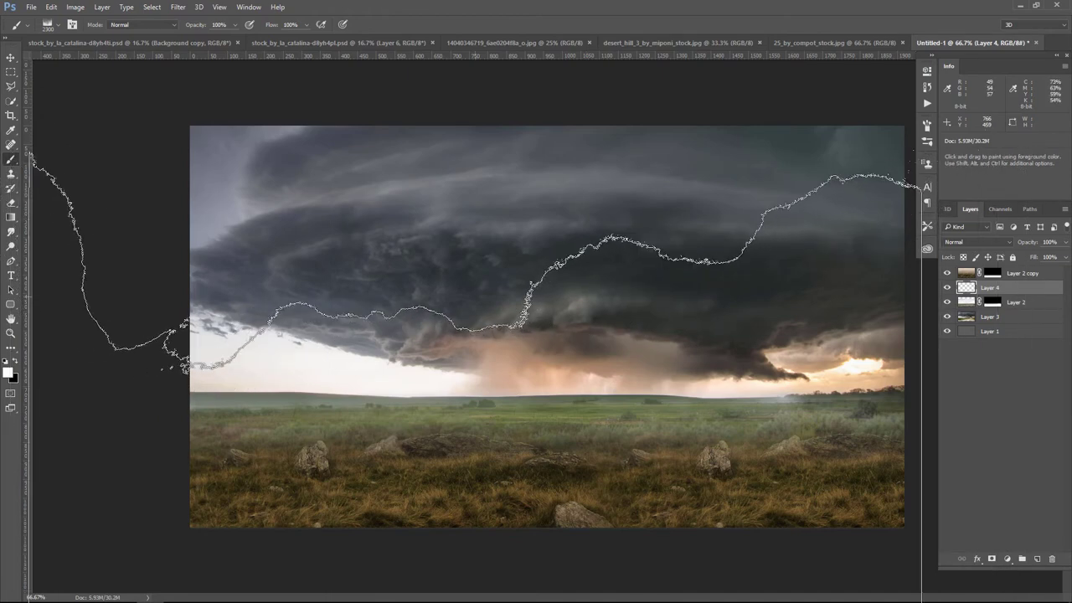
key(bracketleft)
key(bracketleft)
key(bracketleft)
key(bracketleft)
key(bracketleft)
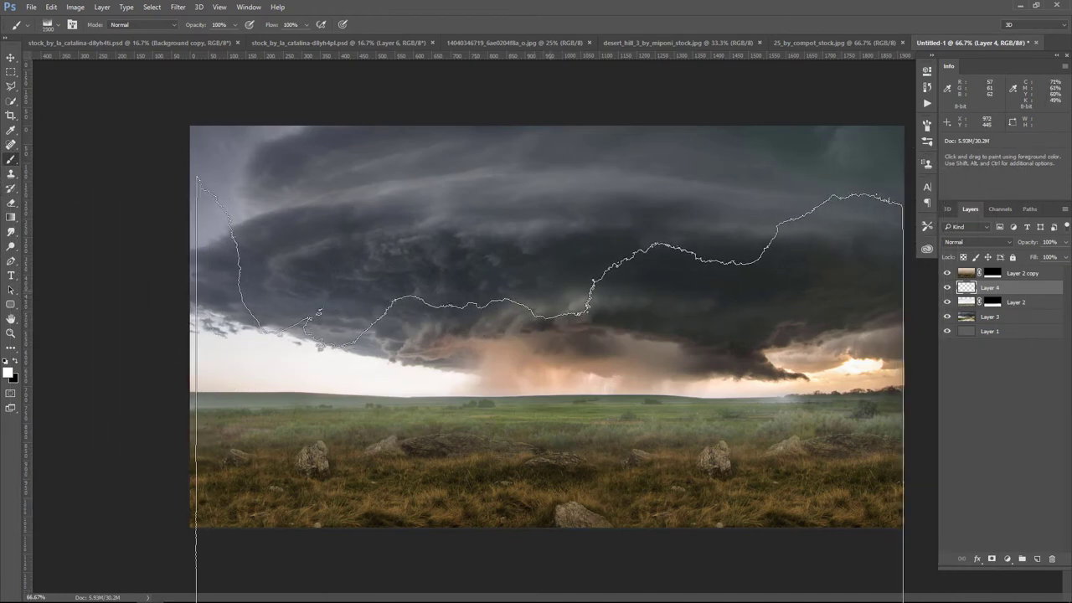
key(bracketright)
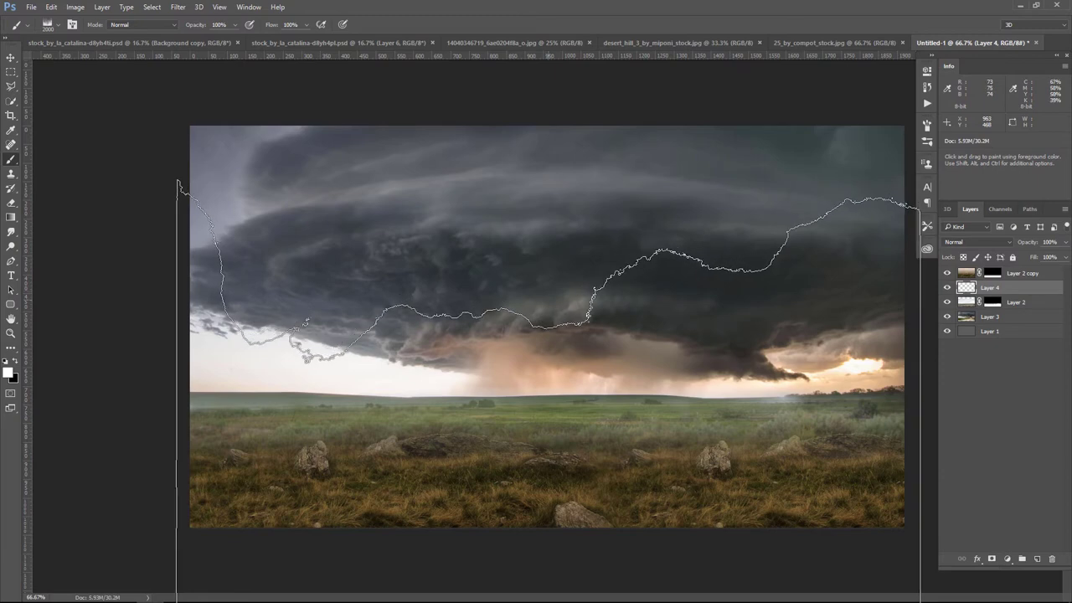
click(555, 312)
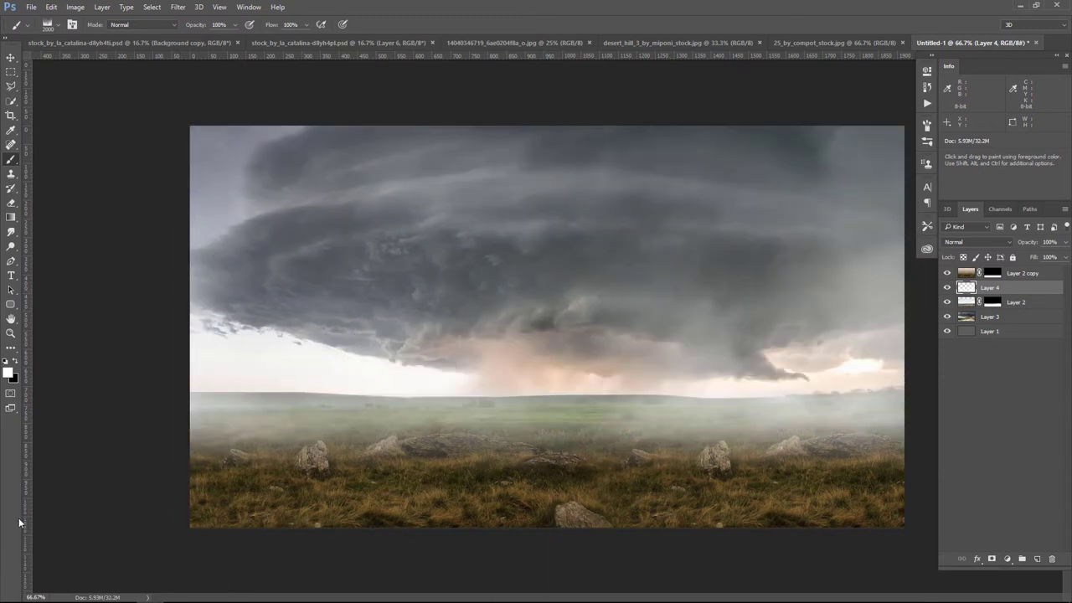
- Add a mask to Layer 4 and set up a low-opacity 500 px soft black brush
click(993, 560)
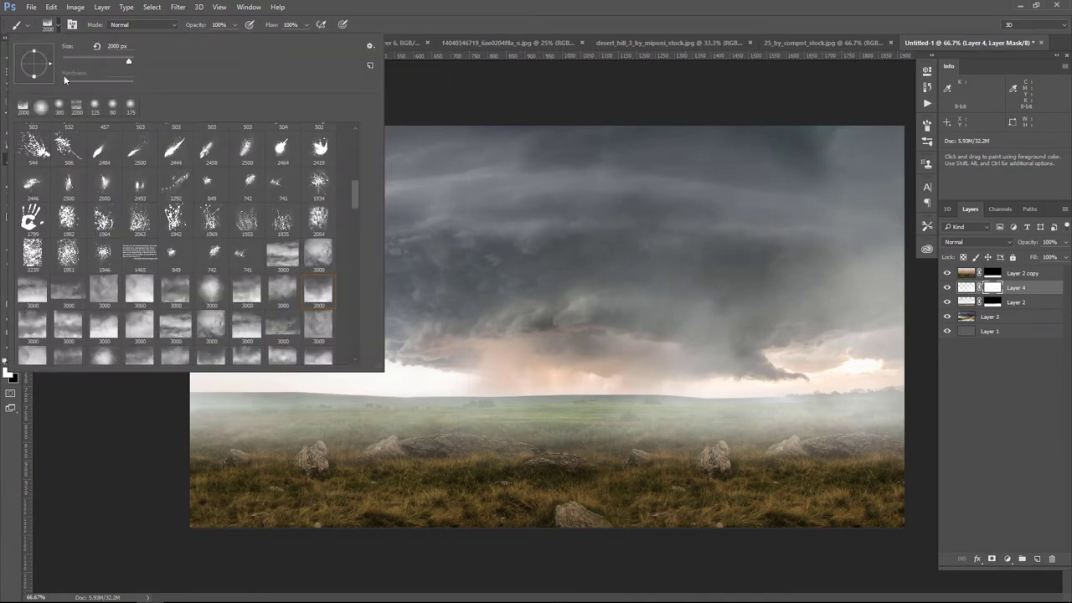
click(42, 108)
click(521, 6)
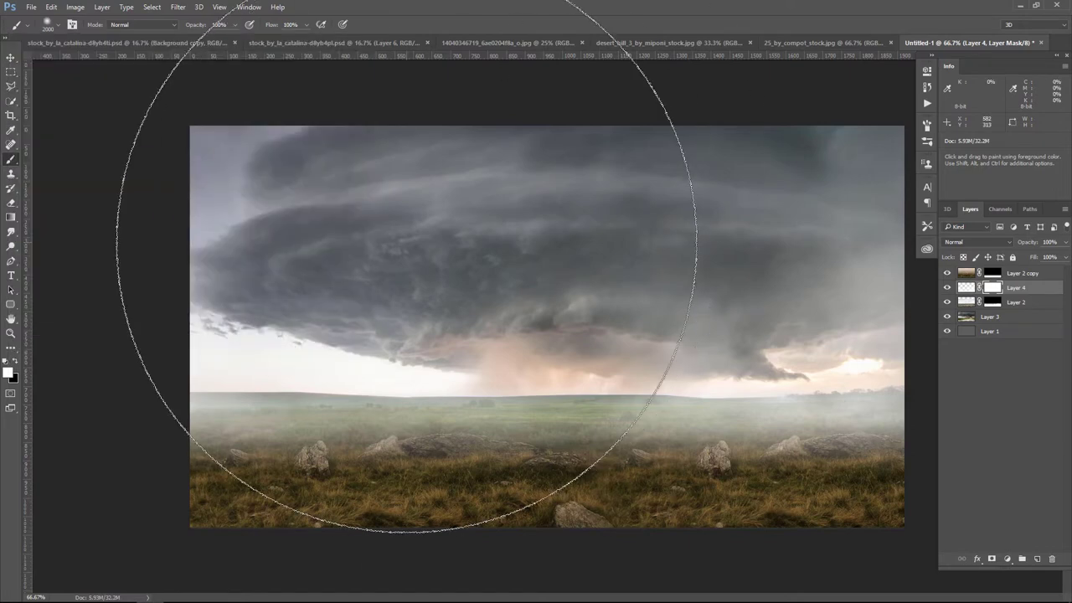
key(bracketleft)
key(bracketleft)
key(bracketleft)
key(bracketleft)
key(bracketleft)
key(bracketleft)
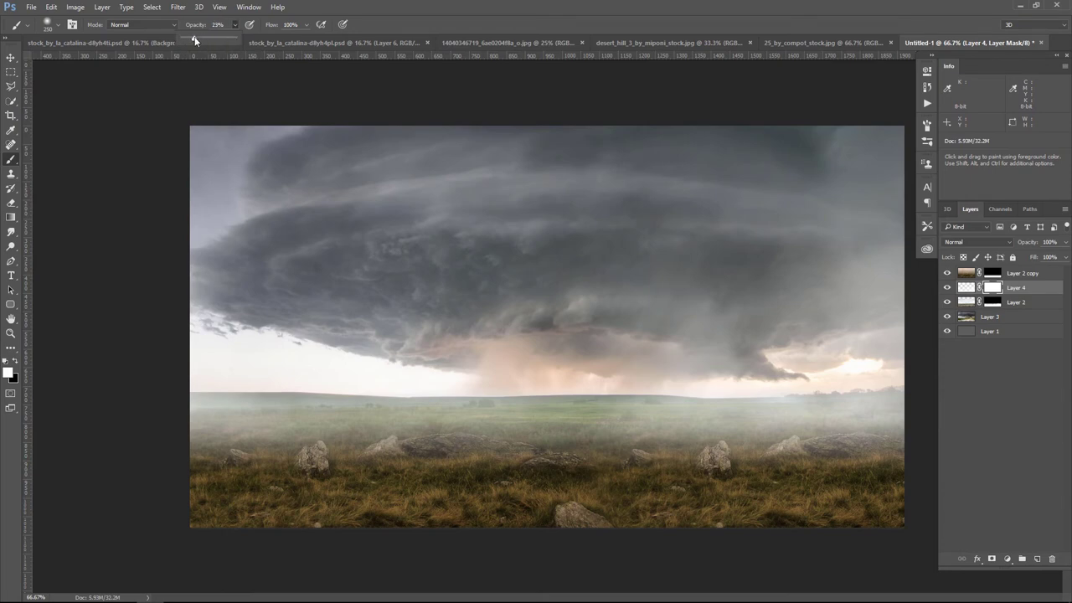
key(2)
key(3)
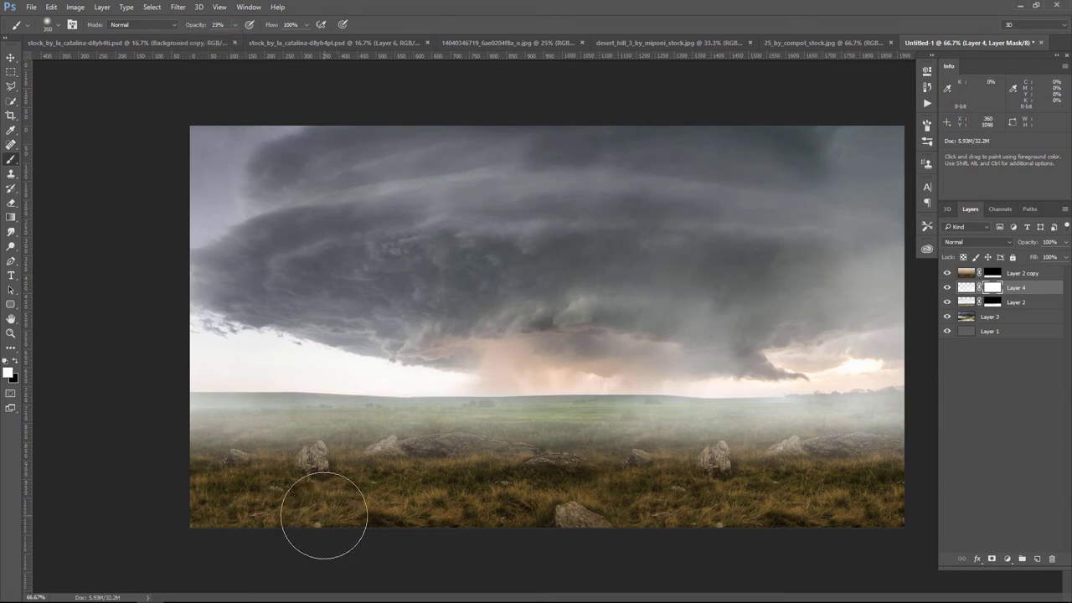
key(bracketright)
key(bracketright)
key(bracketright)
click(14, 362)
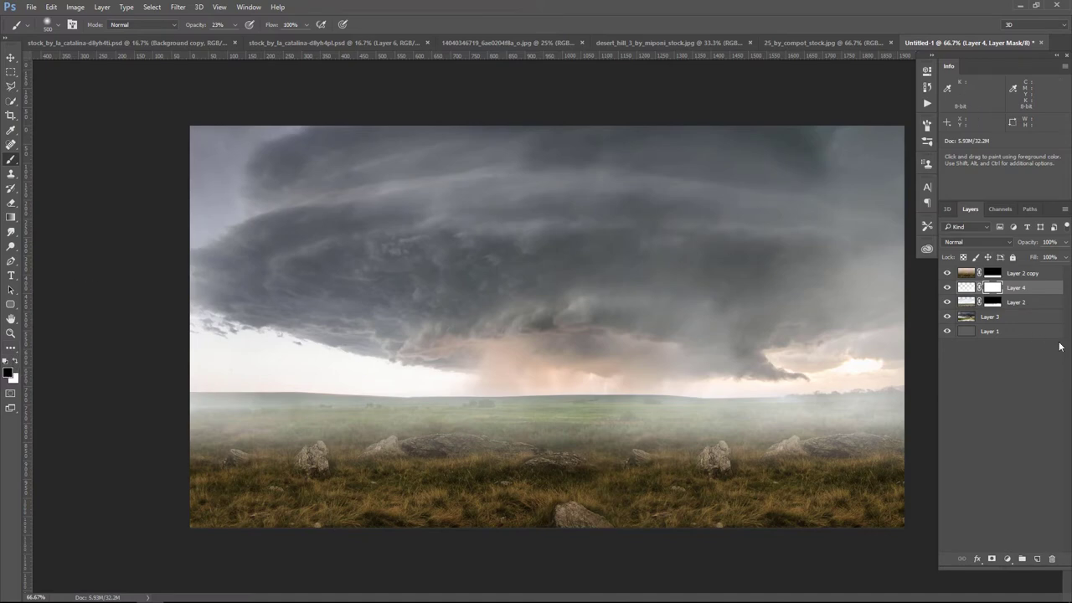
- Paint the mask to clear fog off the storm clouds, then toggle Layer 4 to compare
drag(214, 191, 829, 201)
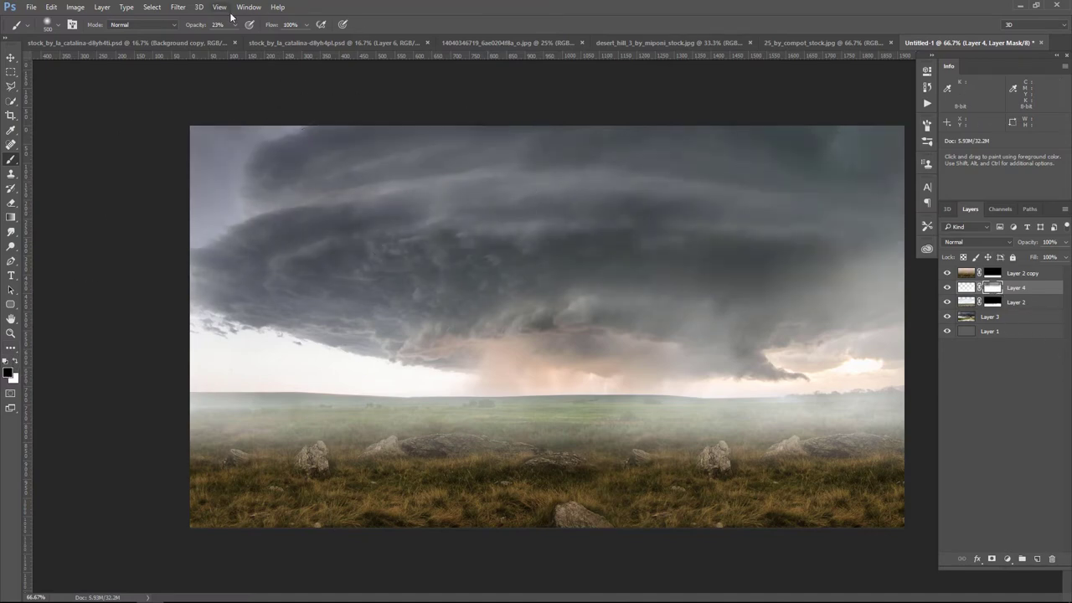
drag(235, 24, 259, 42)
mouse_move(442, 161)
mouse_down()
mouse_move(910, 203)
mouse_move(678, 253)
mouse_move(300, 479)
mouse_up()
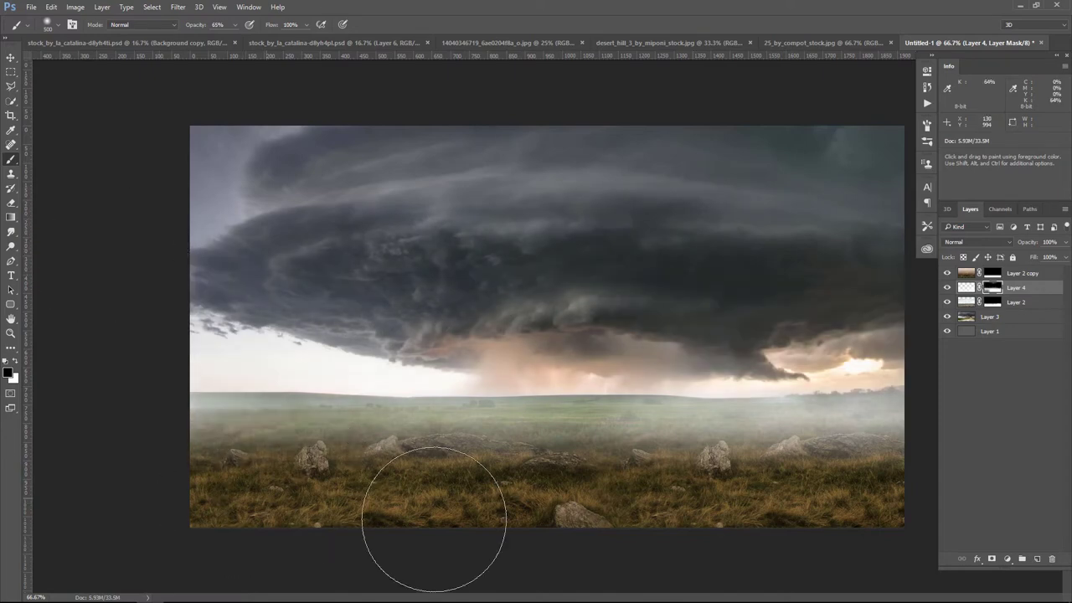
click(948, 288)
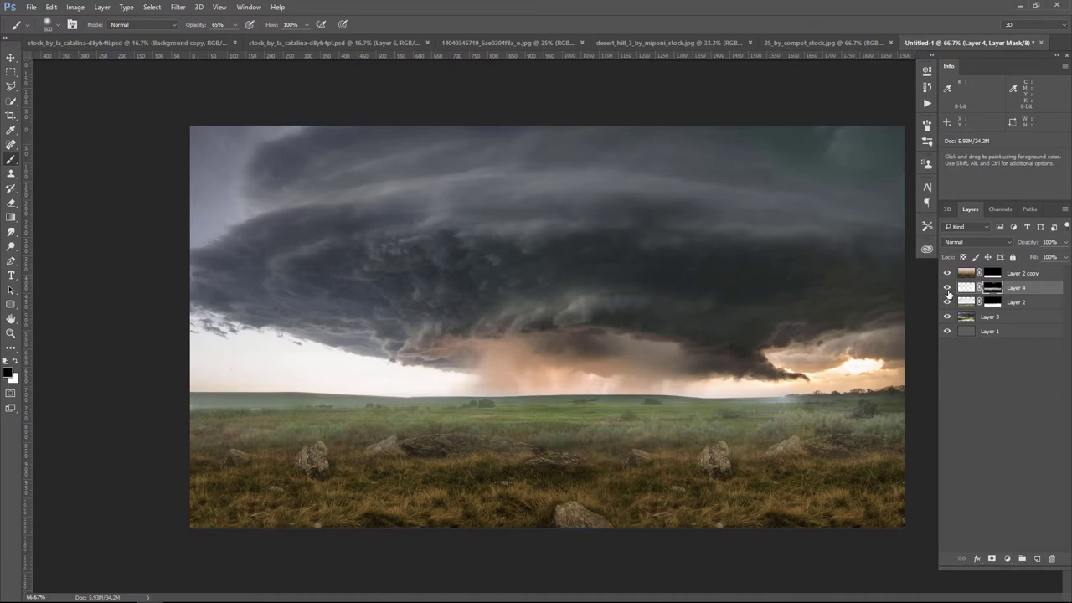
click(948, 288)
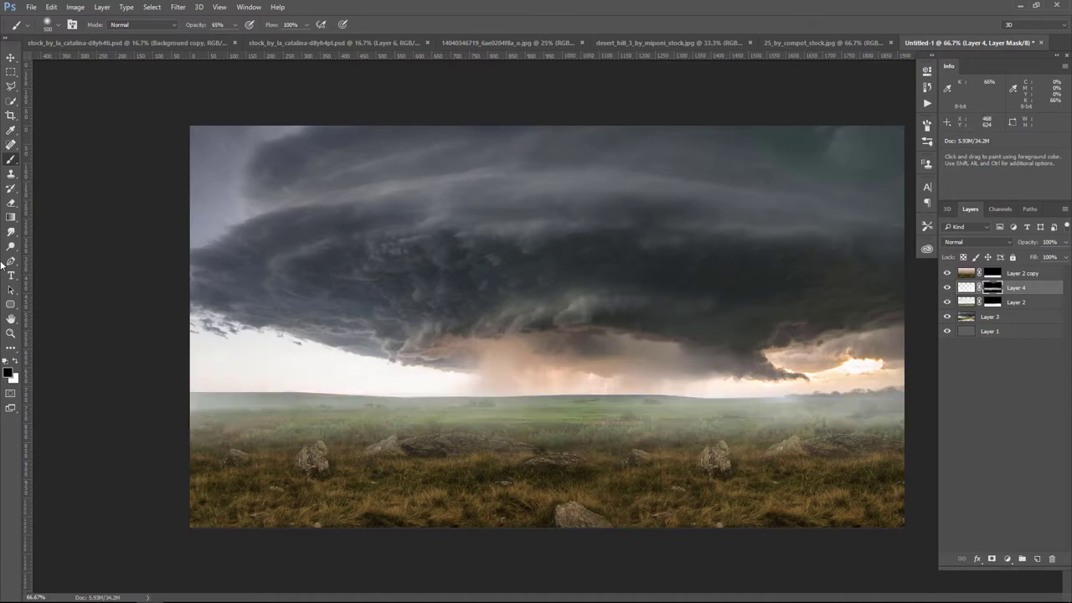
click(12, 58)
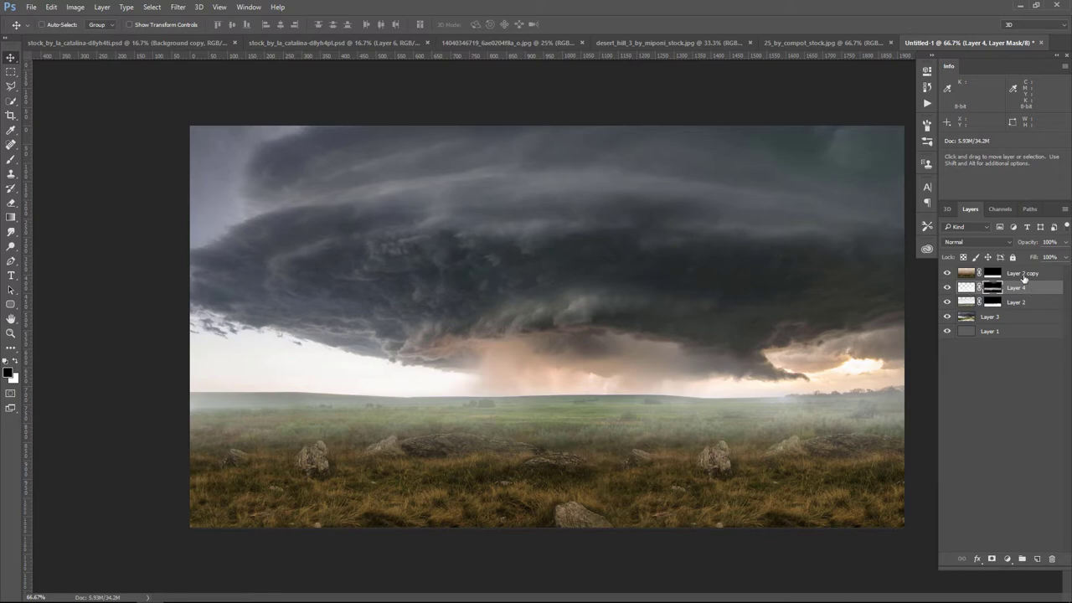
- Select Layer 2 and toggle its visibility to check its contribution
click(1032, 303)
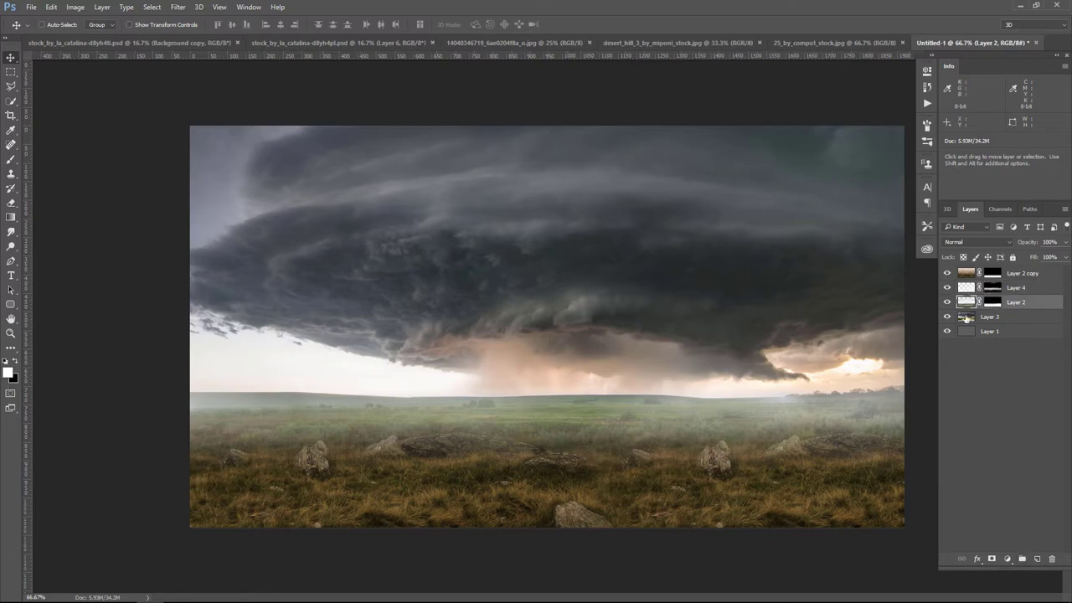
click(948, 302)
click(947, 303)
click(948, 302)
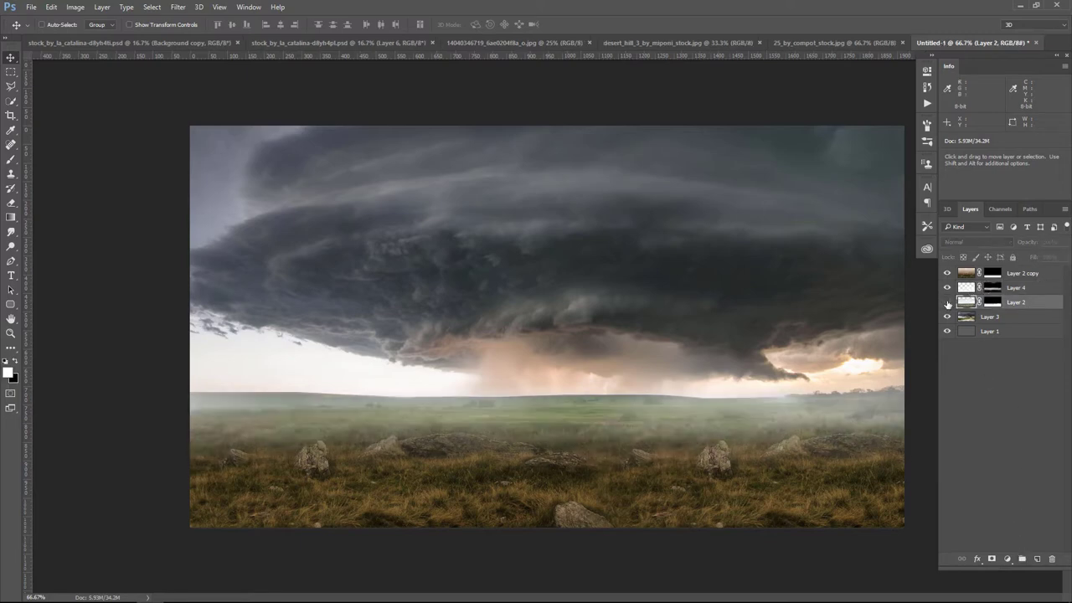
click(948, 302)
- Add a clipped Hue/Saturation adjustment with Saturation -26 and Lightness -20
click(1008, 559)
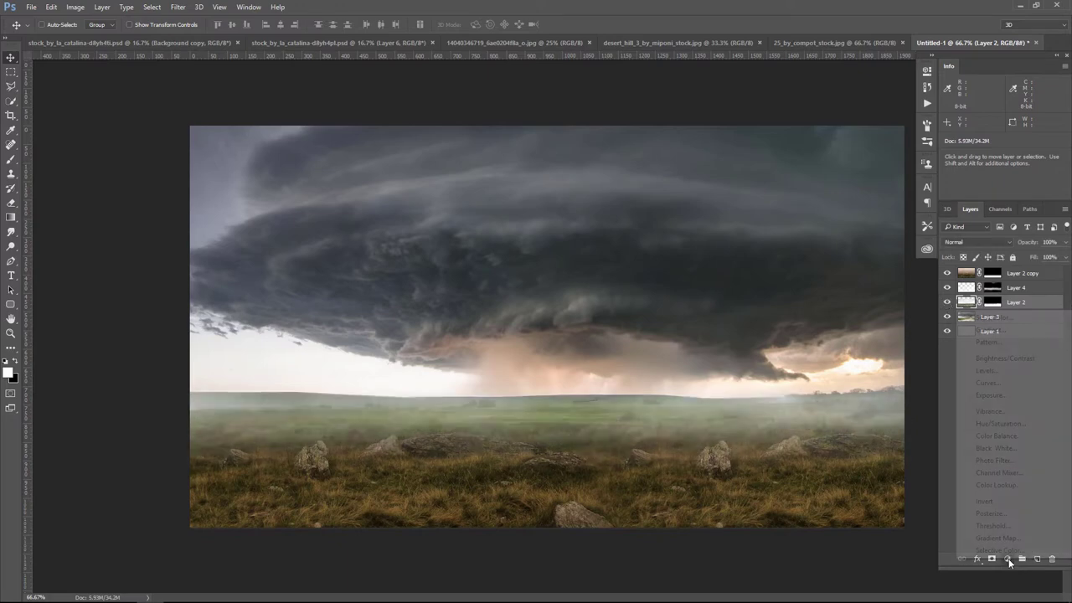
click(1001, 424)
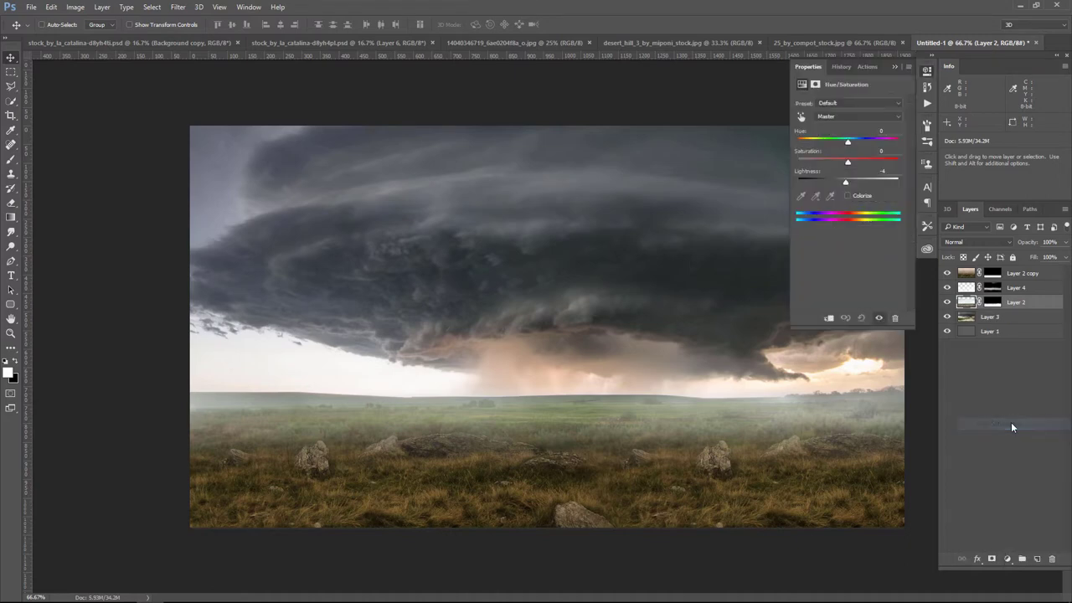
drag(847, 162, 842, 163)
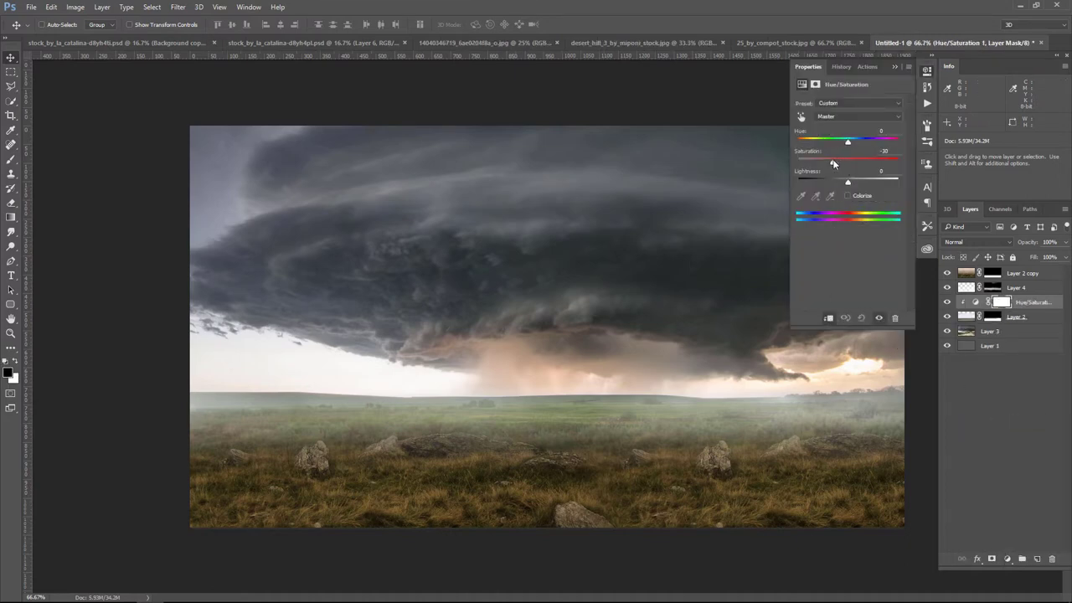
drag(834, 164, 837, 184)
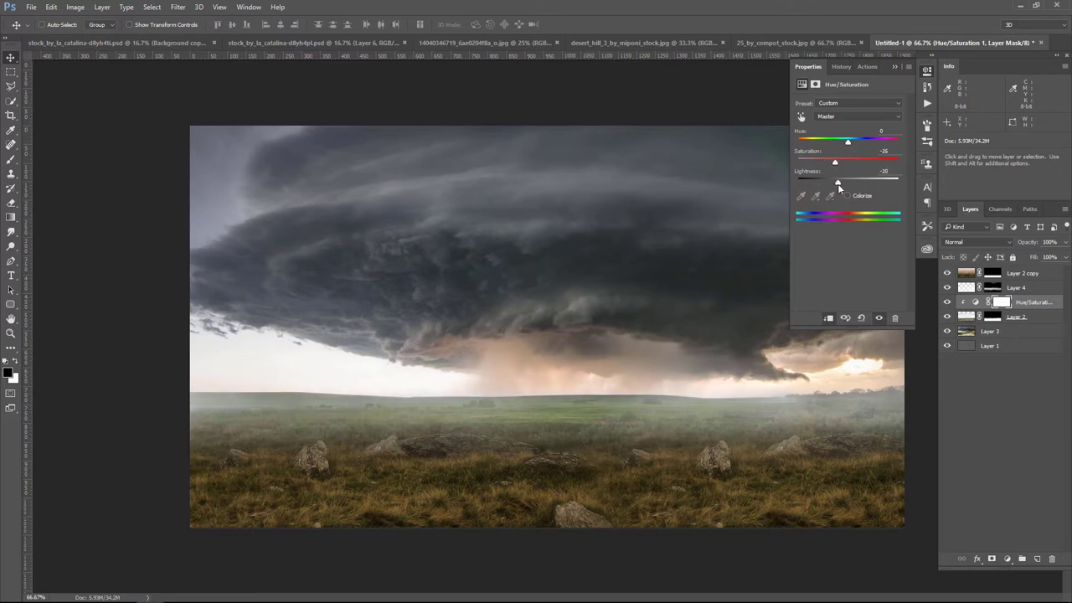
click(895, 67)
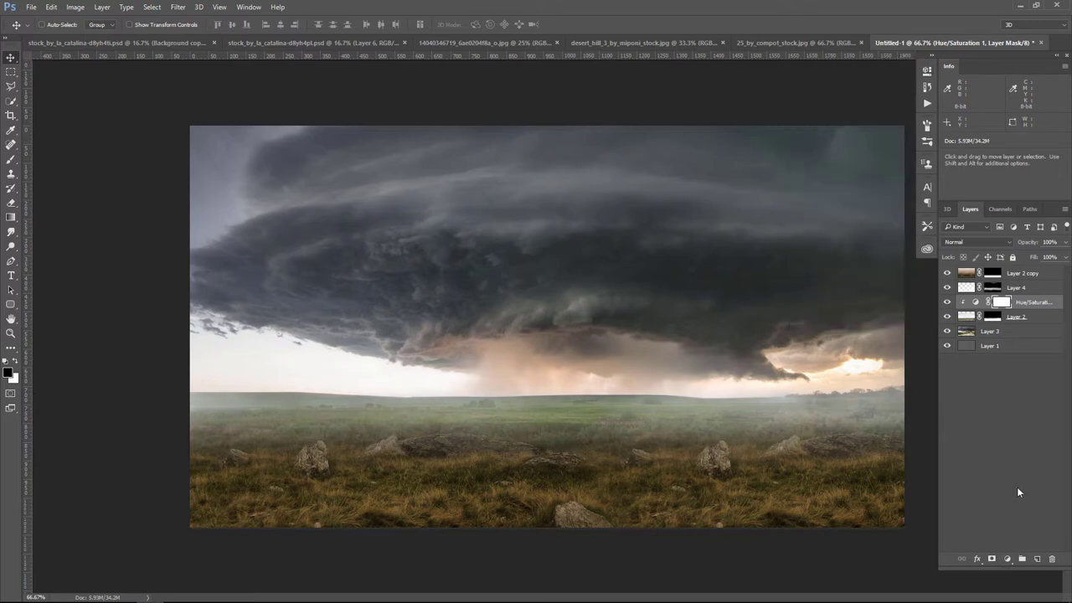
- Add a Color Balance layer clipped to Layer 2 with Magenta–Green +8 and Yellow–Blue -9
click(1007, 558)
click(1004, 435)
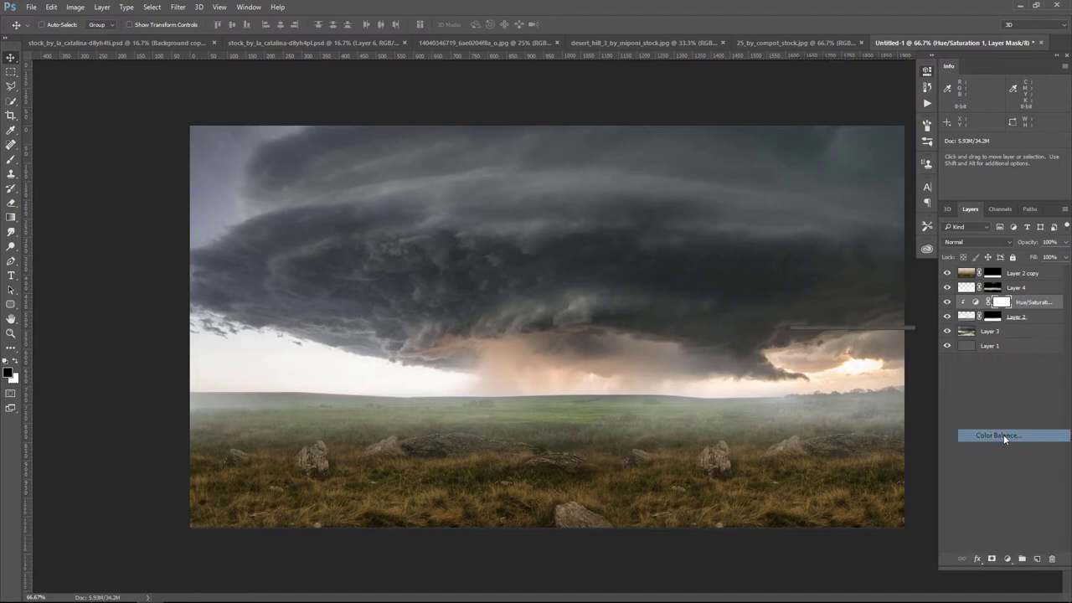
click(829, 319)
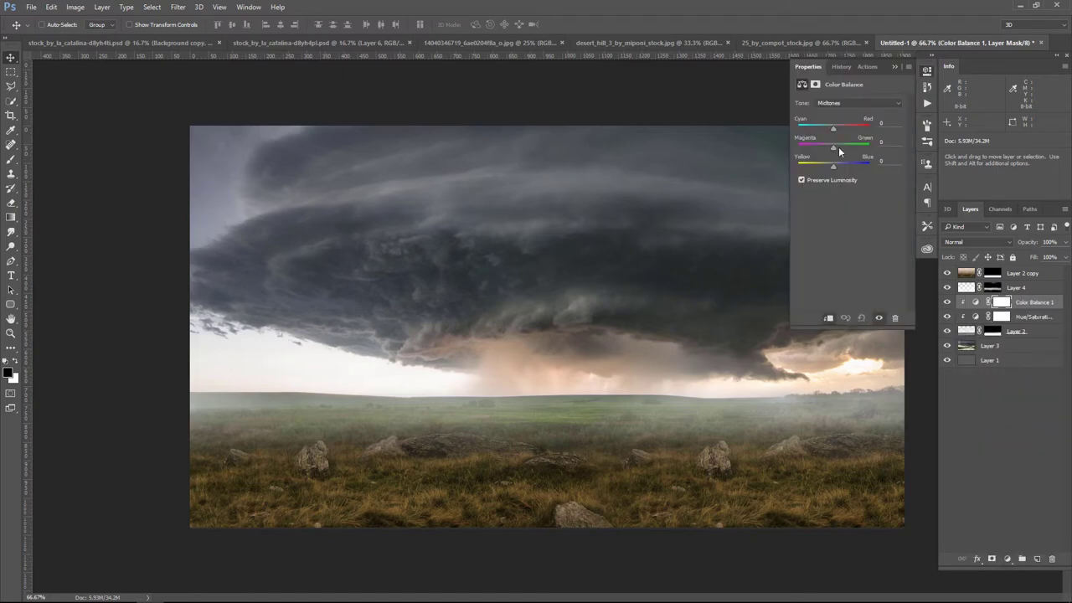
drag(834, 166, 842, 129)
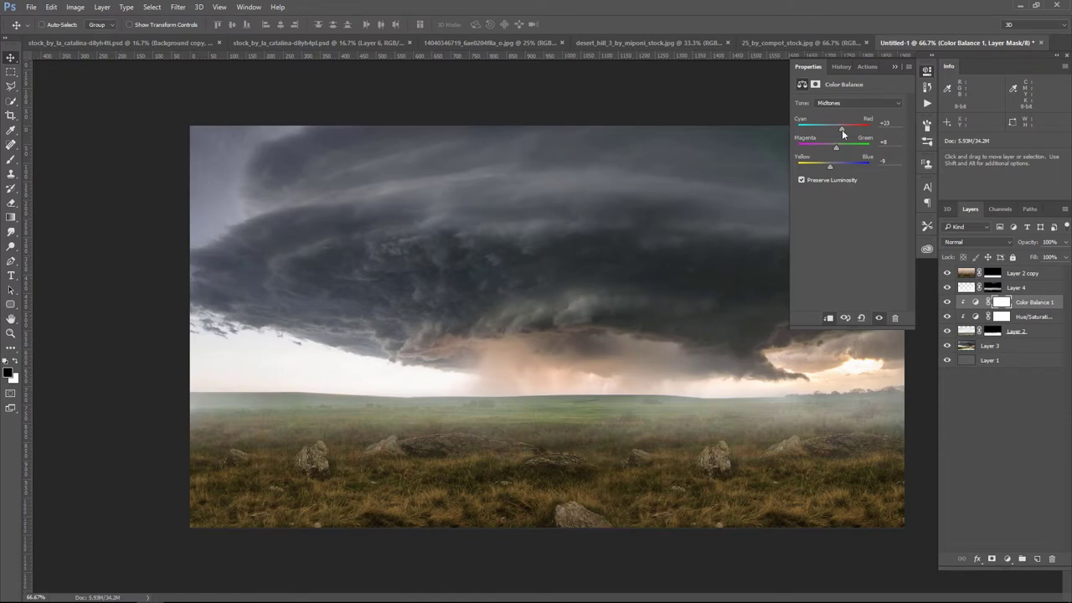
click(893, 67)
- Toggle Color Balance 1 on and off to compare, then select the Layer 3 sky layer
click(947, 302)
click(948, 302)
click(948, 302)
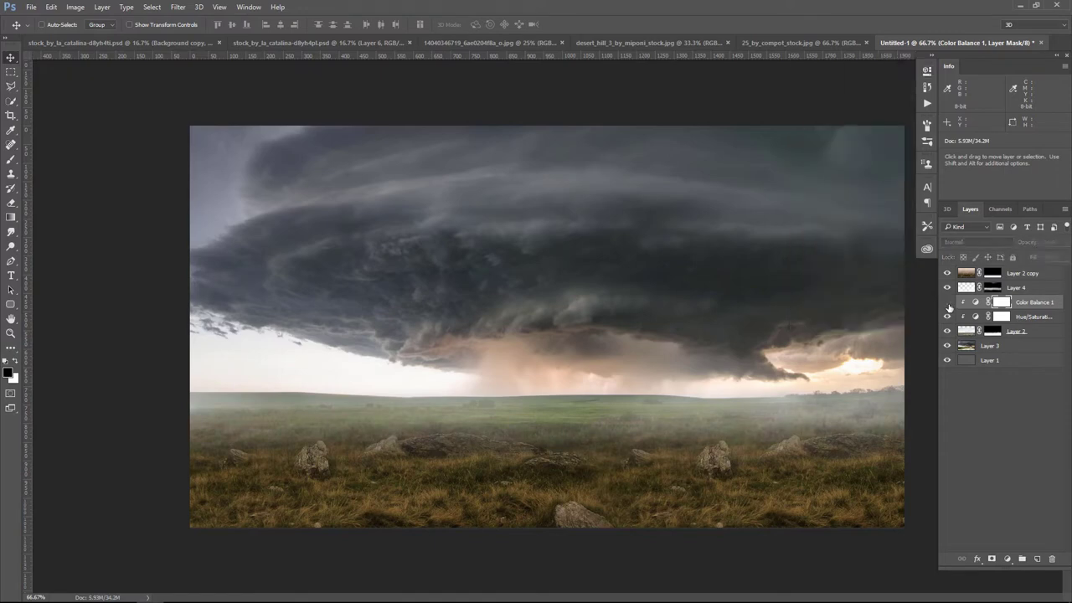
click(947, 303)
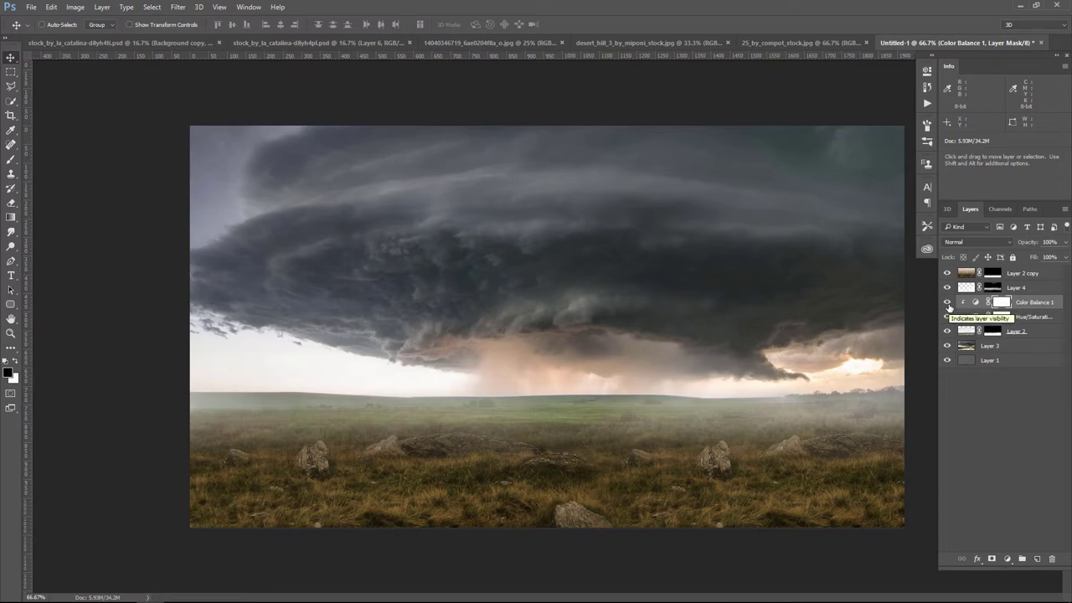
click(947, 303)
click(948, 303)
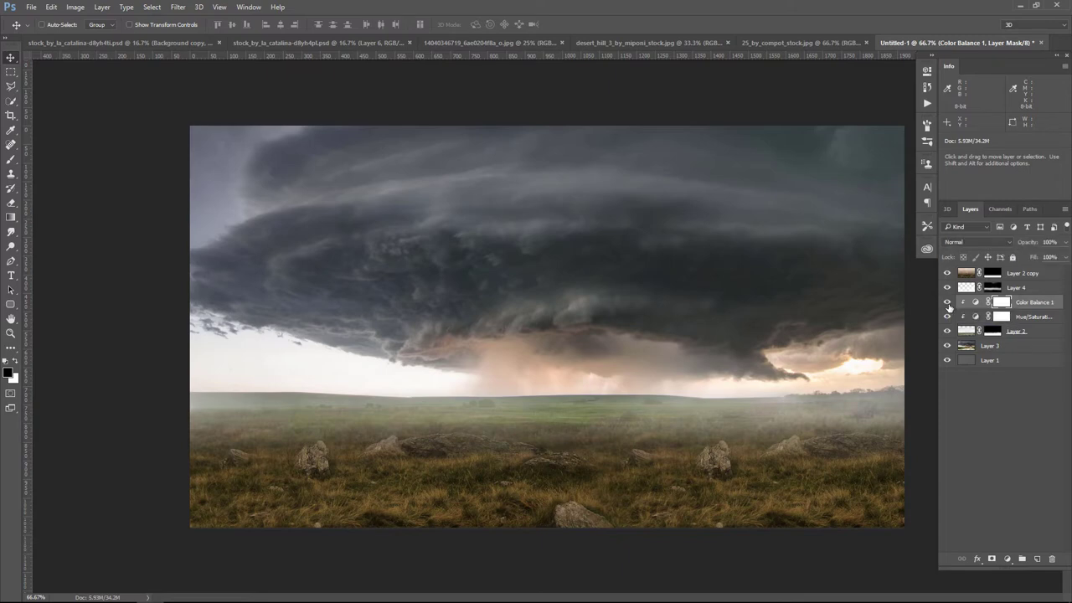
click(1020, 350)
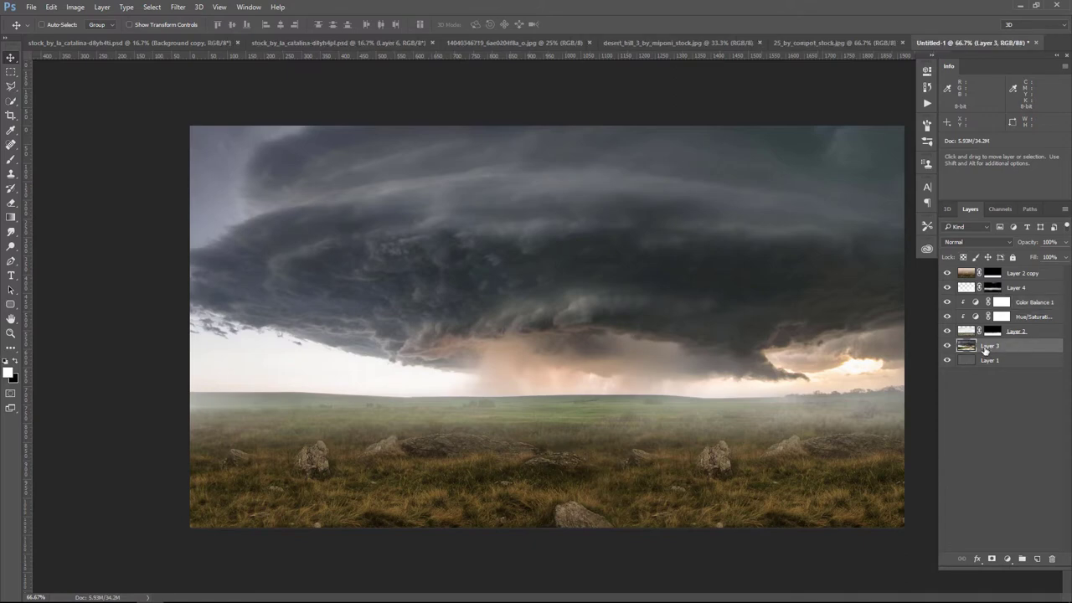
- Add Color Balance 2 clipped to Layer 3 with midtones -11, -14, +9
click(948, 346)
click(947, 346)
click(1008, 559)
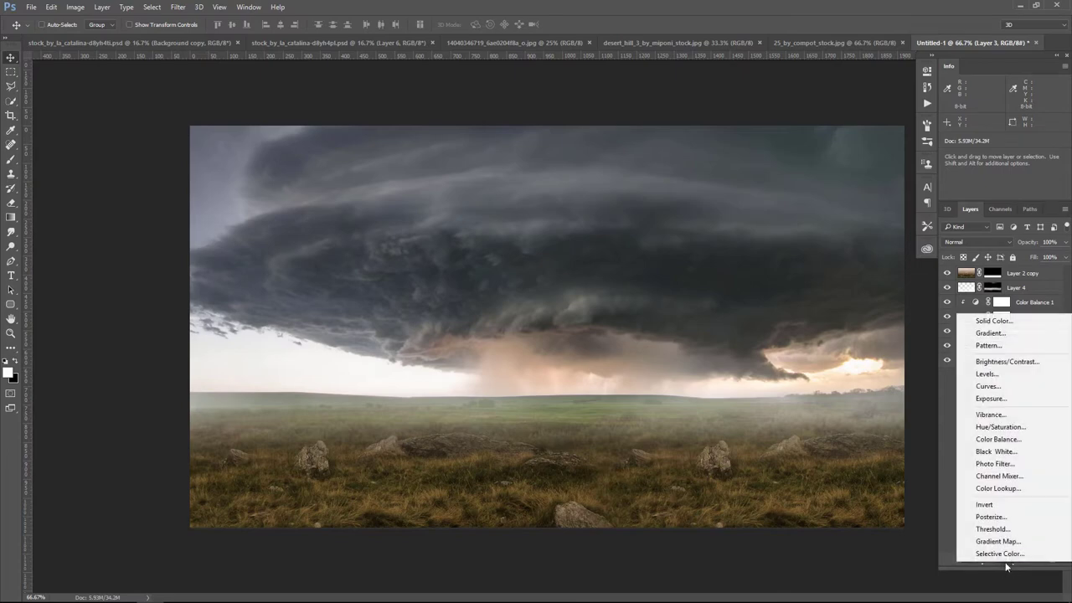
click(1006, 439)
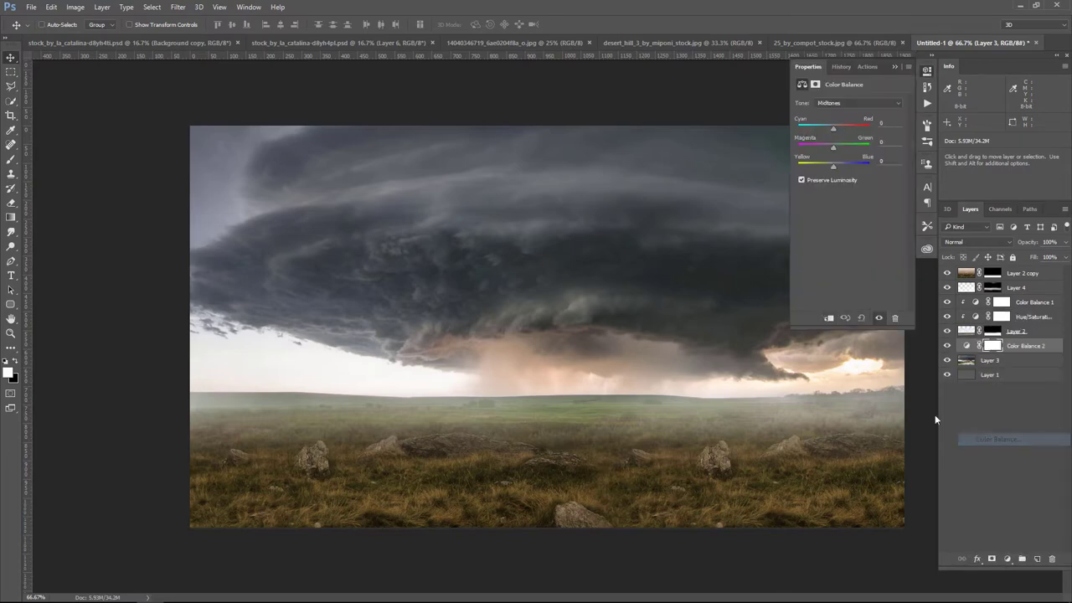
click(829, 318)
mouse_move(836, 165)
mouse_down()
mouse_move(823, 170)
mouse_move(841, 170)
mouse_up()
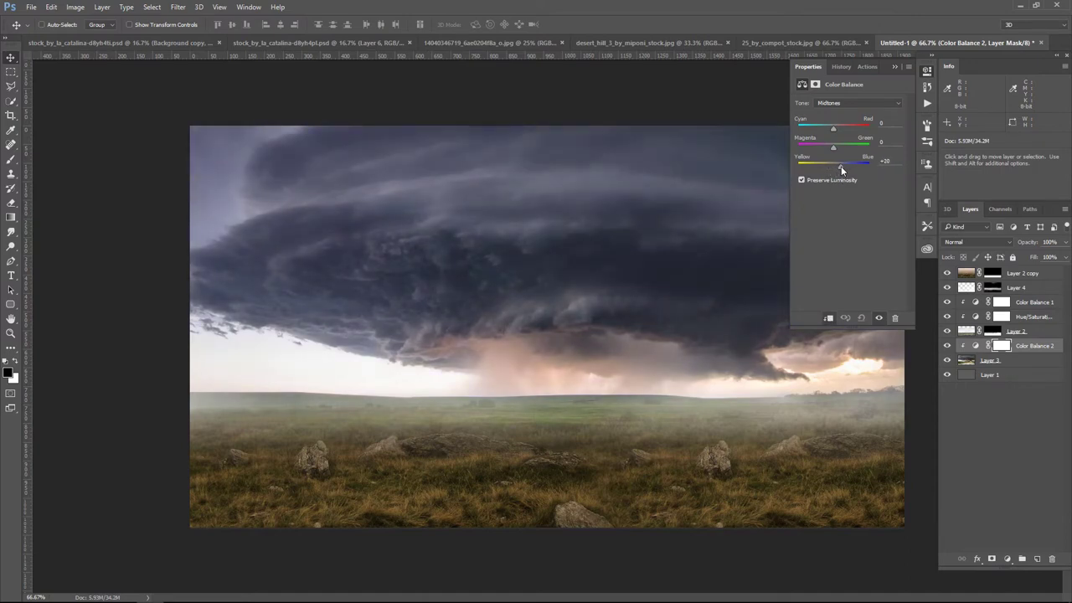
drag(834, 129, 831, 126)
- Lower Color Balance 2's opacity to 30%
click(895, 66)
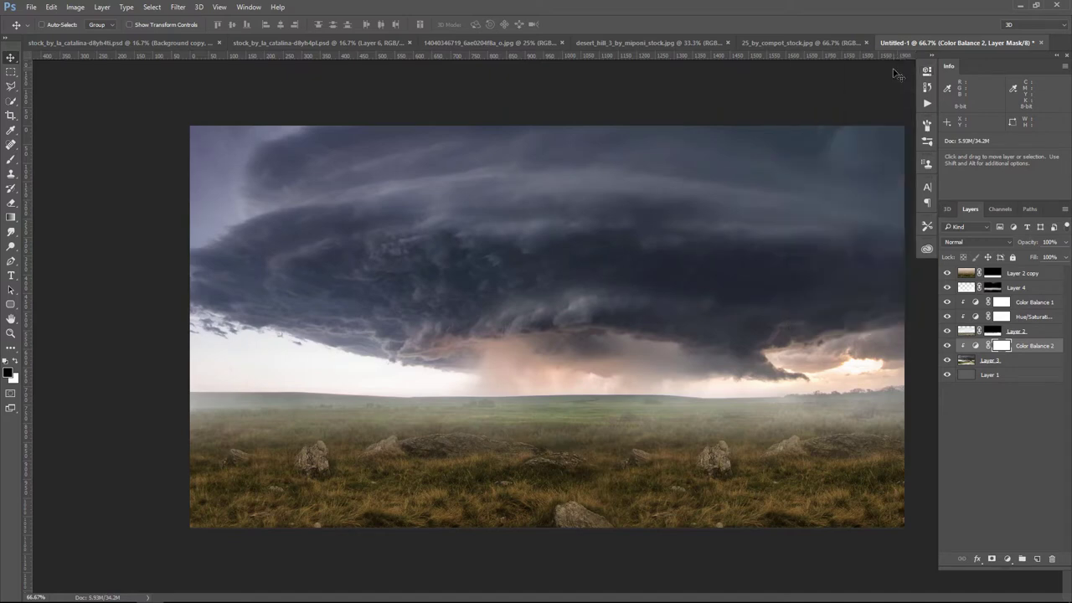
click(1065, 242)
drag(1065, 257, 1042, 259)
click(947, 348)
click(1007, 558)
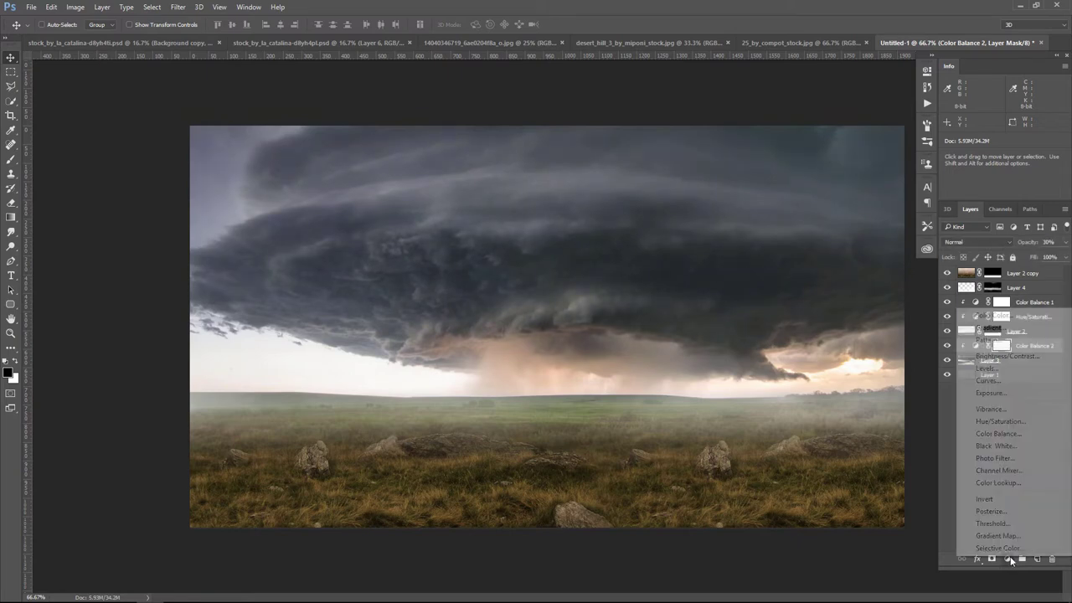
- Add a clipped Levels 1 layer with input levels 0, 0.70, 234 at 70% opacity
click(1001, 383)
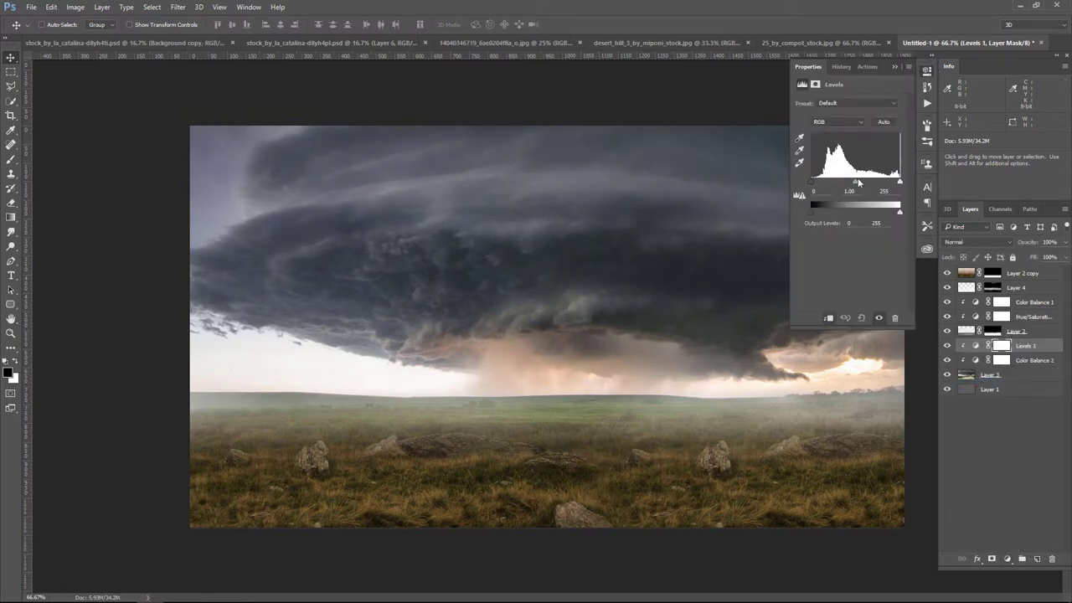
mouse_move(855, 185)
mouse_down()
mouse_move(895, 184)
mouse_move(866, 186)
mouse_up()
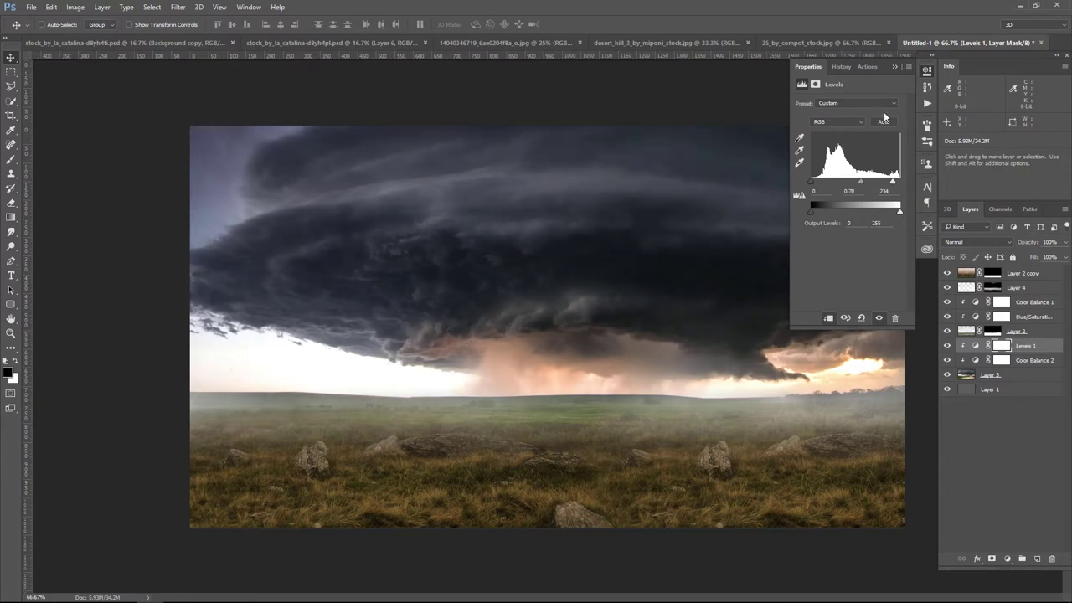
click(895, 68)
click(946, 346)
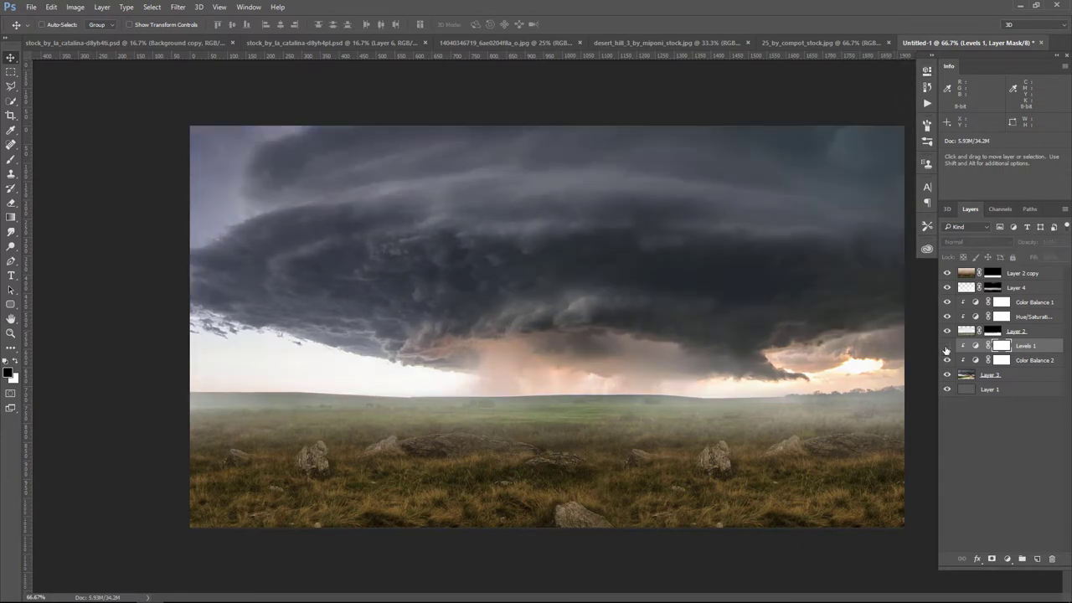
click(947, 346)
click(1066, 242)
drag(1062, 257, 1052, 258)
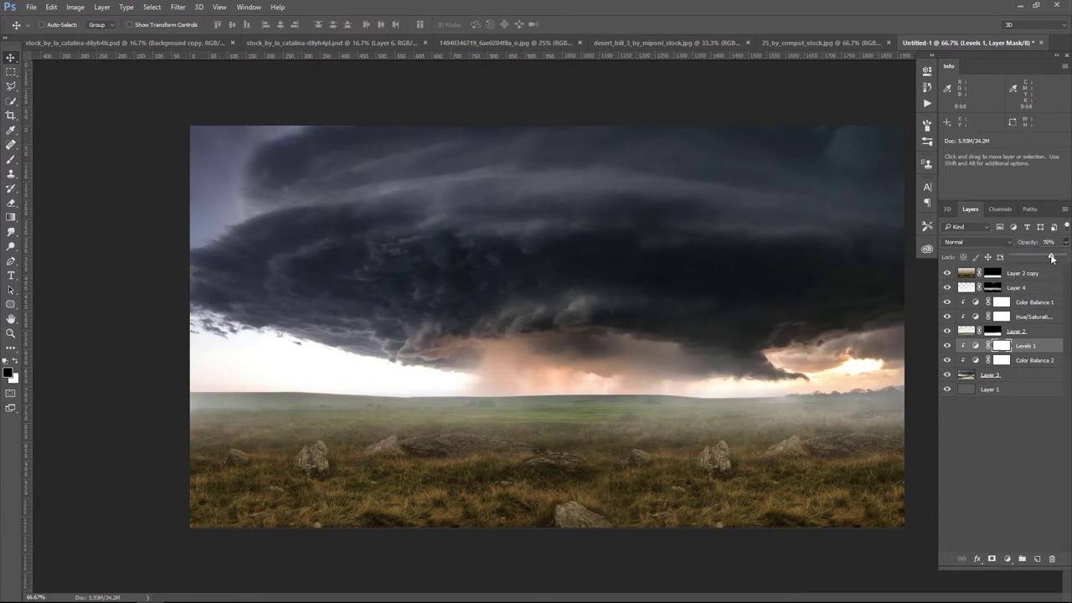
- Add Brightness/Contrast 1 at brightness -27, contrast 26 and 75% opacity, comparing it on and off
click(1007, 559)
click(1014, 359)
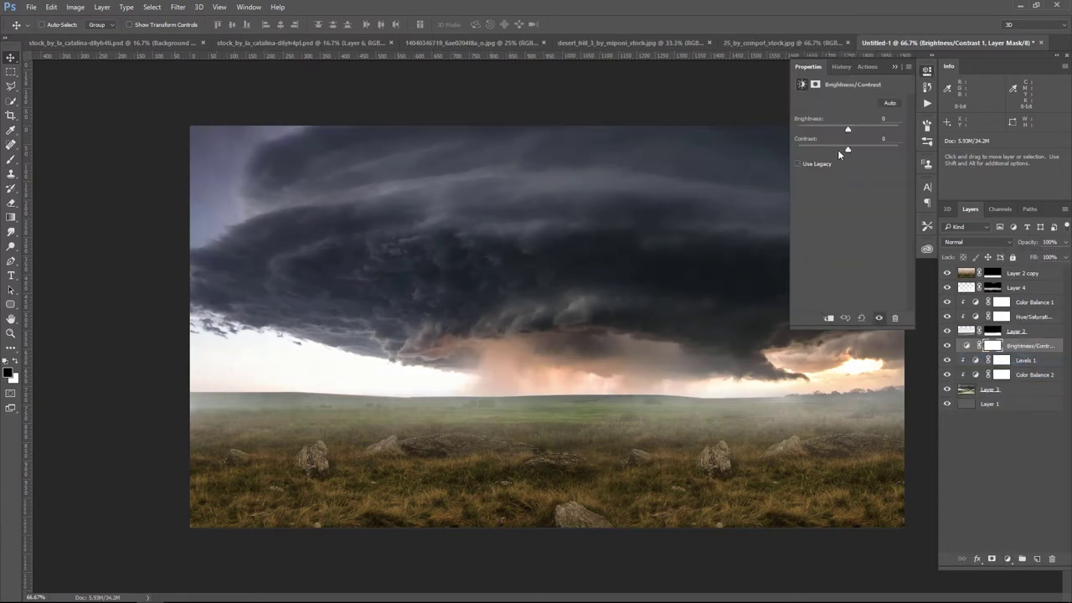
mouse_move(849, 132)
mouse_down()
mouse_move(839, 132)
mouse_move(861, 149)
mouse_up()
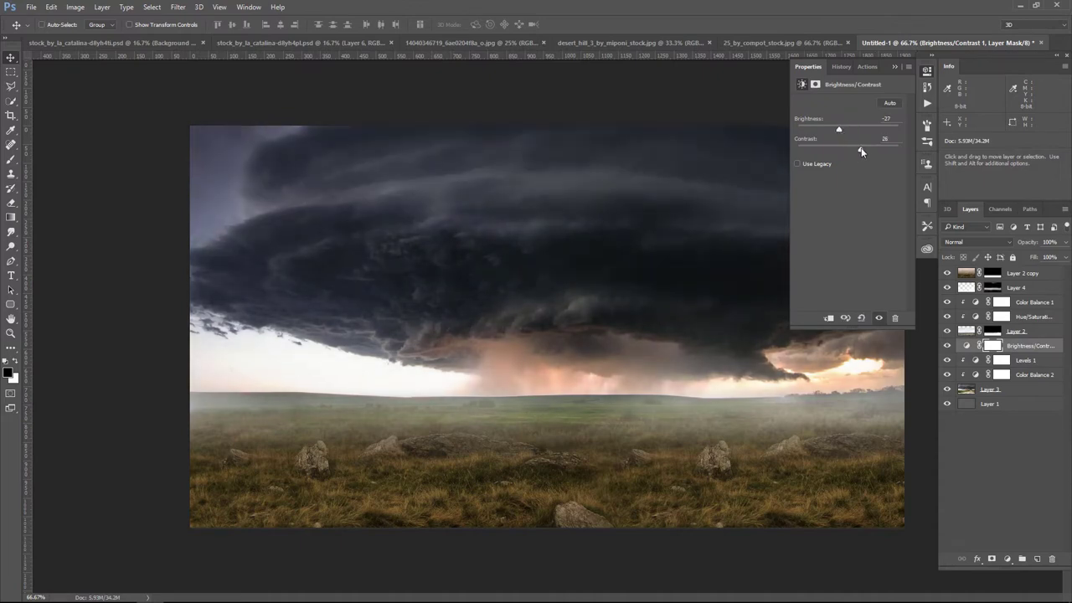
click(896, 67)
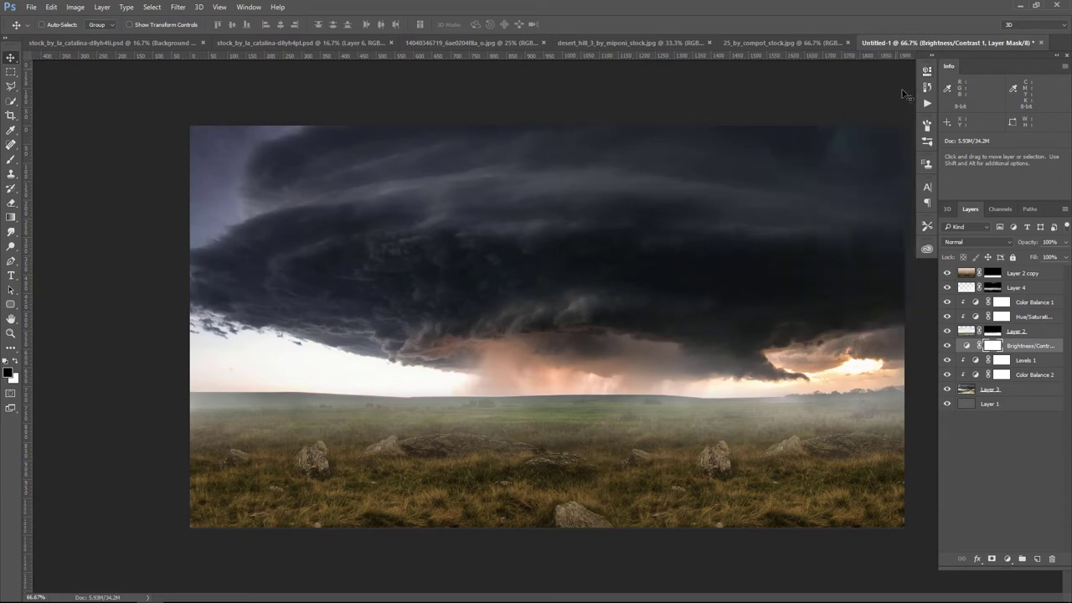
click(948, 345)
click(947, 345)
click(1066, 242)
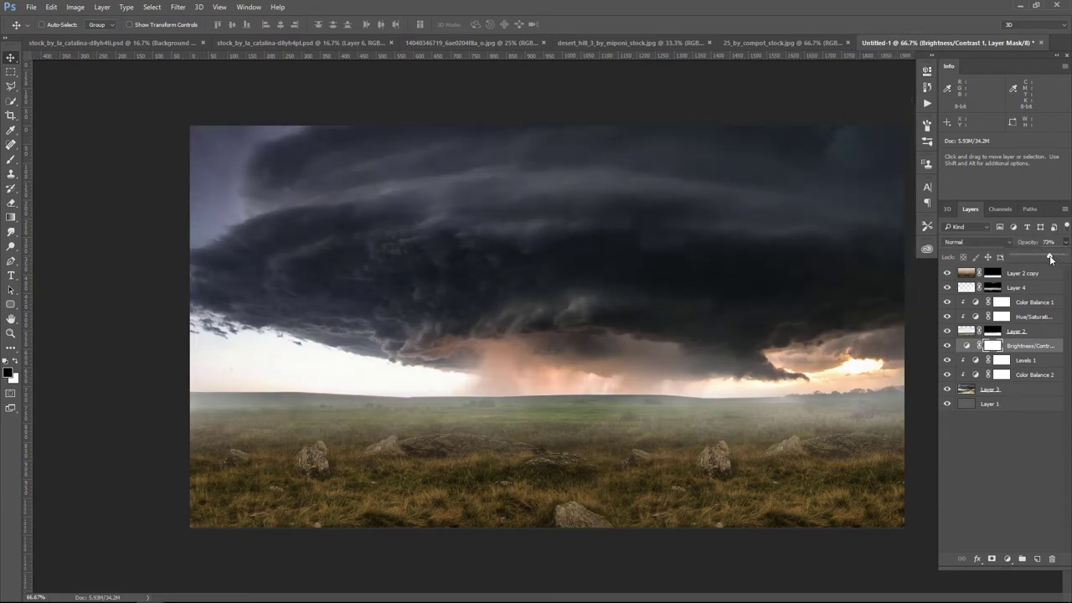
click(947, 345)
click(947, 345)
- Select Layer 2 copy, add a new layer, and create a Gradient Fill layer on top
click(1043, 279)
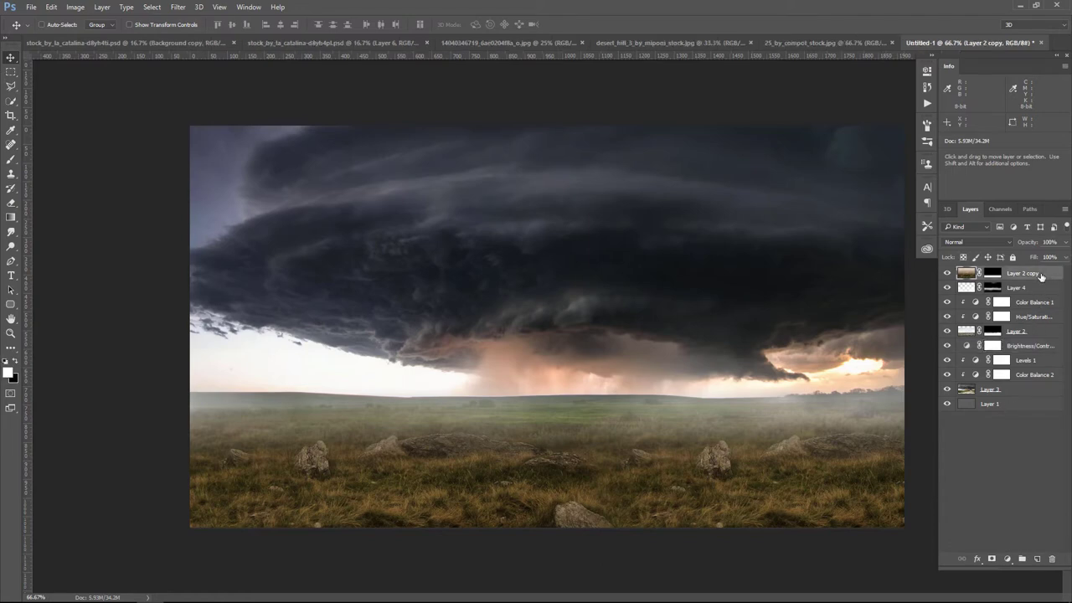
click(1038, 558)
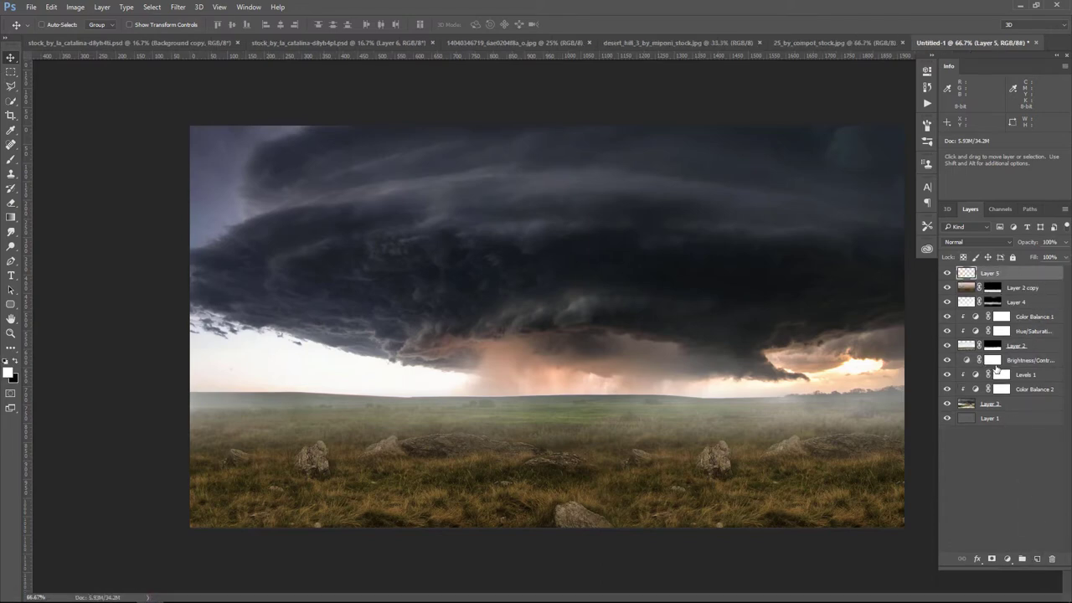
click(1007, 559)
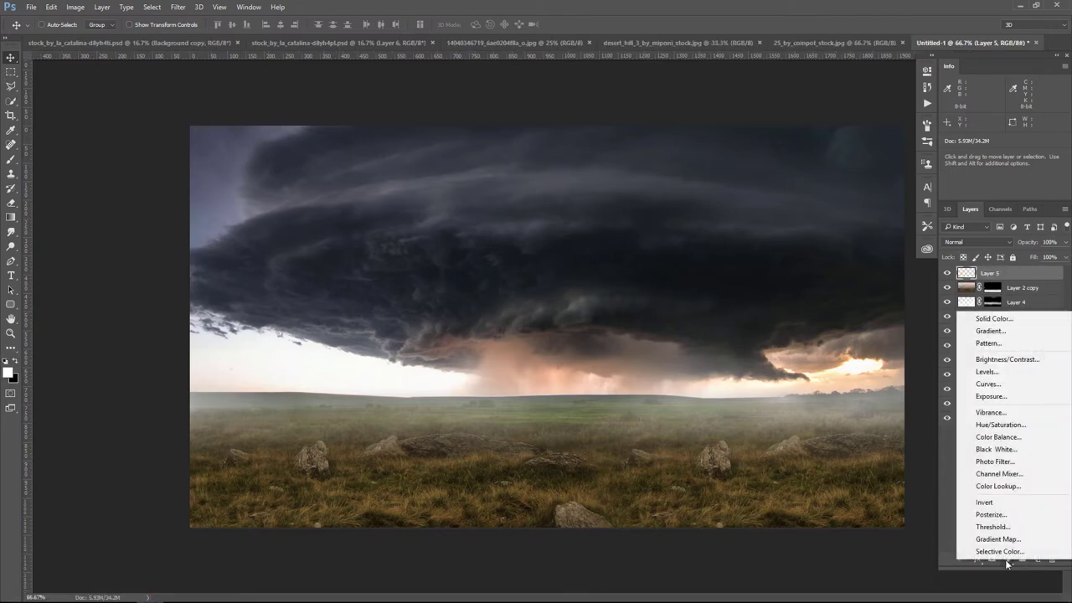
click(997, 333)
- Set both colour stops of the gradient to black
click(779, 418)
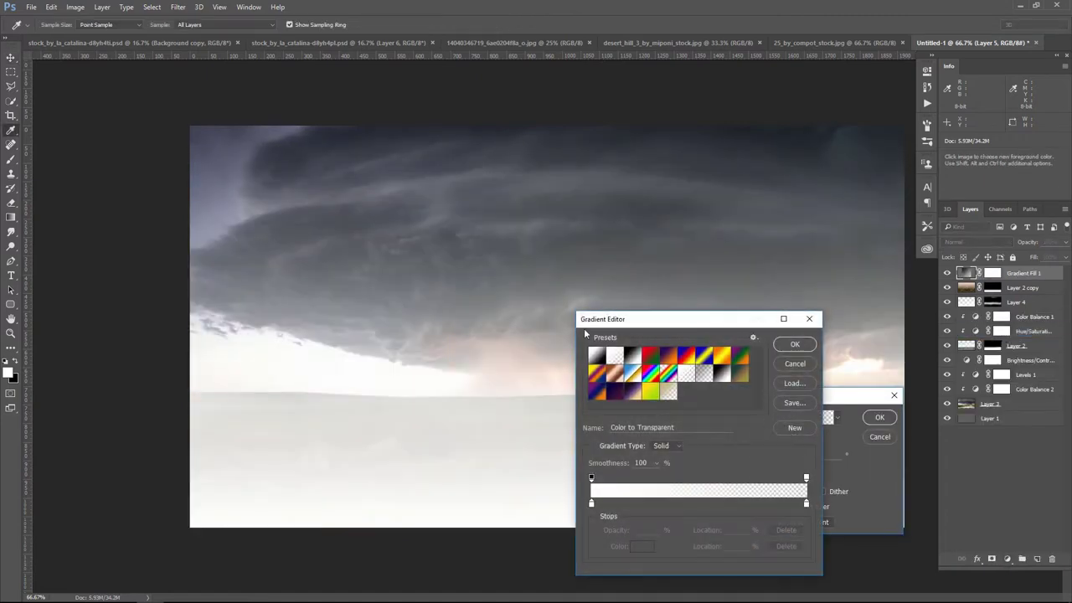
click(591, 504)
click(636, 546)
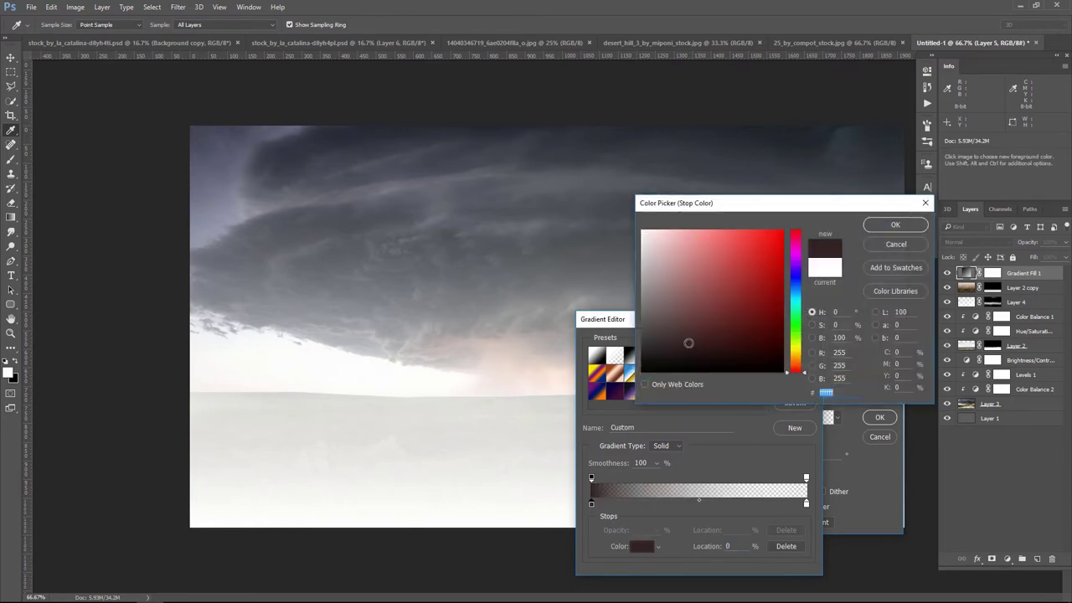
drag(690, 343, 642, 372)
click(896, 244)
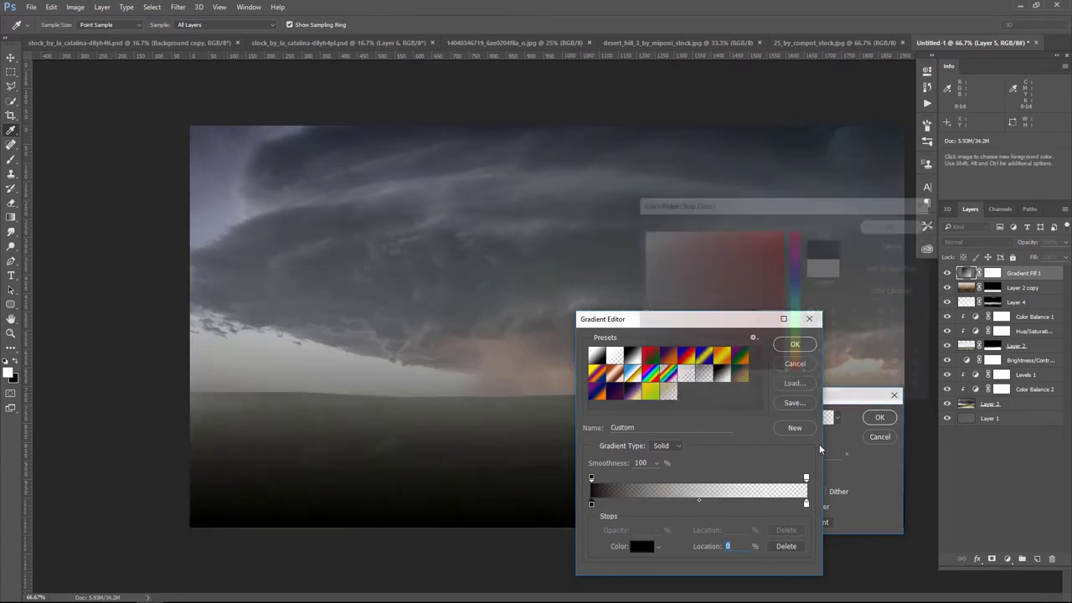
click(806, 504)
click(644, 547)
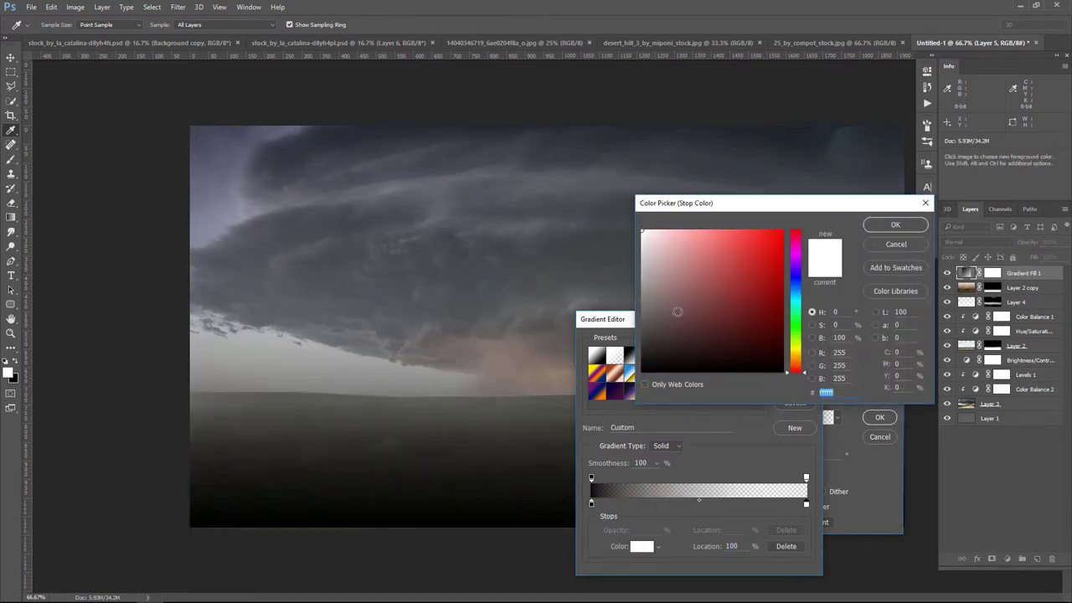
click(758, 368)
click(895, 230)
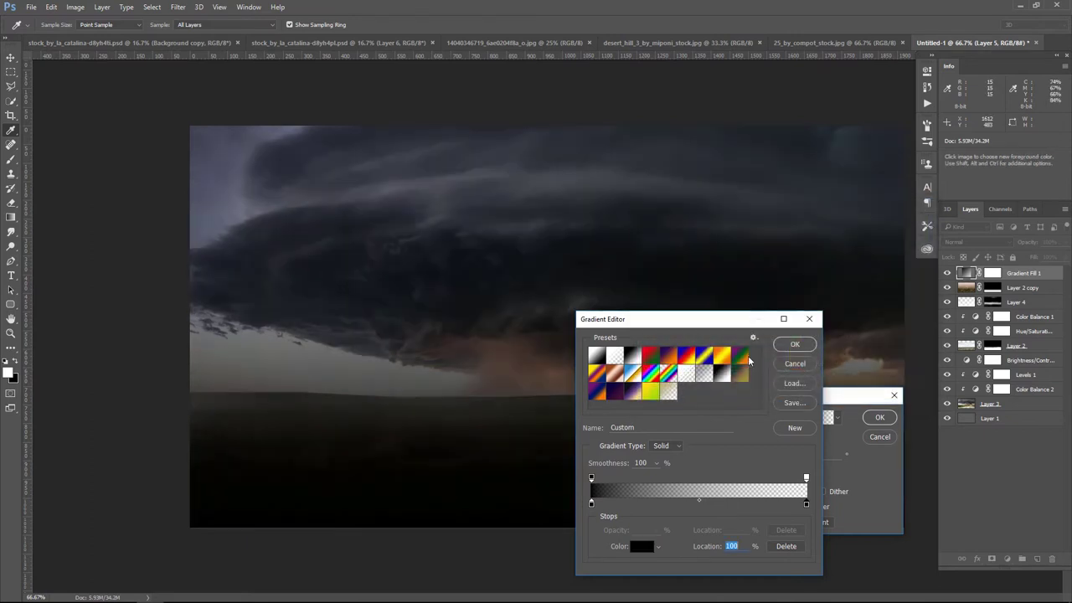
click(795, 344)
- Make the gradient Radial and Reversed, scaled to about 297%, and apply it
click(814, 435)
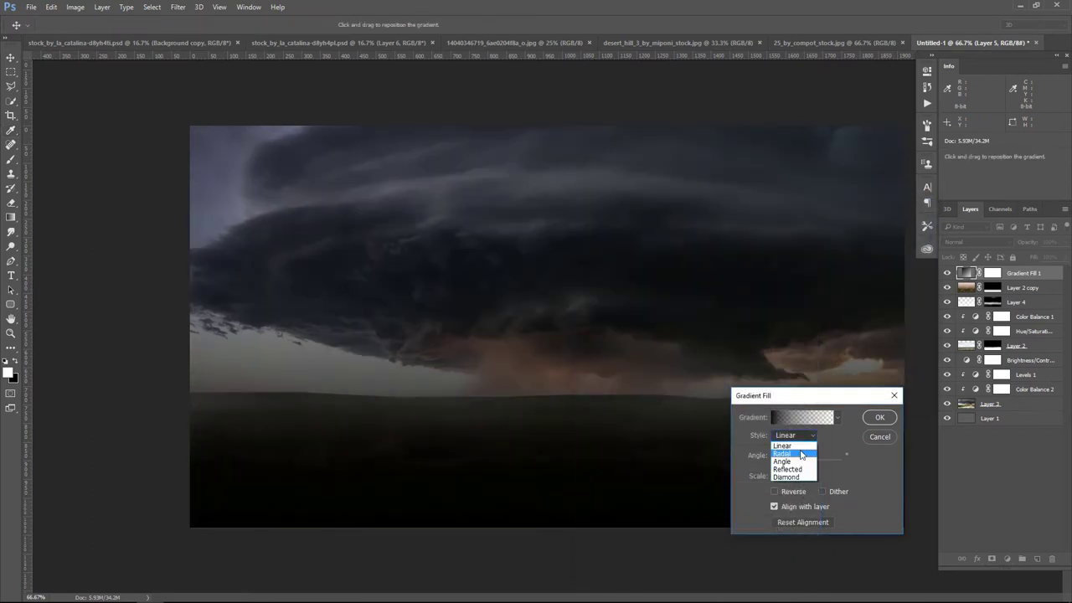
click(787, 449)
click(775, 491)
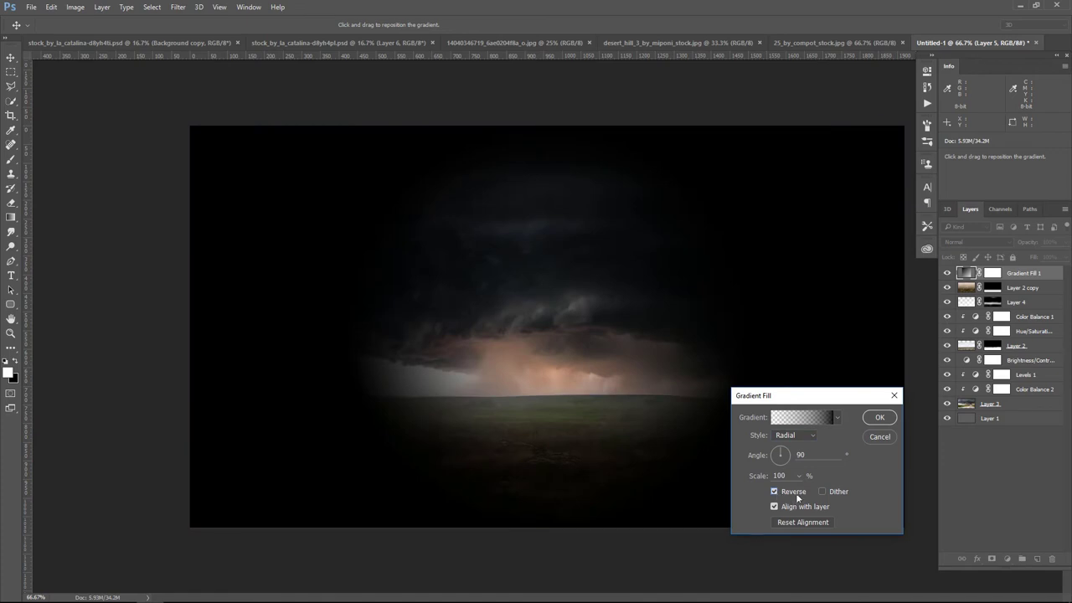
drag(803, 494, 809, 494)
click(879, 417)
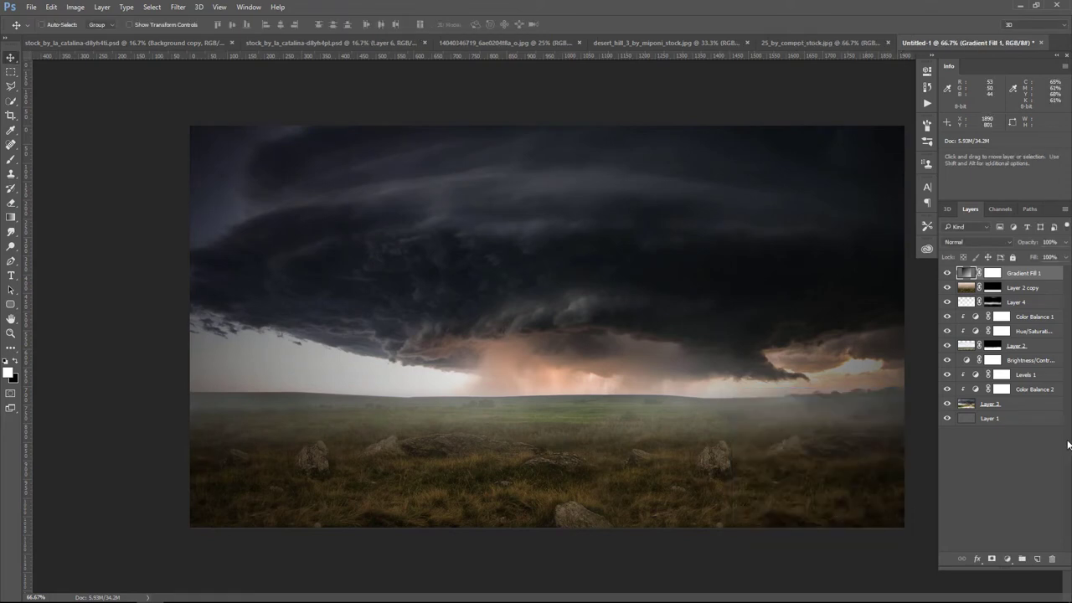
- Blend Gradient Fill 1 in Soft Light at 48% opacity
click(948, 273)
click(948, 273)
click(981, 243)
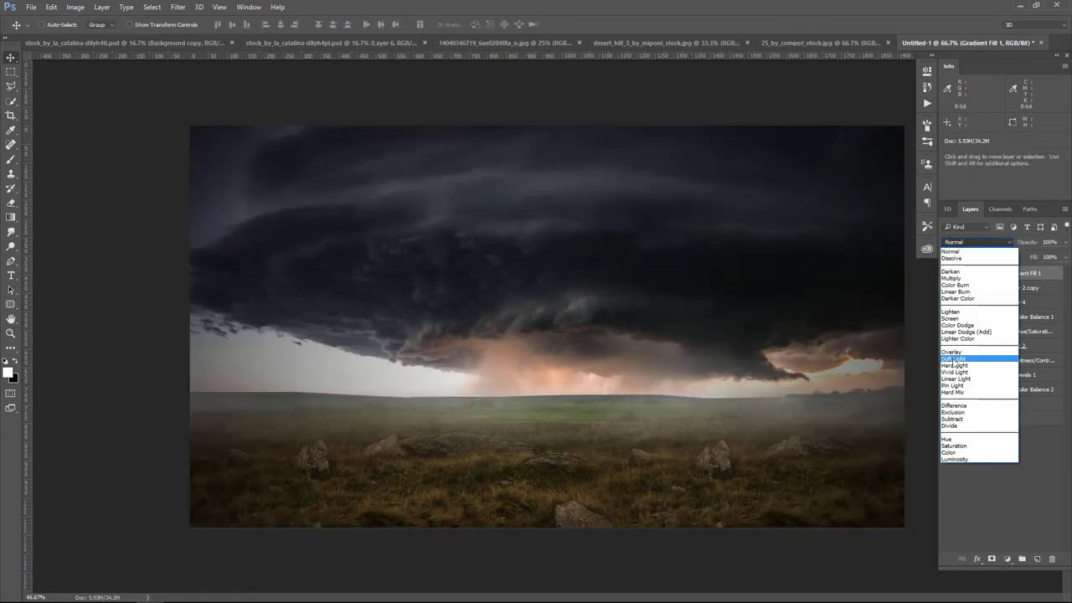
click(955, 351)
click(967, 242)
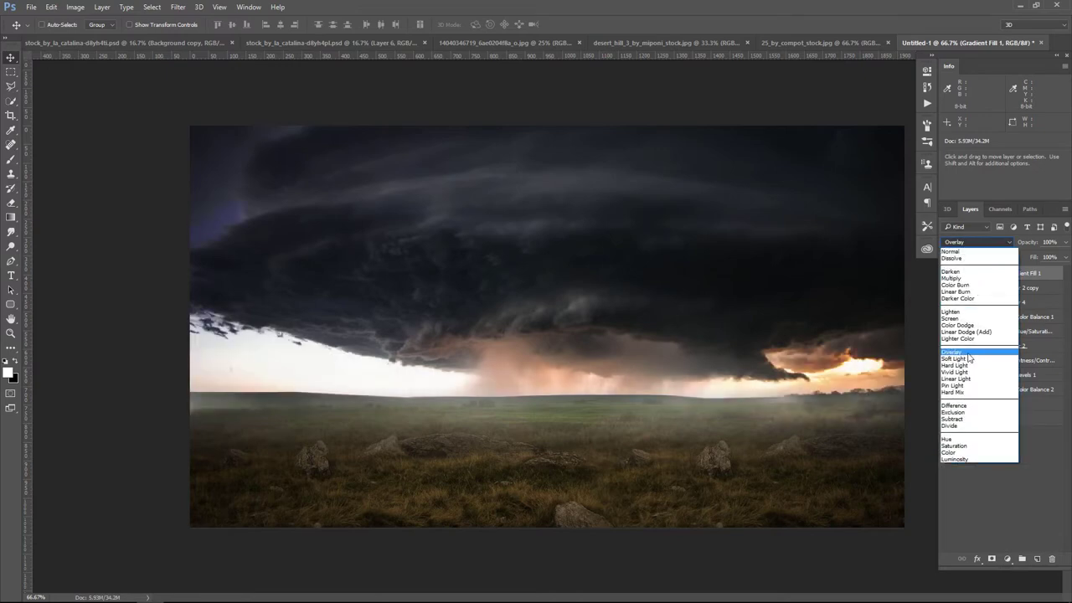
click(959, 360)
click(1064, 242)
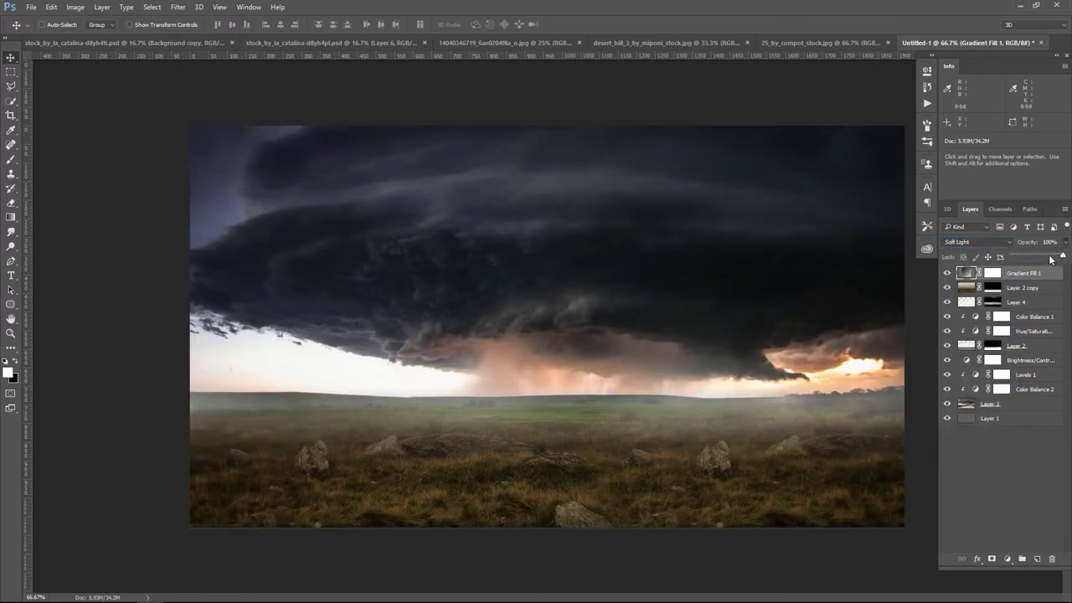
drag(1052, 260, 1036, 256)
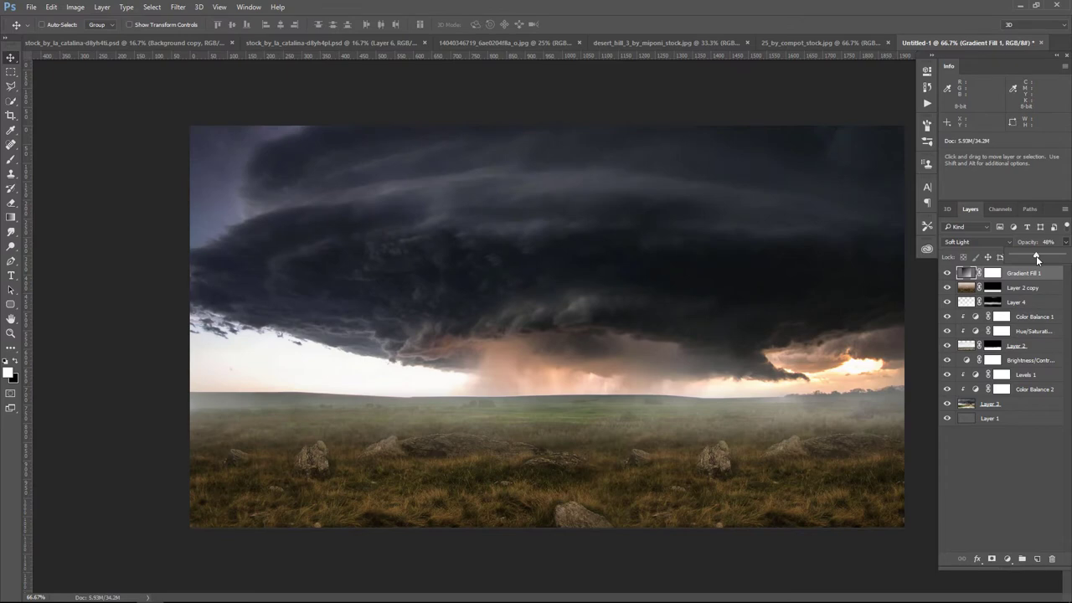
click(945, 275)
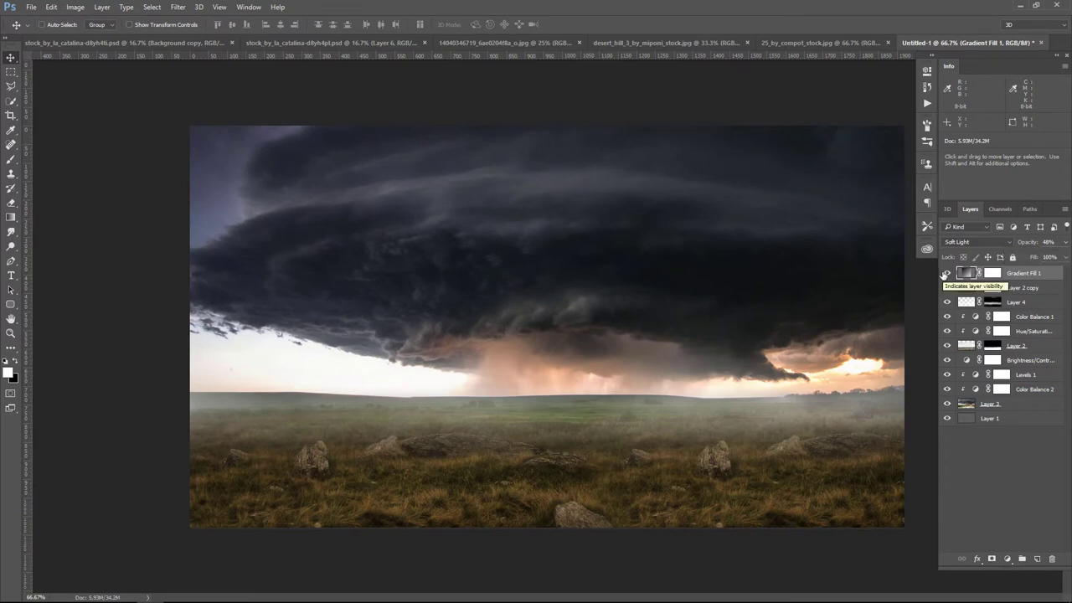
click(1006, 559)
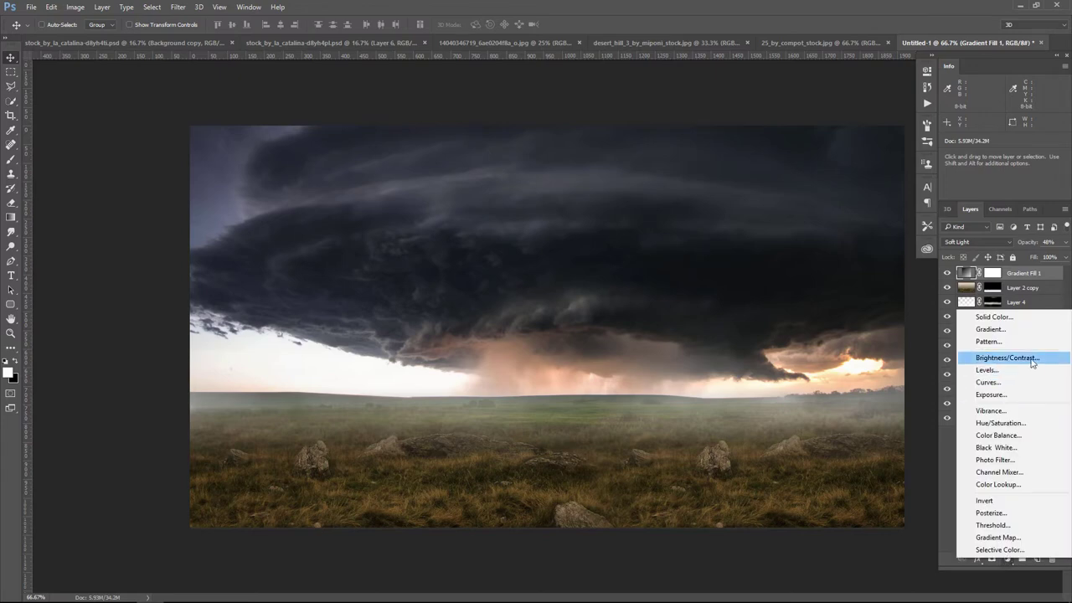
- Add a Brightness/Contrast adjustment with brightness -33 and contrast 23
click(989, 356)
drag(847, 130, 837, 130)
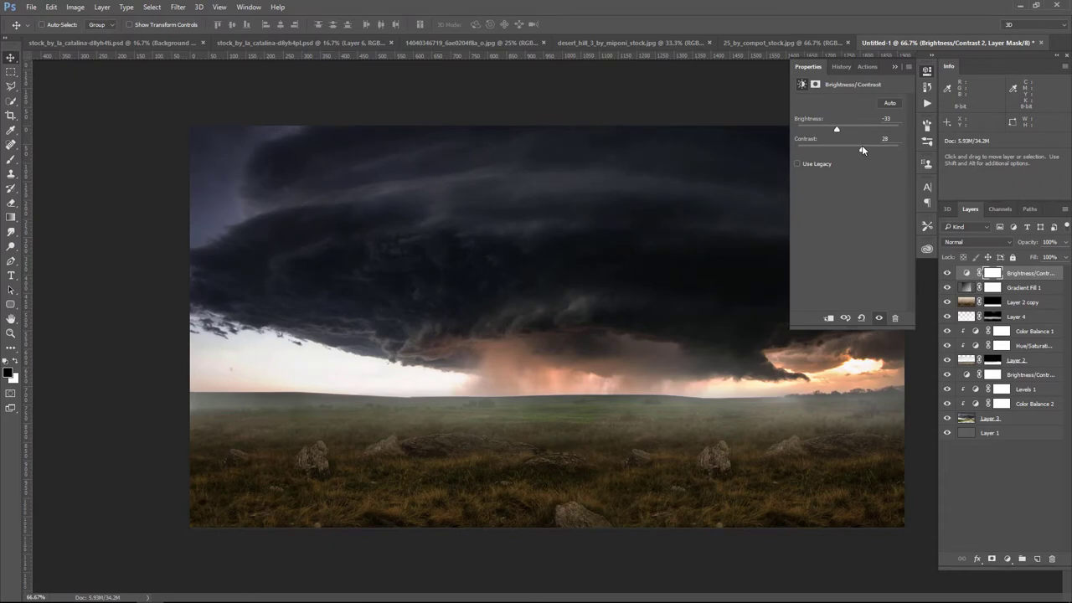
drag(863, 150, 860, 149)
click(895, 67)
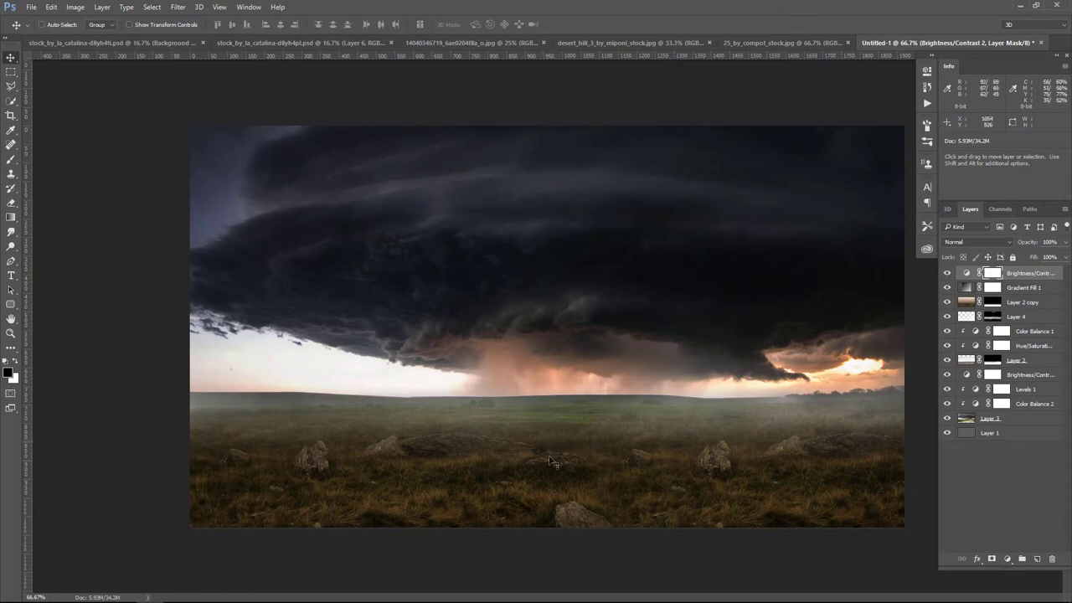
- Brush its mask over the foreground grass to limit the darkening, comparing before and after
click(11, 159)
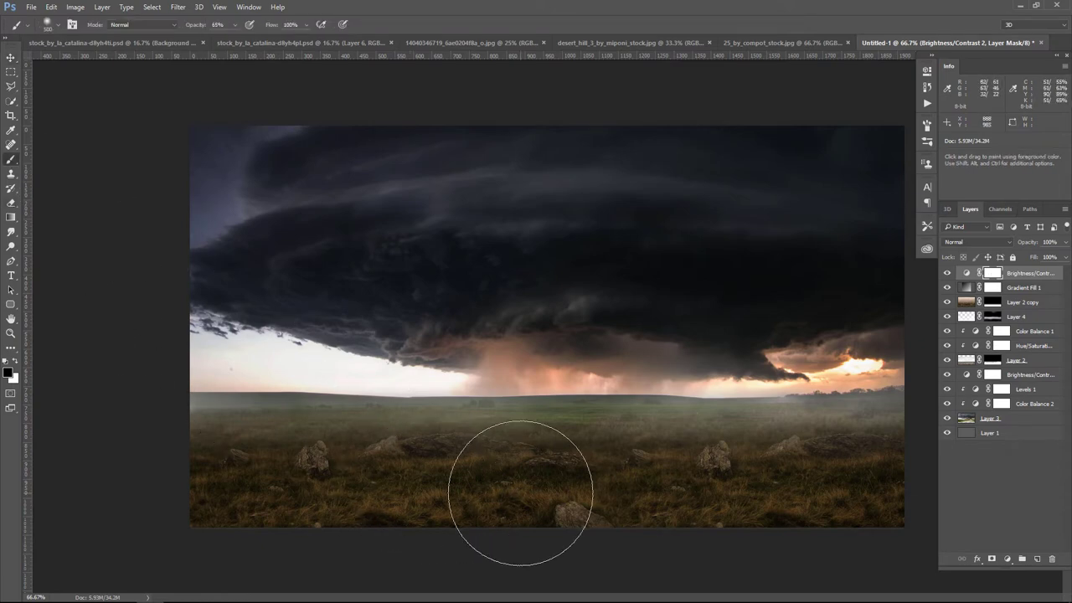
mouse_move(504, 502)
mouse_down()
mouse_move(479, 514)
mouse_move(570, 491)
mouse_move(651, 491)
mouse_move(469, 478)
mouse_move(684, 479)
mouse_move(424, 474)
mouse_move(486, 469)
mouse_move(478, 484)
mouse_move(783, 467)
mouse_move(623, 478)
mouse_up()
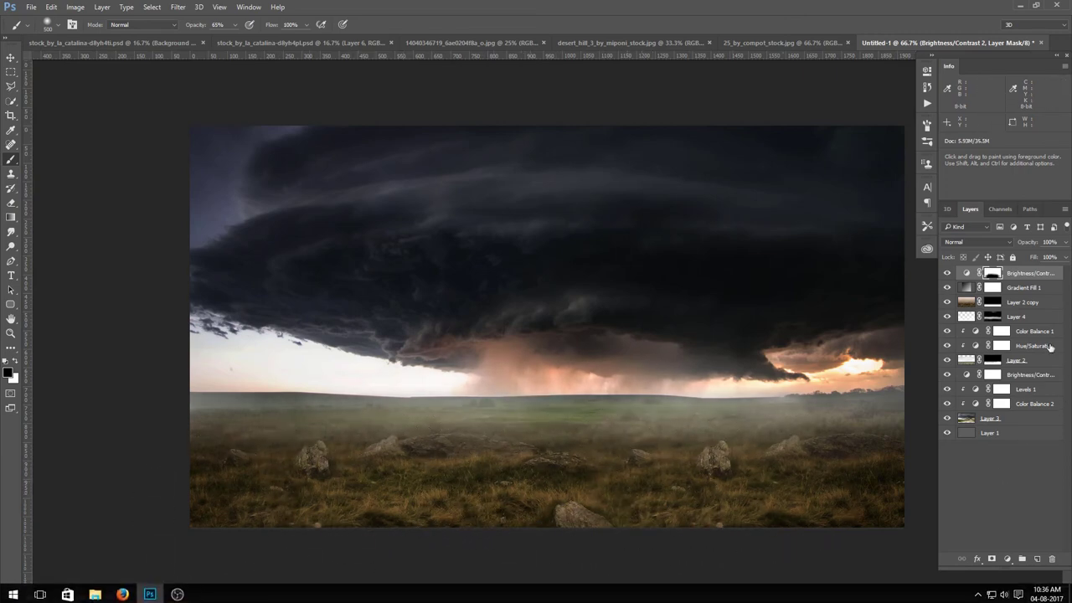
click(947, 273)
click(946, 273)
click(946, 273)
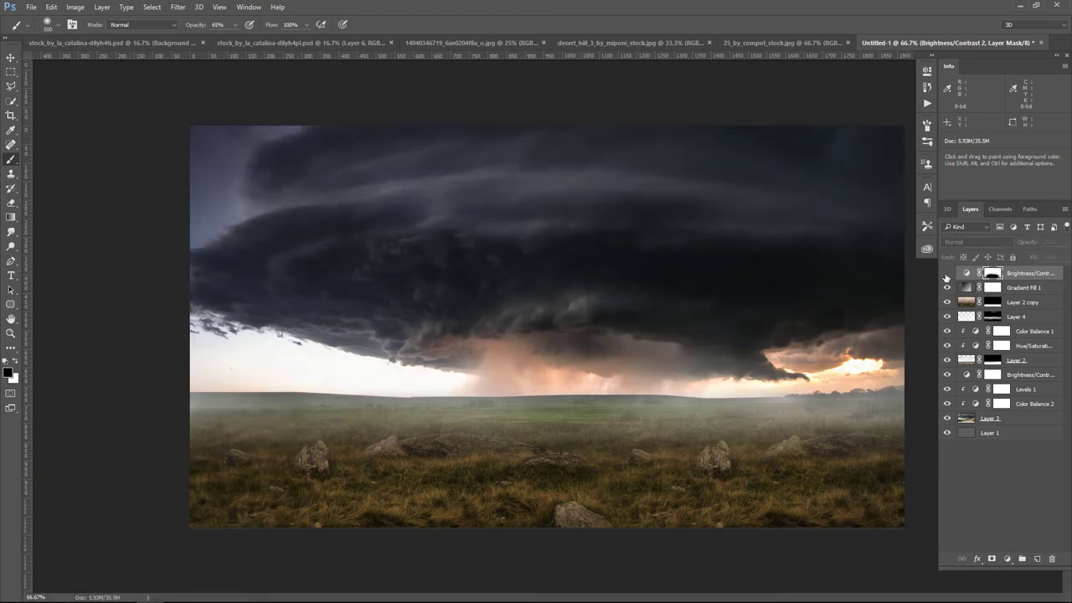
click(947, 273)
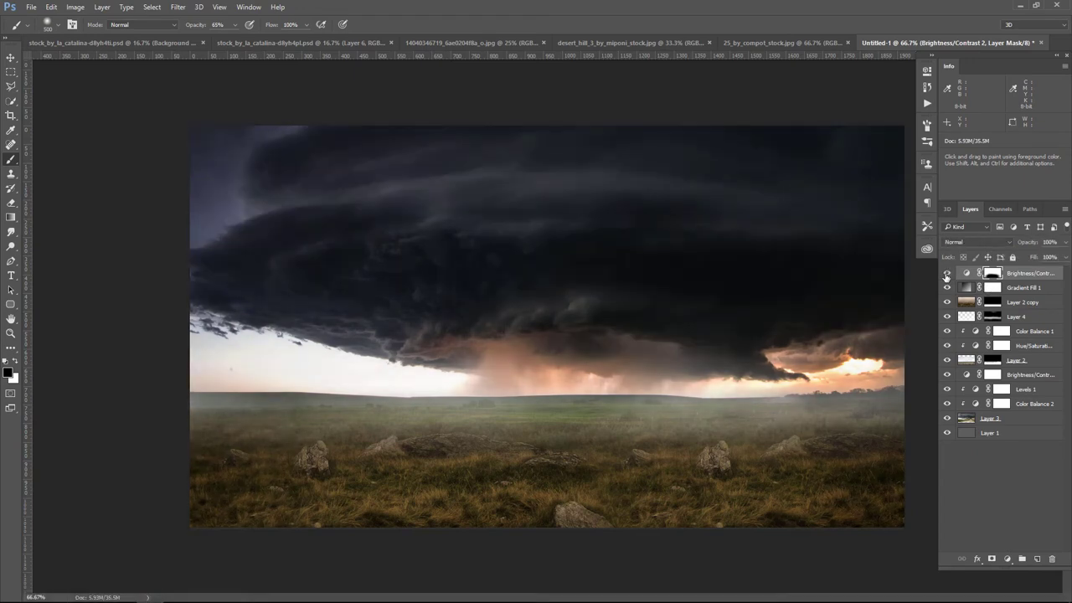
click(11, 57)
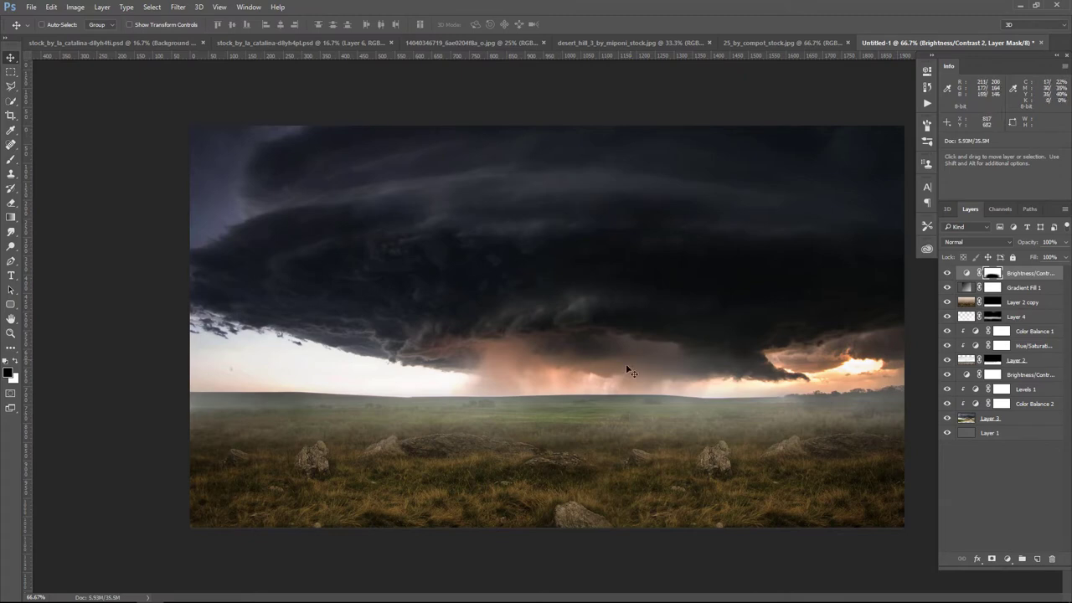
- Drag the cut-out dancer from her document into the storm composite
click(96, 42)
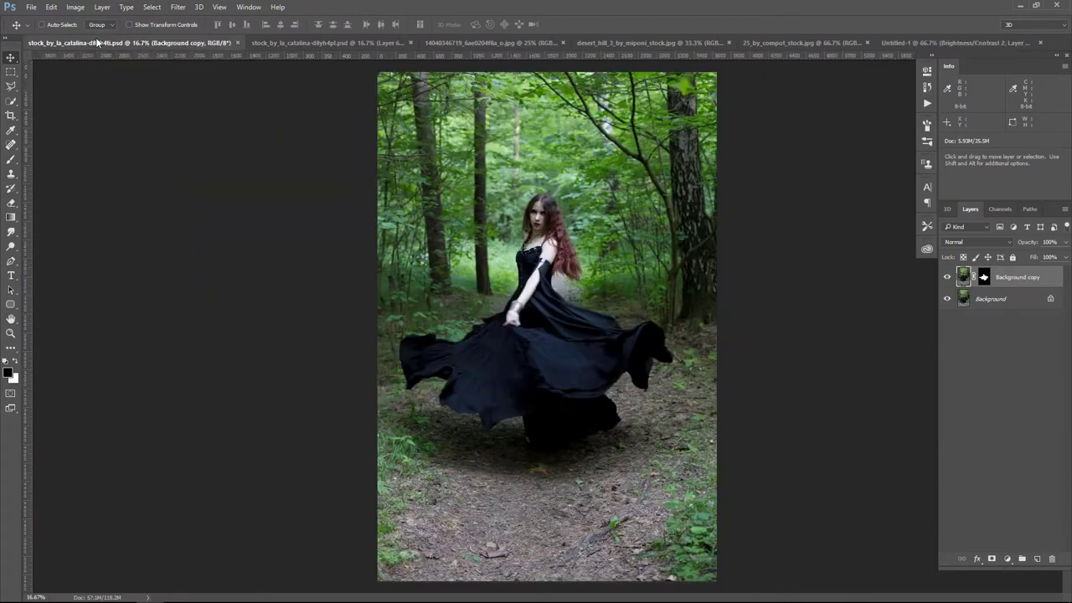
click(273, 43)
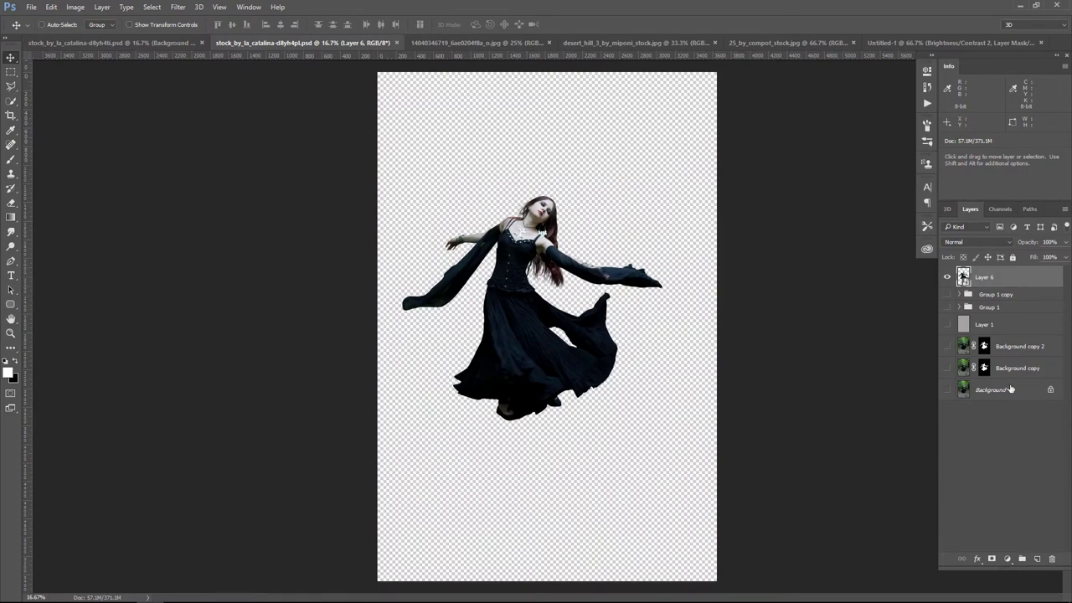
click(947, 390)
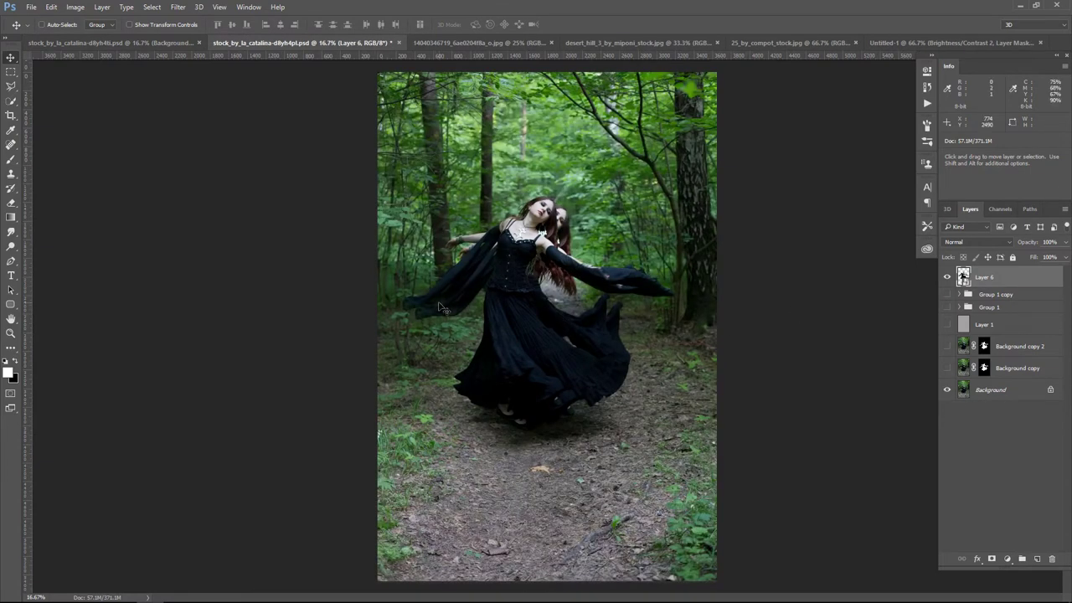
mouse_move(475, 300)
mouse_down()
mouse_move(517, 318)
mouse_move(517, 339)
mouse_move(880, 48)
mouse_up()
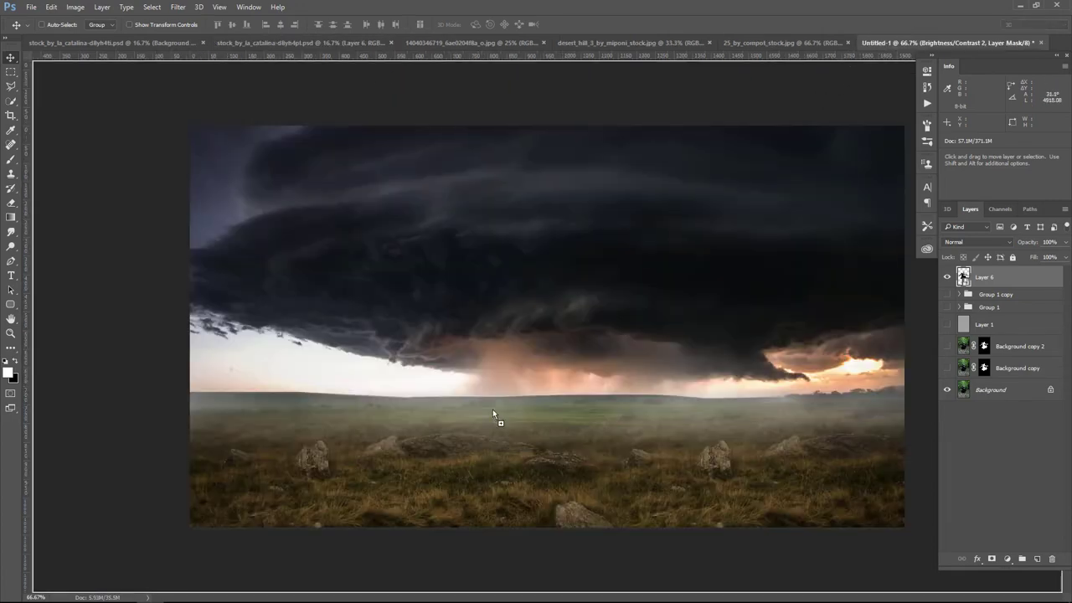
drag(880, 49, 492, 409)
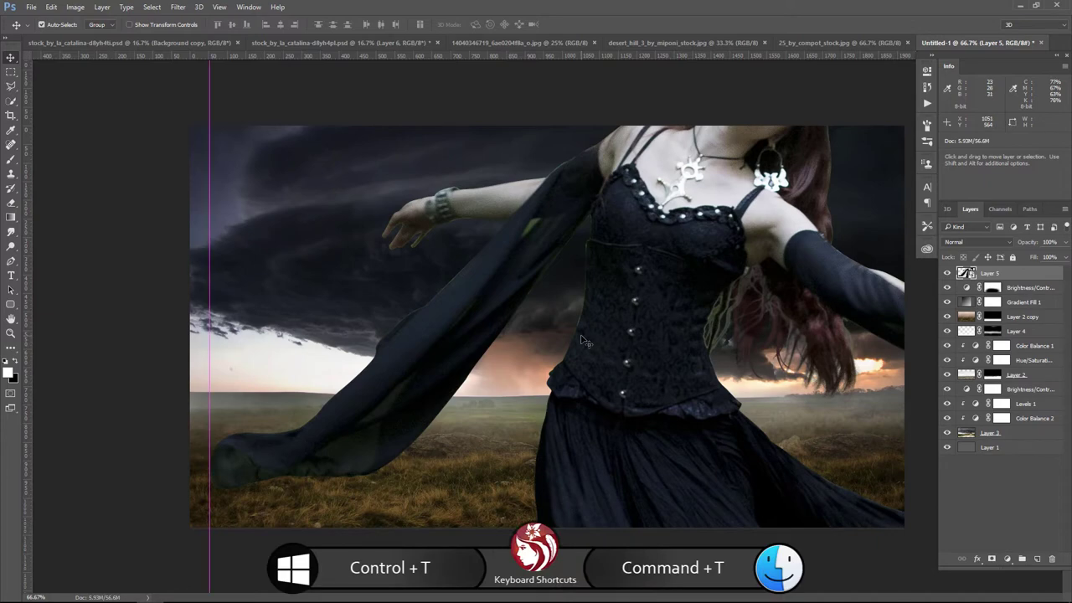
- Scale the dancer to about 154% and move her left onto the grassland
key(ctrl+t)
drag(256, 176, 409, 313)
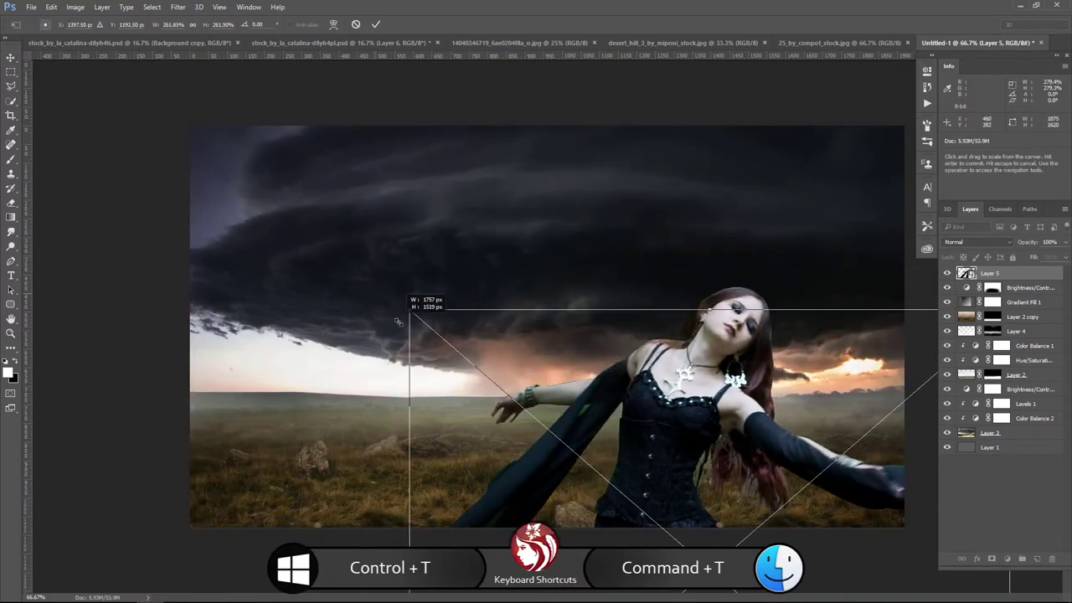
drag(624, 421, 395, 229)
drag(181, 121, 308, 204)
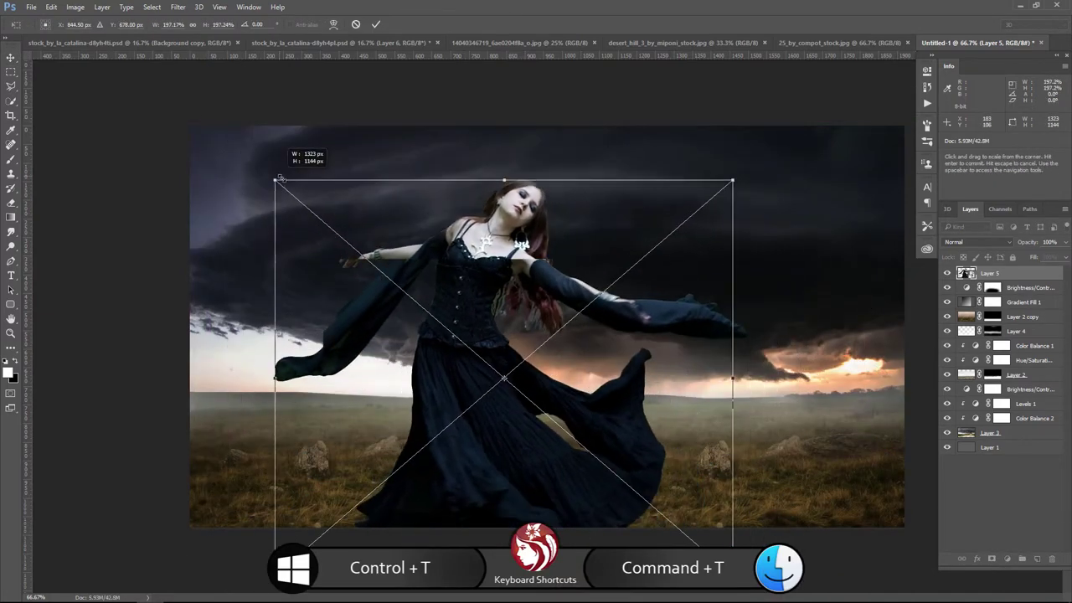
drag(534, 390, 506, 352)
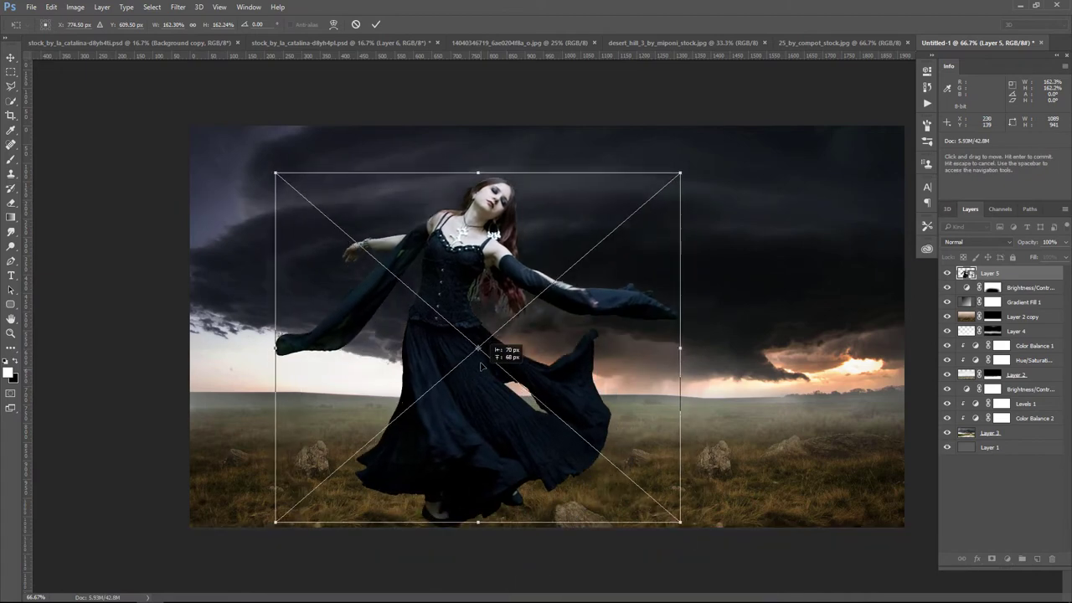
drag(295, 199, 317, 226)
drag(493, 367, 458, 356)
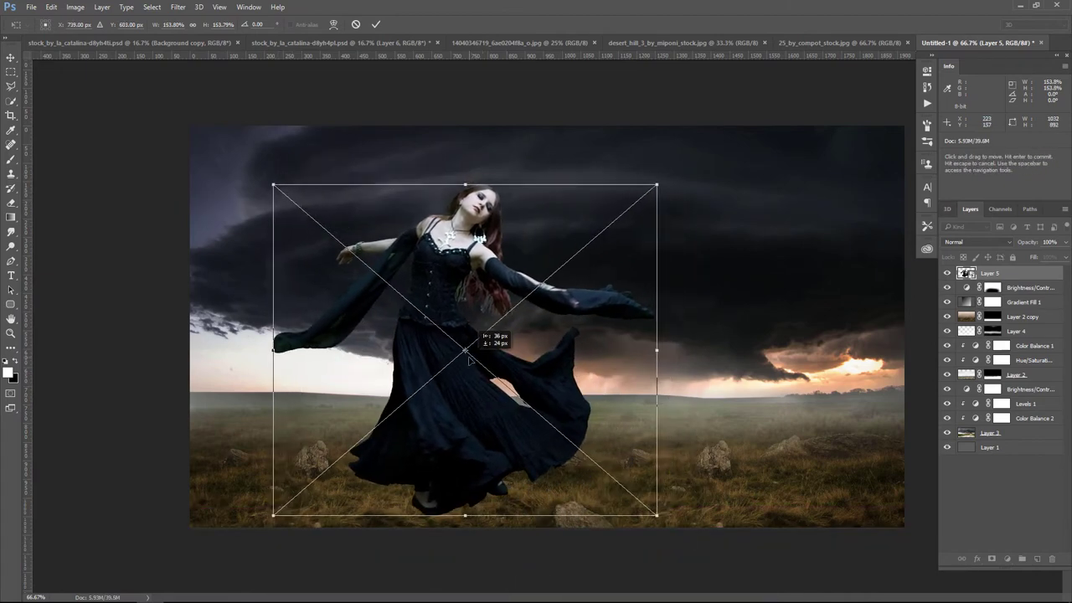
key(Return)
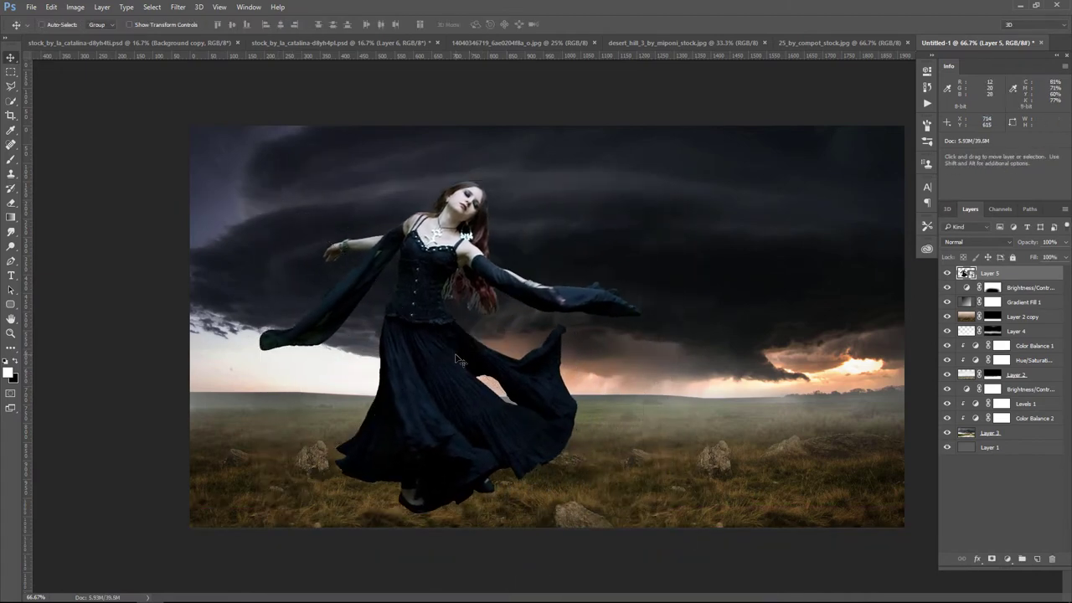
drag(405, 358, 396, 357)
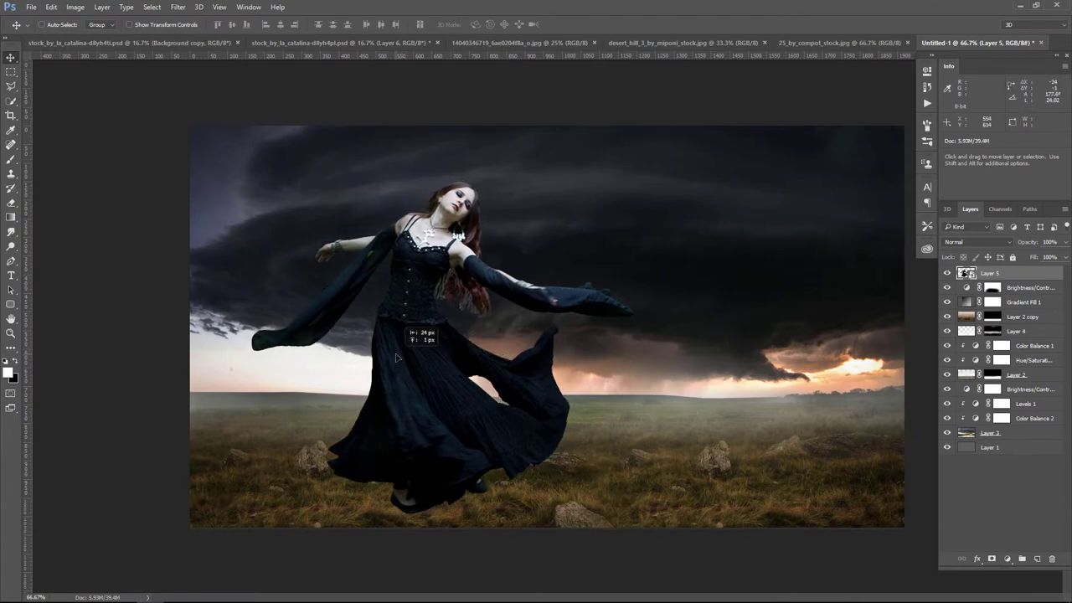
- Drag the dress layer from the stock photo into the storm composite
click(326, 46)
click(183, 48)
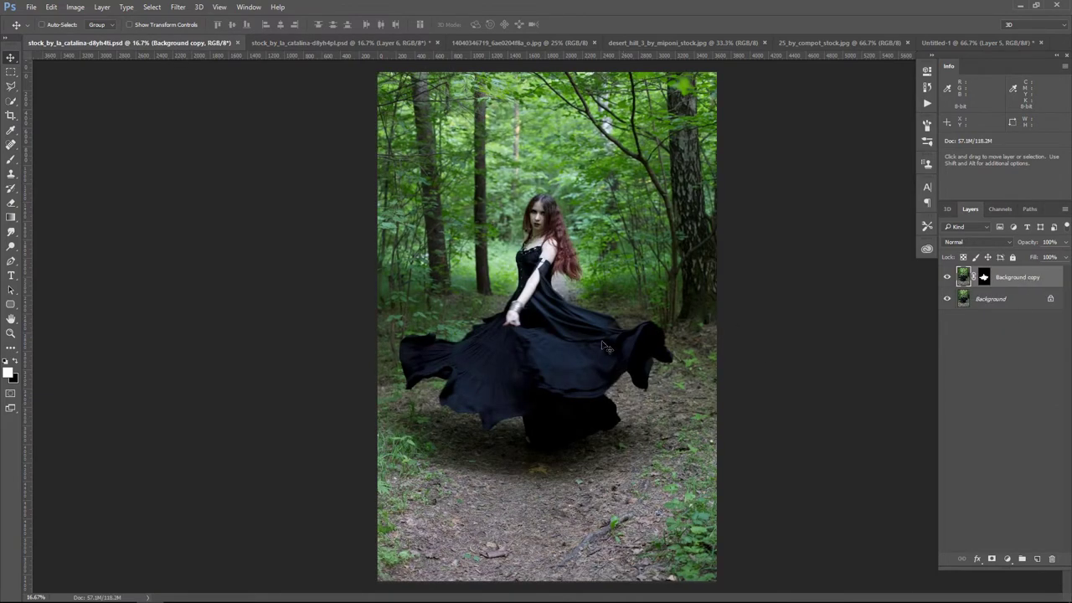
mouse_move(603, 345)
mouse_down()
mouse_move(547, 403)
mouse_move(500, 315)
mouse_up()
key(ctrl+z)
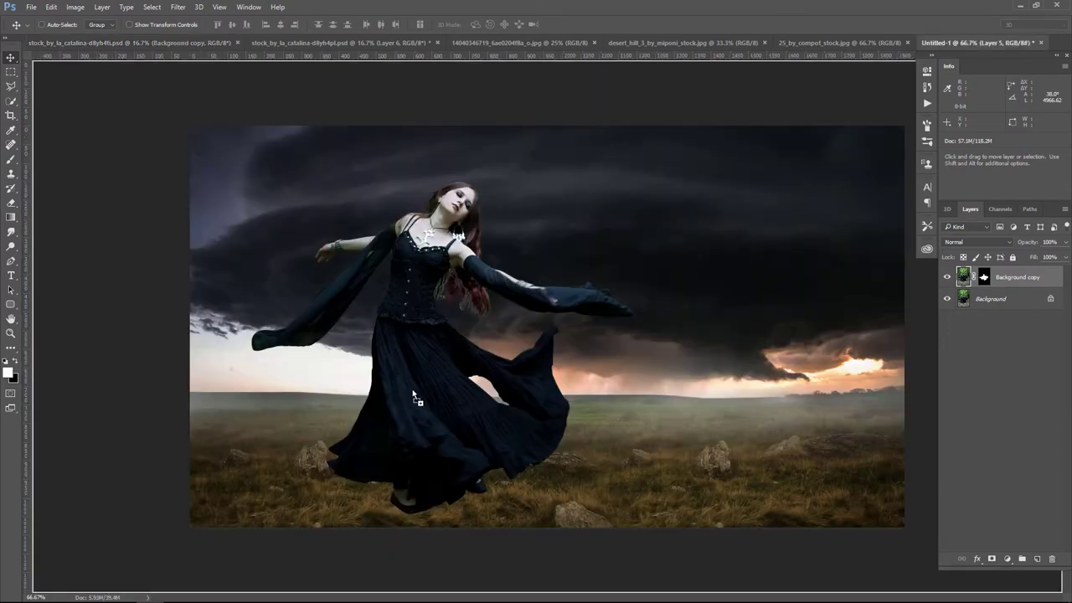
mouse_move(952, 43)
mouse_down()
mouse_move(1043, 268)
mouse_move(1035, 295)
mouse_up()
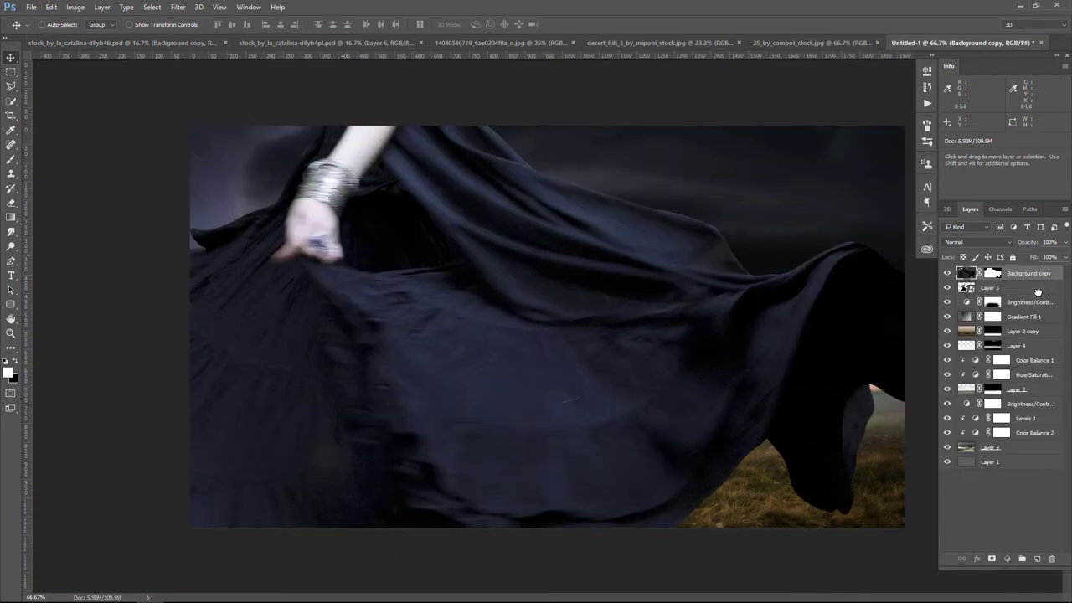
- Apply the dress layer's layer mask permanently
key(ctrl+t)
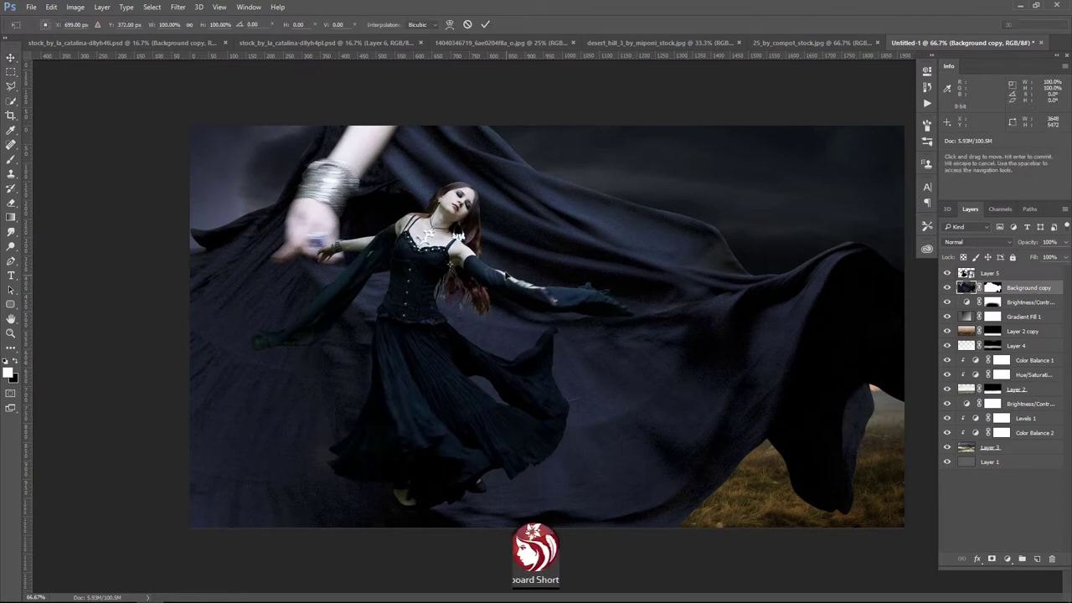
key(ctrl+minus)
key(ctrl+minus)
key(ctrl+minus)
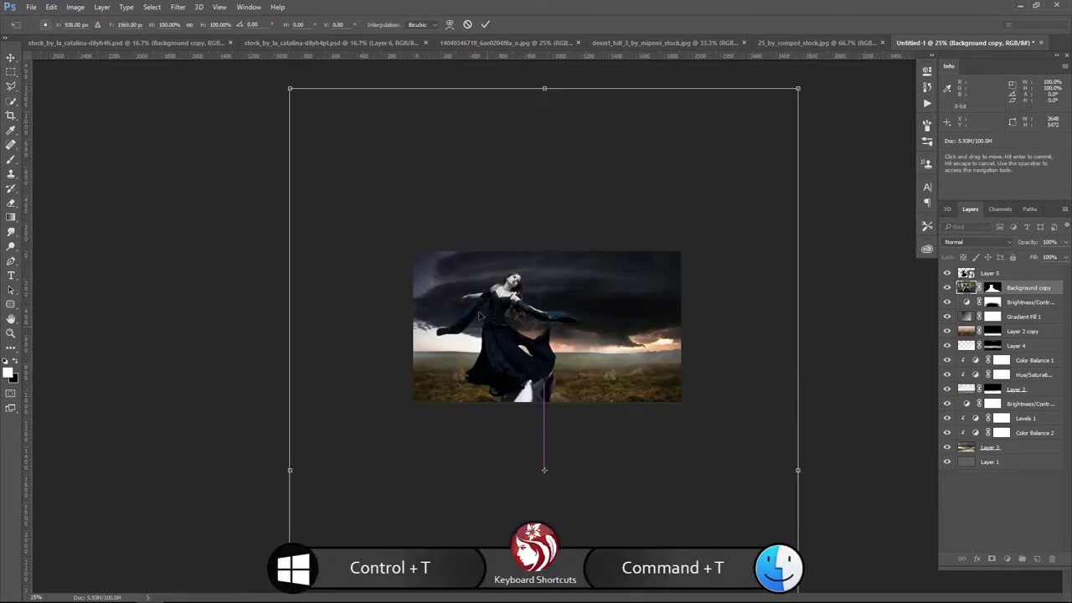
key(Return)
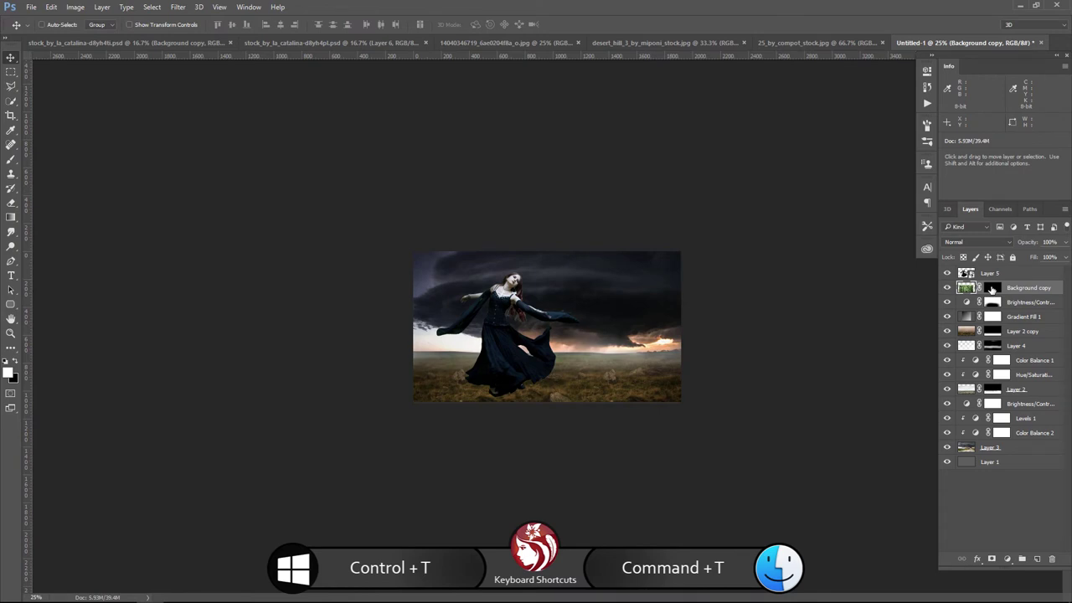
right_click(992, 288)
click(930, 317)
key(ctrl+plus)
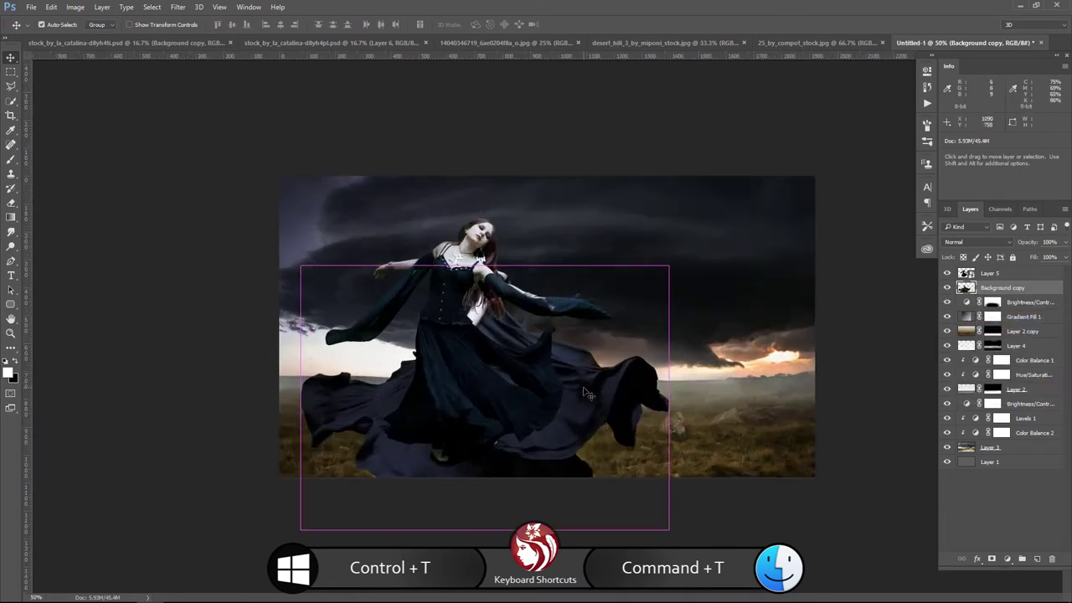
key(ctrl+plus)
- Scale the dress to about 68% and place it beneath the woman's skirt
key(ctrl+t)
drag(695, 247, 642, 275)
drag(439, 340, 513, 398)
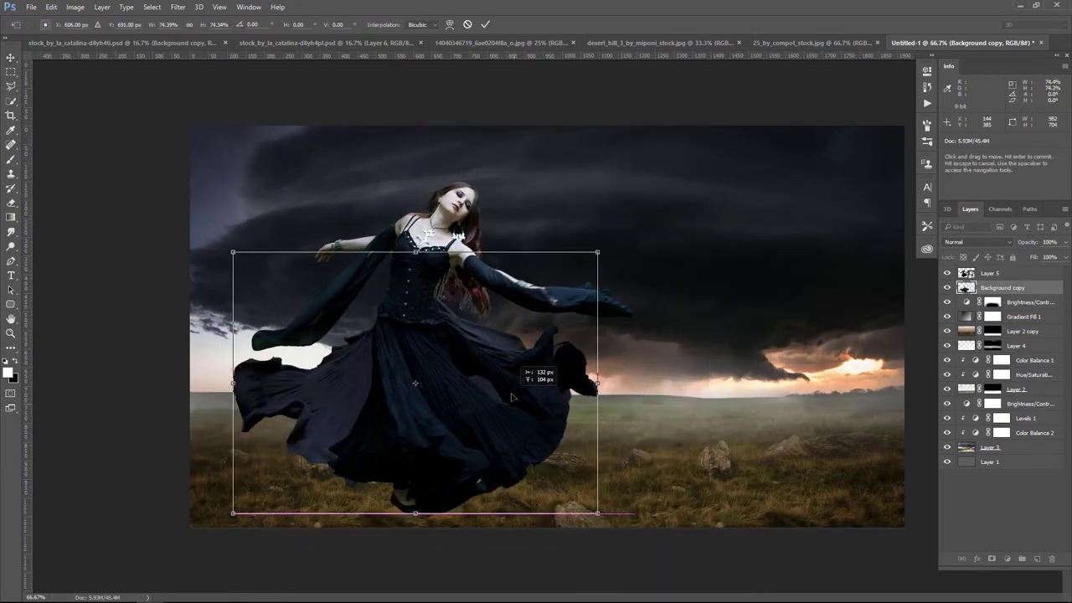
drag(597, 251, 581, 264)
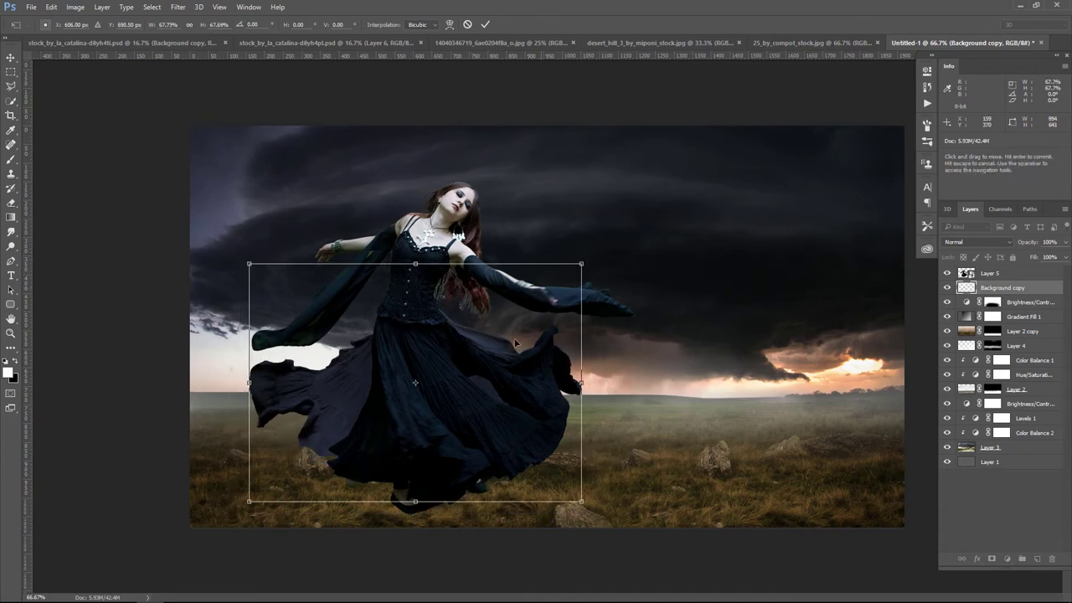
drag(516, 343, 520, 345)
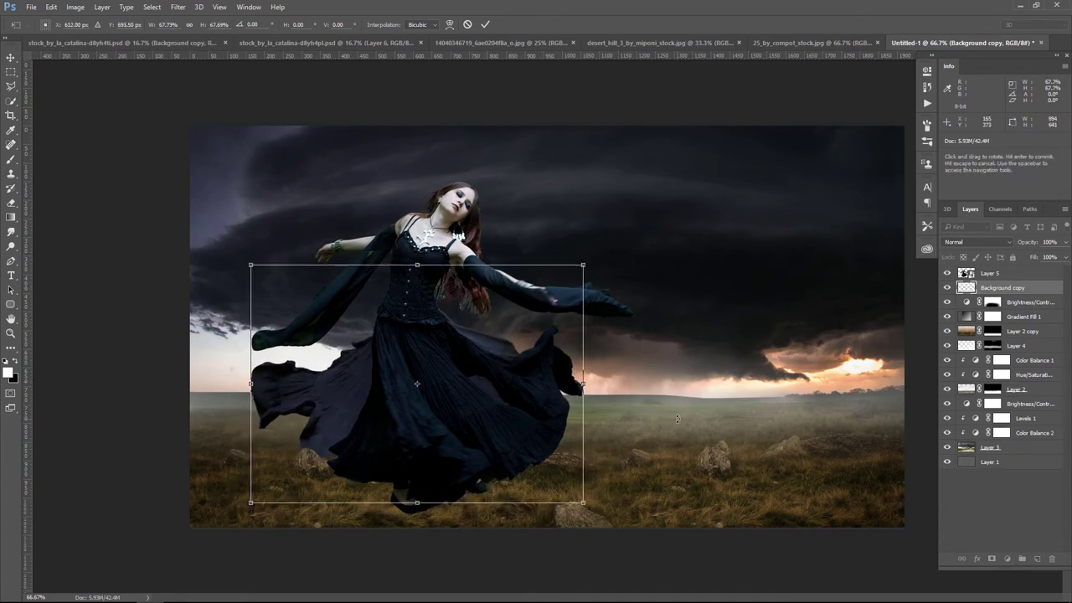
key(Return)
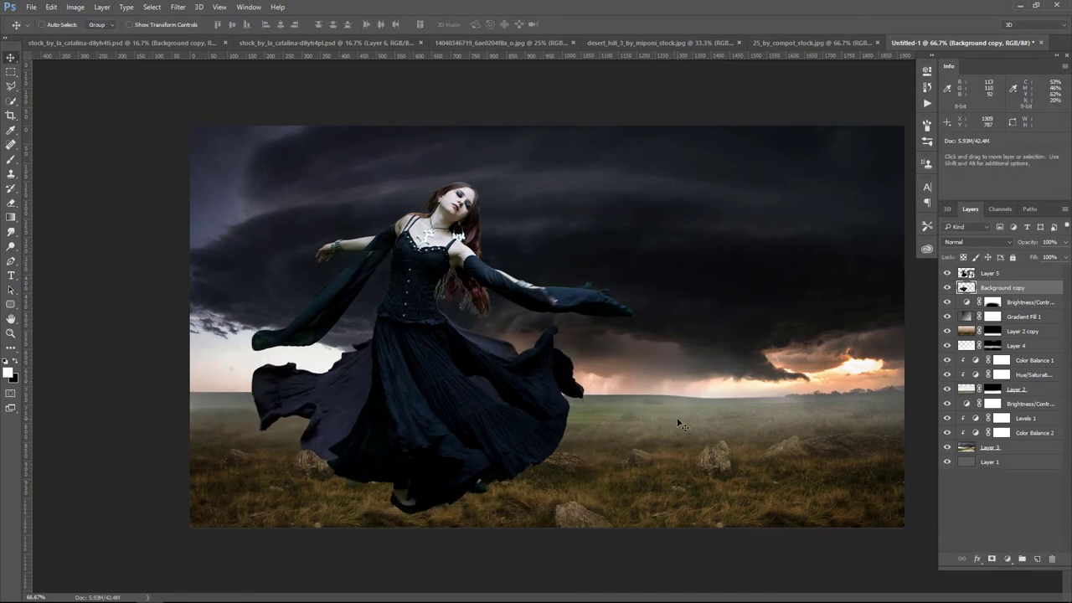
- Tilt the dress slightly and warp its edges to widen the skirt
key(ctrl+t)
drag(245, 245, 264, 234)
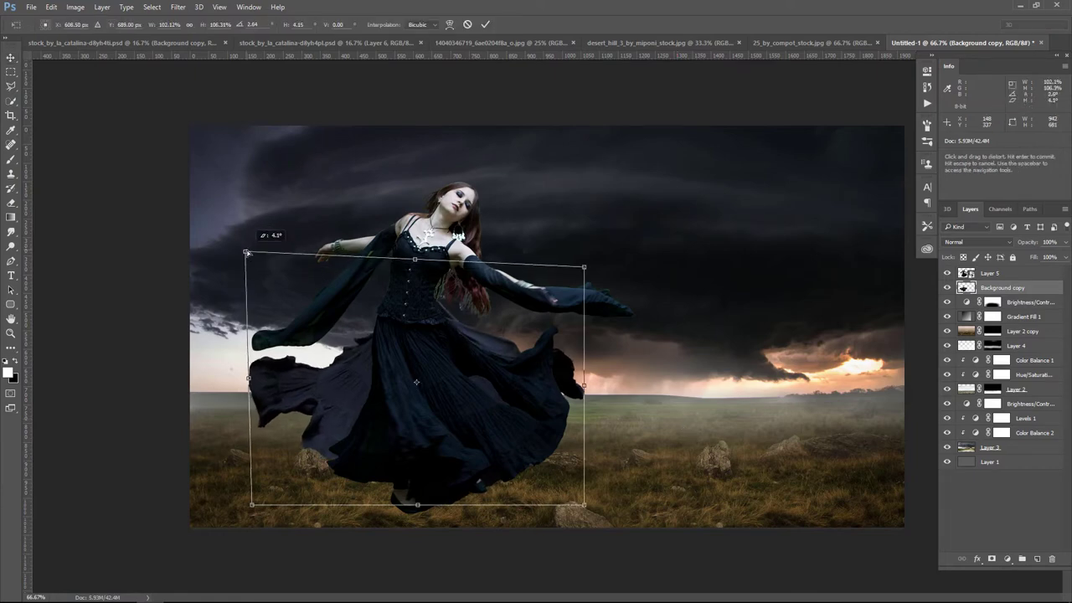
click(450, 24)
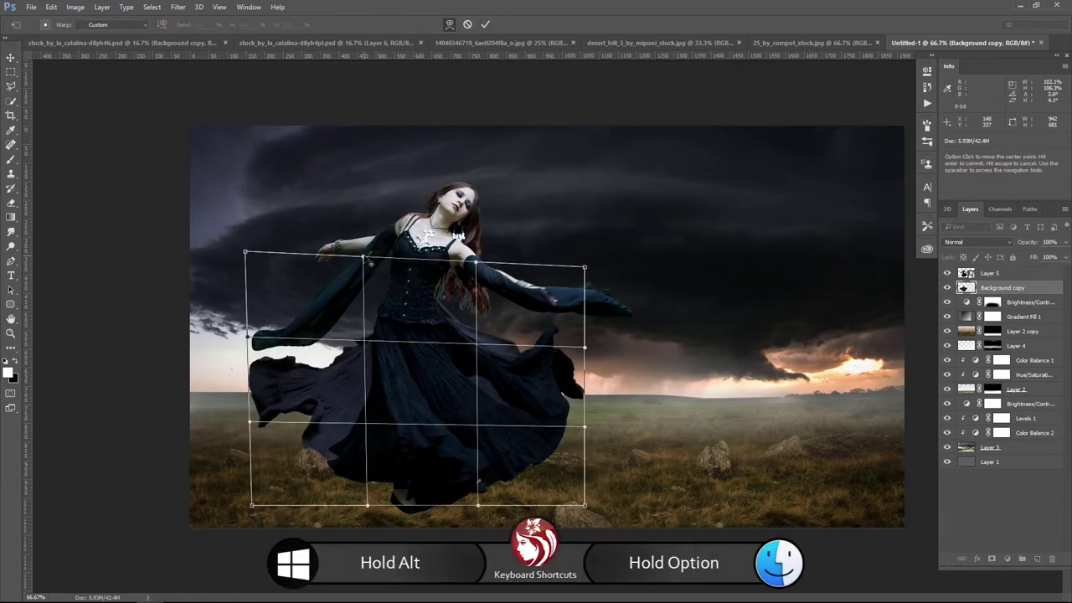
drag(388, 238, 366, 193)
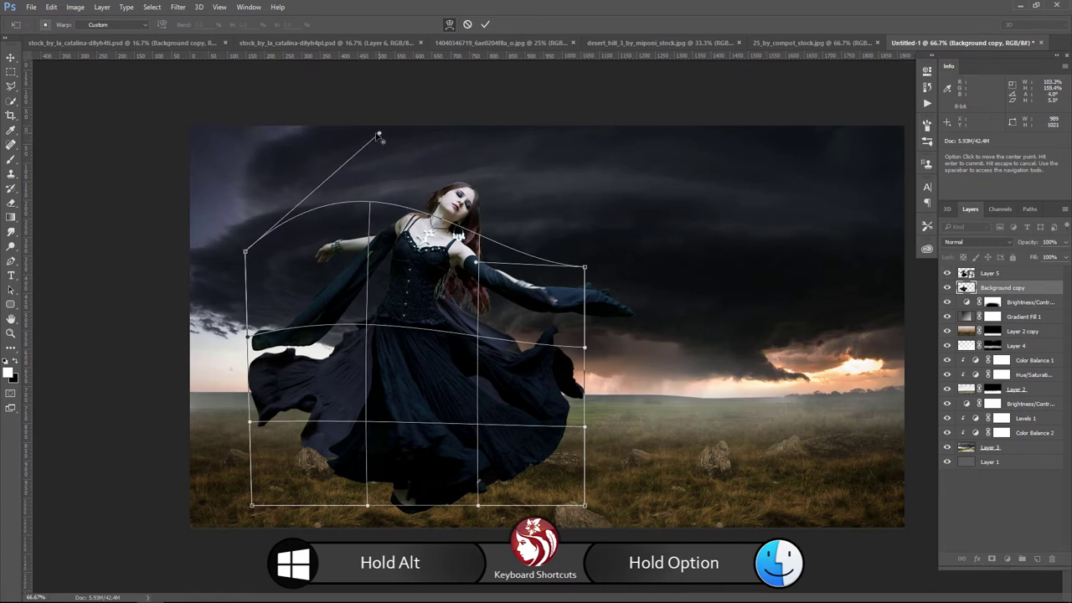
drag(474, 266, 473, 340)
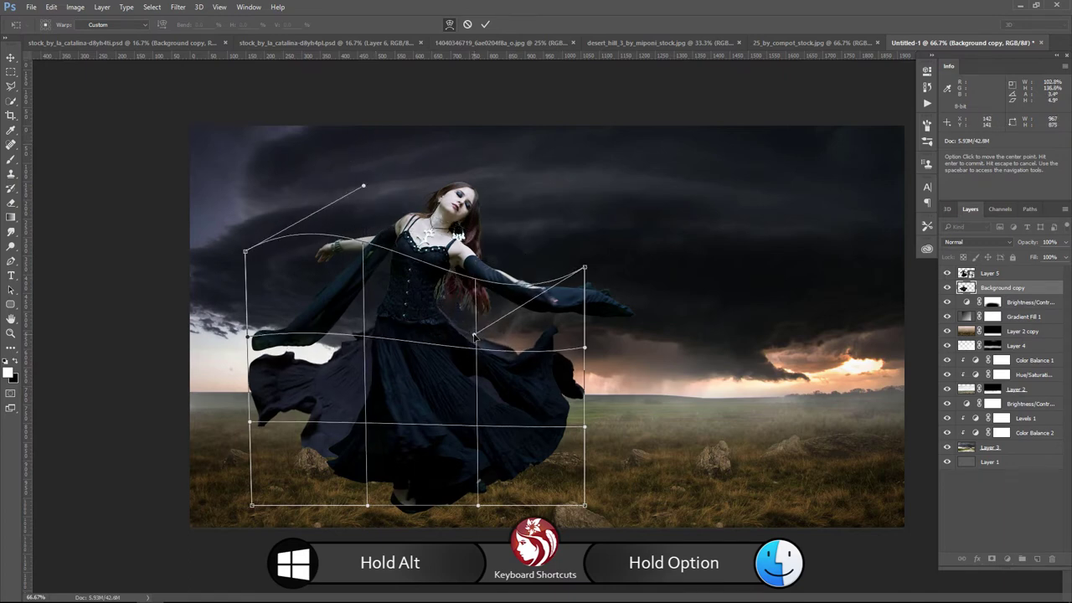
drag(586, 272, 599, 258)
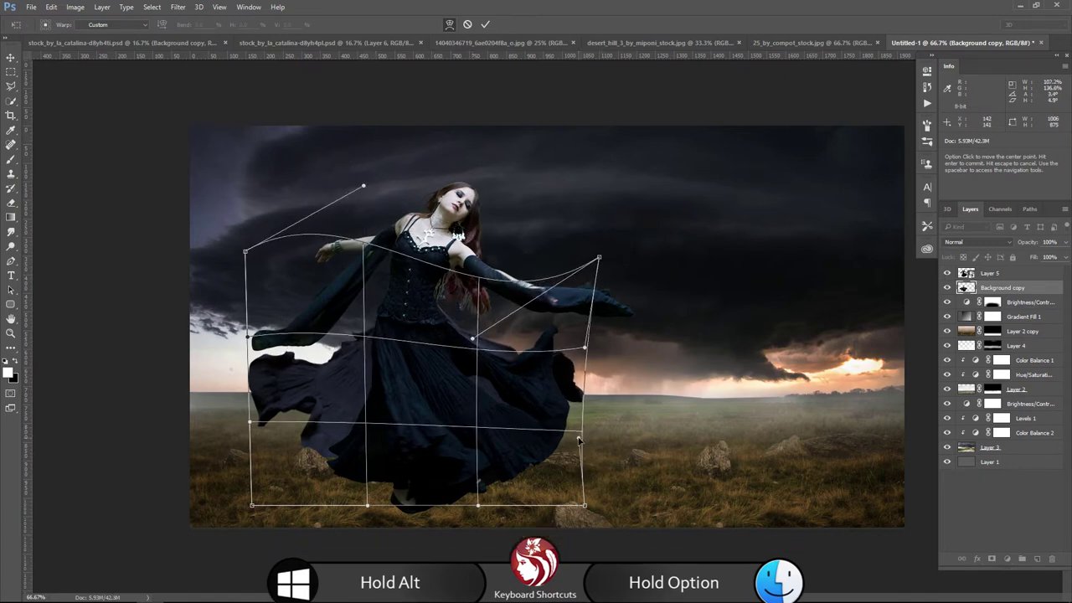
key(Return)
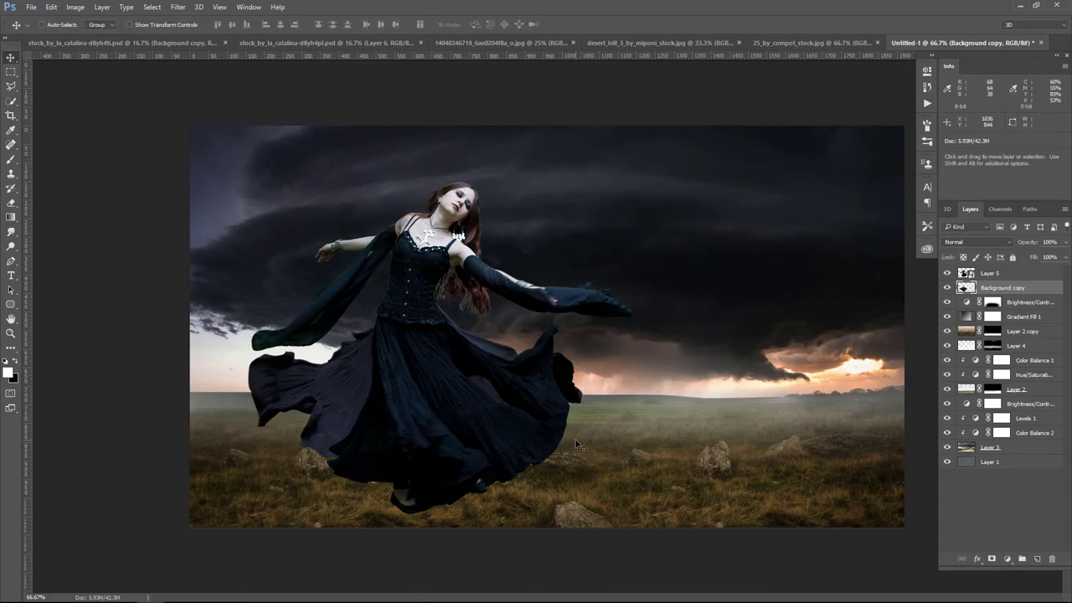
- Warp the dress's left edge again so it billows further out
key(ctrl+t)
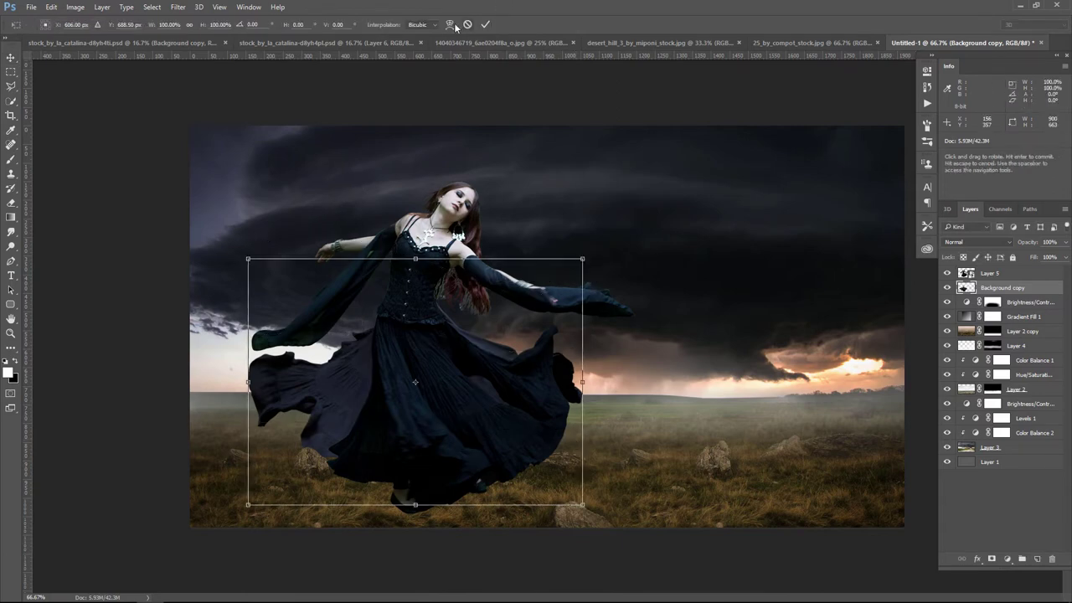
click(450, 24)
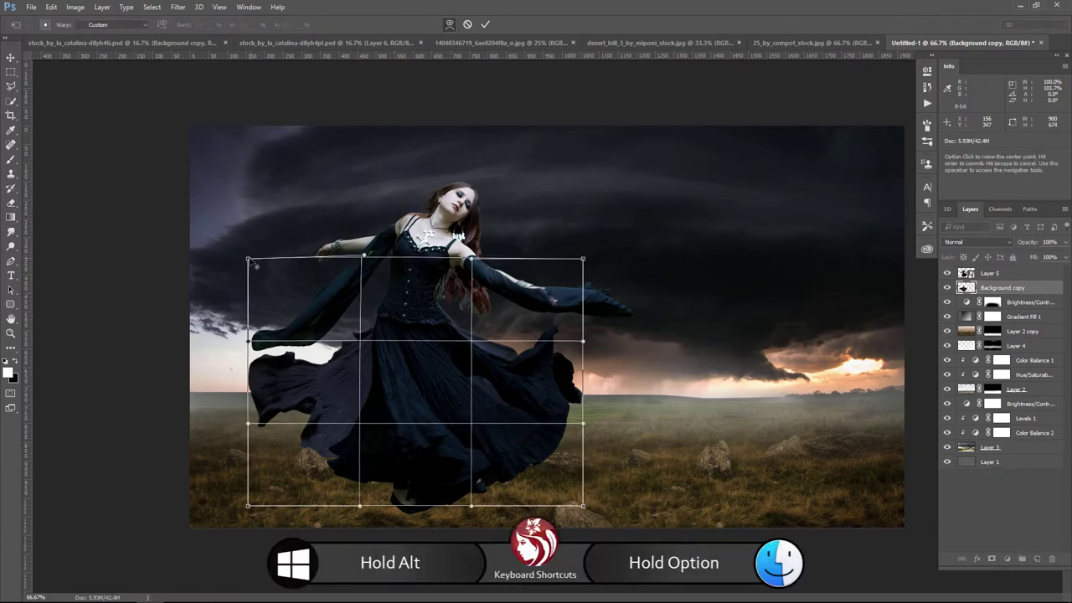
drag(248, 259, 246, 314)
mouse_move(248, 424)
mouse_down()
mouse_move(251, 456)
mouse_move(263, 442)
mouse_up()
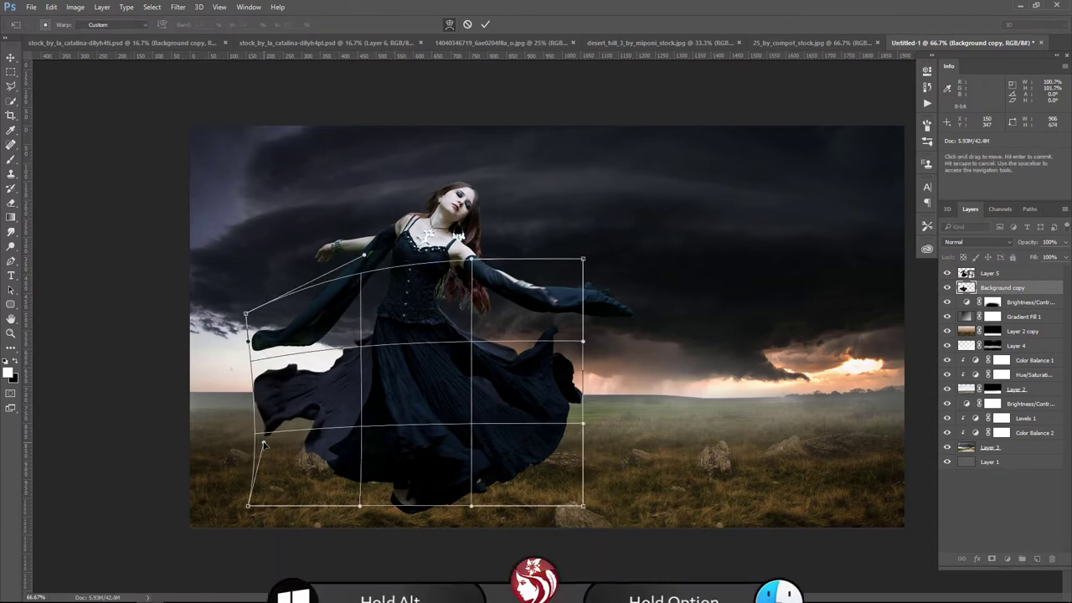
key(Return)
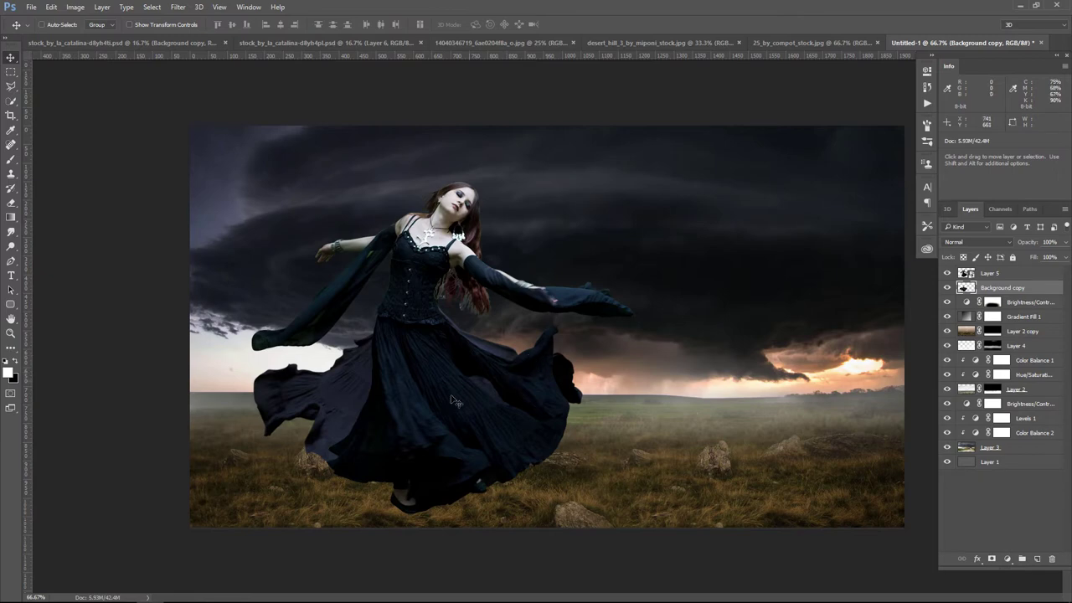
- Add a clipped Hue/Saturation to the dress with saturation -34 and hue +15
click(948, 287)
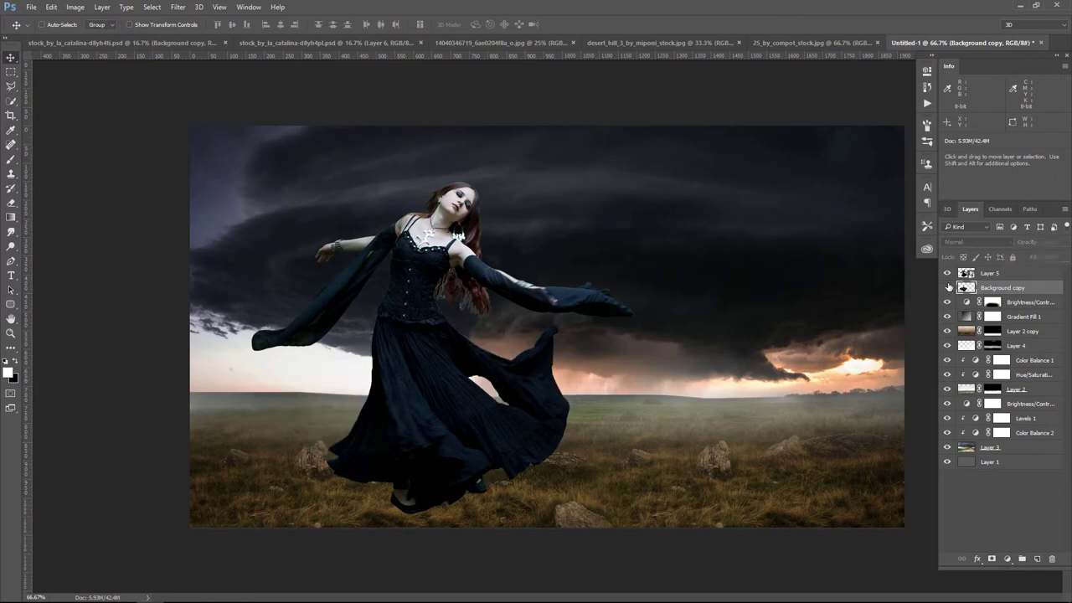
click(948, 287)
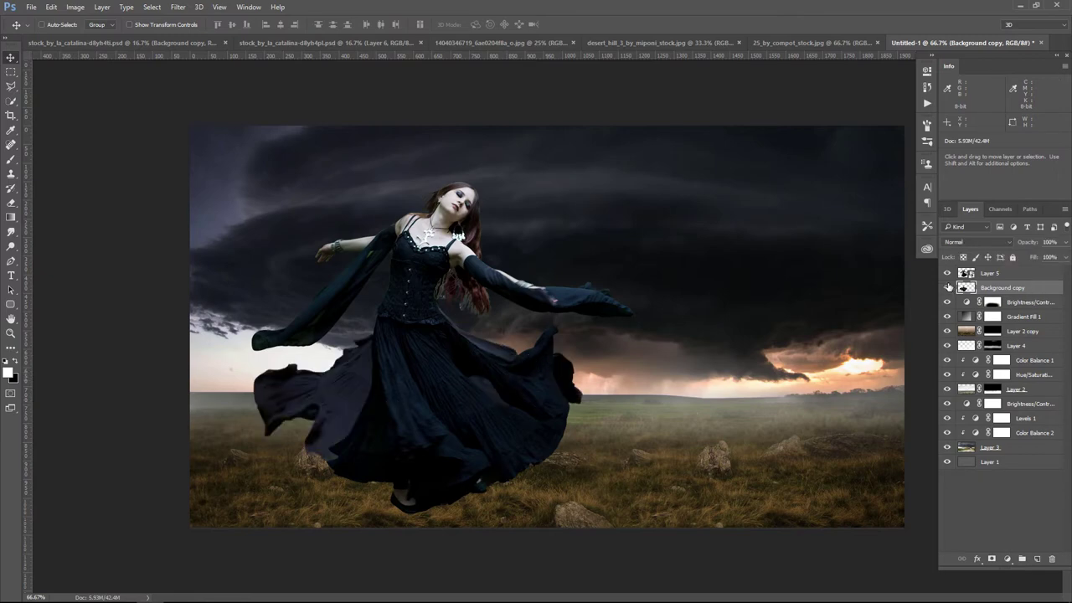
click(1007, 559)
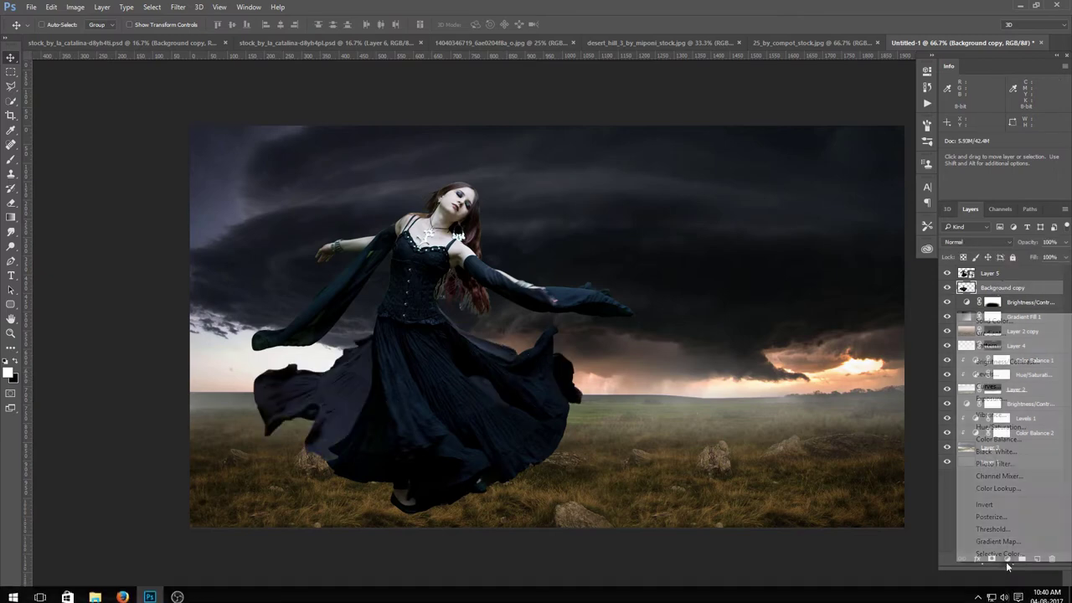
click(1026, 428)
click(829, 317)
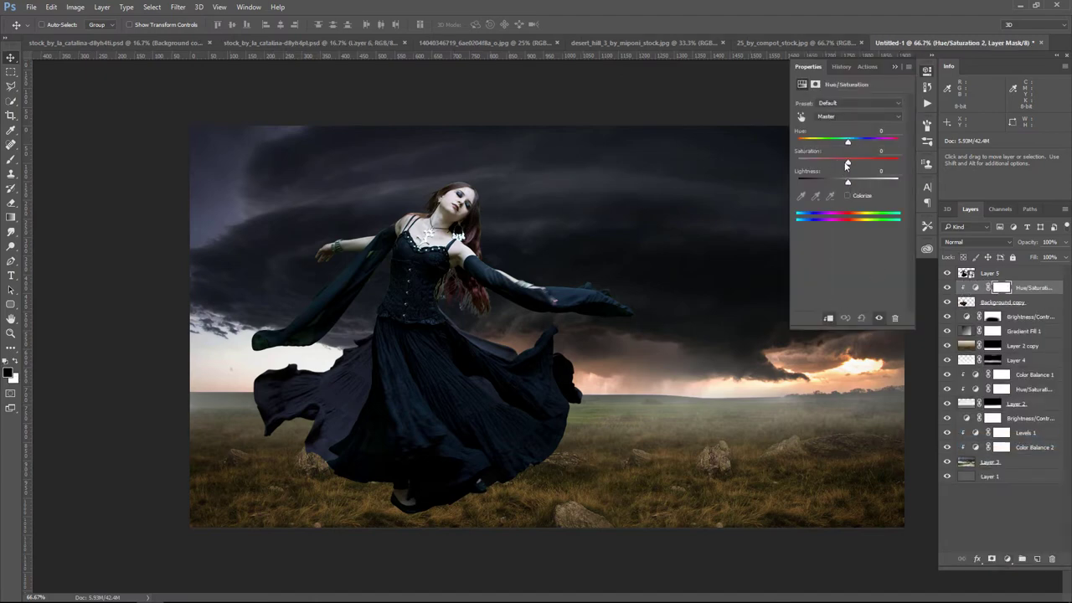
mouse_move(846, 163)
mouse_down()
mouse_move(831, 164)
mouse_move(841, 182)
mouse_up()
drag(849, 144, 856, 145)
click(895, 66)
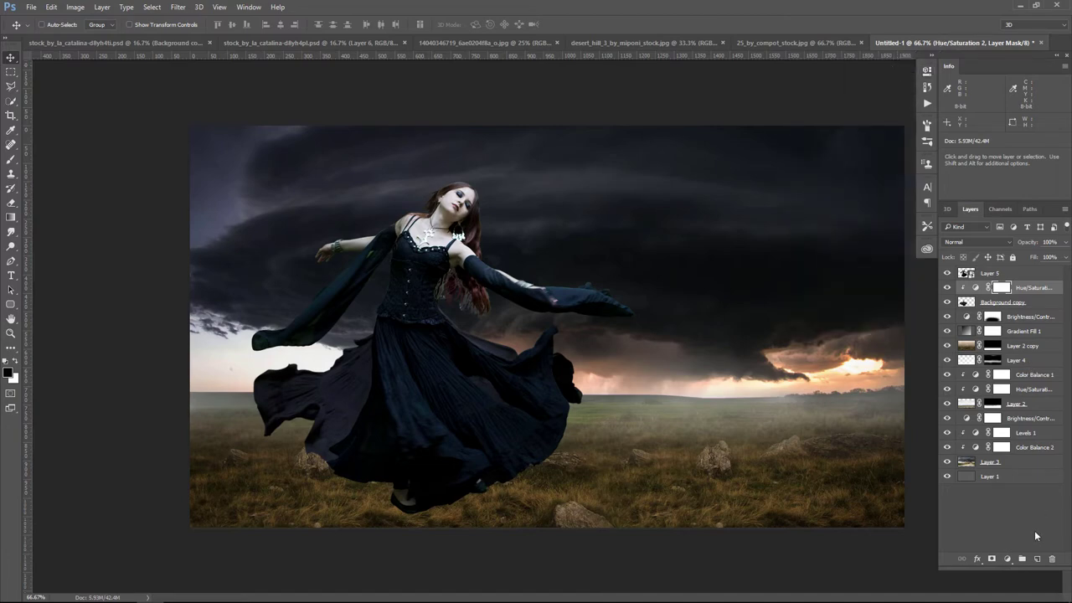
- Add a clipped Brightness/Contrast to the dress with brightness -52
click(1010, 559)
click(1012, 362)
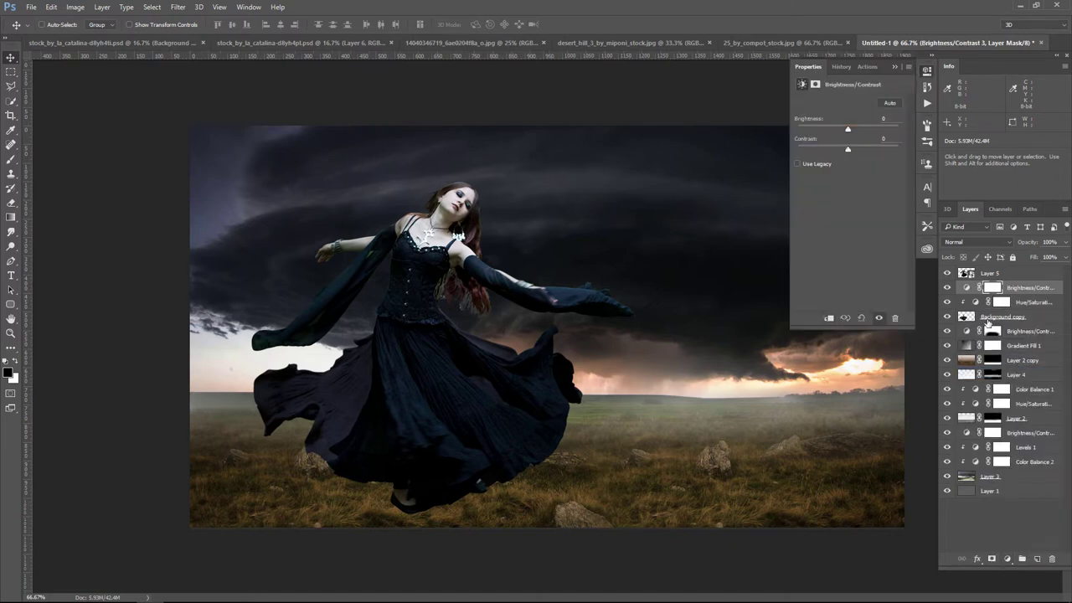
click(829, 320)
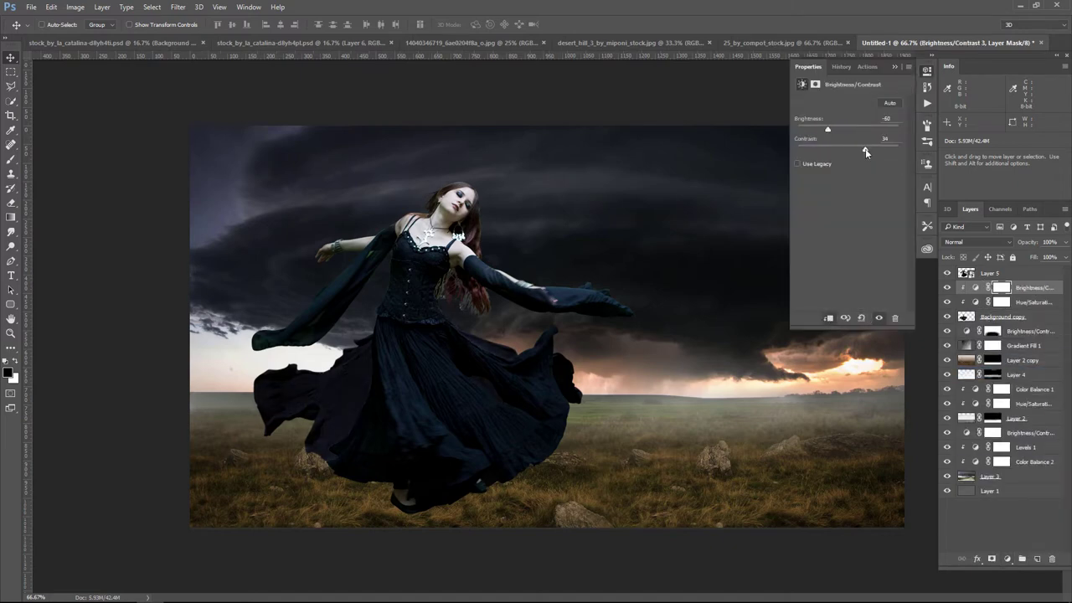
drag(828, 129, 831, 130)
- Raise the dress Hue/Saturation saturation from -29 to -21
click(895, 67)
double_click(976, 303)
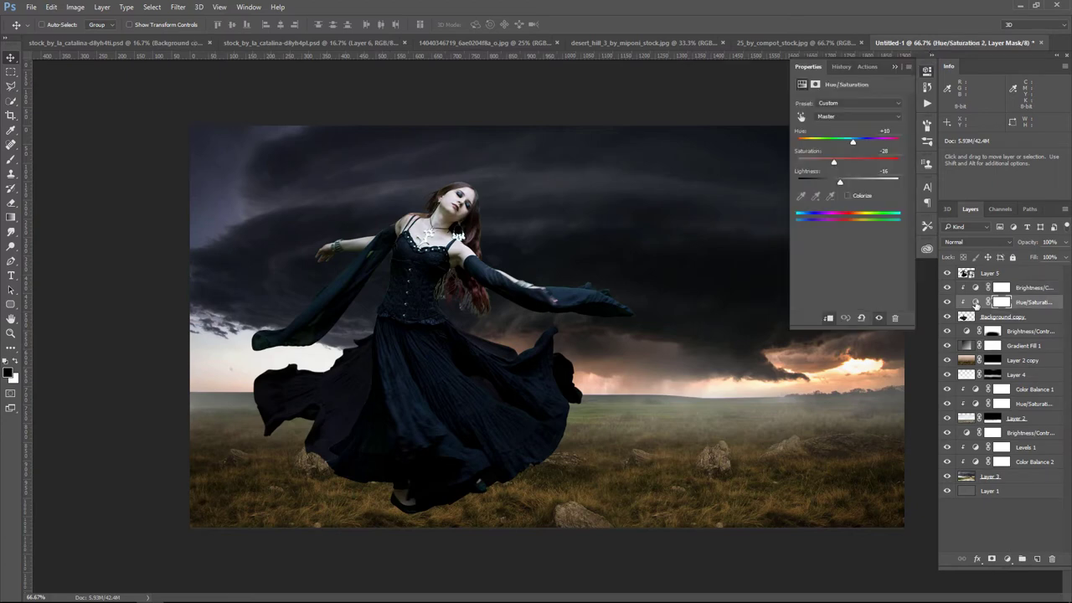
drag(836, 161, 843, 178)
click(895, 67)
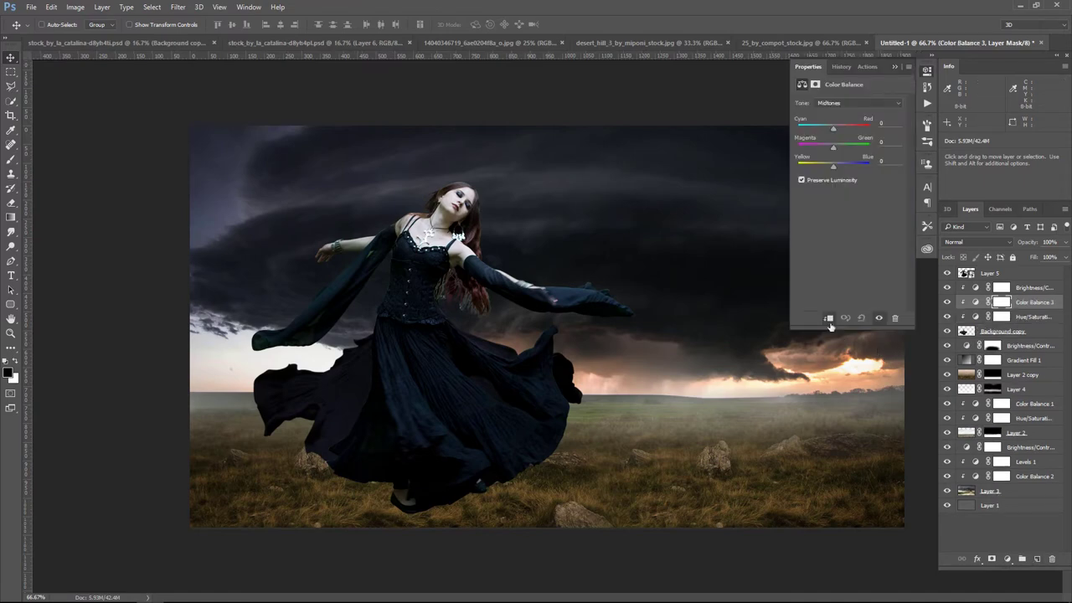
- Add a Color Balance clipped to the dancer with Cyan/Red -41 and Magenta/Green -14
click(830, 321)
alt+click(1045, 295)
text(-41)
key(Return)
drag(833, 149, 829, 151)
click(893, 67)
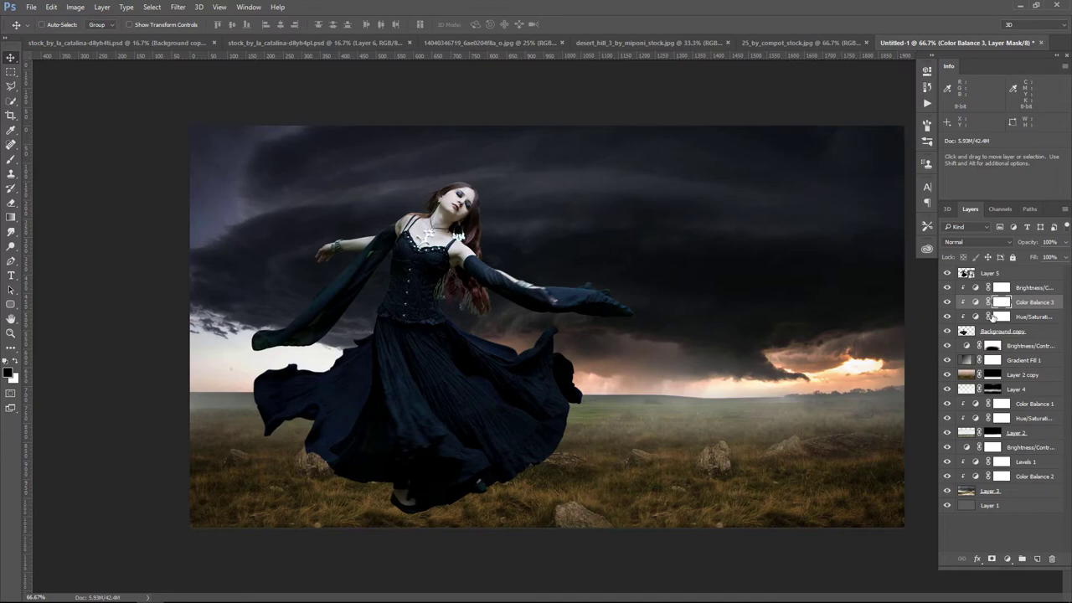
click(1039, 289)
- Make Layer 6 a clipped Soft Light layer filled with 50% gray
click(1037, 559)
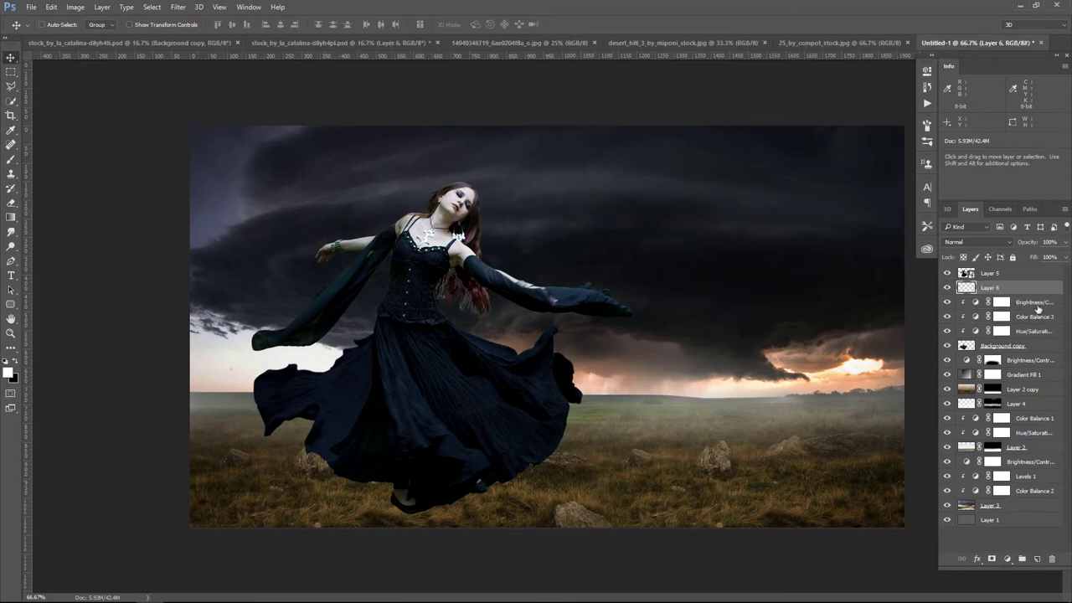
alt+click(1043, 293)
click(968, 243)
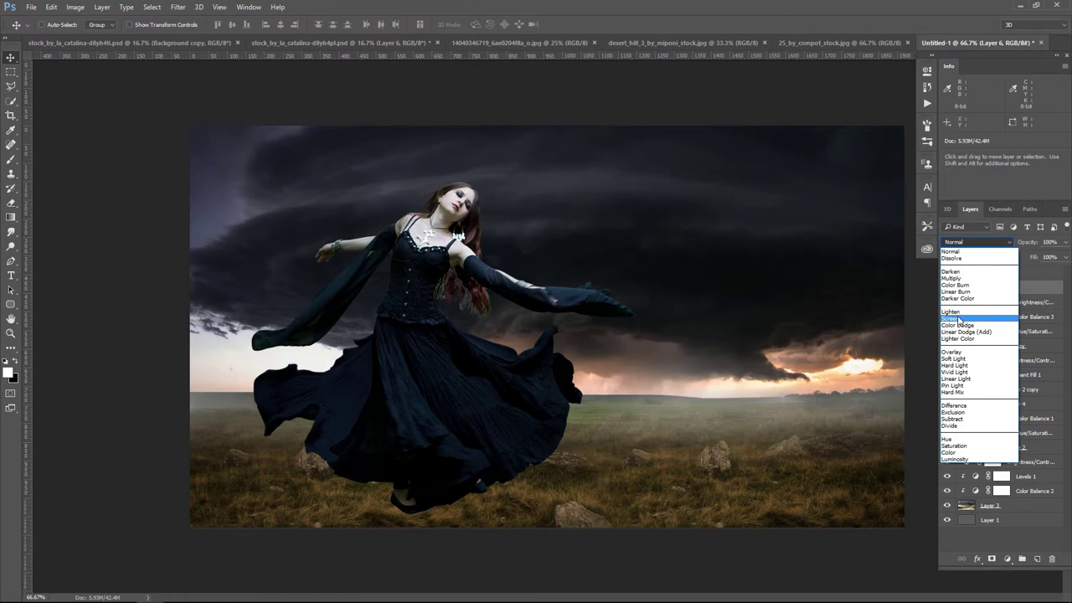
click(964, 359)
click(55, 7)
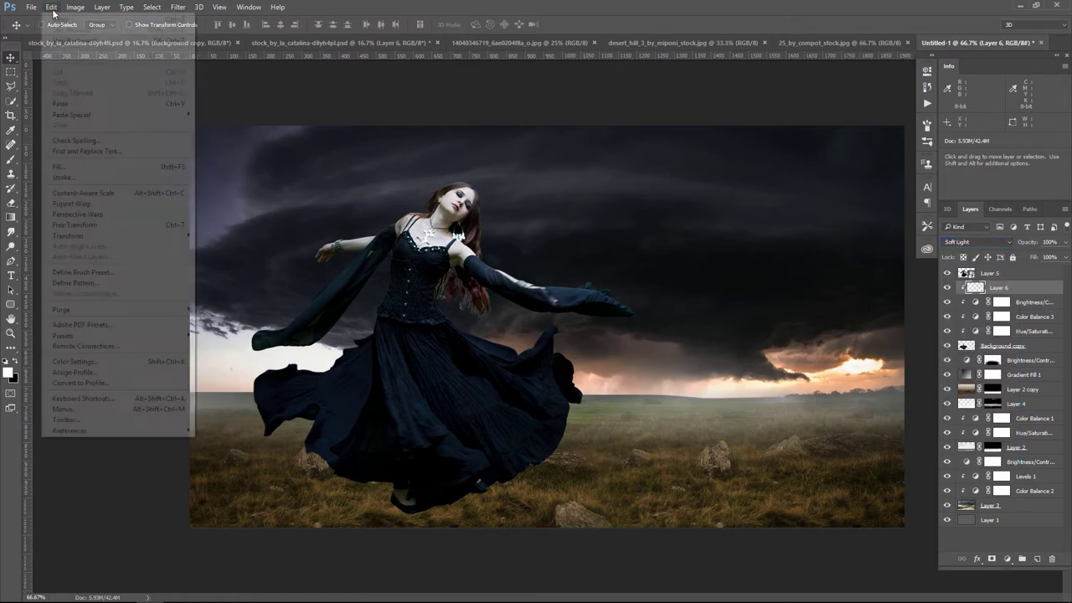
click(86, 172)
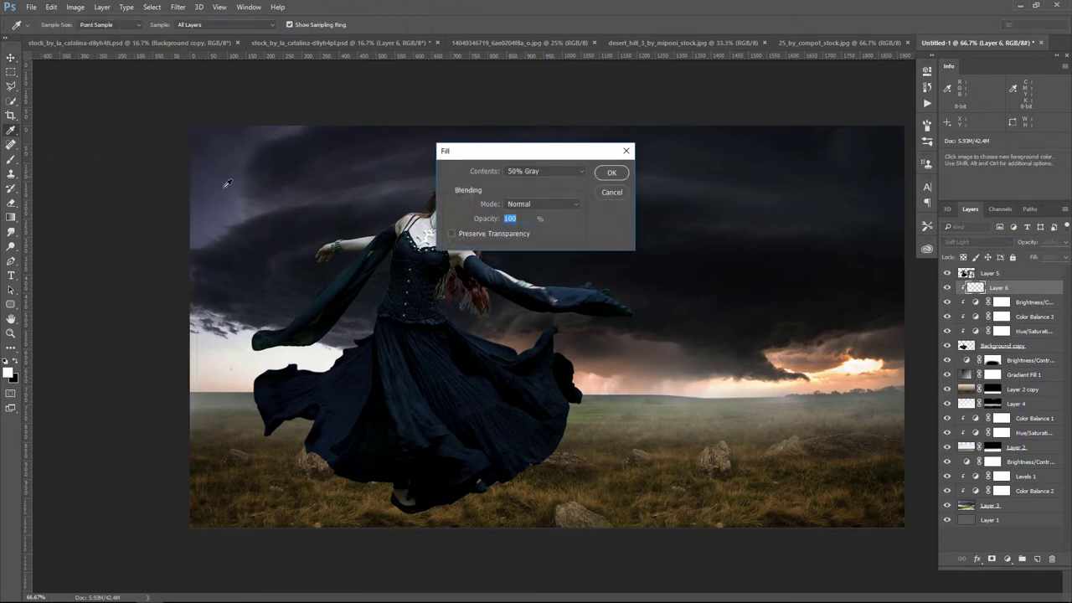
click(612, 173)
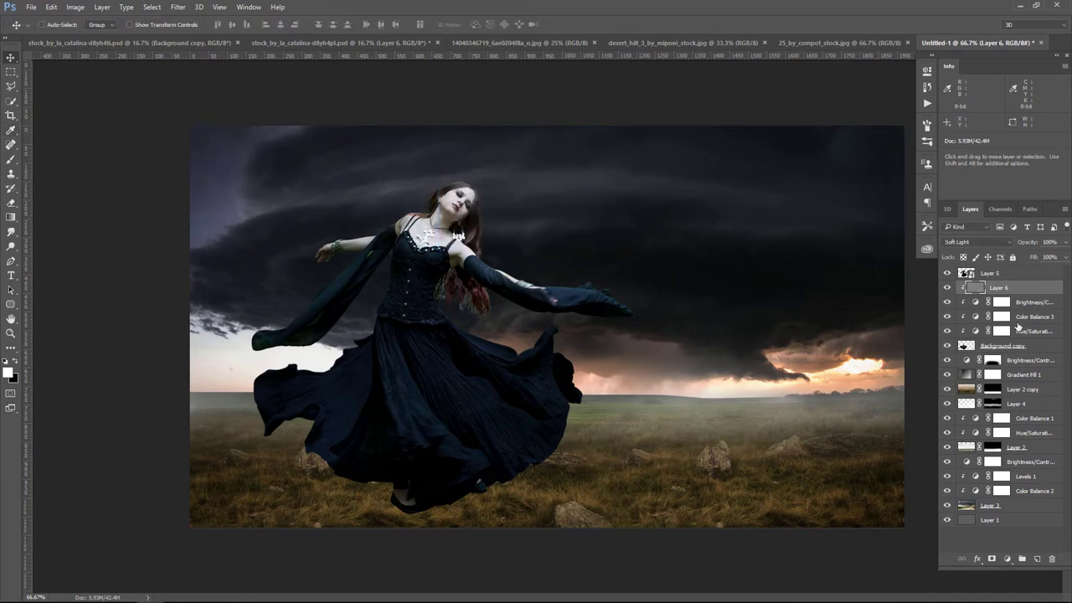
- Dodge parts of the dancer's dress with a roughly 60 px brush, then switch to Burn
right_click(16, 247)
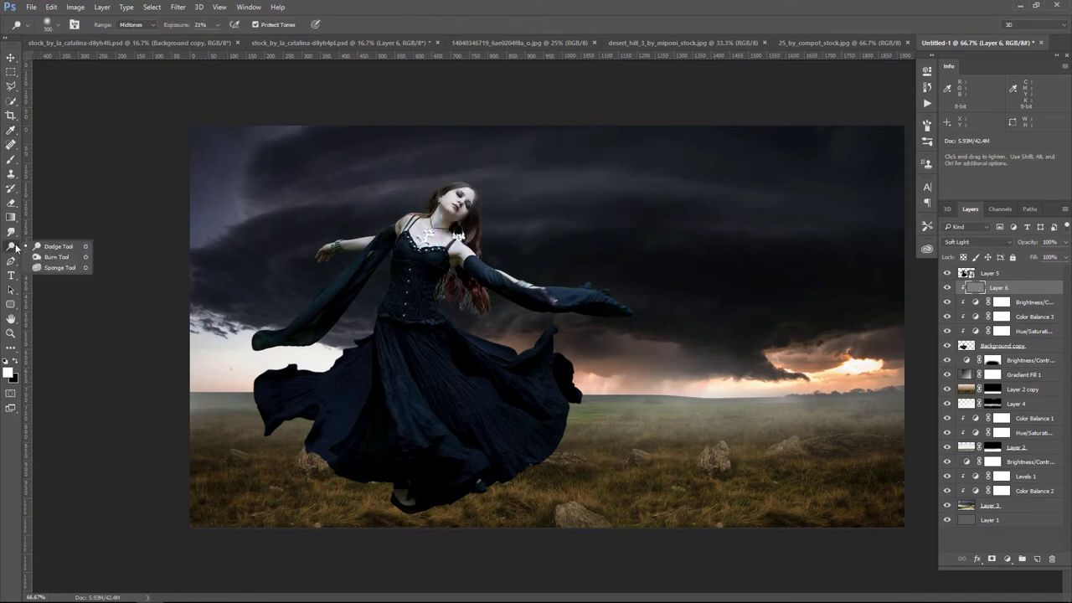
click(54, 250)
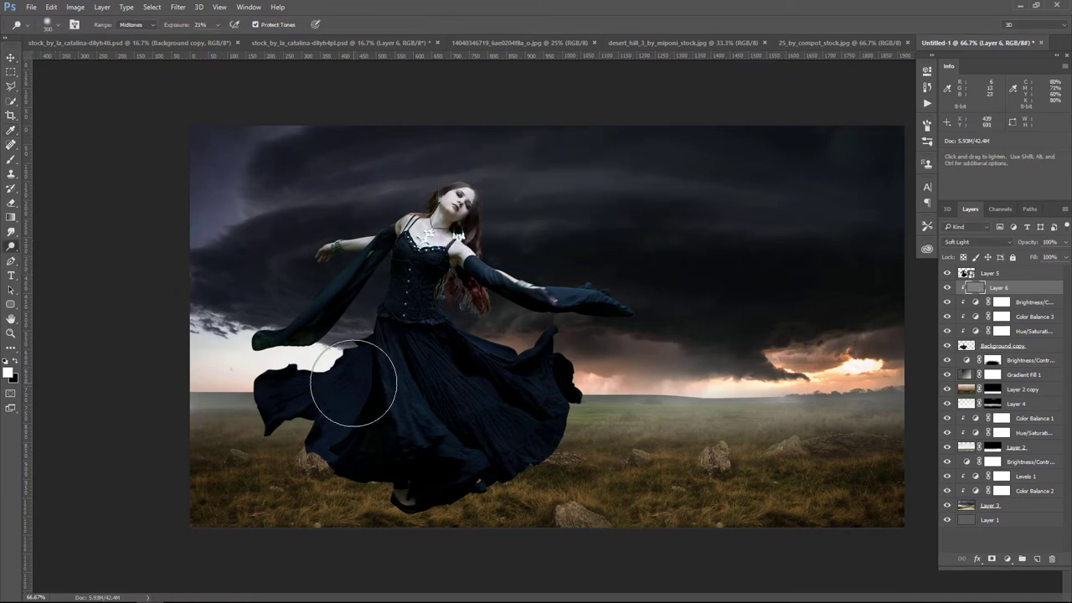
key(bracketleft)
key(bracketleft)
key(bracketleft)
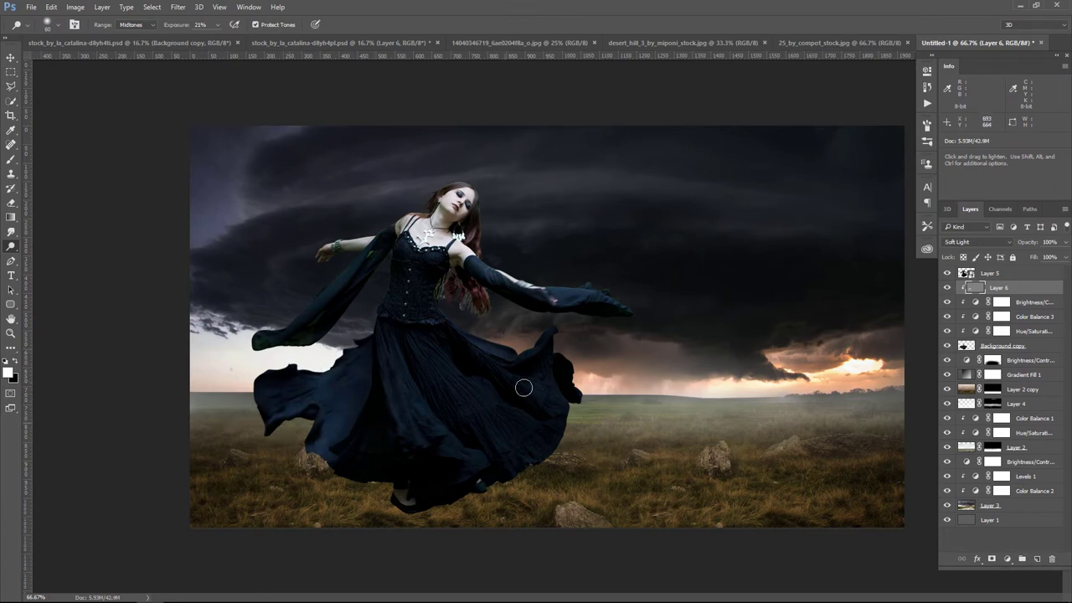
mouse_move(525, 388)
mouse_down()
mouse_move(595, 413)
mouse_move(554, 392)
mouse_up()
right_click(10, 246)
click(42, 257)
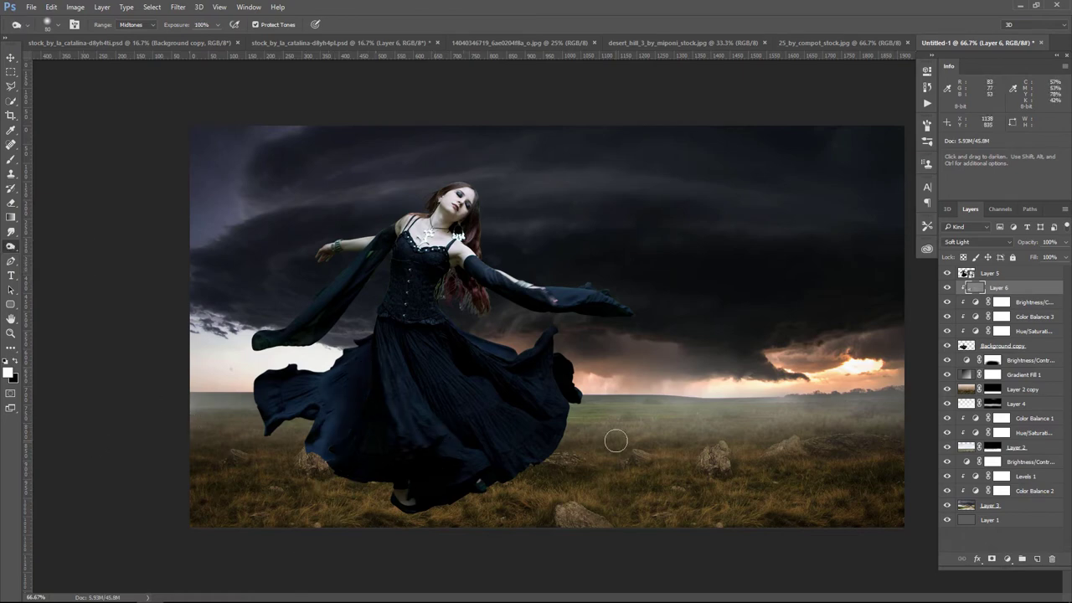
- Add a layer mask to Layer 5 and paint into it over the skirt
drag(993, 287, 1008, 280)
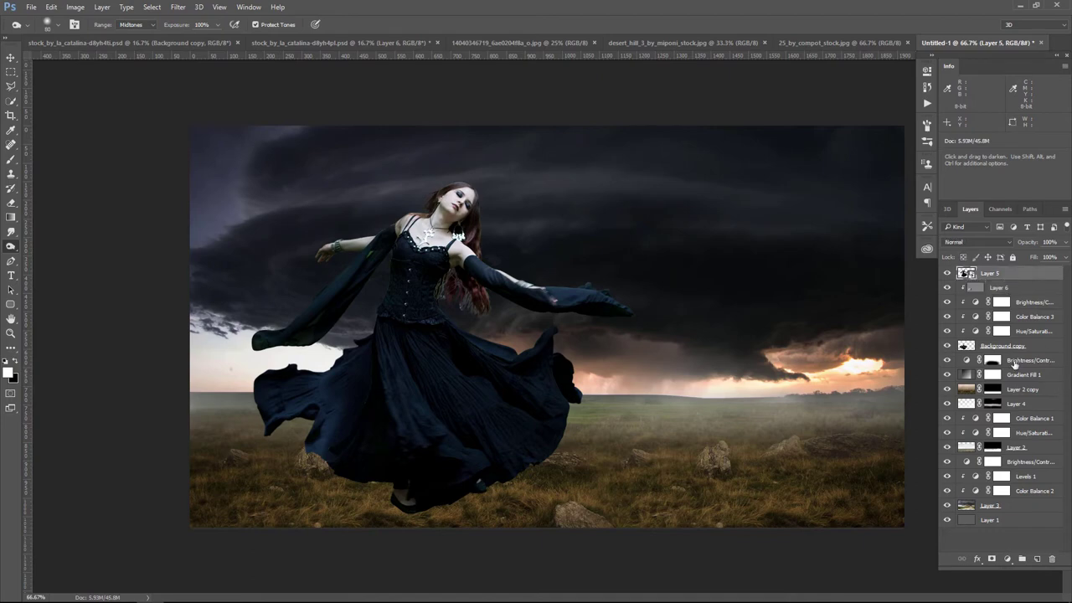
click(992, 558)
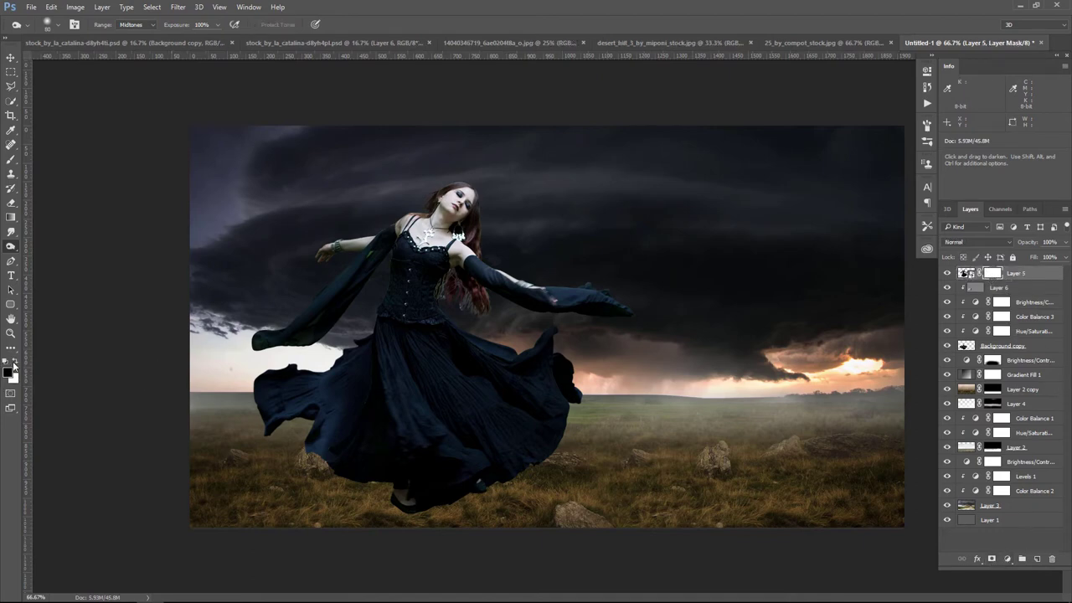
click(11, 159)
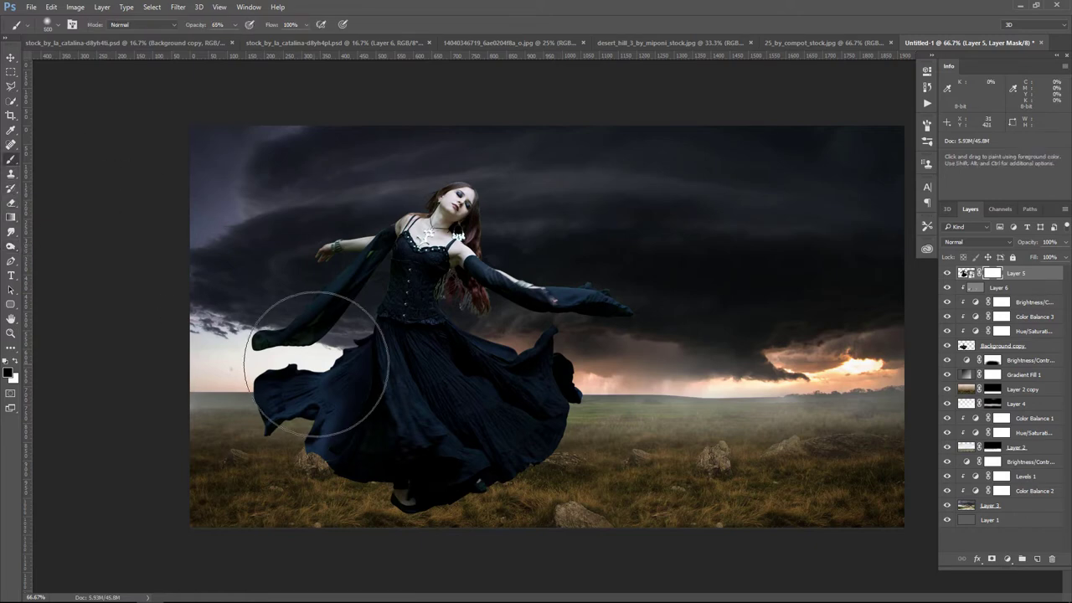
key(bracketleft)
key(bracketleft)
key(bracketleft)
key(bracketleft)
key(bracketleft)
key(bracketleft)
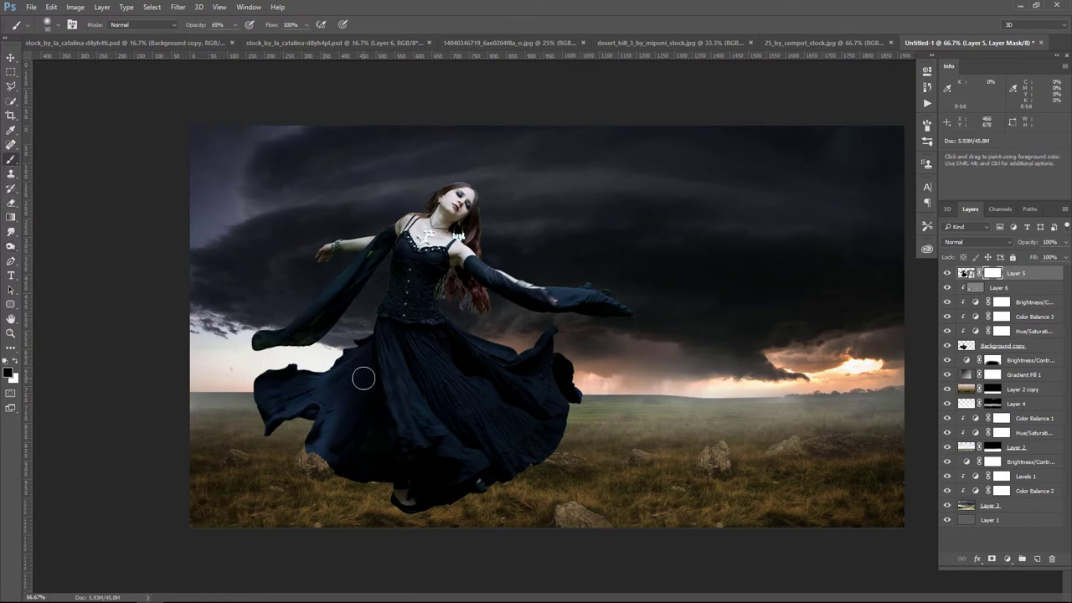
alt+scroll(364, 379, up, 1)
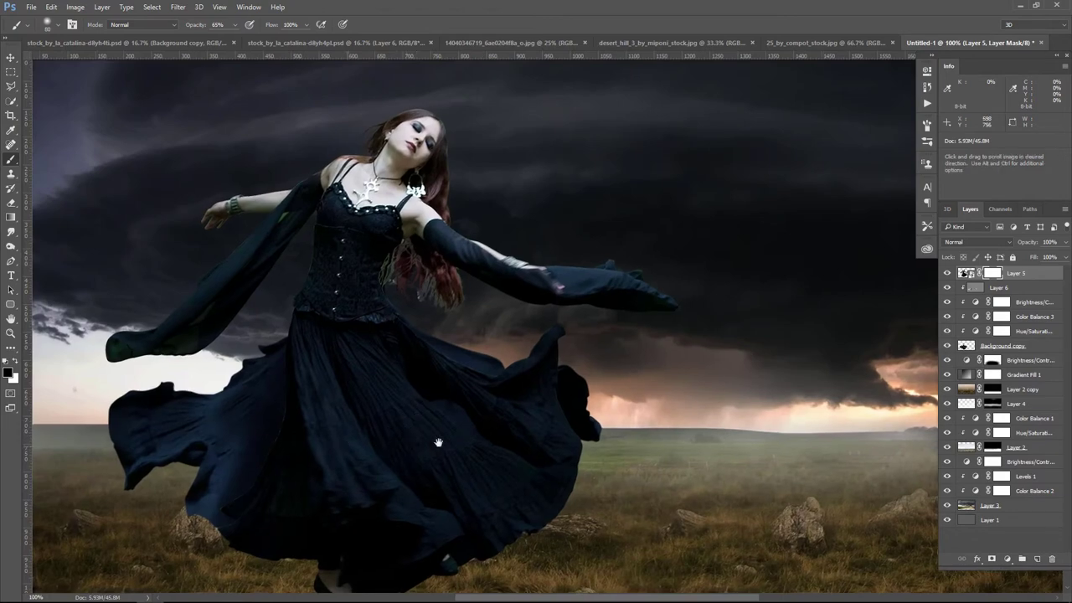
ctrl+scroll(449, 399, left, 1)
mouse_move(449, 400)
mouse_down()
mouse_move(428, 391)
mouse_move(429, 345)
mouse_move(400, 433)
mouse_up()
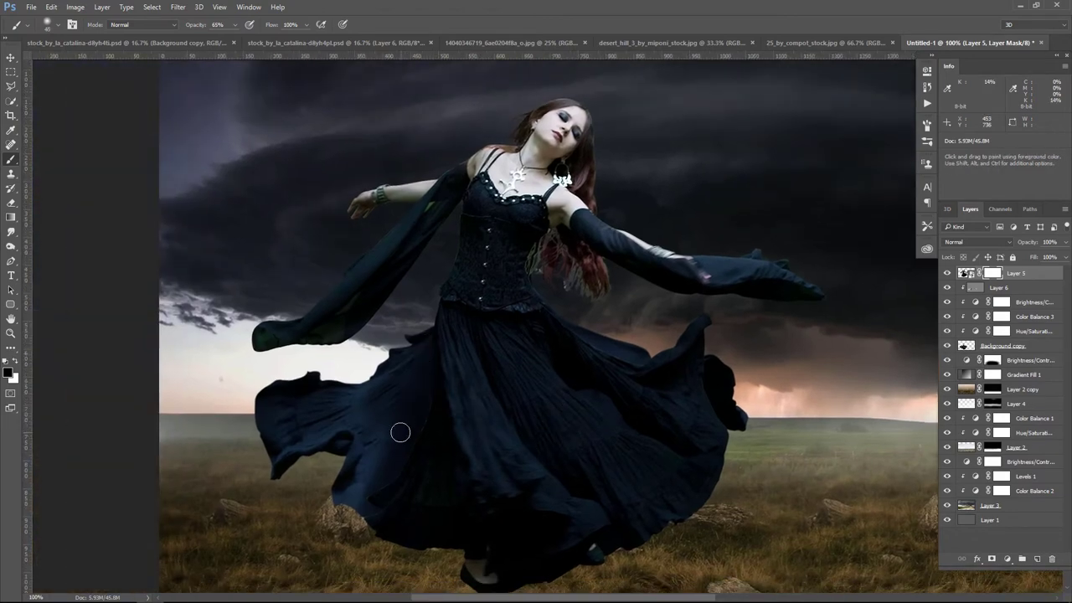
- Paint the mask along the skirt's lower edges at 24% opacity with a 30 px brush
click(235, 24)
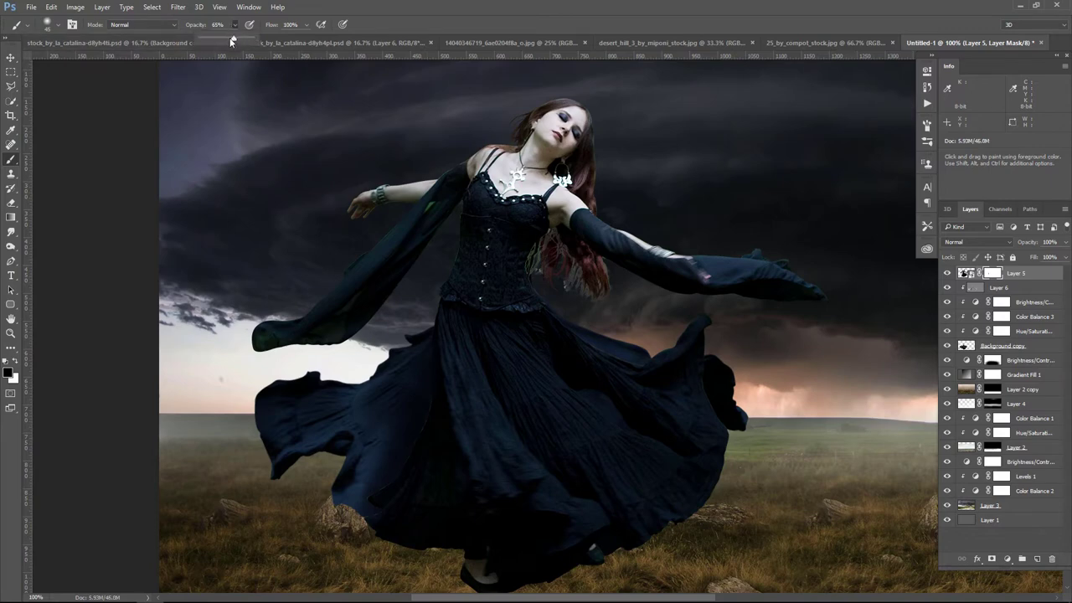
click(414, 12)
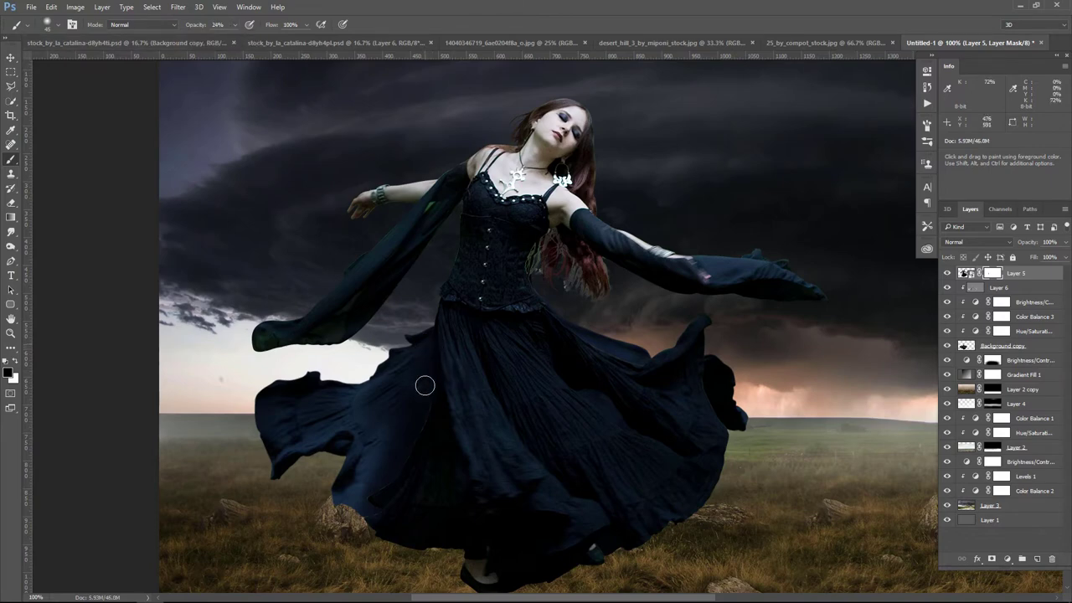
drag(418, 431, 348, 515)
key(bracketleft)
key(bracketleft)
key(bracketleft)
key(ctrl+plus)
key(ctrl+plus)
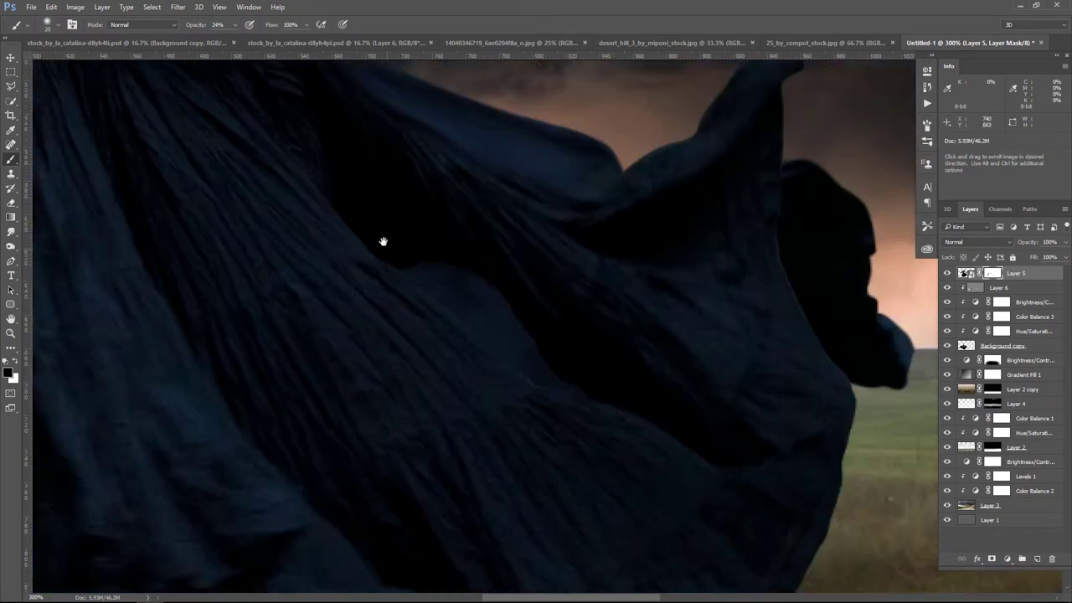
drag(713, 407, 409, 253)
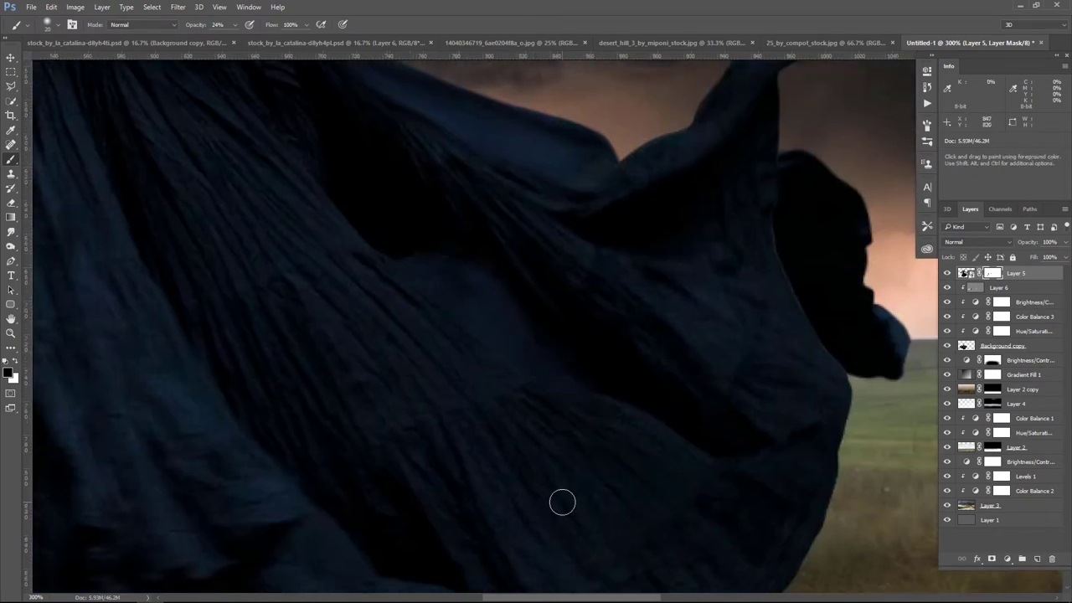
key(ctrl+1)
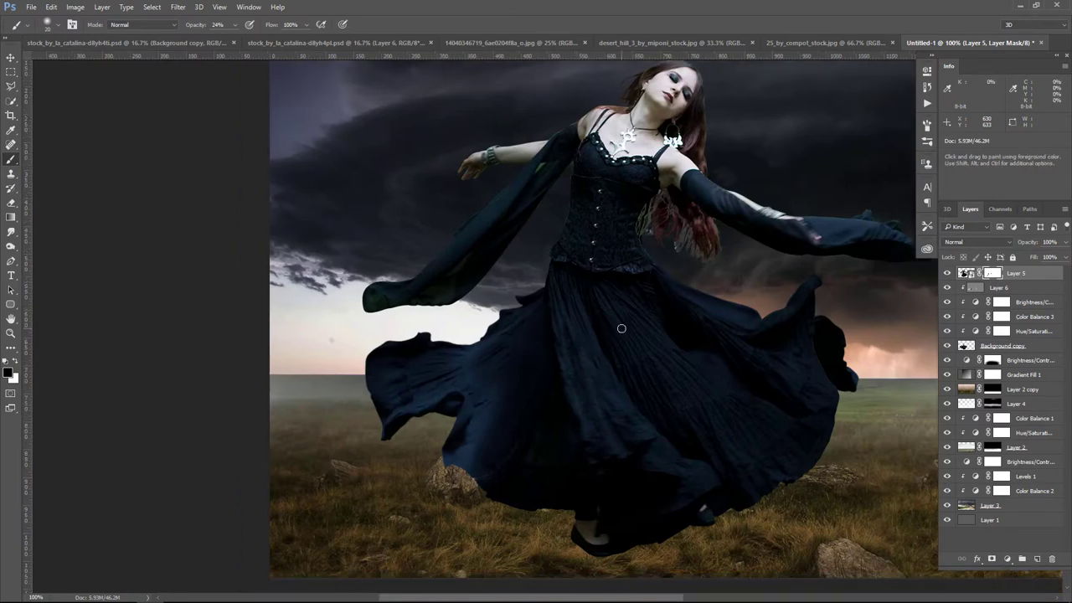
right_click(938, 421)
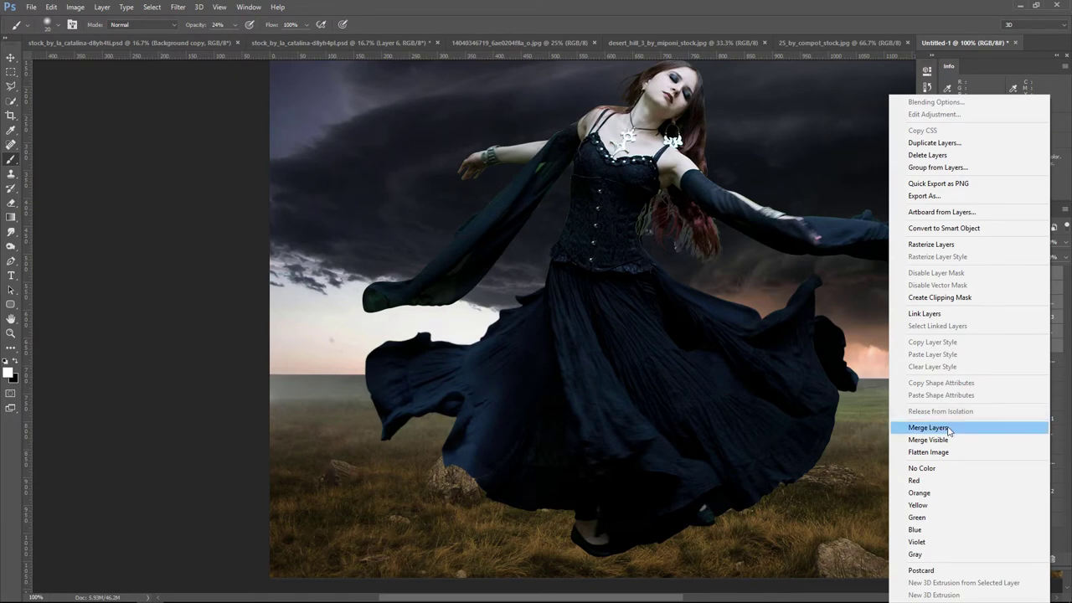
- Merge the dancer's layers into Layer 5 and add a 50% gray Soft Light Layer 6 above
click(949, 429)
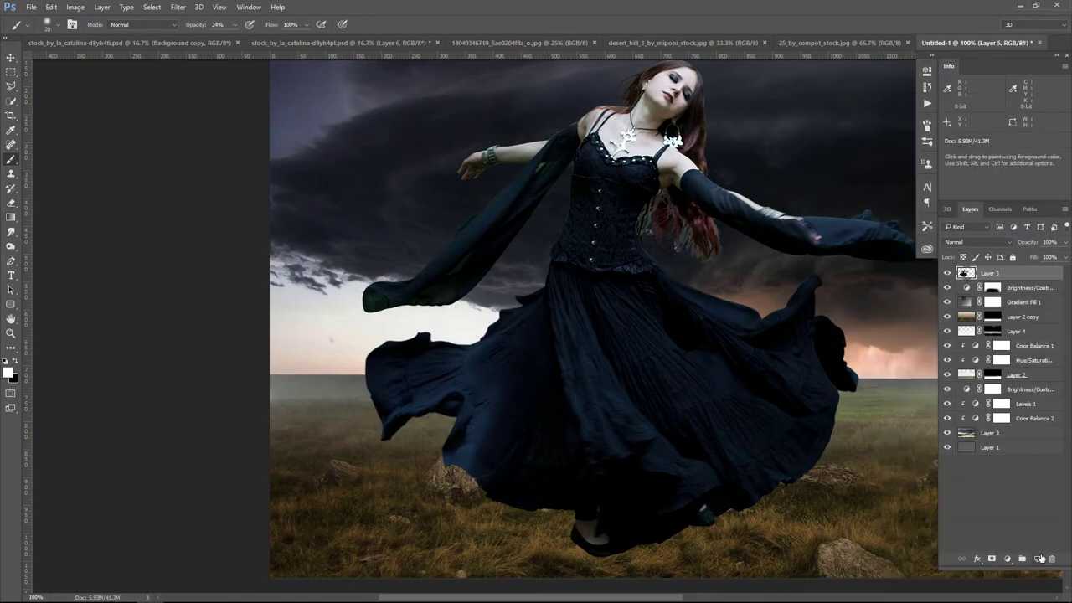
click(1040, 559)
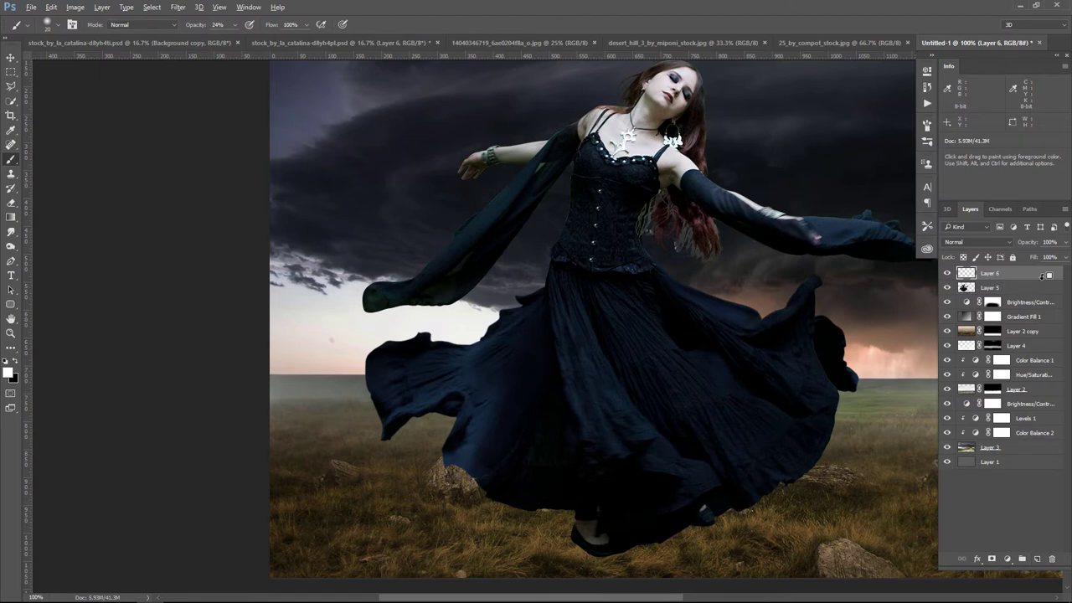
click(976, 243)
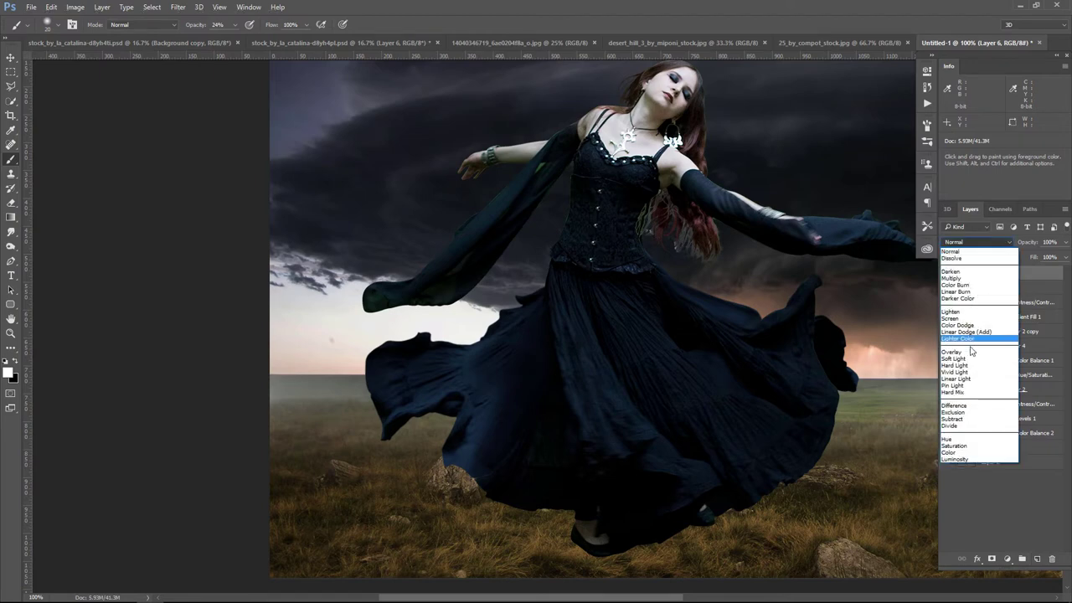
click(963, 359)
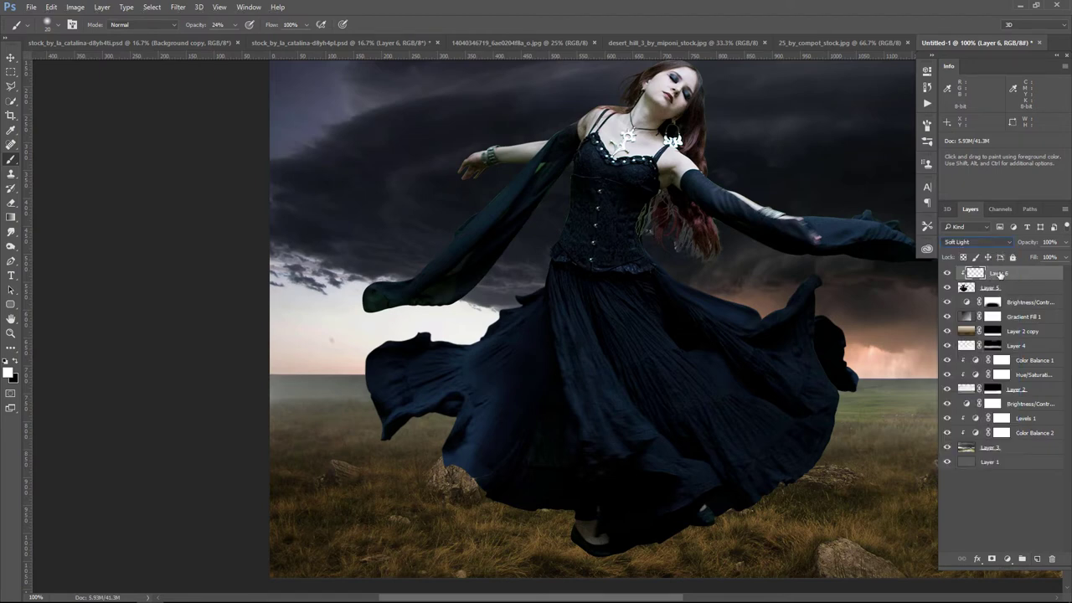
click(52, 6)
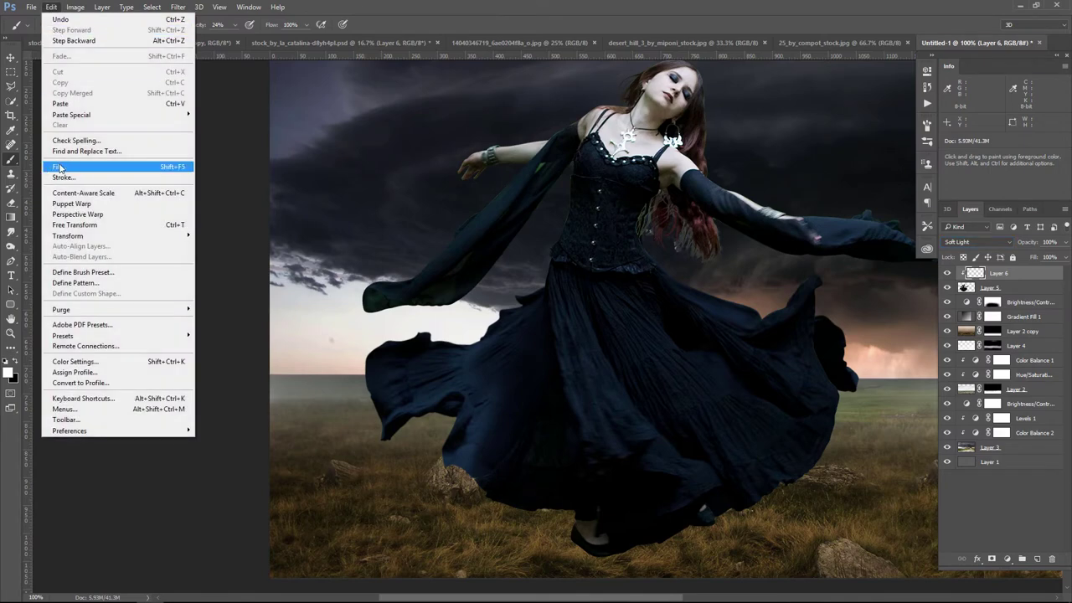
click(60, 167)
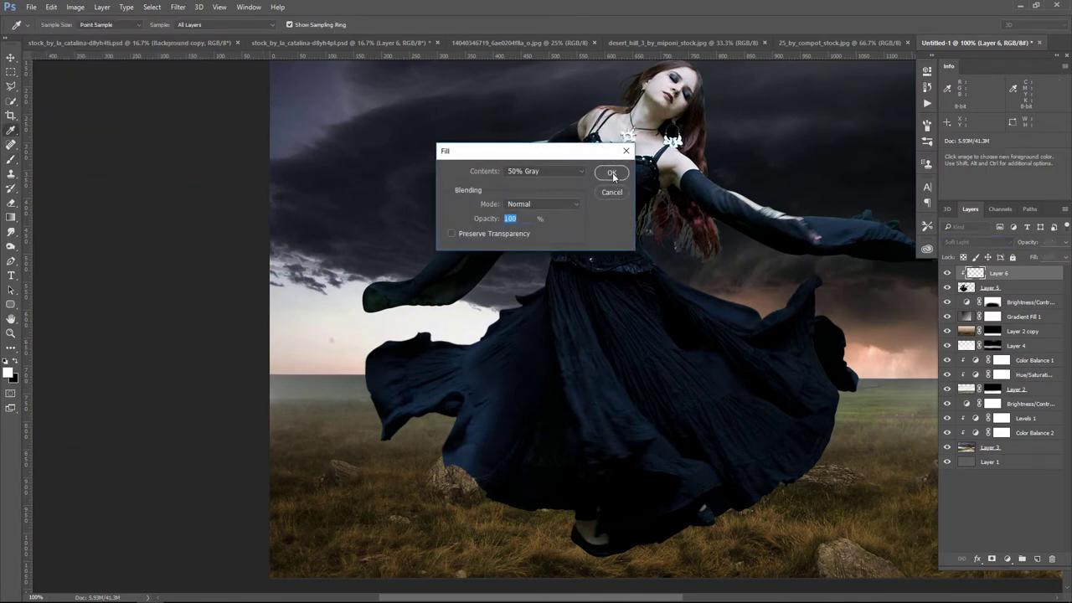
click(613, 173)
key(b)
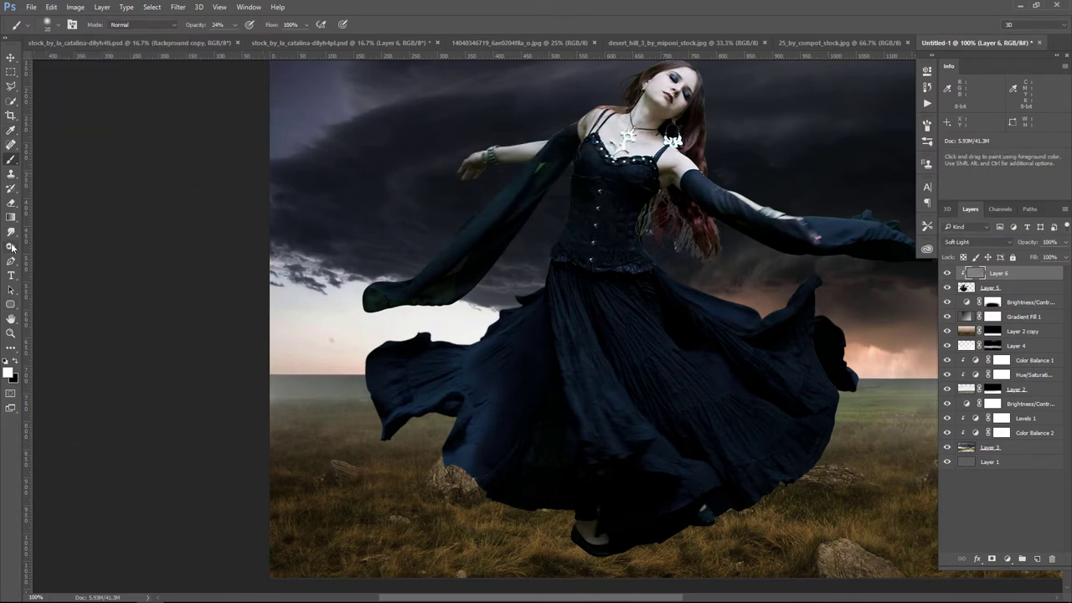
click(10, 246)
- Dodge, then burn, the skirt folds on the right of the dancer
click(50, 248)
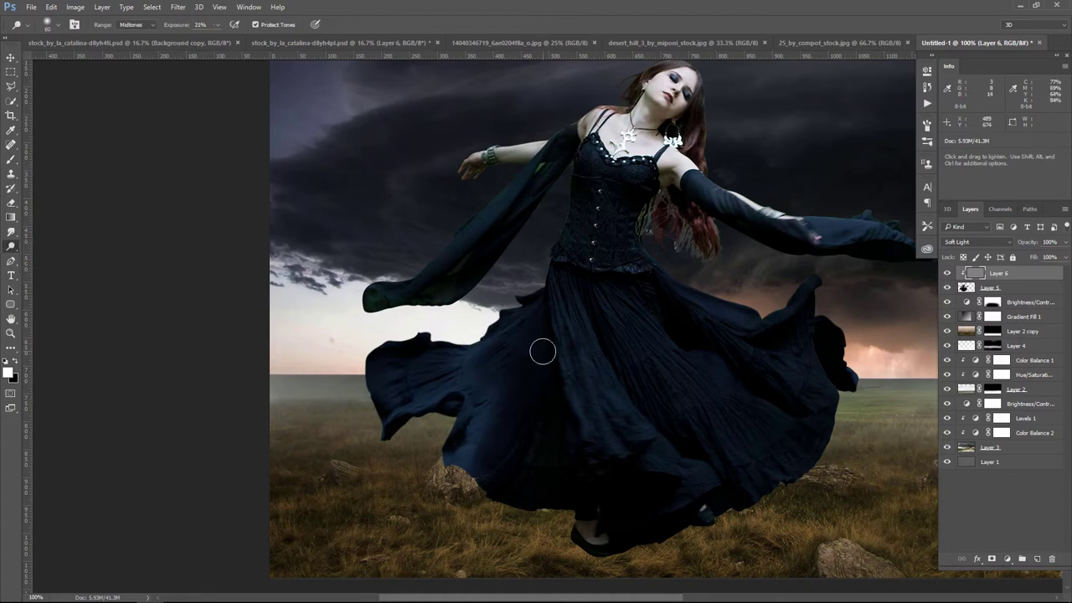
mouse_move(543, 352)
mouse_down()
mouse_move(555, 382)
mouse_move(531, 394)
mouse_move(622, 343)
mouse_up()
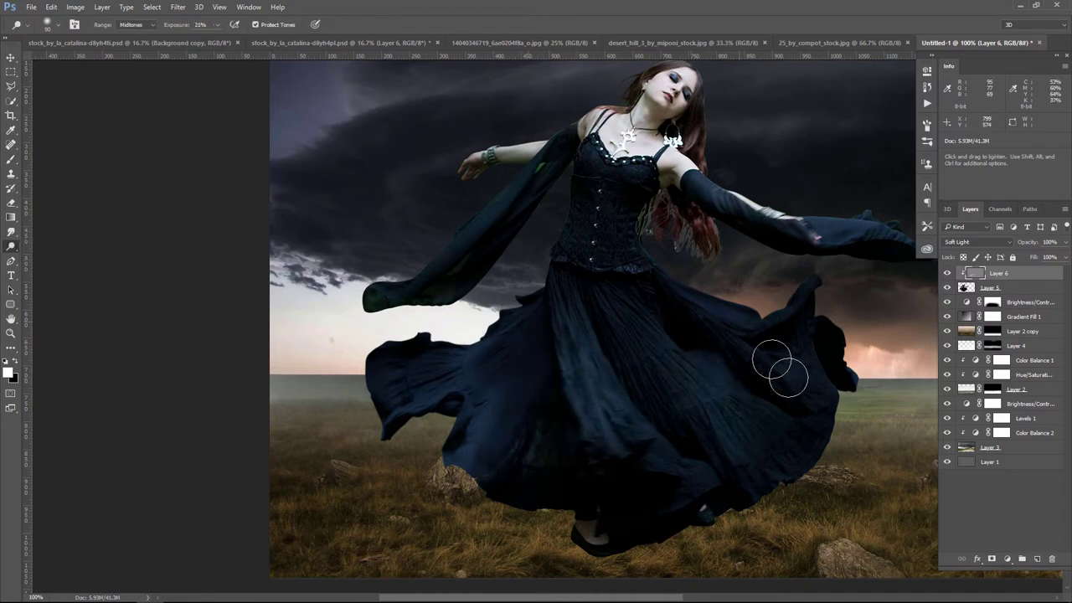
click(10, 246)
click(50, 258)
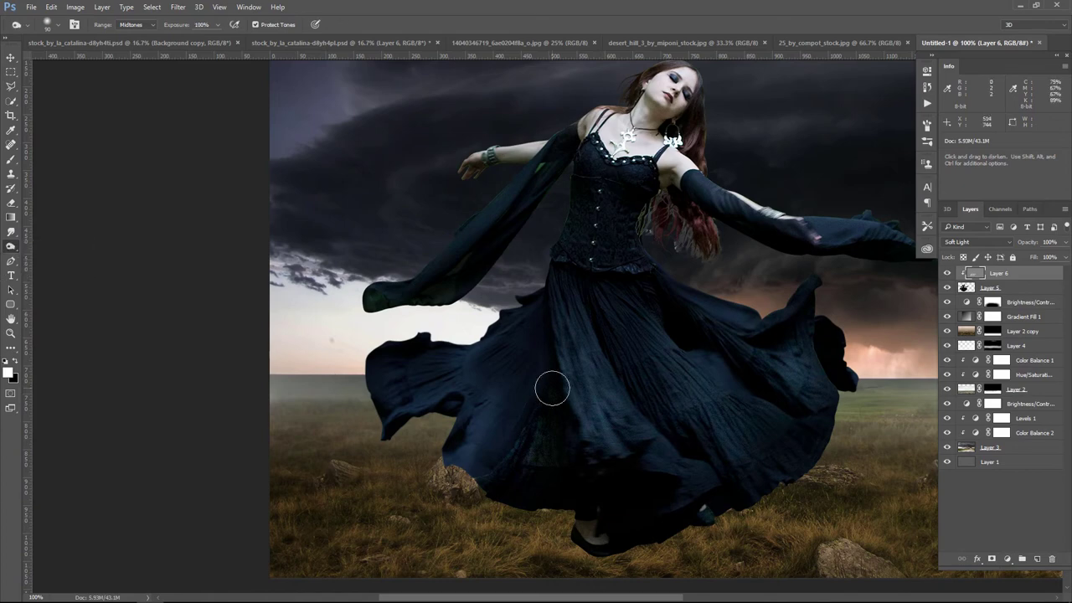
mouse_move(552, 388)
mouse_down()
mouse_move(507, 366)
mouse_move(658, 354)
mouse_move(779, 327)
mouse_move(689, 313)
mouse_up()
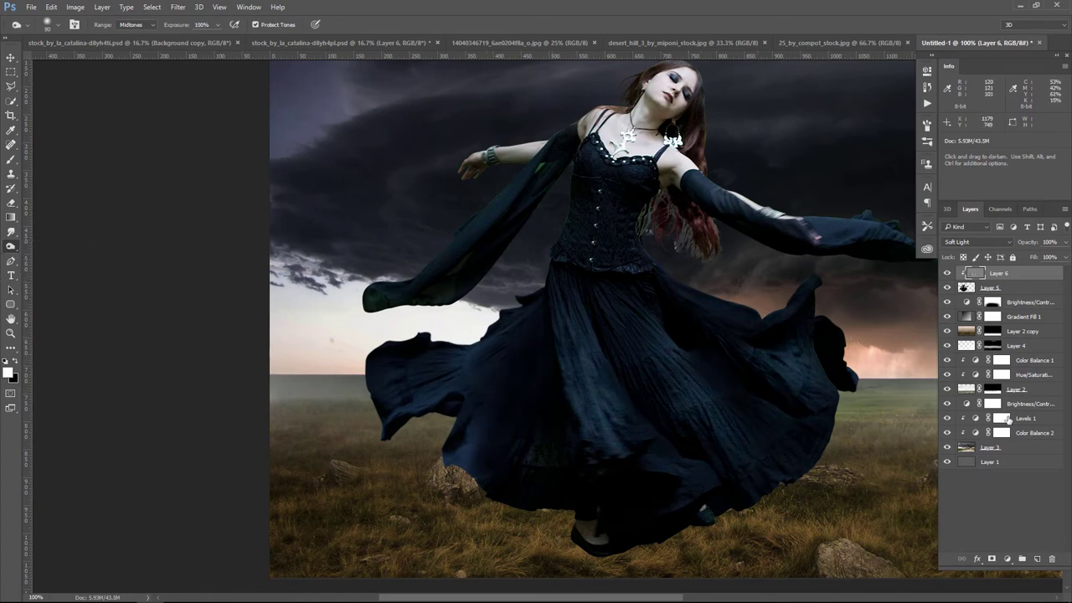
click(10, 245)
click(50, 244)
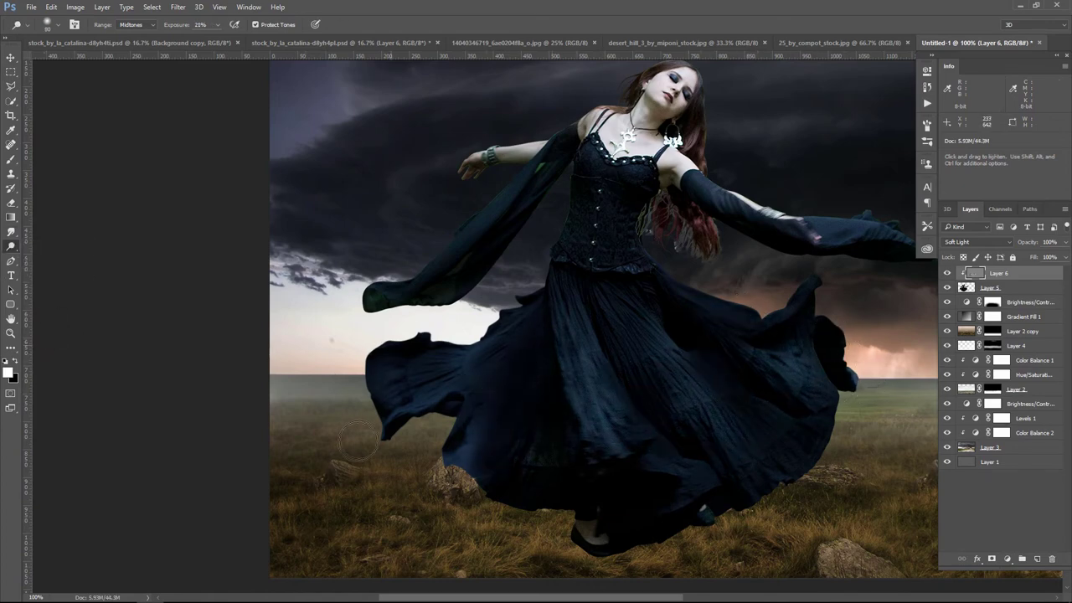
- Dodge the dancer's neck, forearm, wrist and hand with a smaller brush
drag(695, 343, 513, 344)
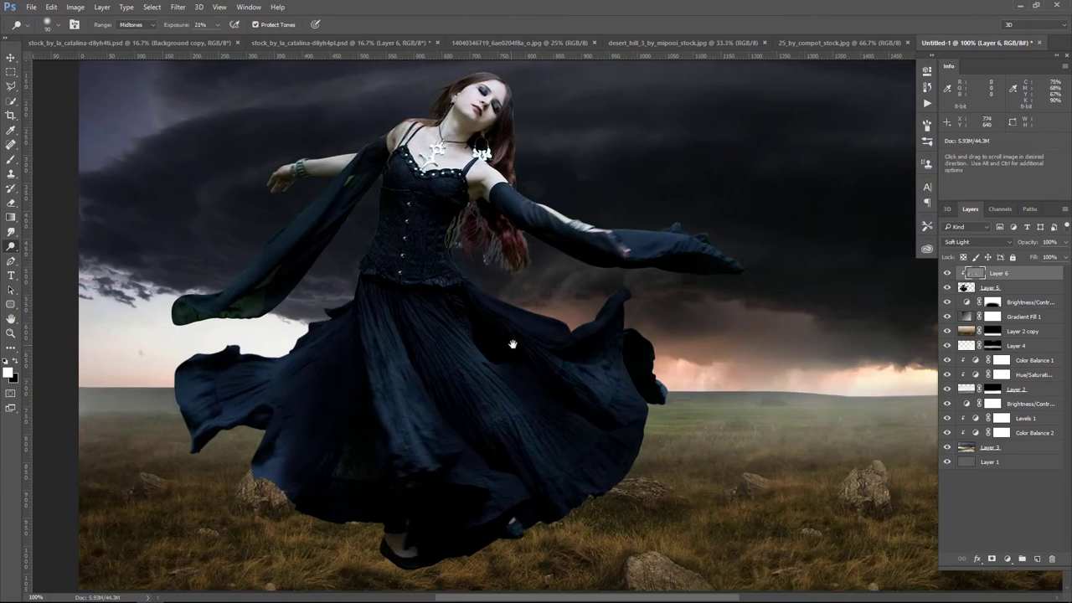
scroll(540, 233, up, 5)
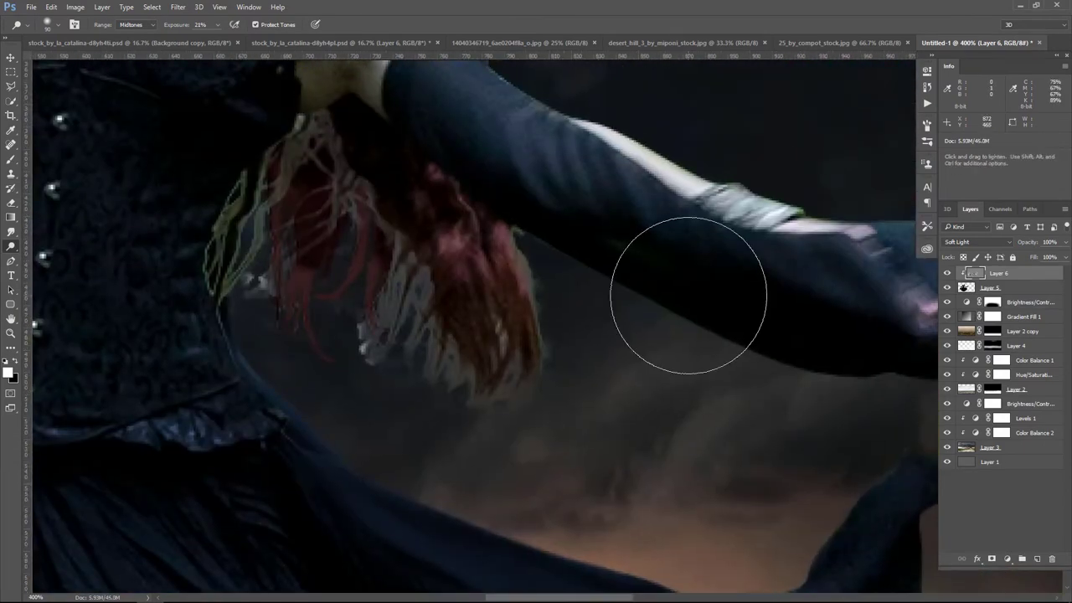
scroll(671, 335, up, 3)
scroll(528, 360, up, 3)
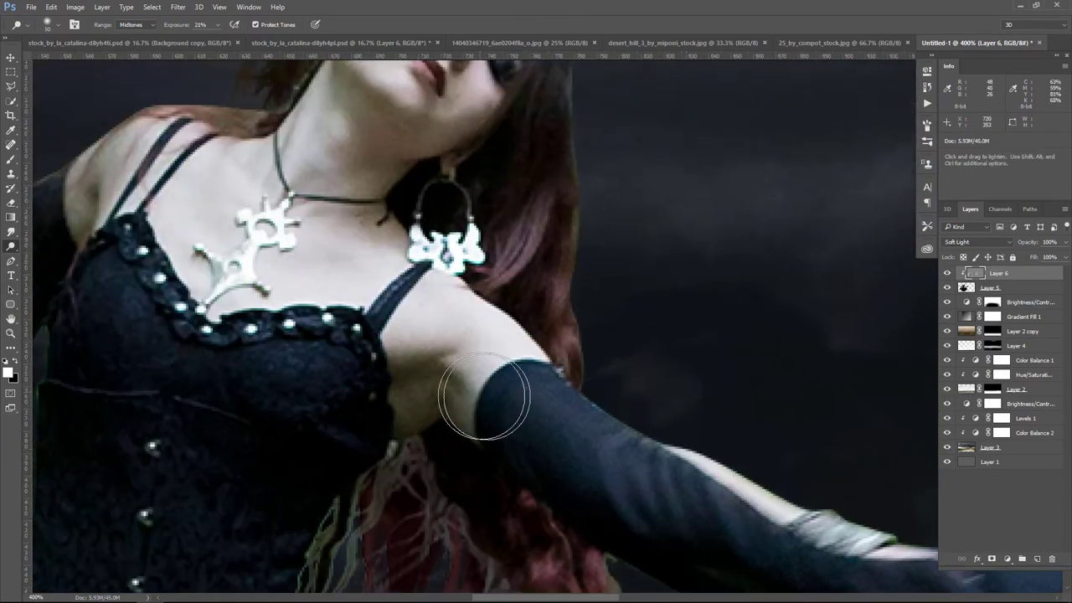
scroll(514, 426, up, 3)
scroll(514, 426, left, 3)
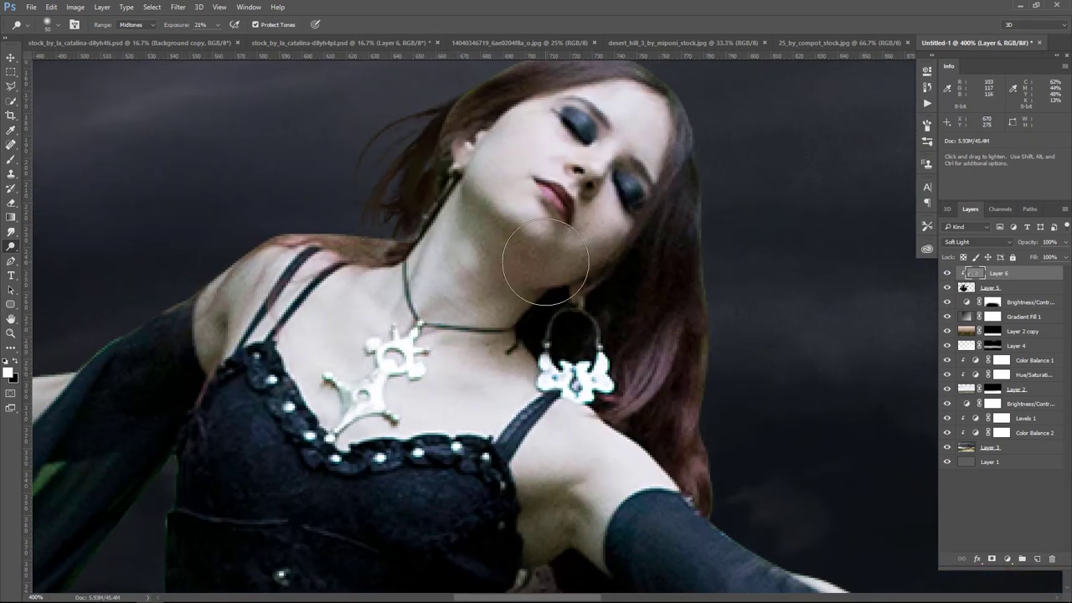
key(bracketleft)
key(bracketleft)
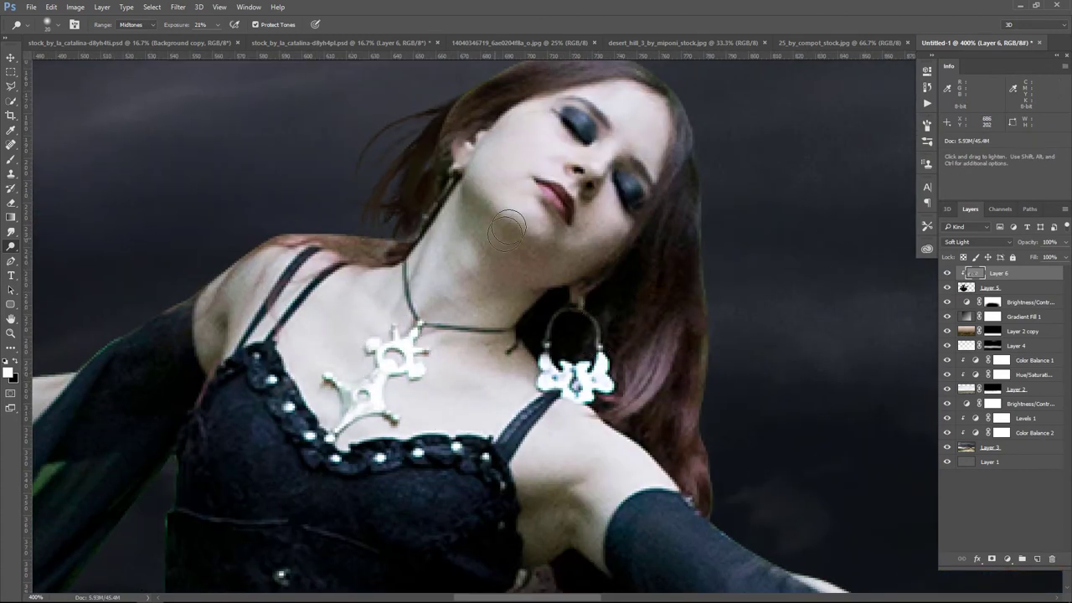
drag(506, 228, 471, 276)
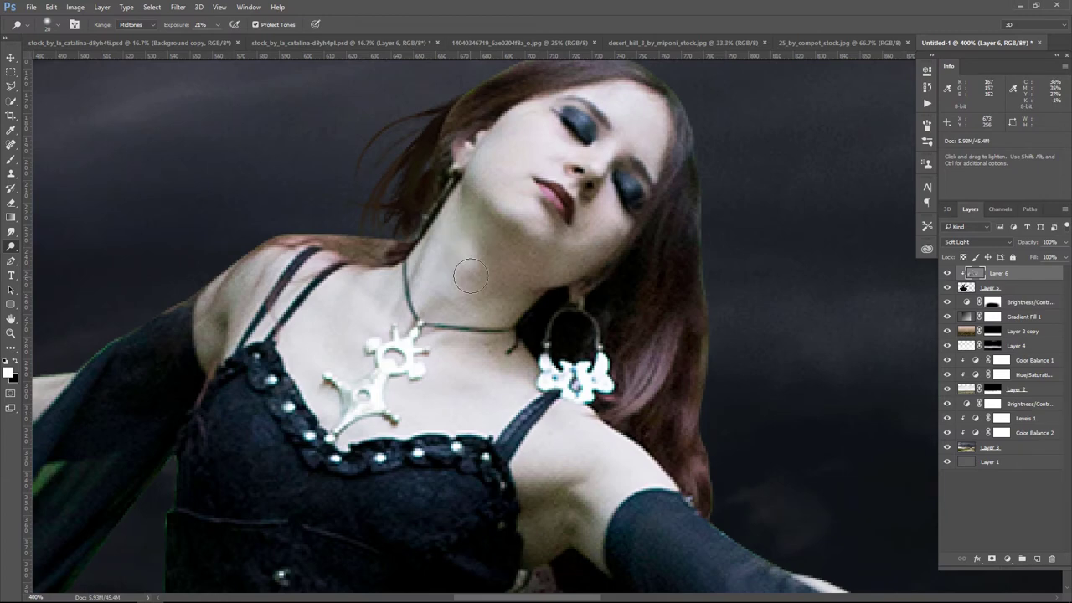
scroll(323, 416, left, 10)
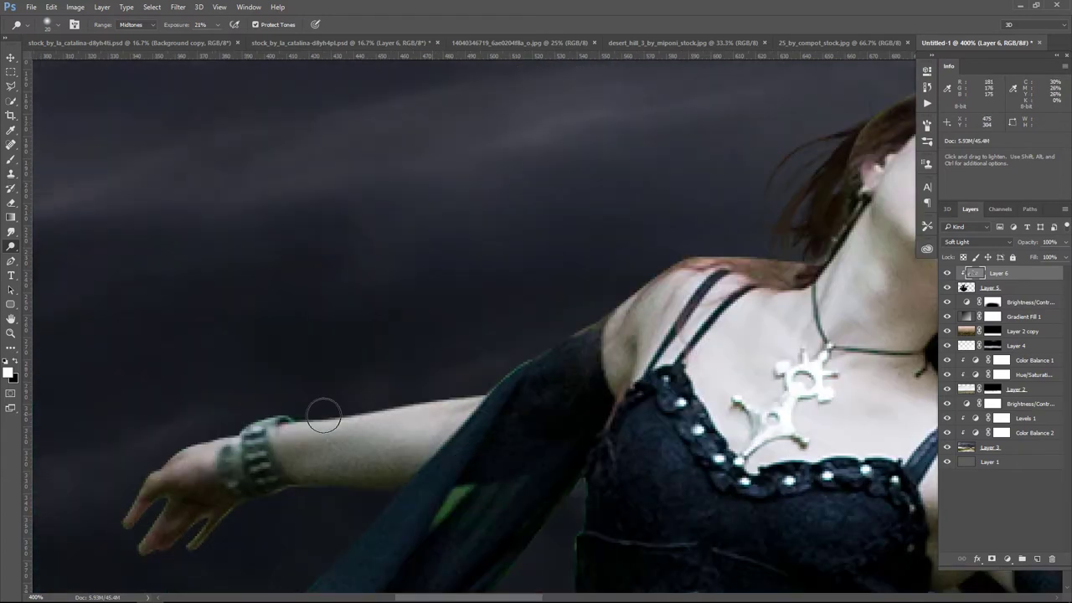
mouse_move(324, 416)
mouse_down()
mouse_move(129, 491)
mouse_move(360, 452)
mouse_move(151, 507)
mouse_up()
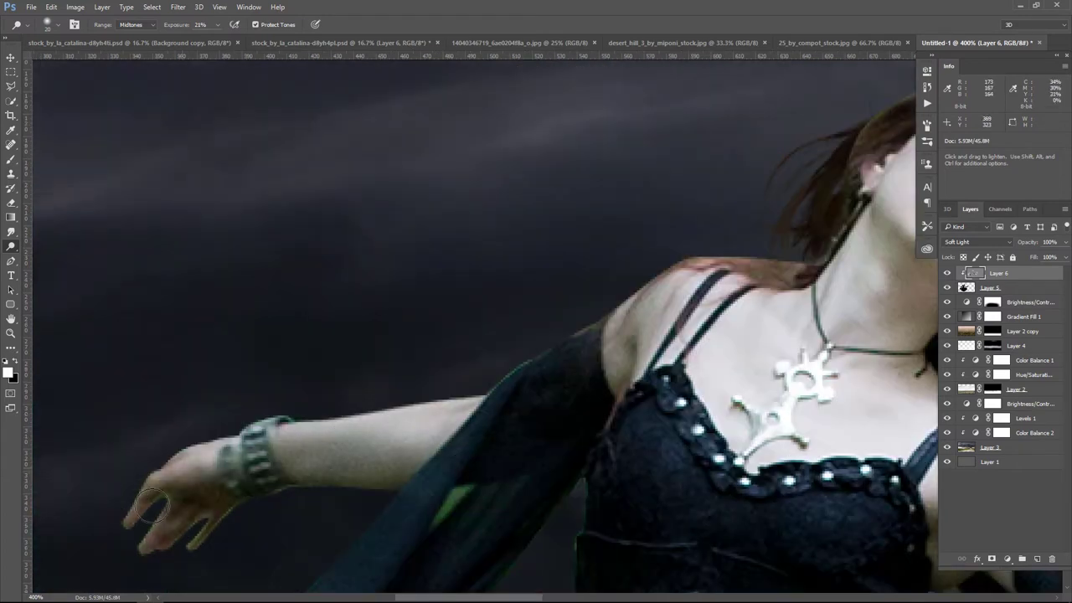
- Burn the scarf from the upper arm down to its tip
key(ctrl+minus)
key(ctrl+minus)
right_click(11, 245)
click(51, 257)
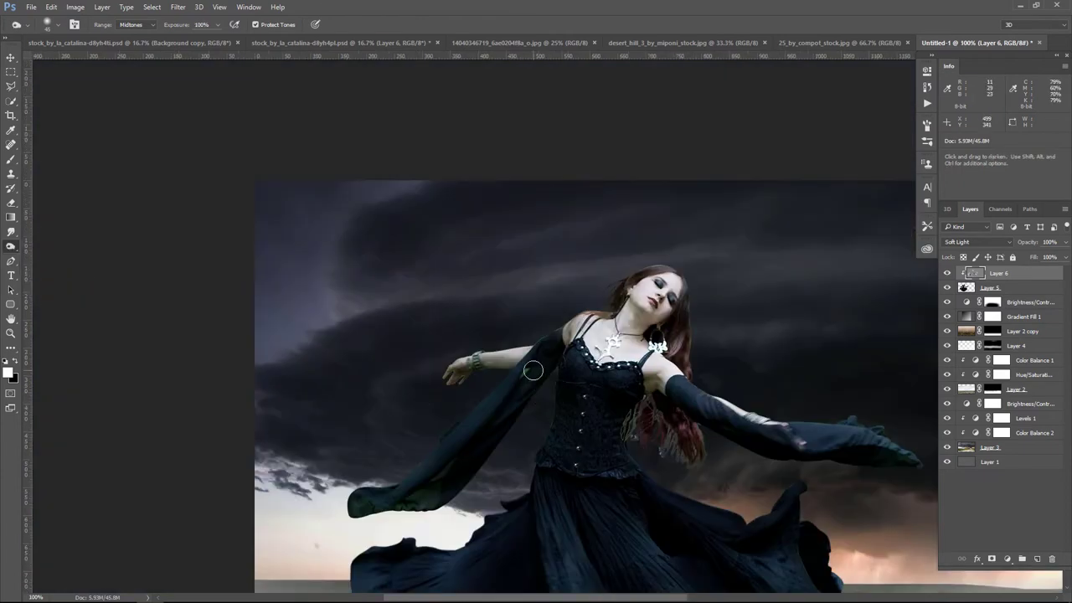
drag(534, 370, 360, 508)
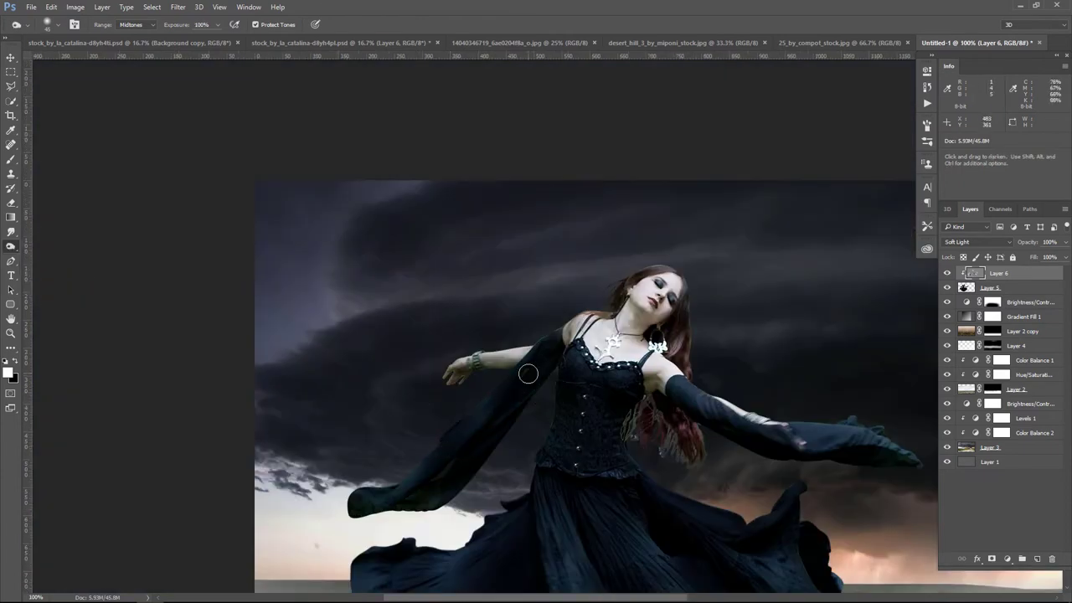
drag(528, 374, 478, 417)
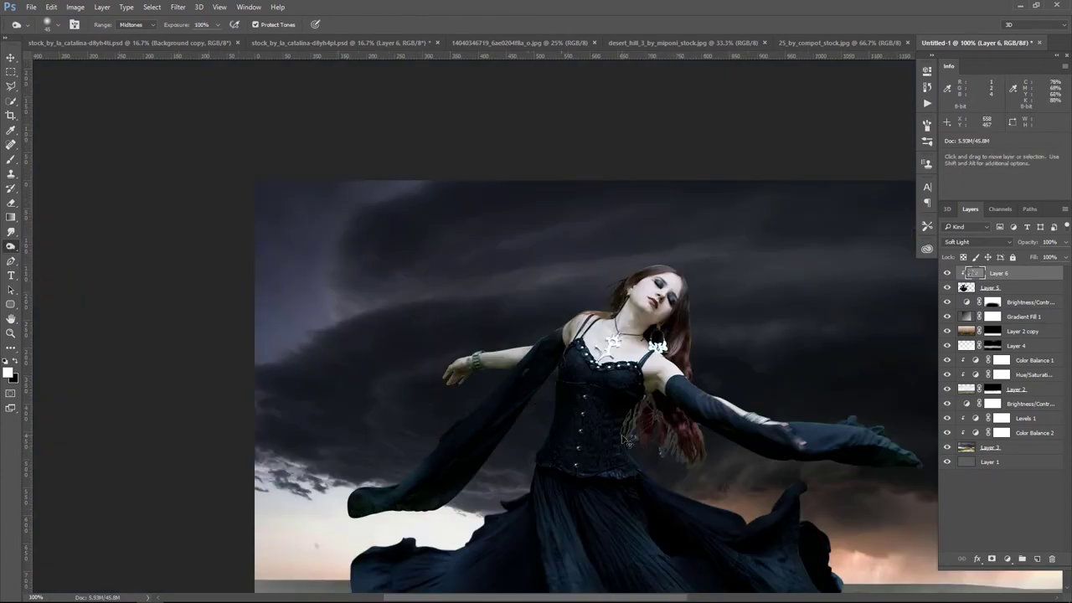
- Inspect the figure at 200%, fit the image, and toggle Layer 6 to compare
key(ctrl+plus)
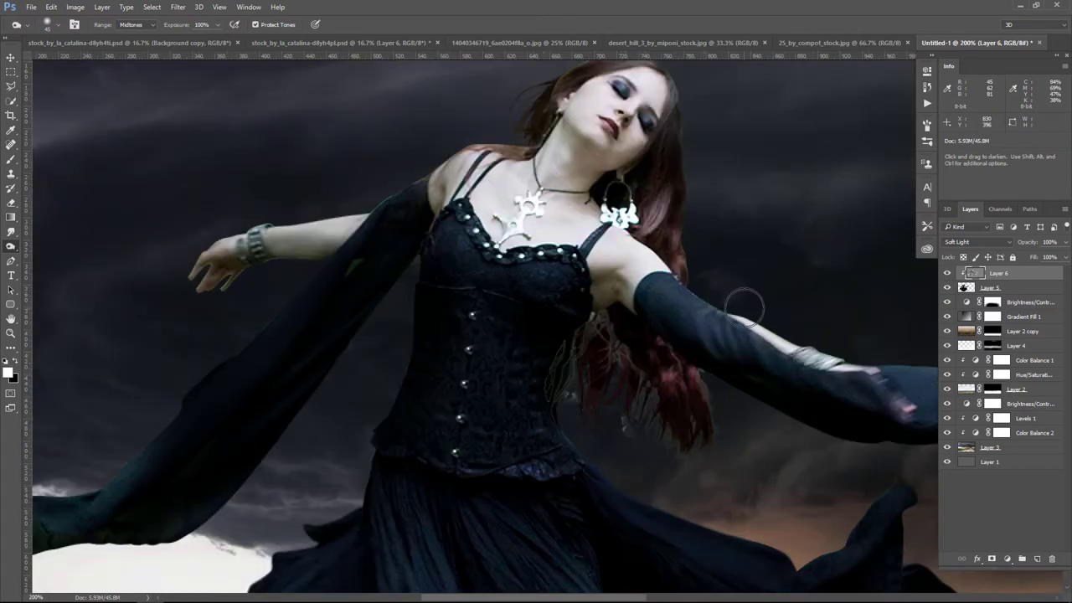
scroll(842, 251, down, 4)
scroll(842, 251, right, 5)
scroll(726, 452, down, 4)
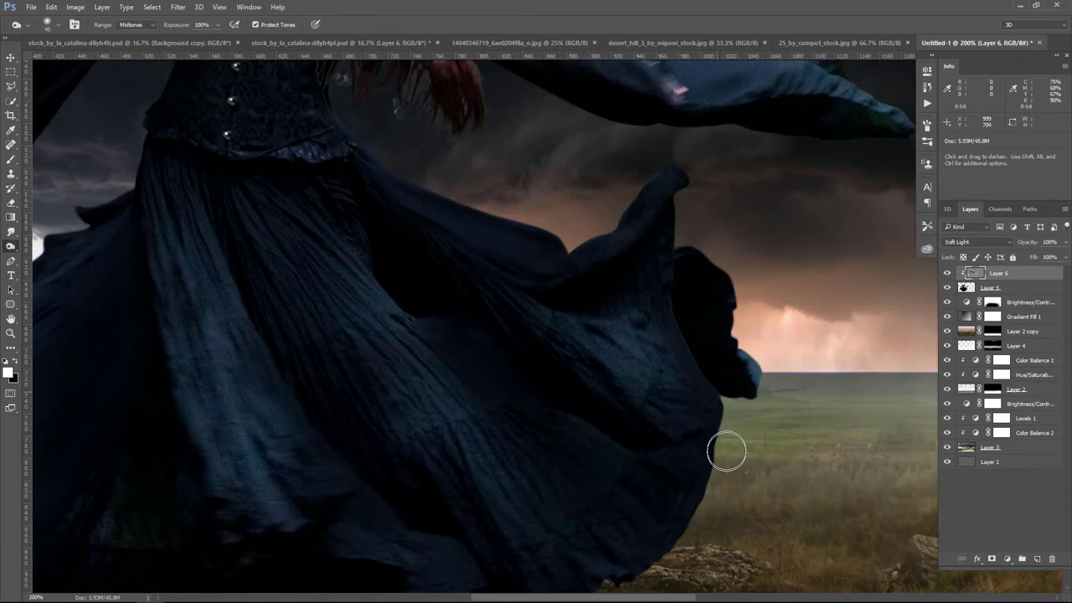
scroll(726, 452, down, 5)
scroll(711, 395, left, 1)
scroll(711, 395, up, 2)
scroll(711, 395, left, 4)
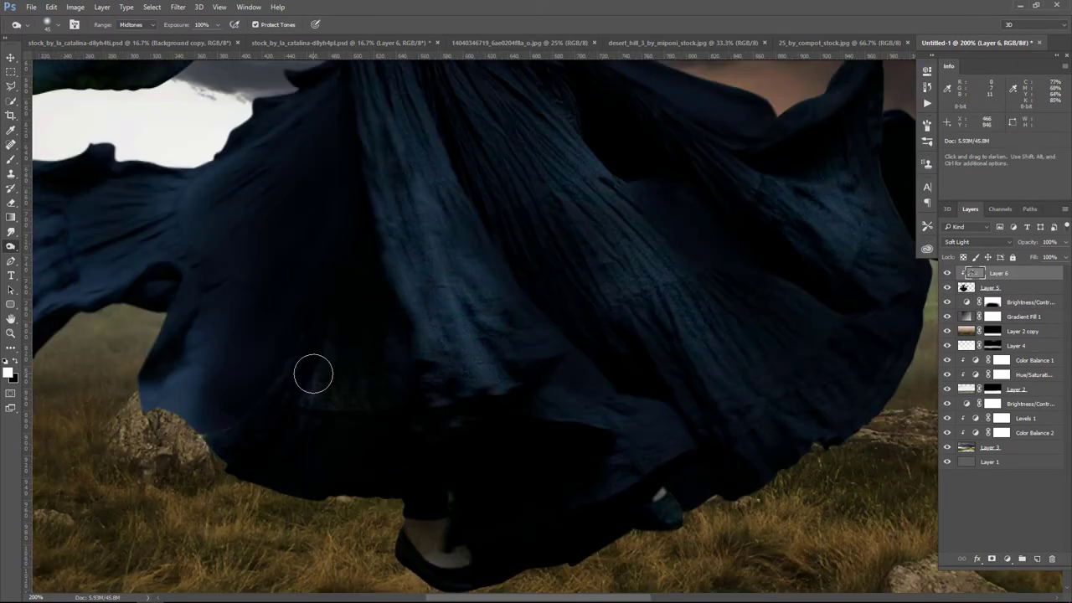
key(ctrl+0)
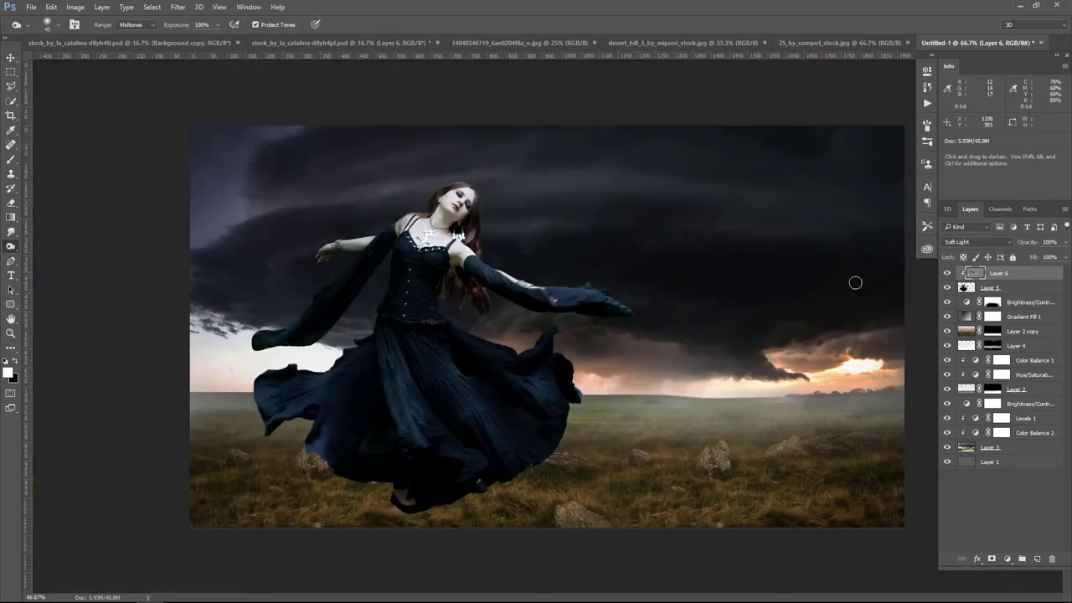
click(947, 273)
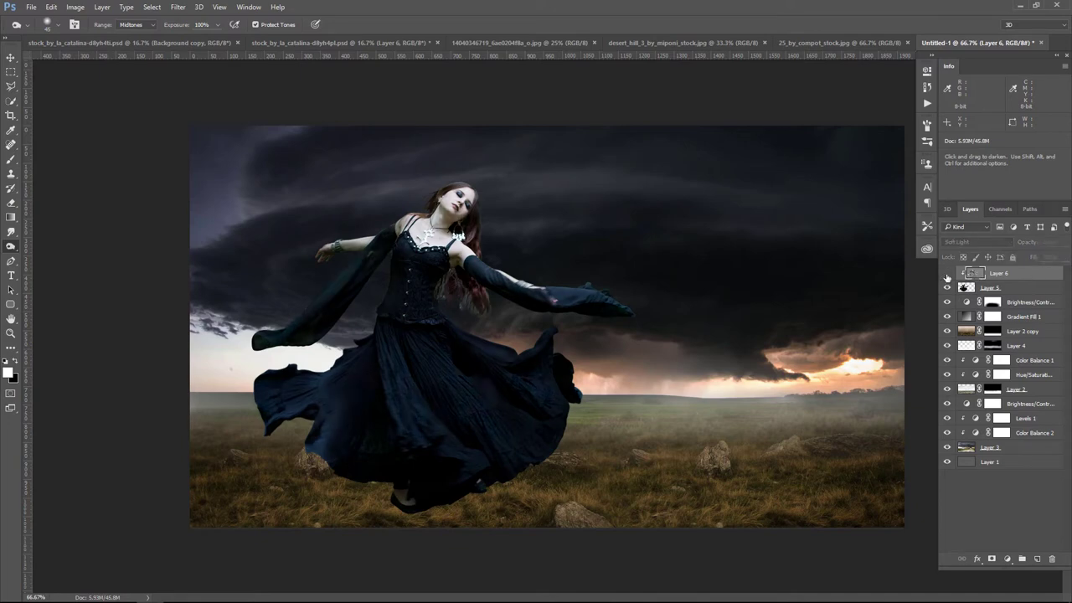
click(947, 273)
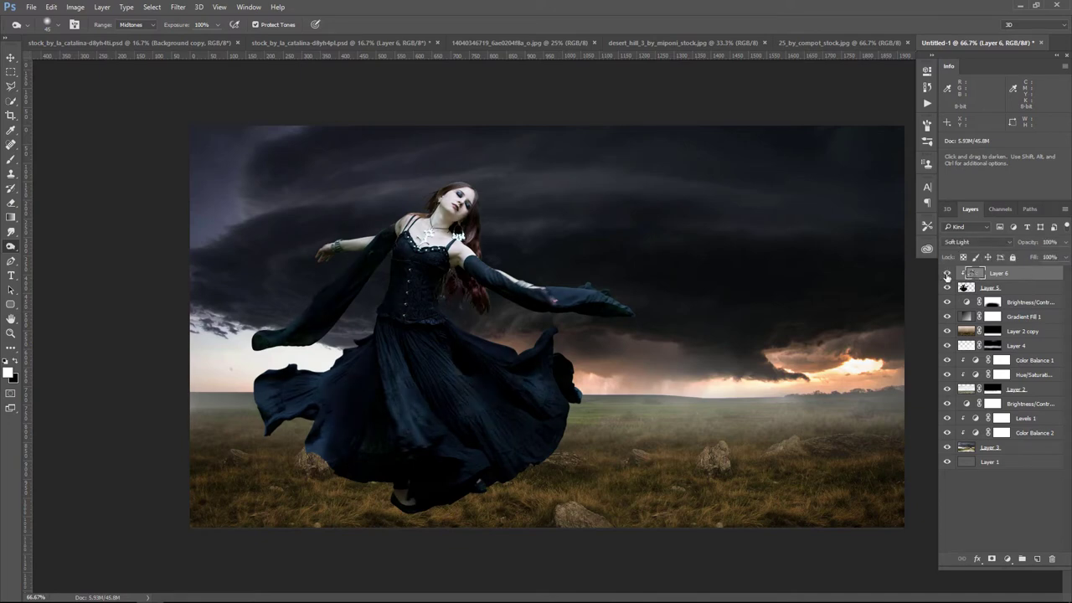
- Add a clipped Brightness/Contrast that lowers brightness on the figure
click(1007, 559)
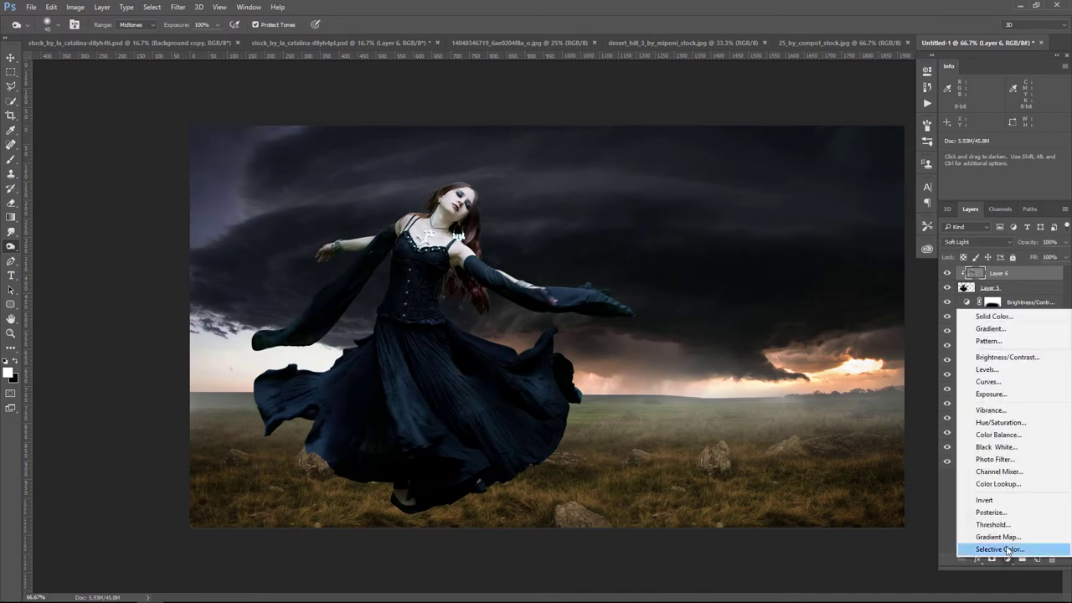
click(1015, 356)
click(828, 319)
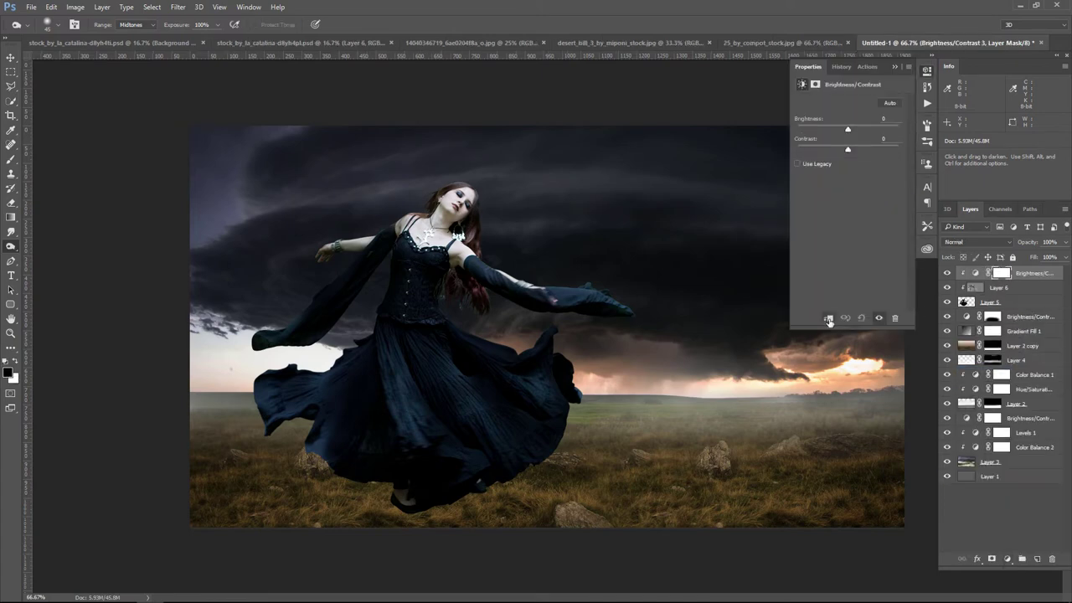
click(976, 275)
drag(847, 128, 831, 131)
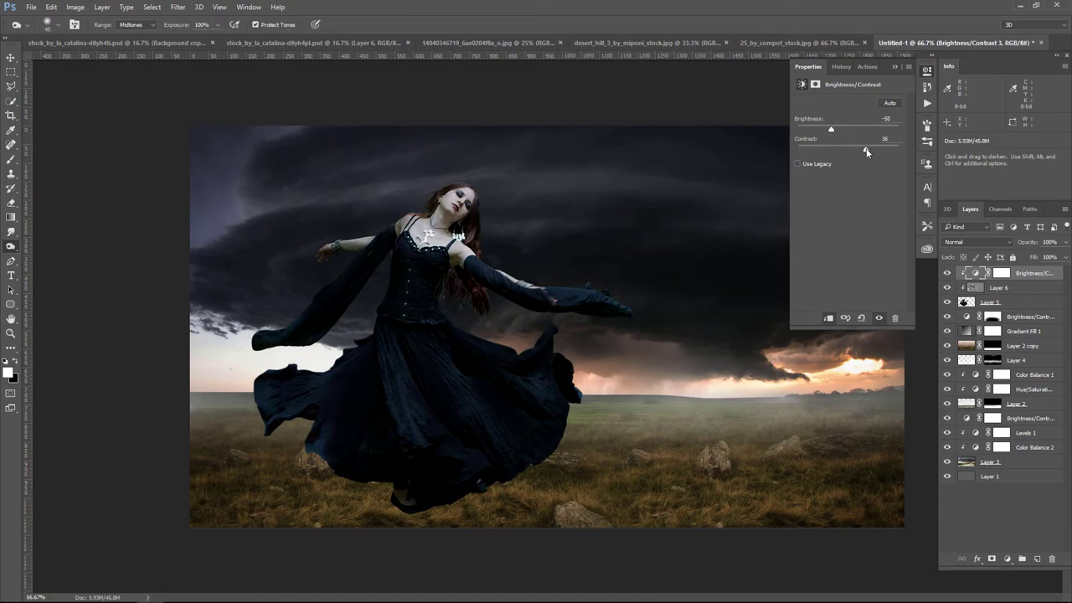
click(894, 67)
click(946, 273)
click(947, 273)
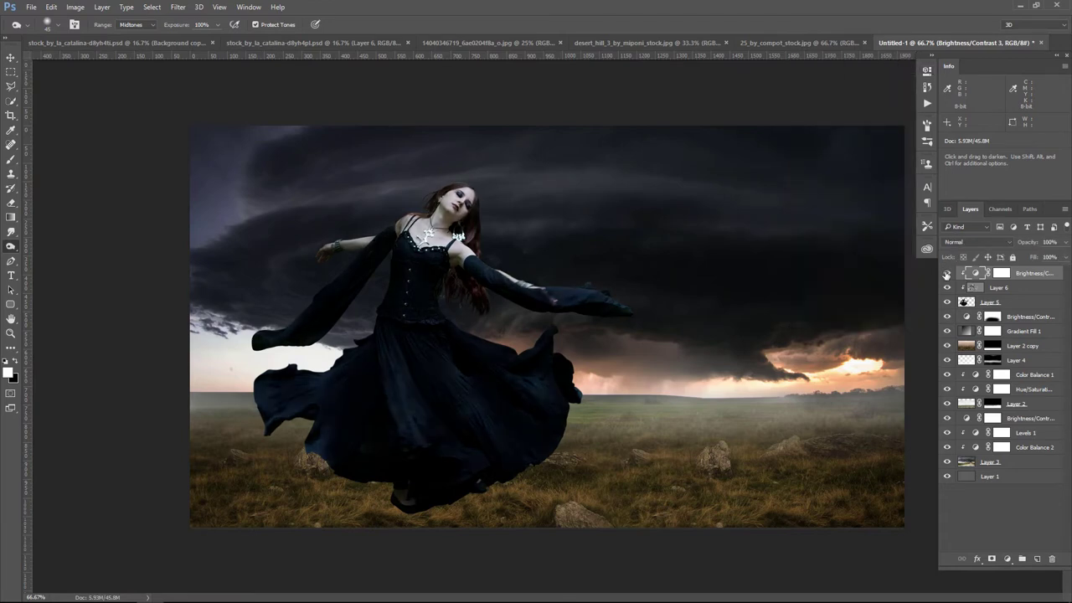
- Brush its mask around the face and chest at 59% opacity, then compare before and after
click(1003, 273)
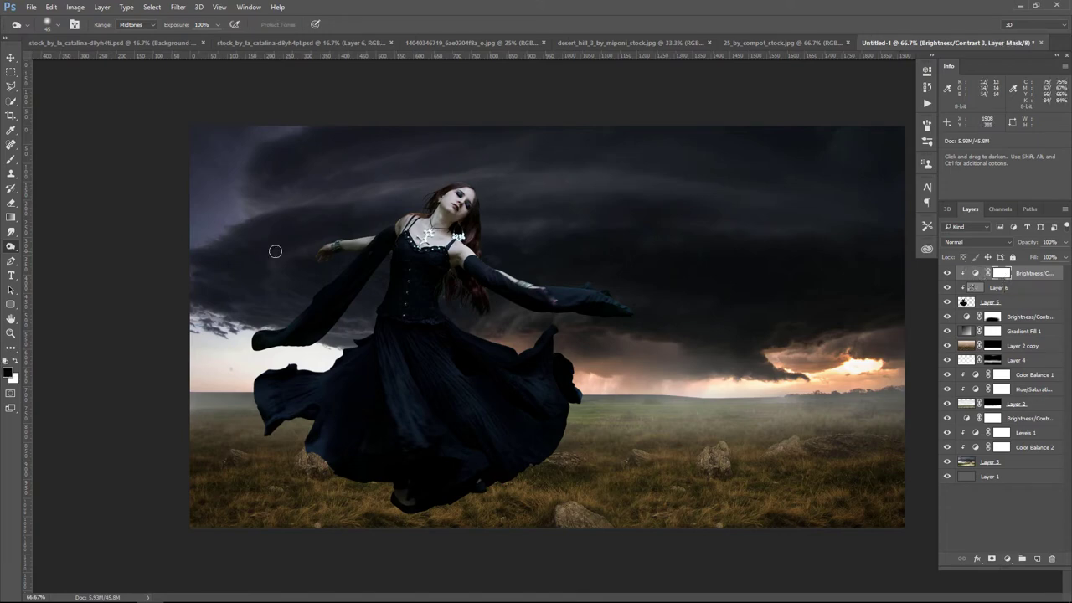
click(11, 160)
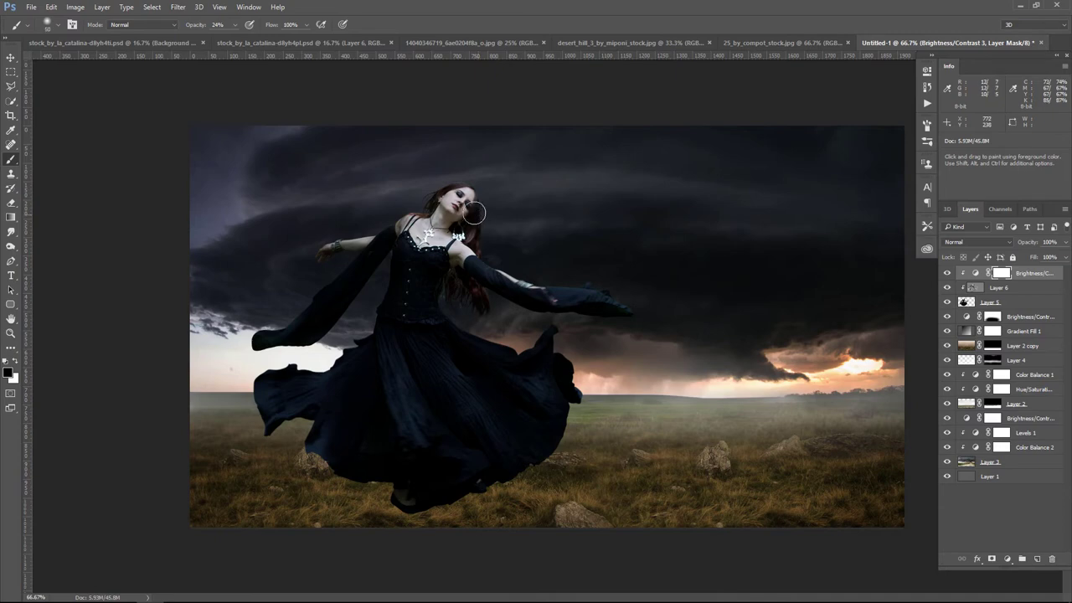
drag(438, 217, 444, 209)
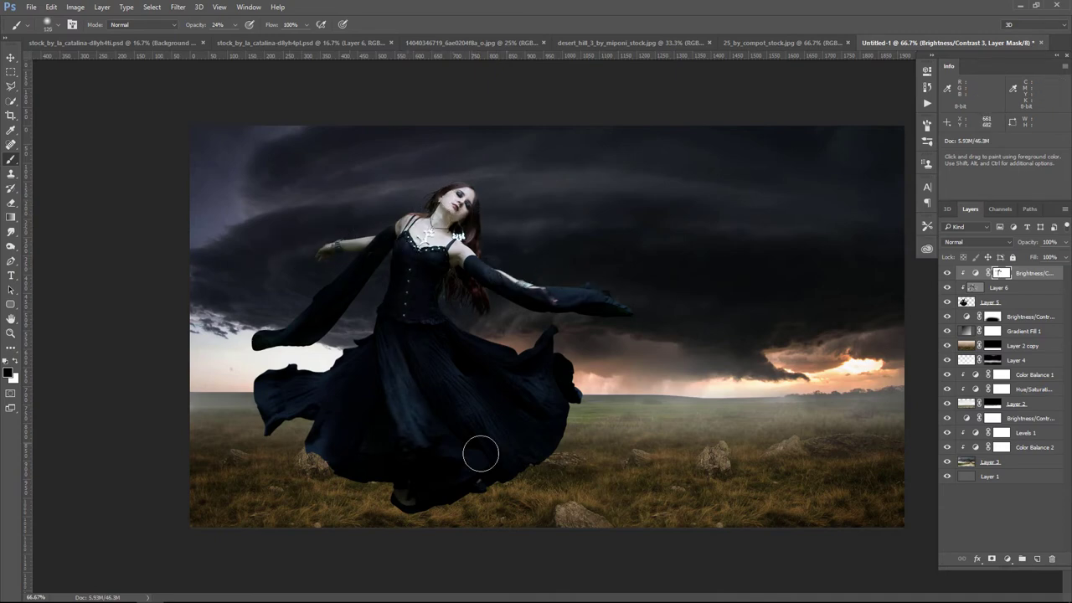
drag(235, 24, 251, 38)
click(475, 383)
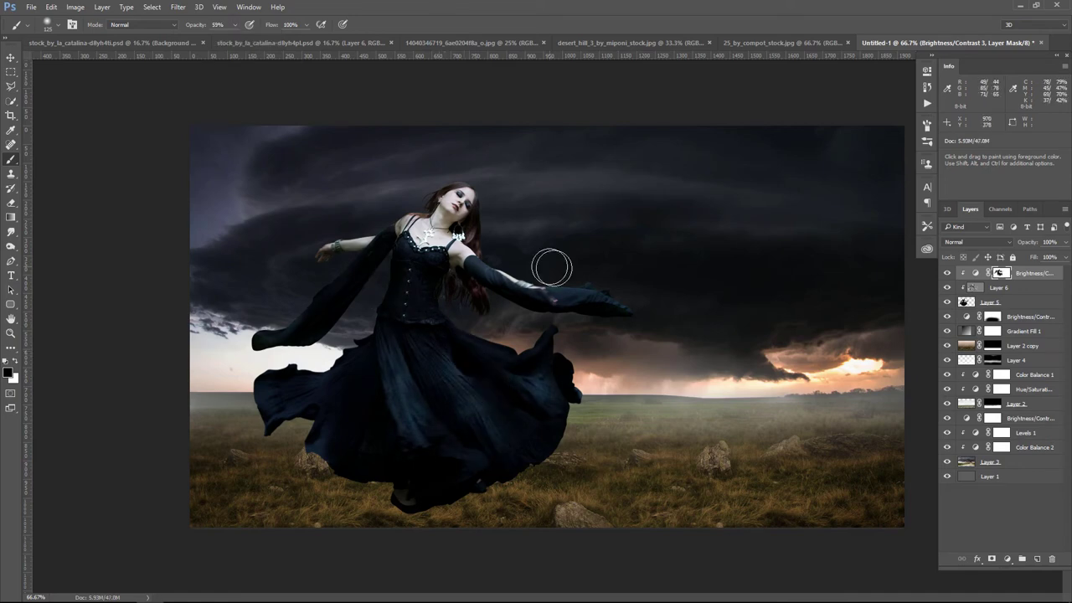
click(947, 273)
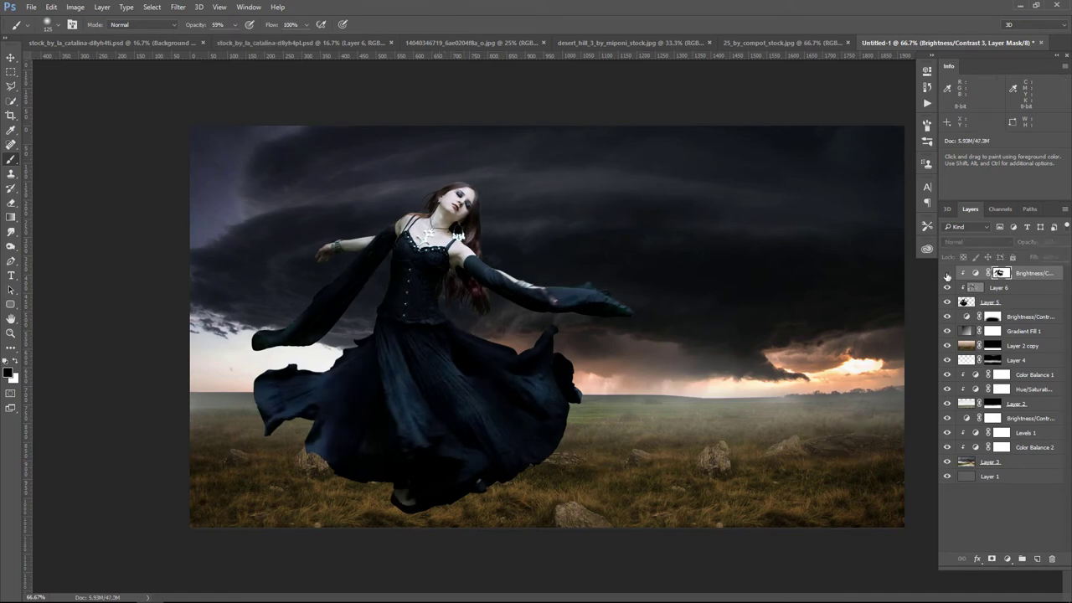
click(947, 274)
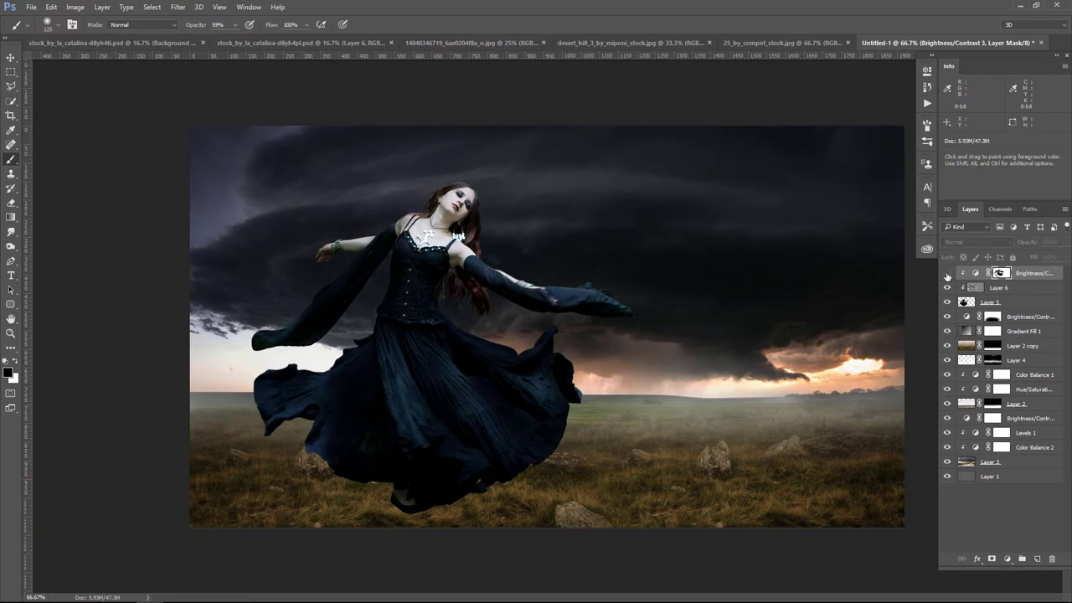
click(948, 274)
click(1007, 558)
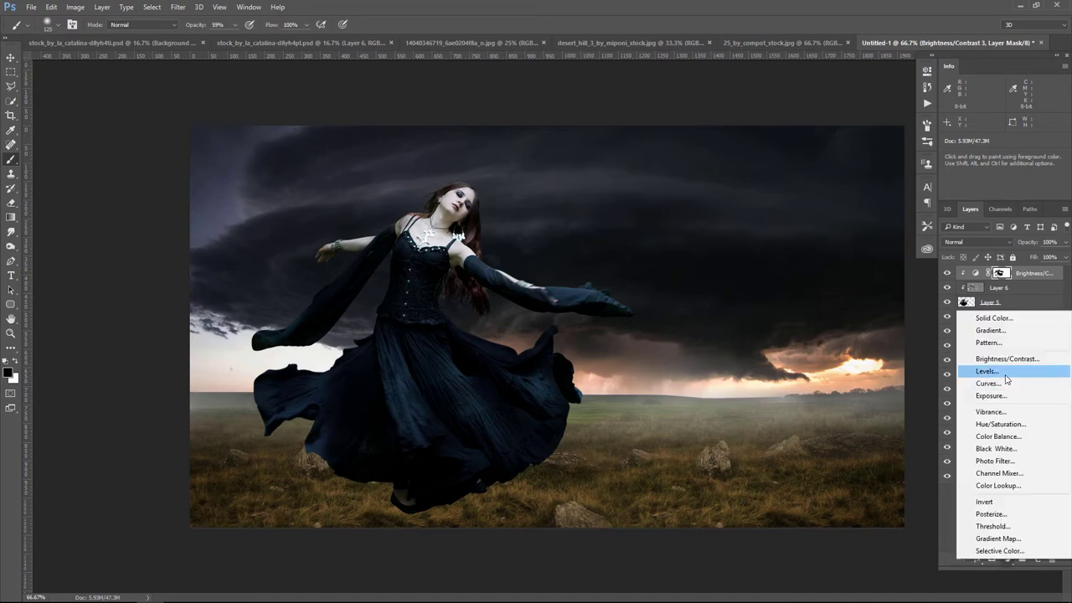
- Add a clipped Levels adjustment with the white input slider moved left to brighten highlights
click(989, 371)
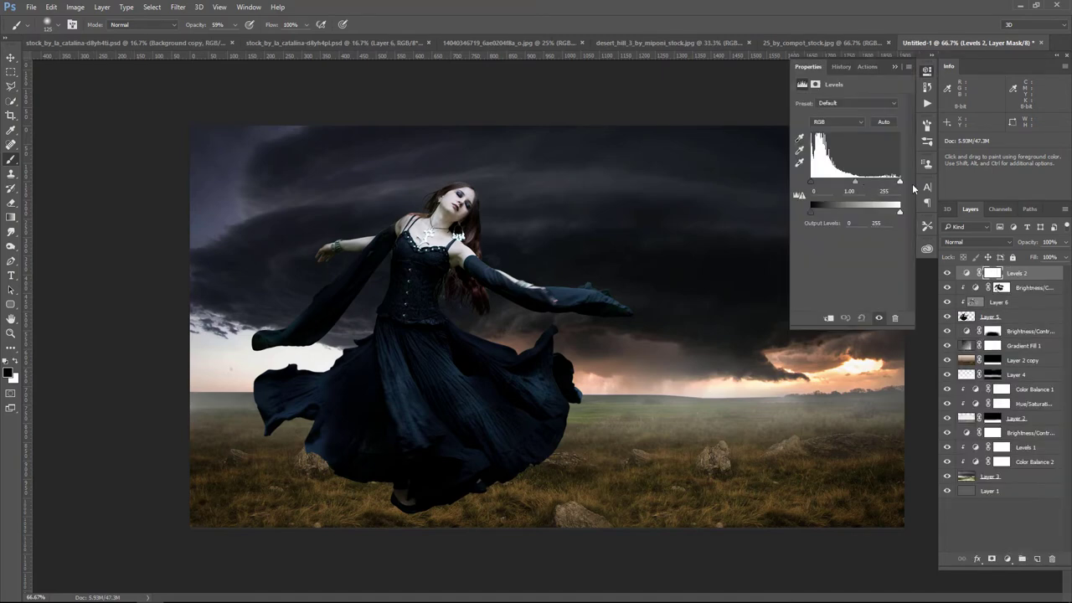
drag(900, 181, 890, 182)
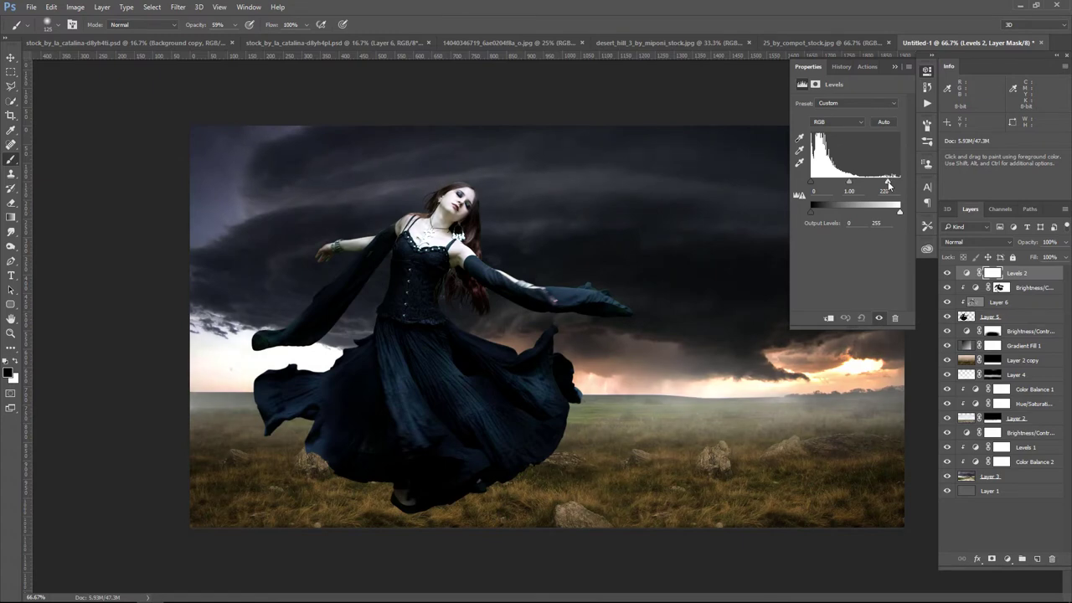
key(ctrl+alt+g)
drag(884, 181, 877, 183)
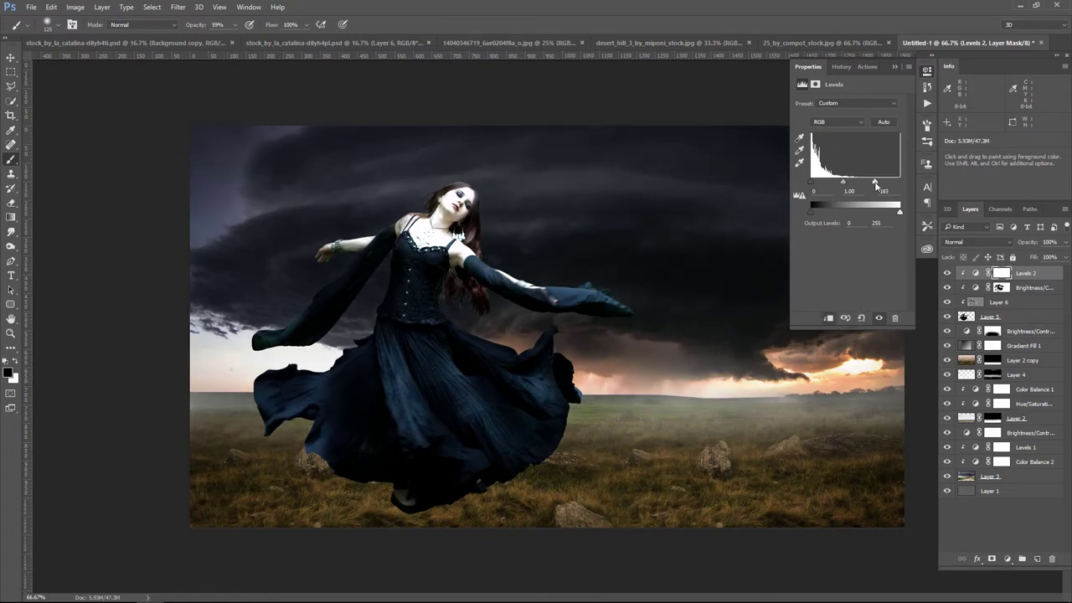
drag(876, 185, 884, 185)
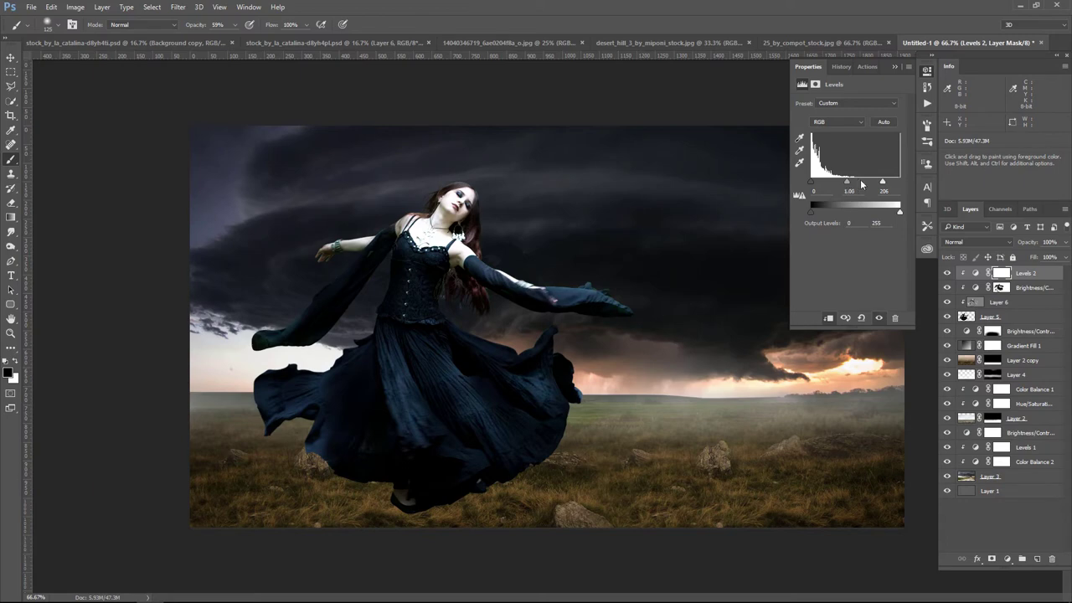
drag(882, 183, 894, 185)
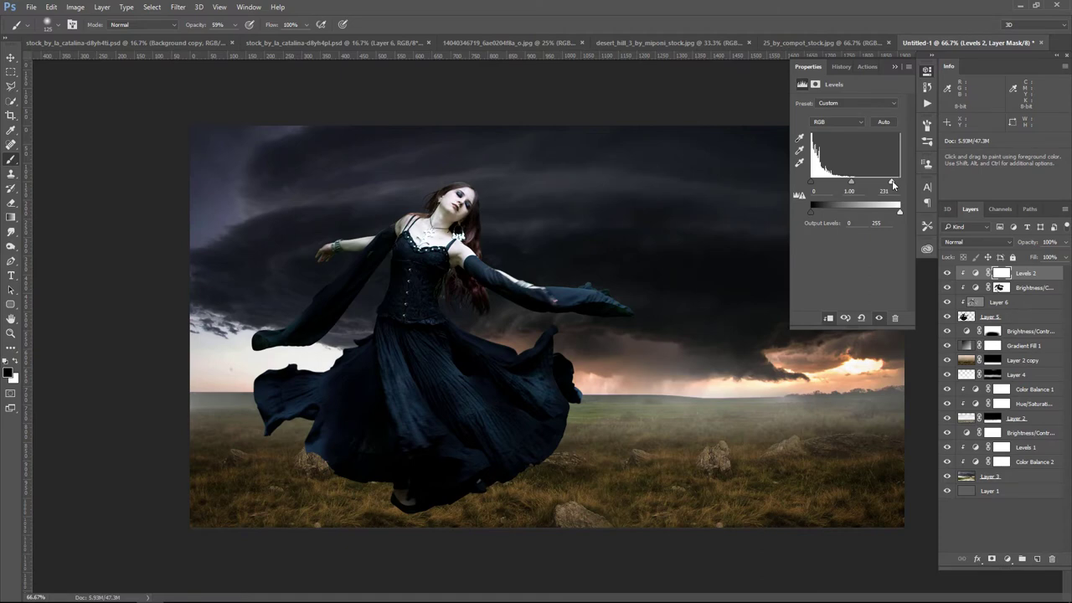
- Set Levels 2 opacity to 67% and make Layer 6 the working layer
click(1063, 257)
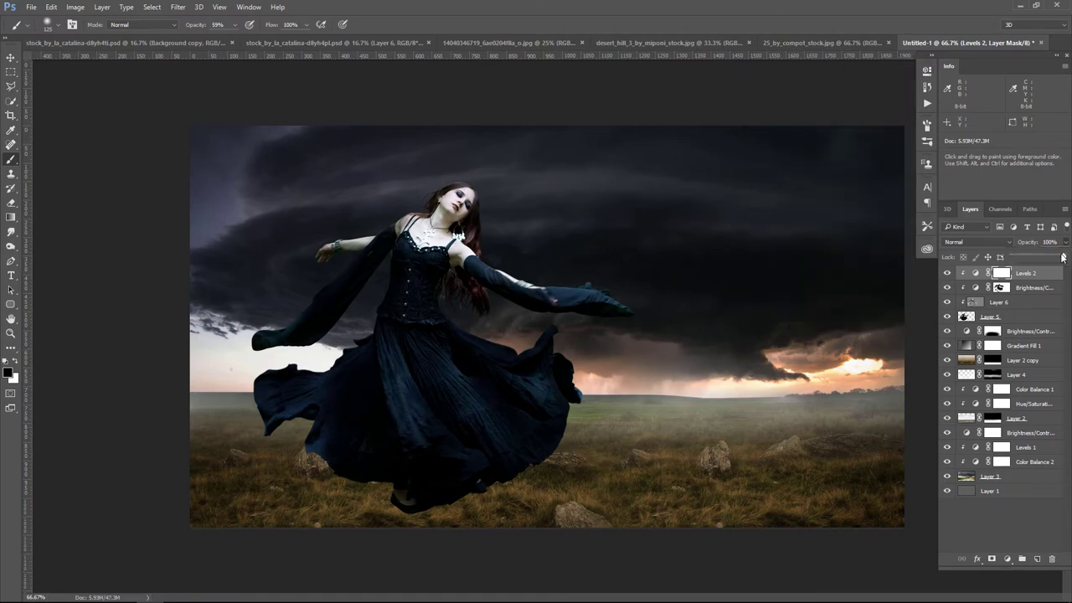
drag(1063, 257, 1046, 257)
click(948, 273)
click(948, 273)
click(947, 273)
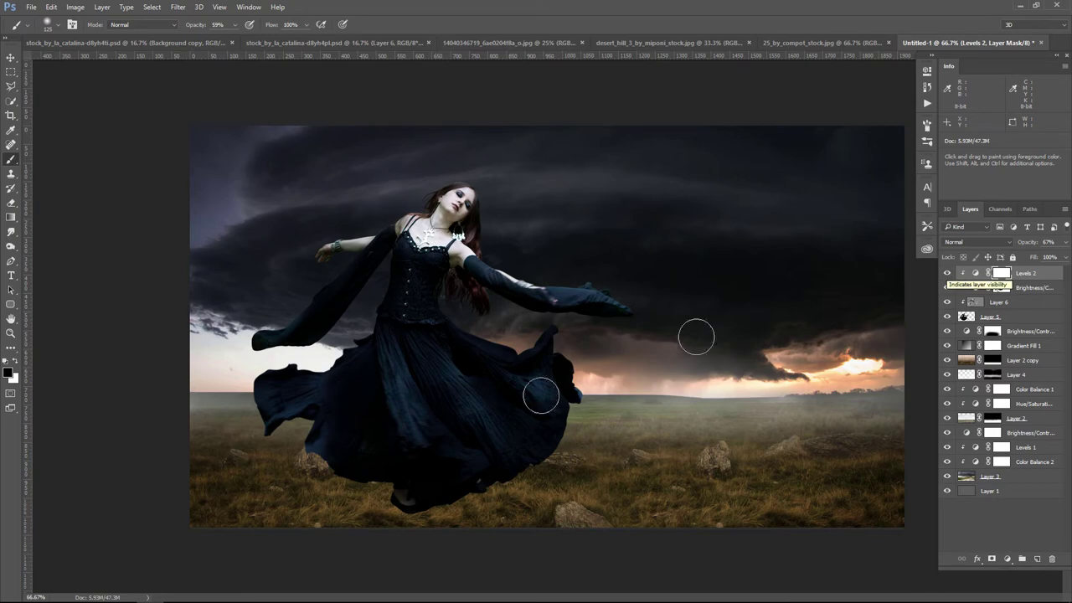
click(10, 57)
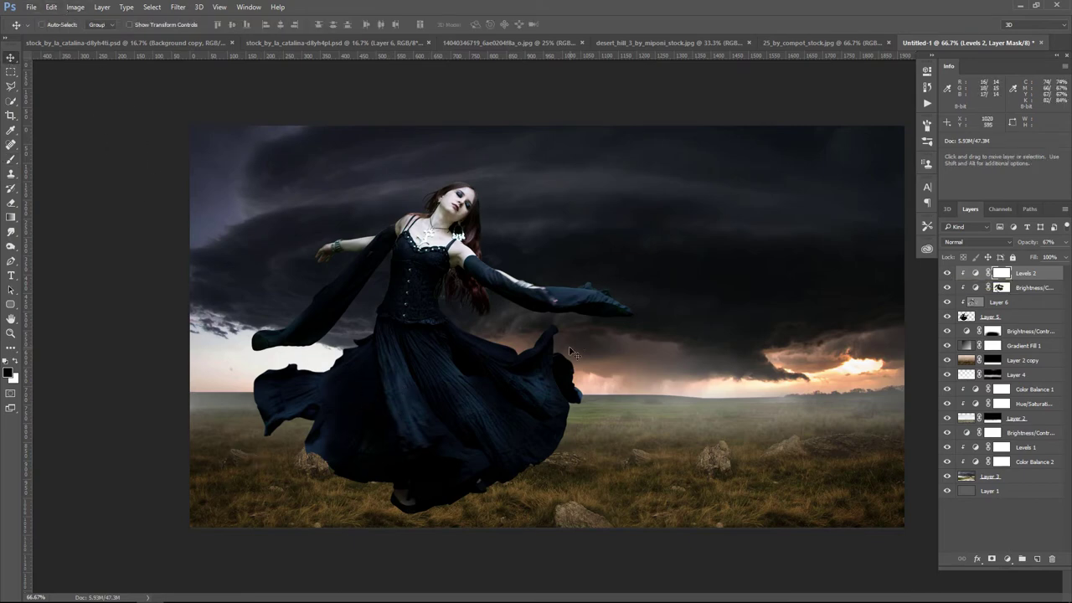
click(976, 304)
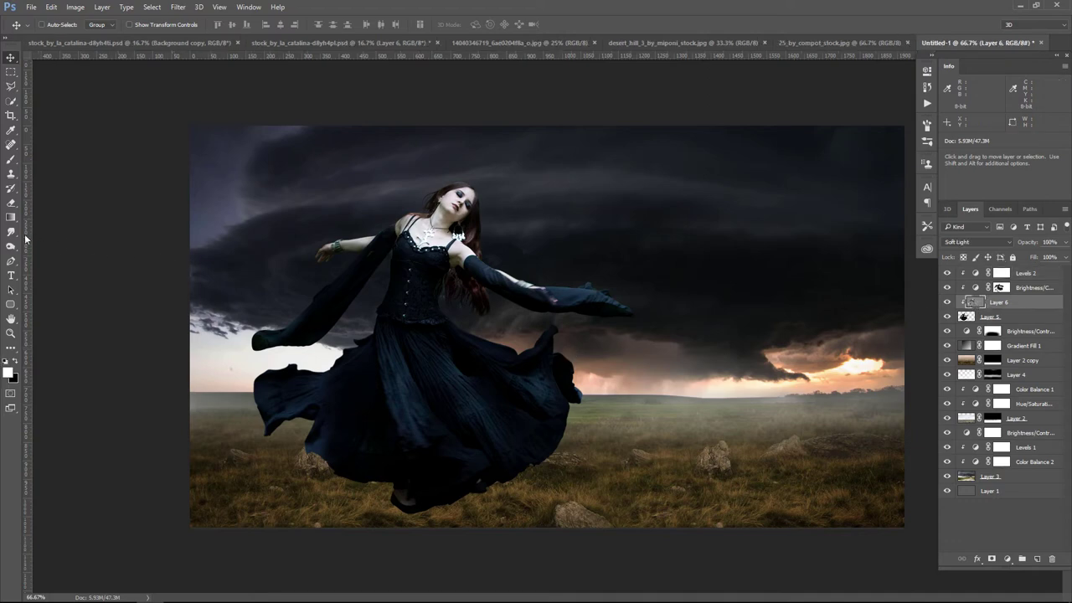
- Dodge the skirt folds on Layer 6 with a 125 px brush at 21% exposure
click(11, 246)
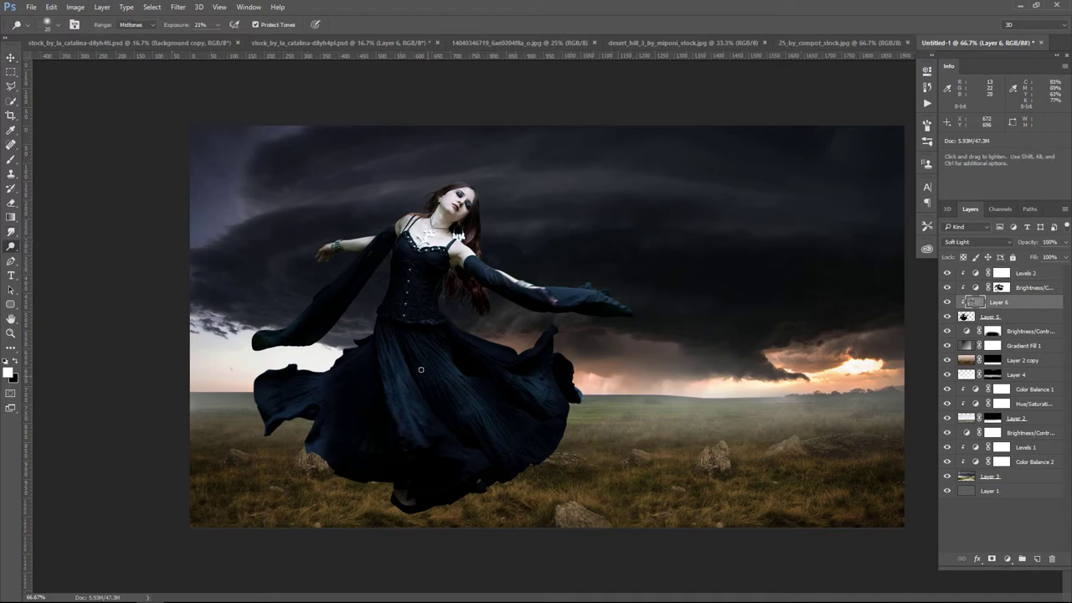
key(bracketright)
key(bracketright)
key(bracketright)
key(bracketright)
key(bracketright)
key(bracketright)
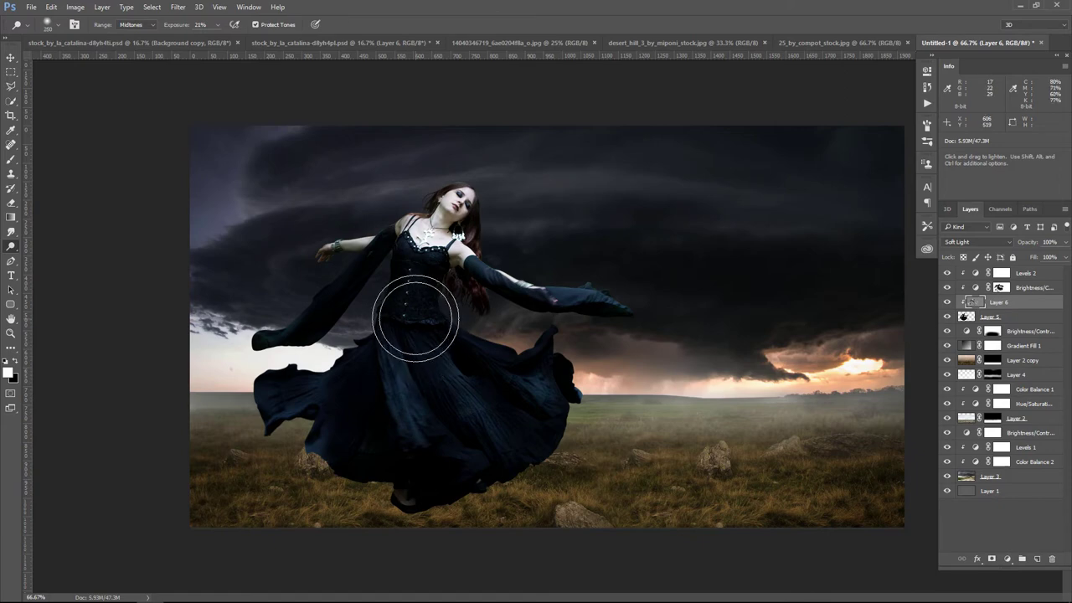
key(bracketleft)
key(bracketleft)
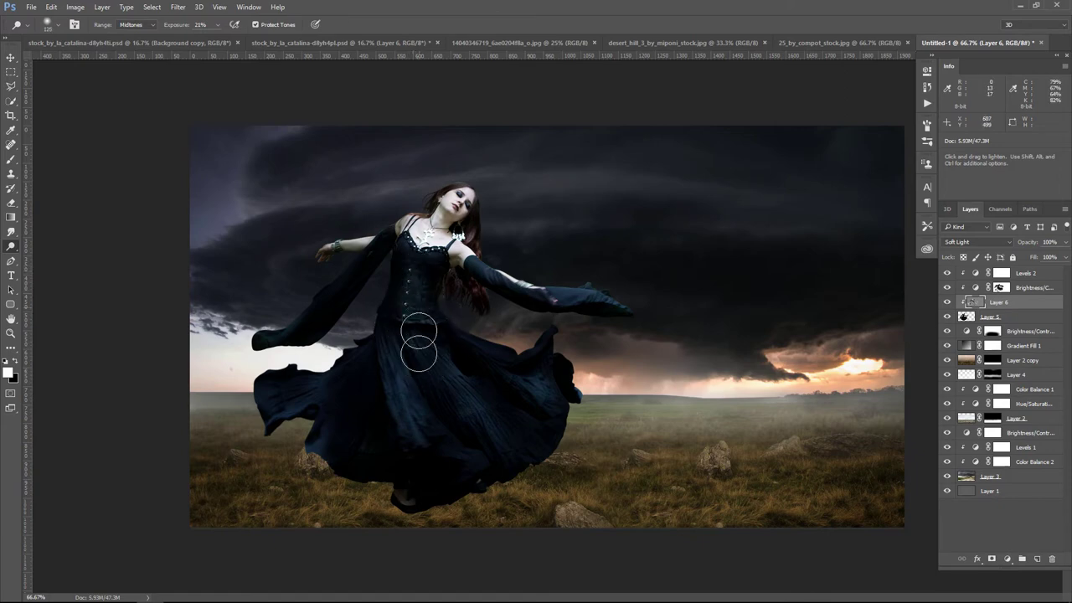
mouse_move(511, 427)
mouse_down()
mouse_move(510, 359)
mouse_move(330, 393)
mouse_move(365, 373)
mouse_move(335, 438)
mouse_move(304, 383)
mouse_move(229, 441)
mouse_move(282, 388)
mouse_move(388, 434)
mouse_move(340, 412)
mouse_move(363, 460)
mouse_move(361, 431)
mouse_move(226, 336)
mouse_move(314, 297)
mouse_move(308, 316)
mouse_move(582, 304)
mouse_move(471, 281)
mouse_move(557, 425)
mouse_move(435, 351)
mouse_move(522, 444)
mouse_move(424, 261)
mouse_move(430, 273)
mouse_move(403, 310)
mouse_move(376, 323)
mouse_up()
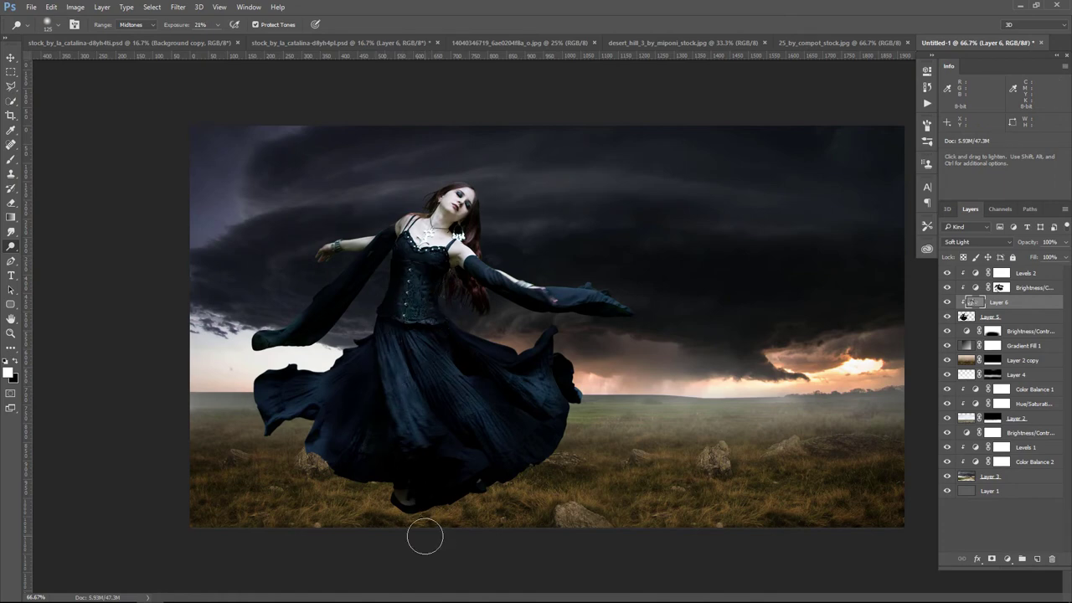
- Paint a black shadow on a new Layer 7 under and left of the dress
click(11, 58)
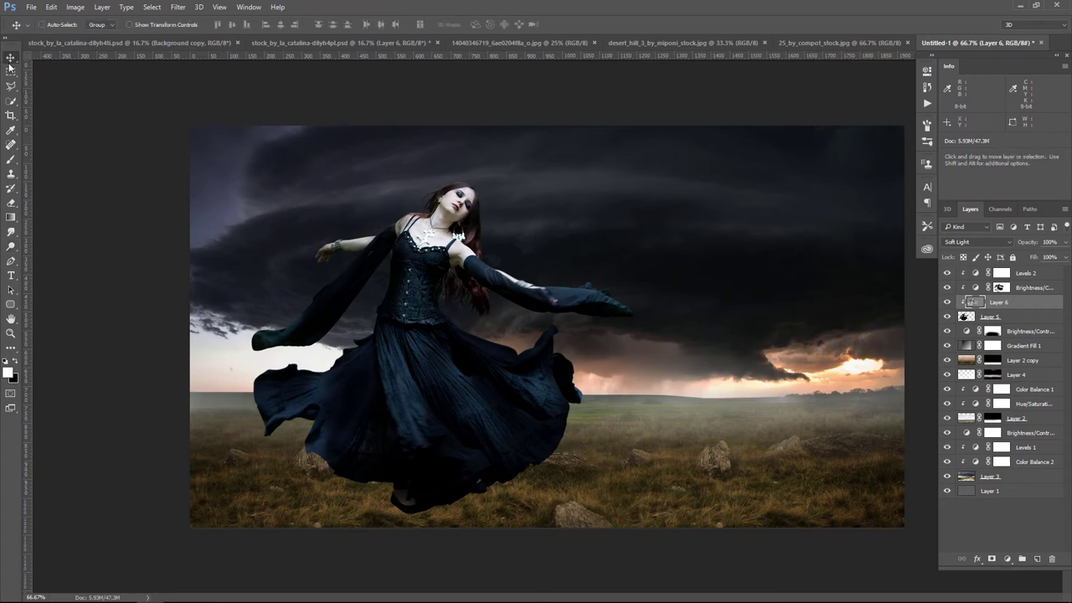
click(1033, 332)
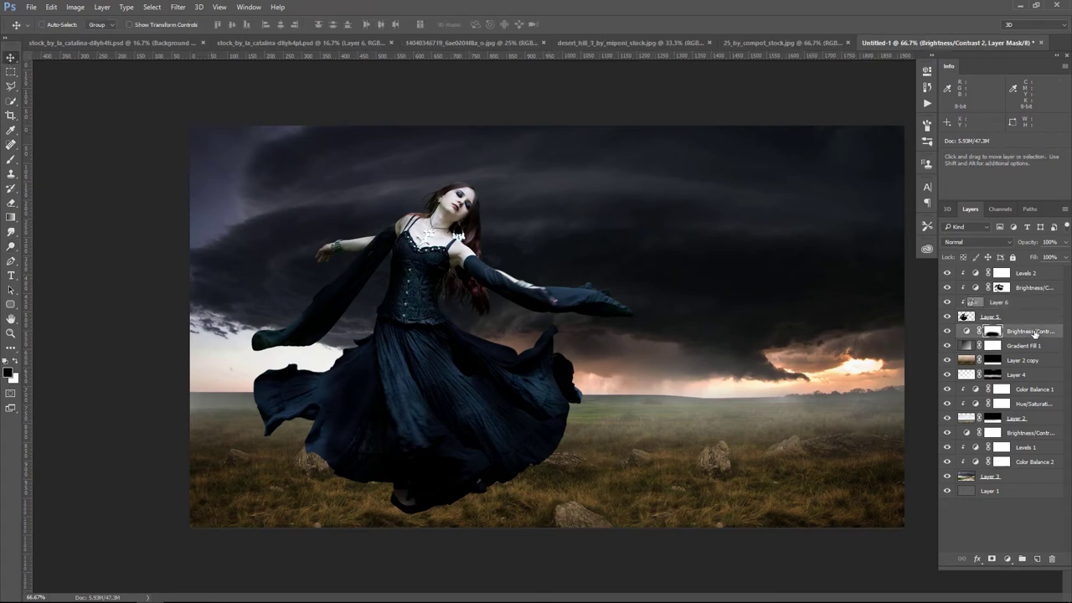
click(1036, 559)
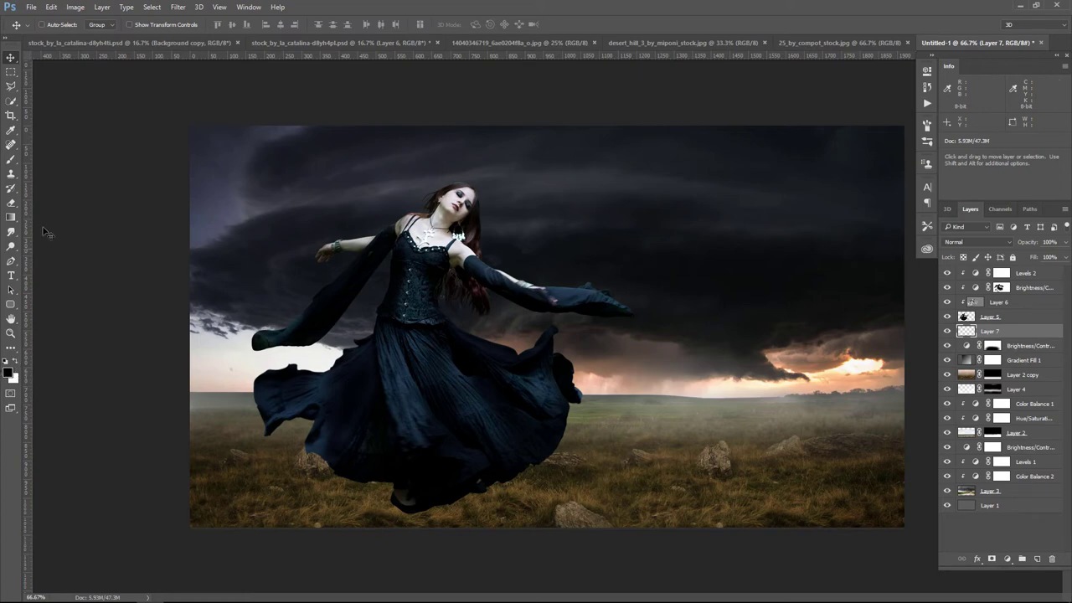
click(11, 158)
drag(349, 486, 514, 477)
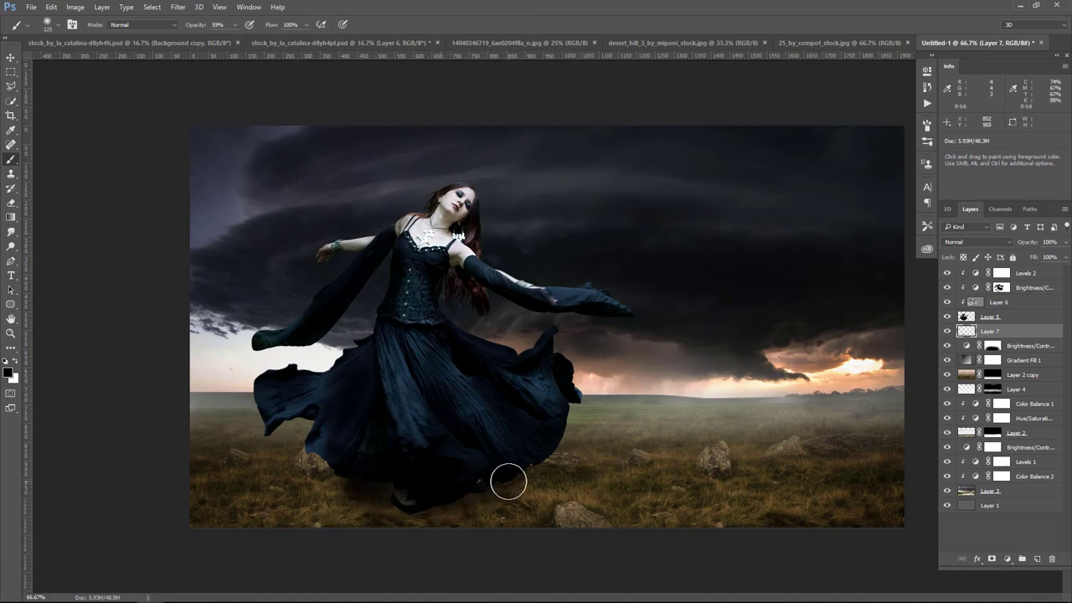
mouse_move(507, 480)
mouse_down()
mouse_move(416, 500)
mouse_move(328, 501)
mouse_up()
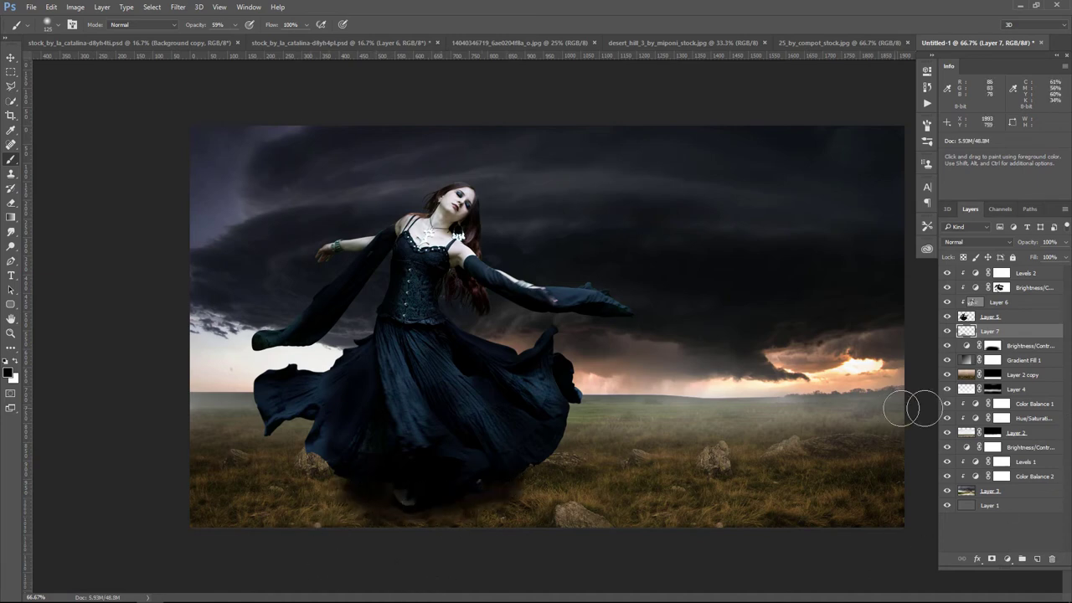
- Set Layer 7 to Soft Light at about 75% opacity
click(997, 243)
click(959, 358)
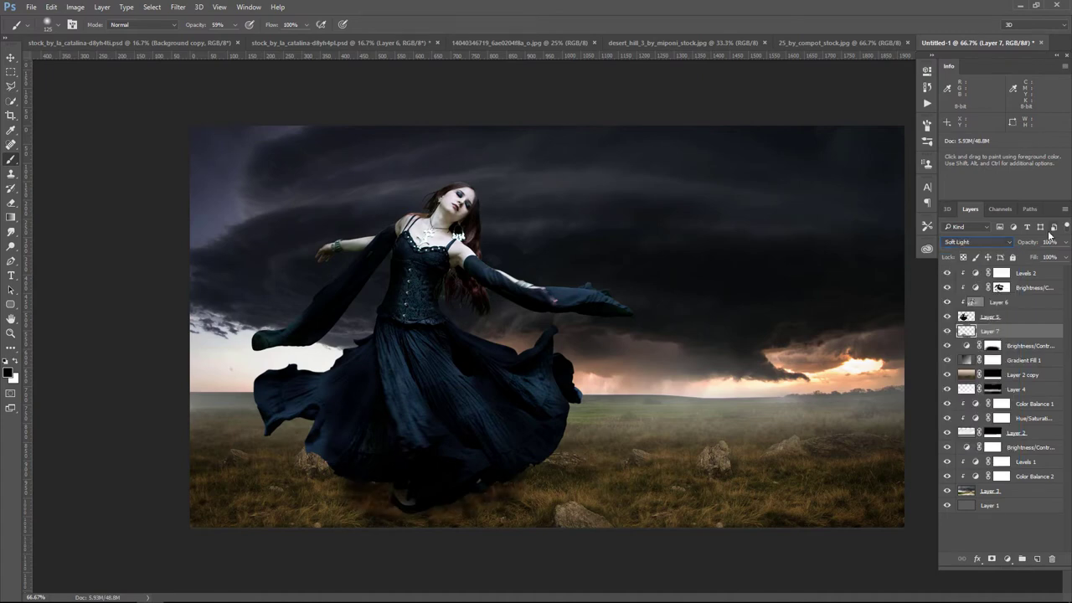
click(1067, 243)
drag(1064, 257, 1052, 258)
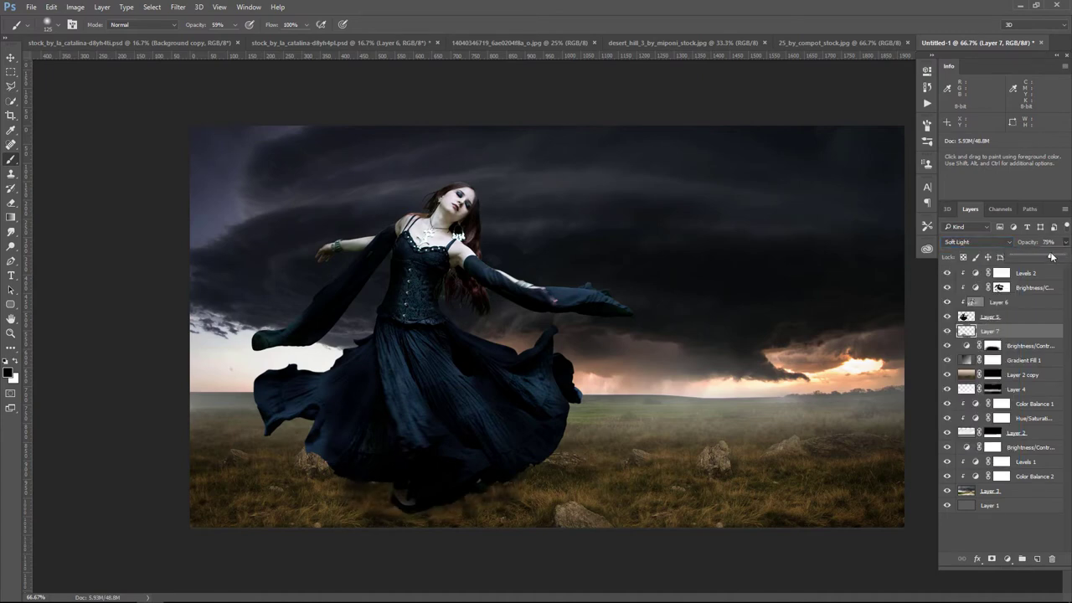
- Add a new empty layer and paint a soft black shadow beneath the dancer's feet
click(1037, 559)
drag(383, 495, 354, 486)
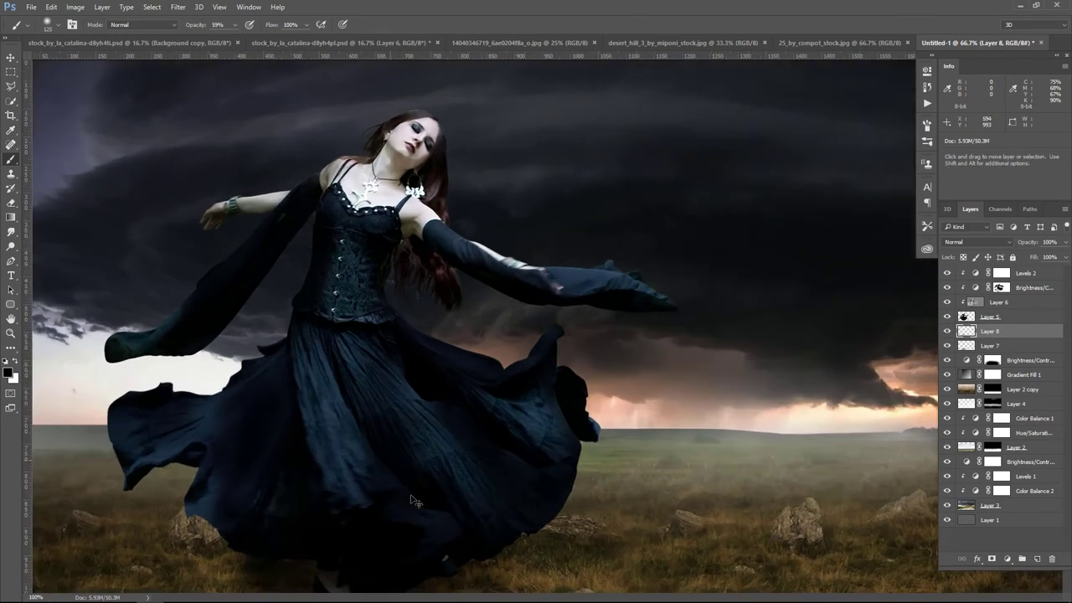
scroll(411, 496, up, 5)
scroll(525, 226, down, 5)
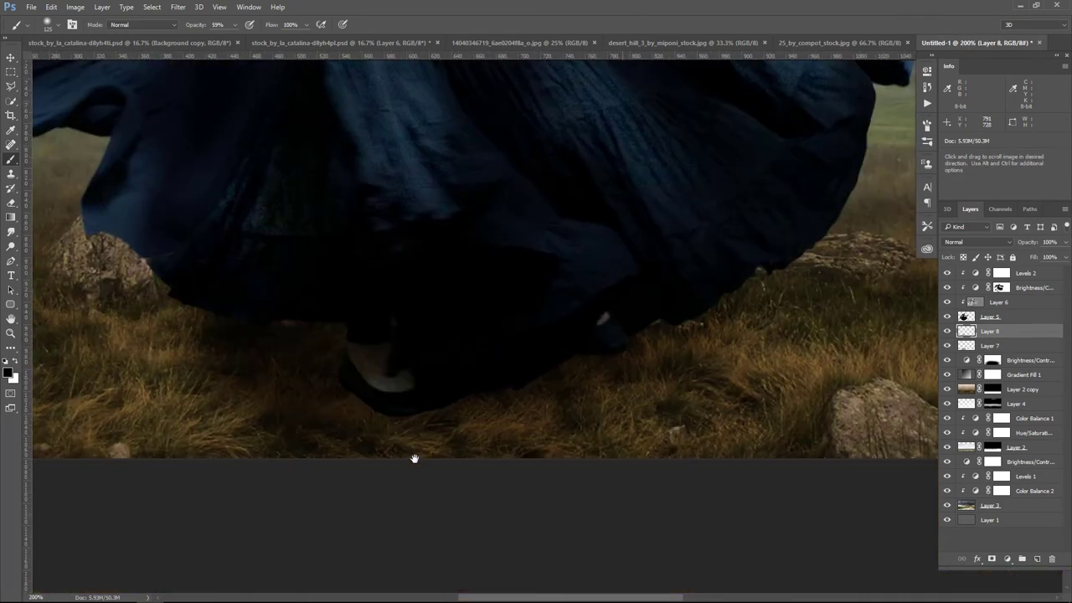
- Zoomed in to 200%, paint a deeper 100%-opacity shadow around the dancer's feet
drag(414, 459, 449, 402)
drag(233, 25, 261, 38)
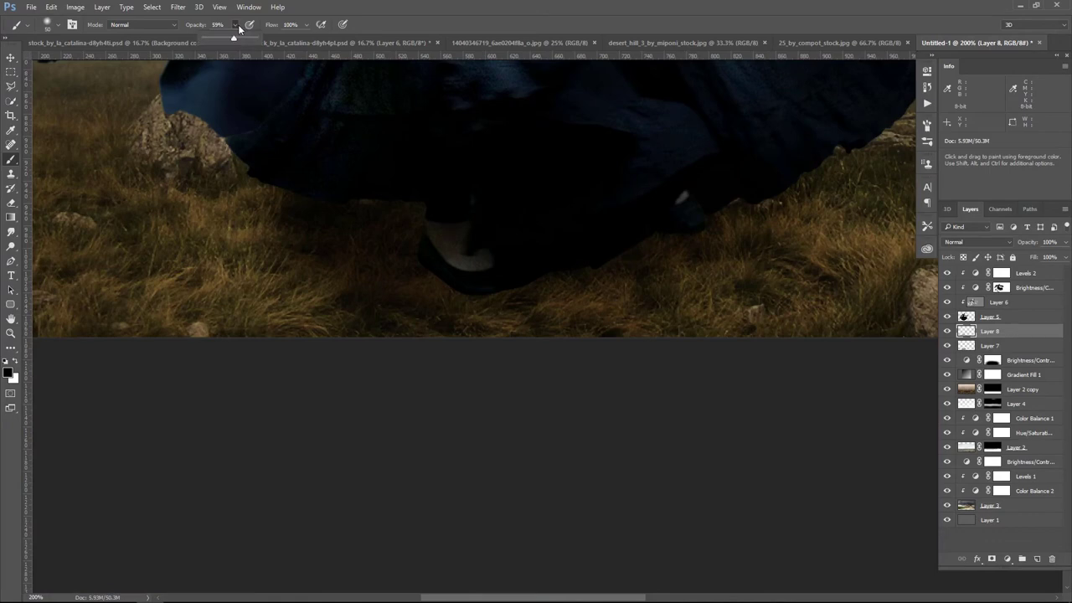
drag(427, 248, 460, 282)
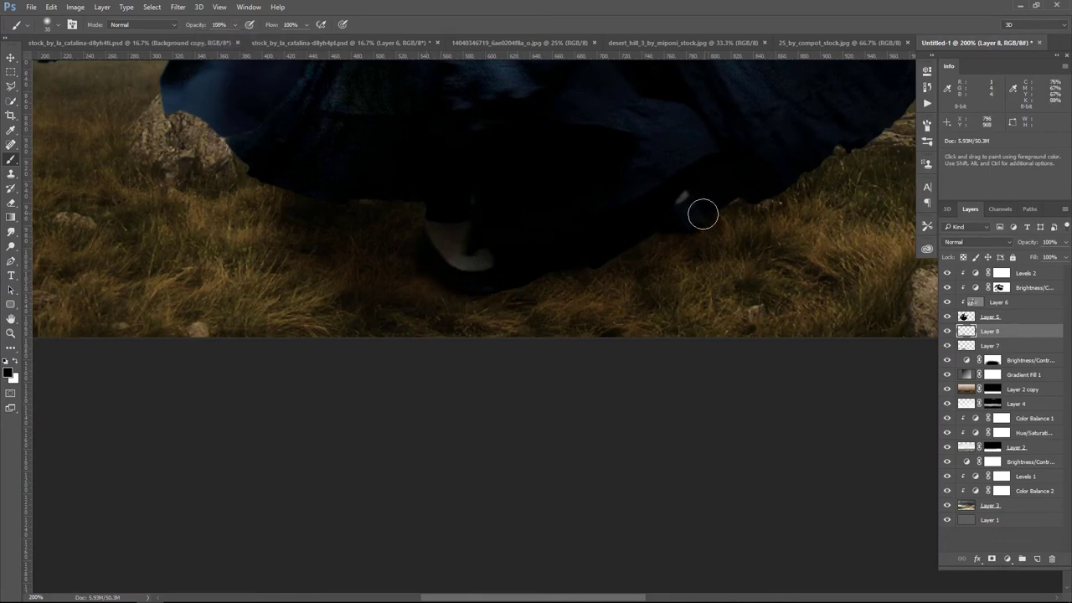
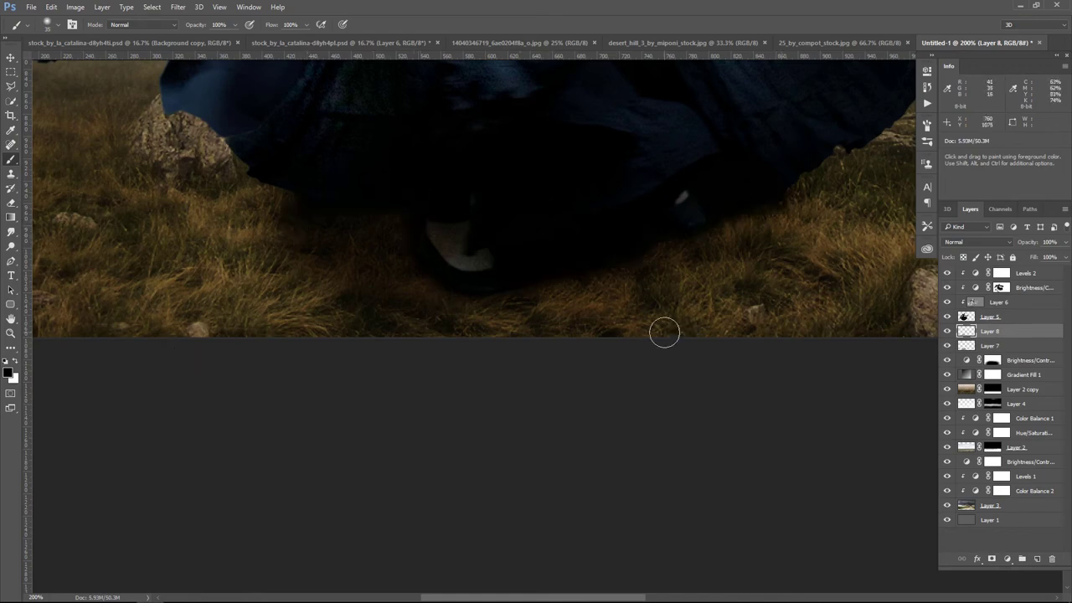
- Lower the foot-shadow Layer 8 to 79% opacity
key(ctrl+minus)
key(ctrl+minus)
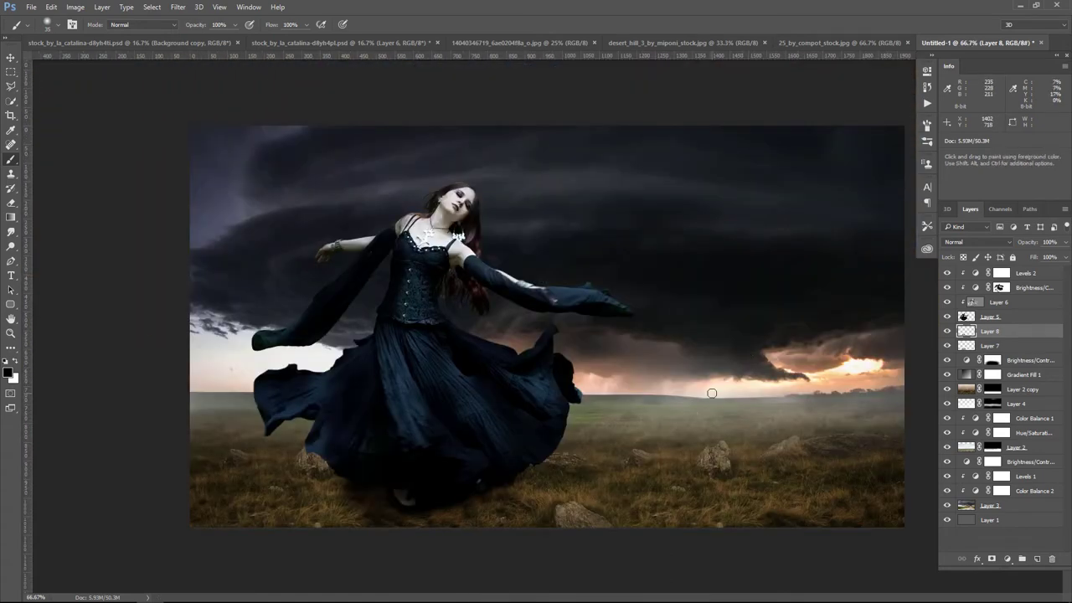
click(947, 330)
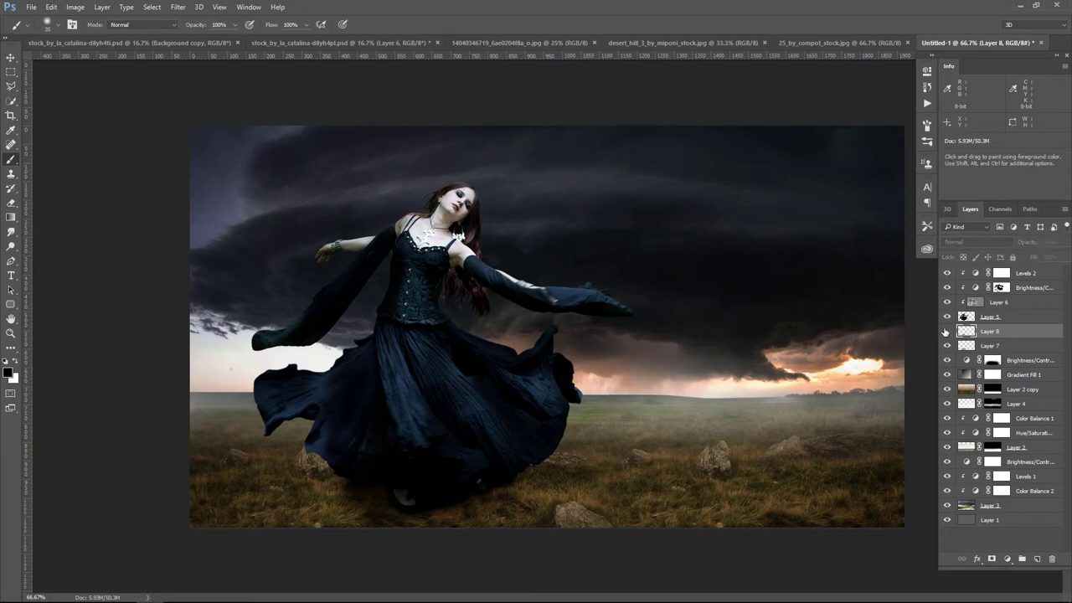
click(947, 332)
click(1065, 243)
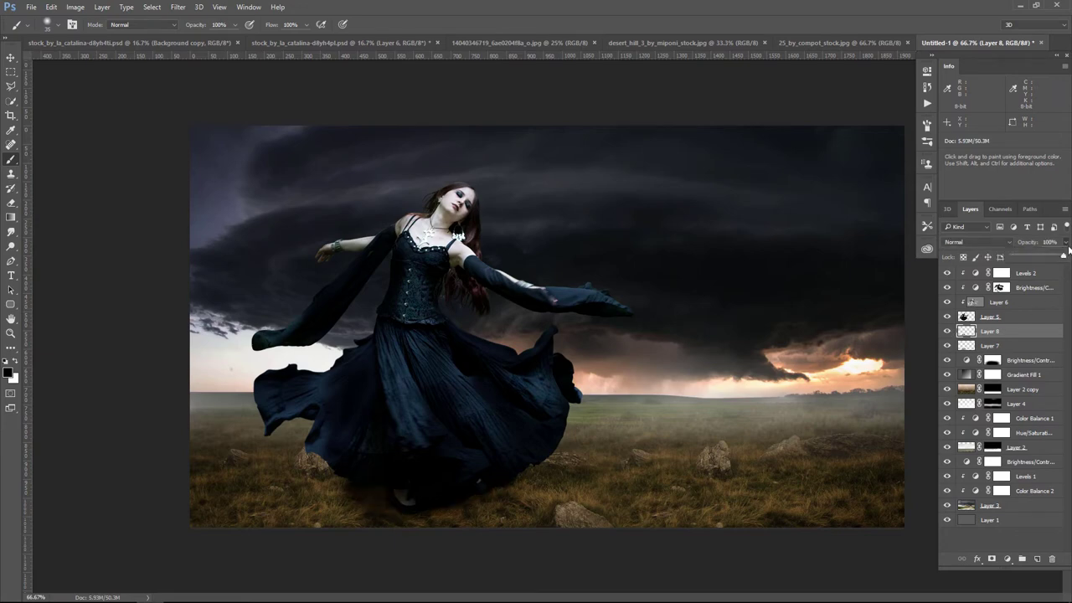
drag(1064, 257, 1053, 258)
- Add a new empty Layer 9 above Layer 5
click(1020, 305)
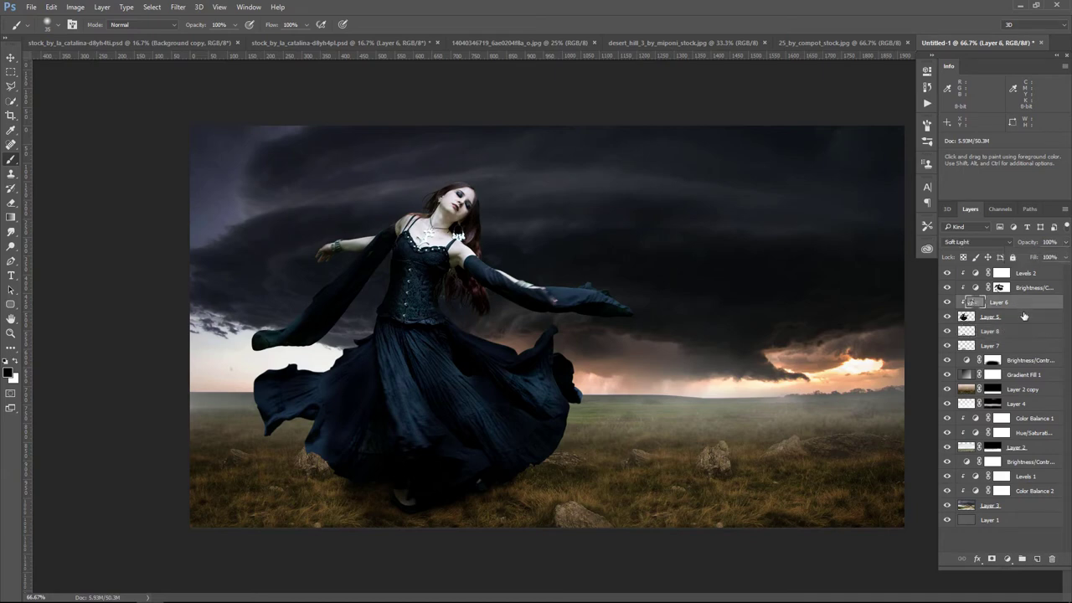
click(1022, 320)
click(1039, 560)
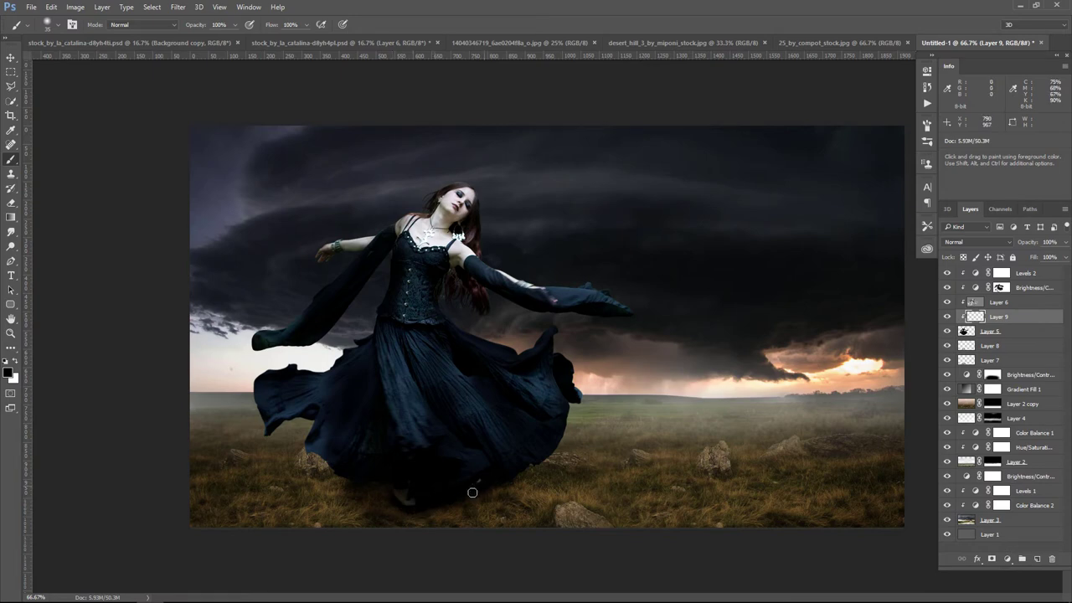
- Paint shading around the dress hem on Layer 9 and blend it as Soft Light
drag(445, 505, 421, 511)
click(947, 317)
click(947, 316)
click(976, 242)
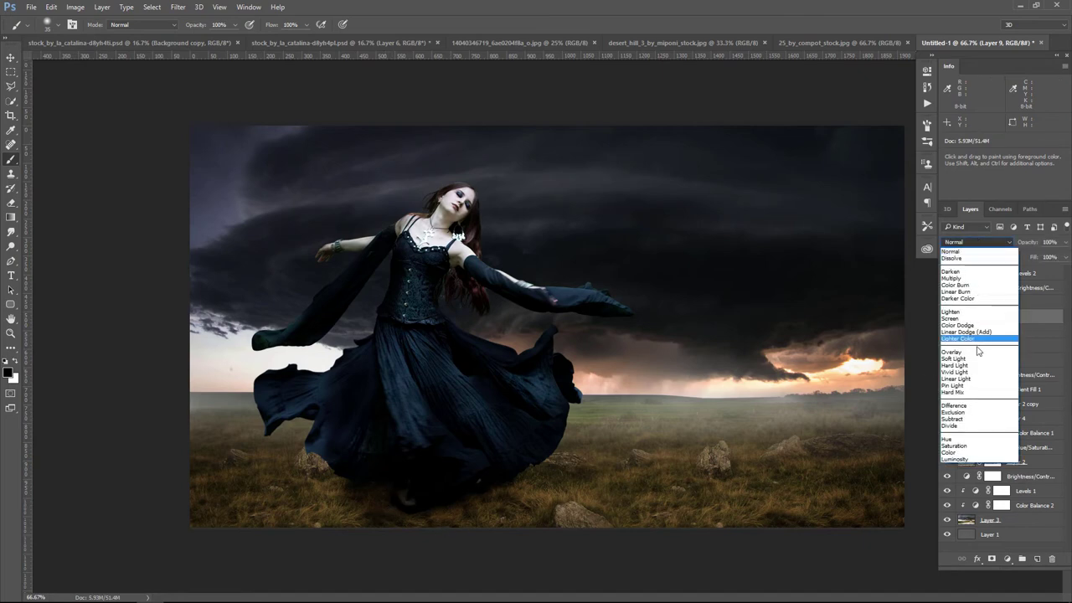
click(978, 358)
click(947, 317)
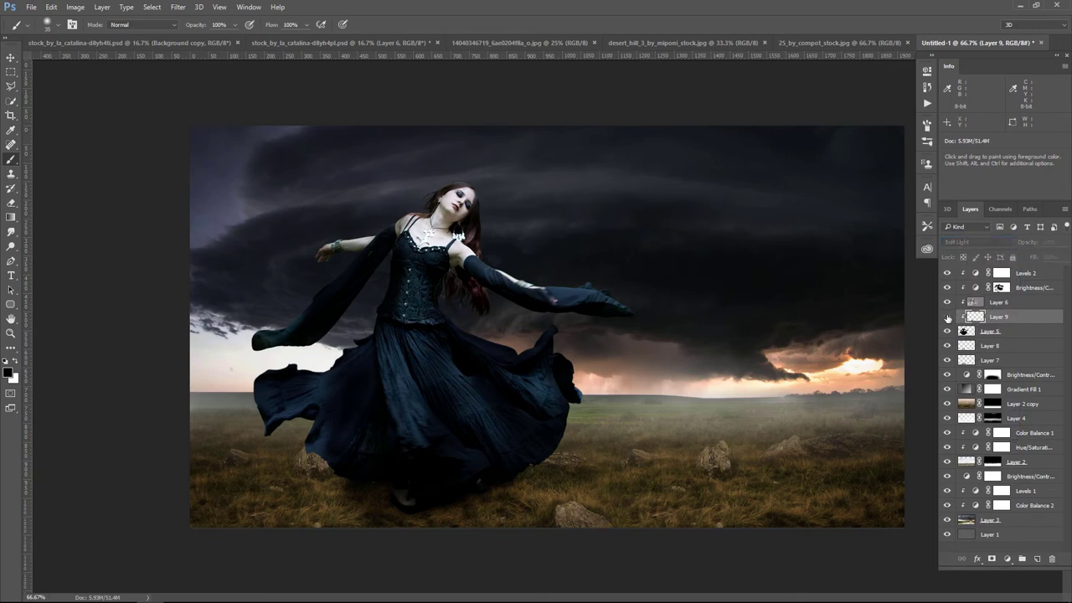
click(948, 317)
click(947, 317)
click(947, 317)
- Lower Layer 9's opacity to 84%
drag(1066, 242, 1057, 258)
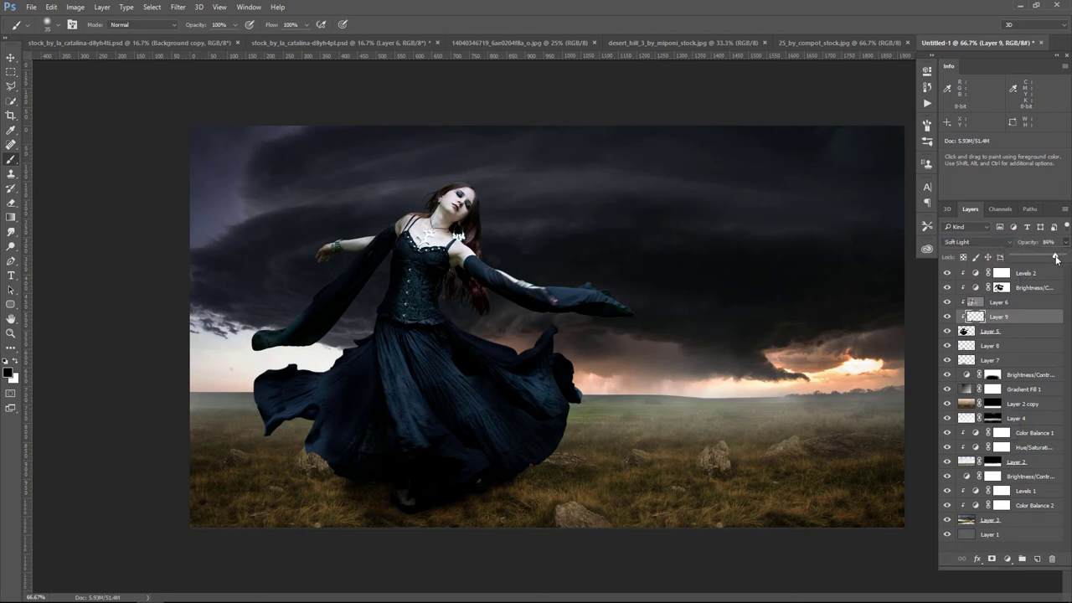
click(948, 317)
click(948, 316)
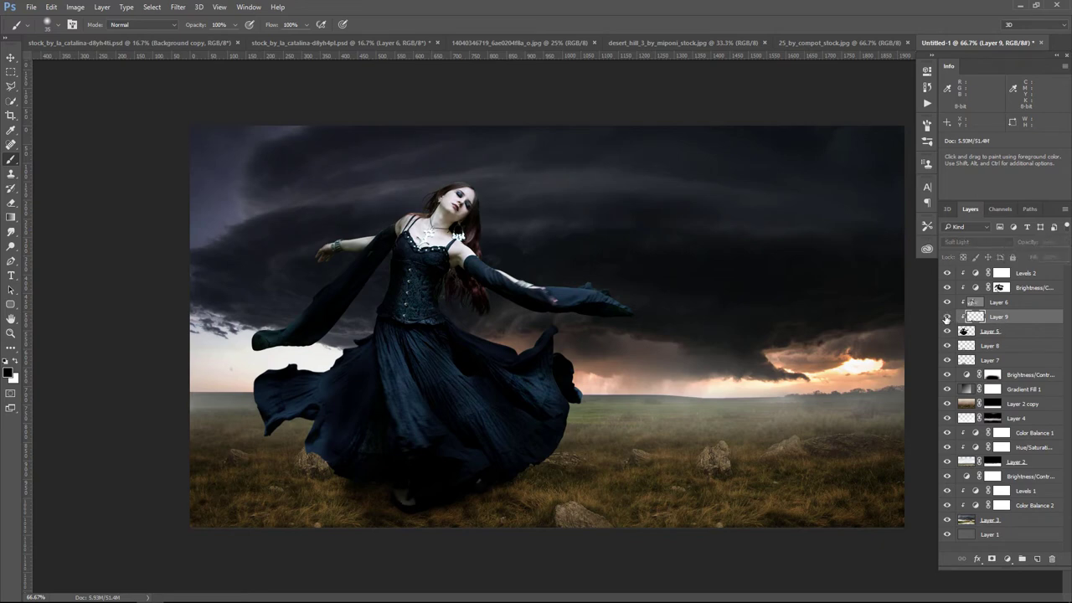
click(947, 316)
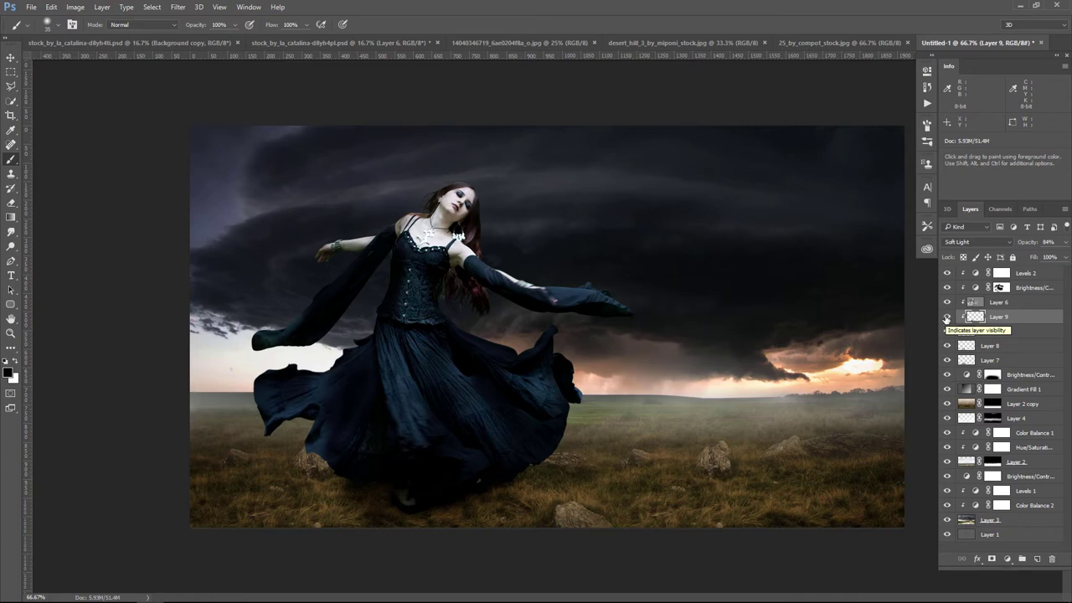
click(12, 56)
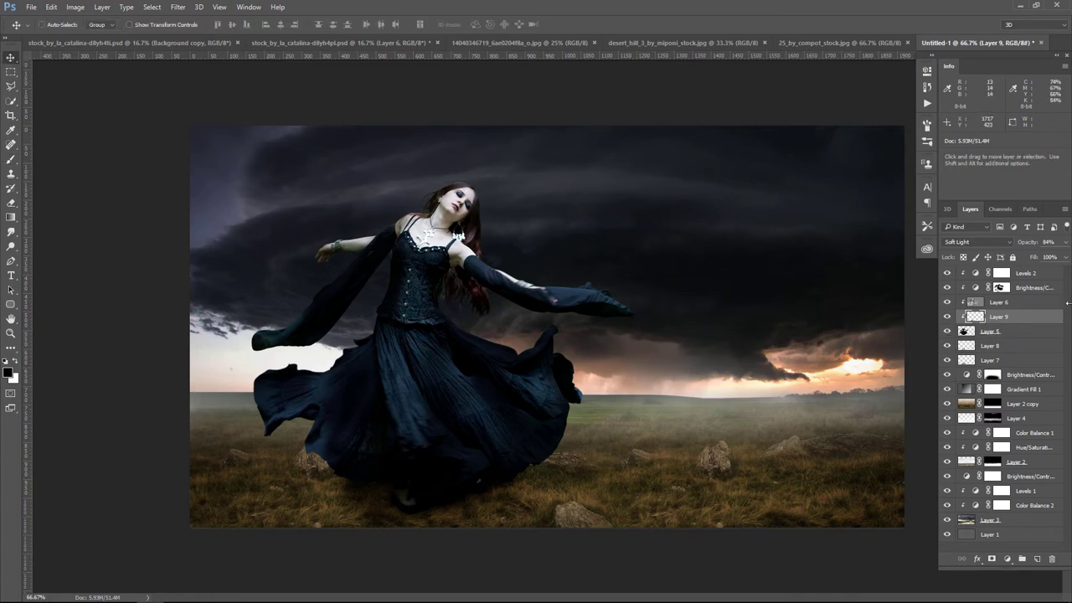
- Add a Hue/Saturation adjustment above Levels 2 with Saturation -9 and Lightness -17
click(1045, 278)
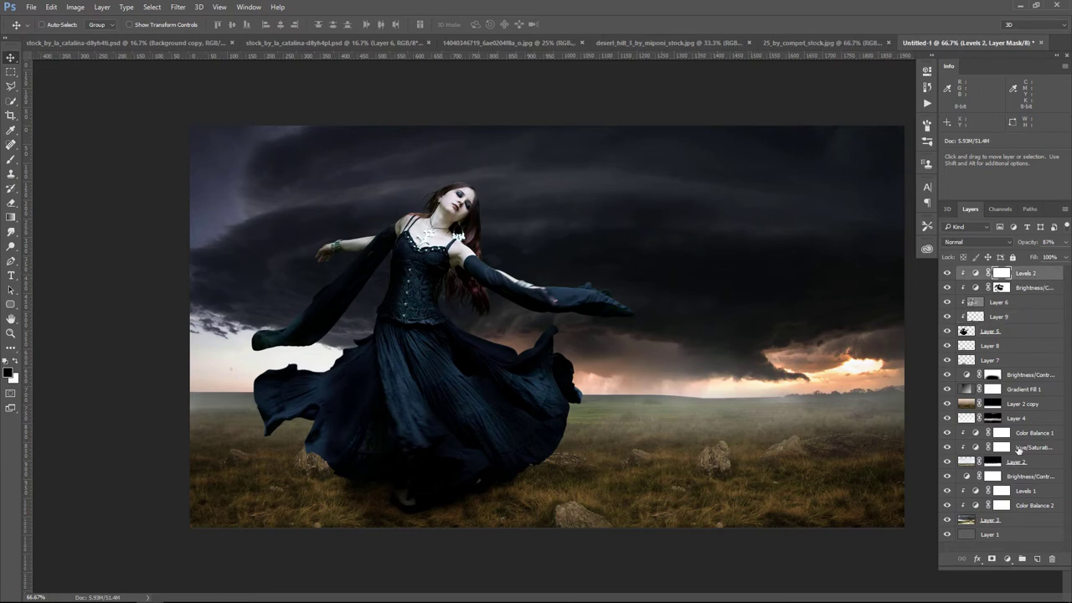
click(1008, 558)
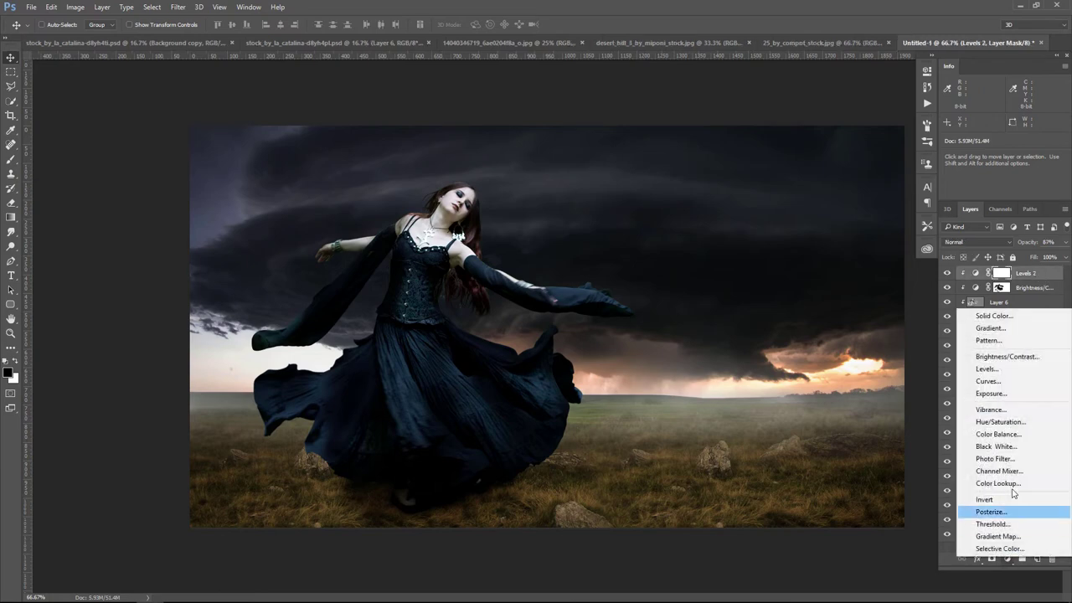
click(1001, 421)
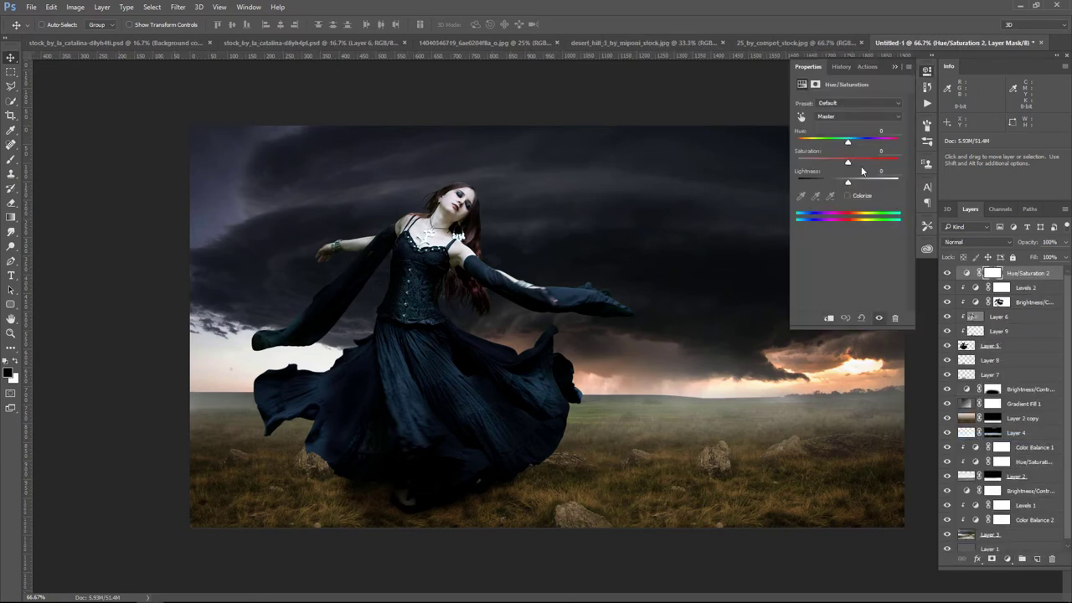
drag(848, 164, 837, 163)
mouse_move(838, 163)
mouse_down()
mouse_move(848, 179)
mouse_move(839, 184)
mouse_up()
click(830, 318)
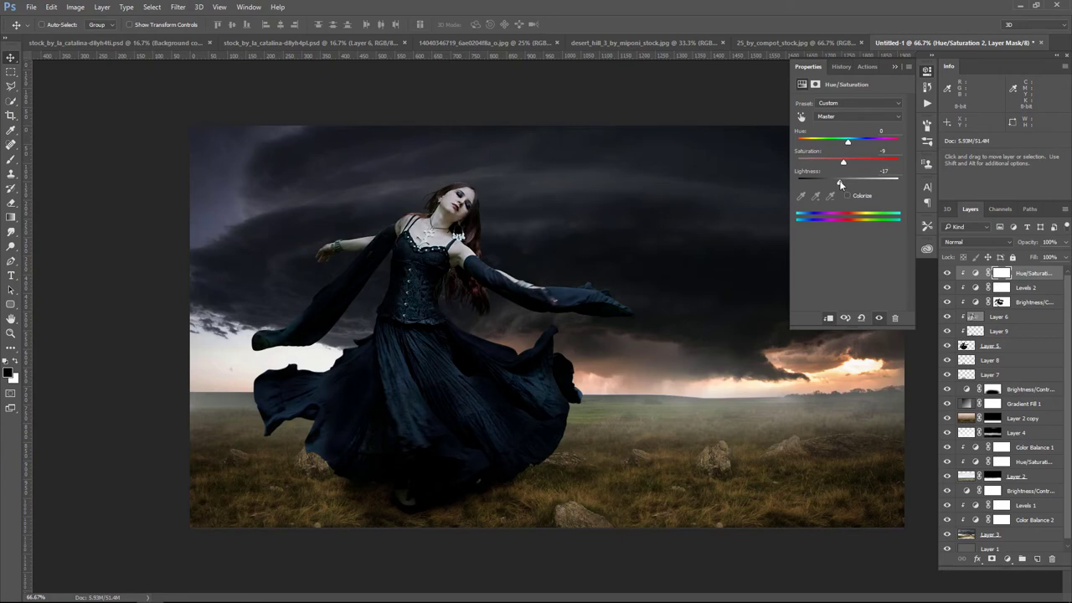
click(895, 67)
- Set the Hue/Saturation 2 adjustment's opacity to 60%
click(948, 273)
click(947, 273)
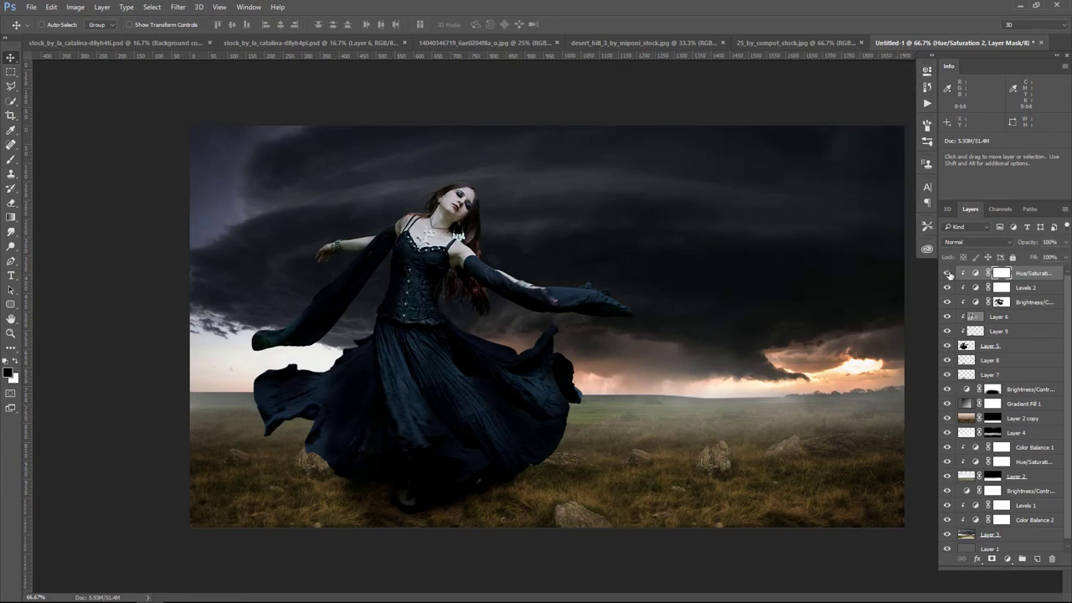
click(1066, 241)
drag(1063, 258, 1047, 258)
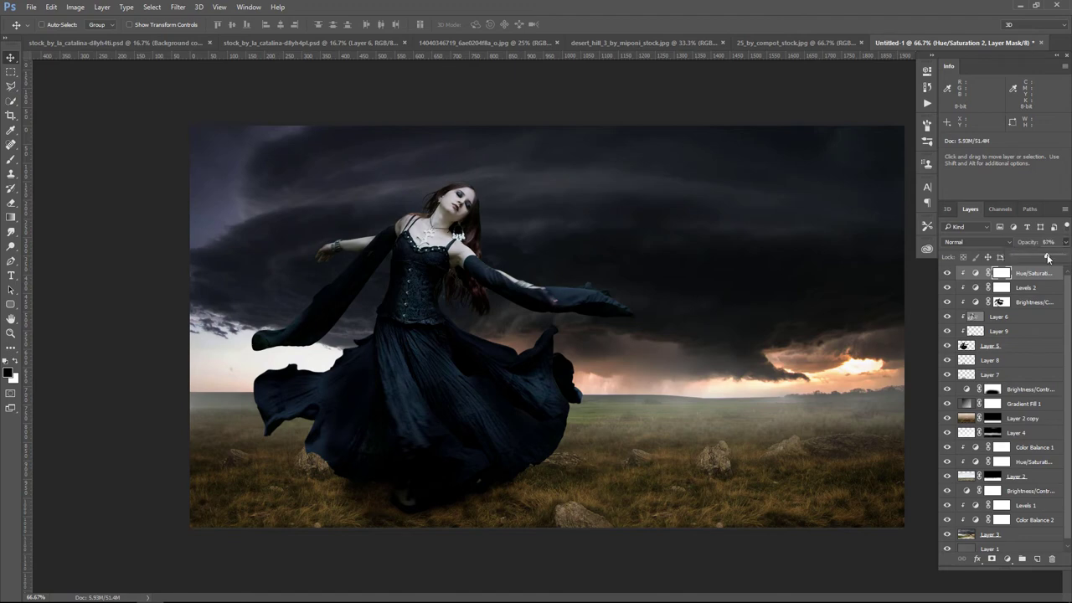
click(948, 273)
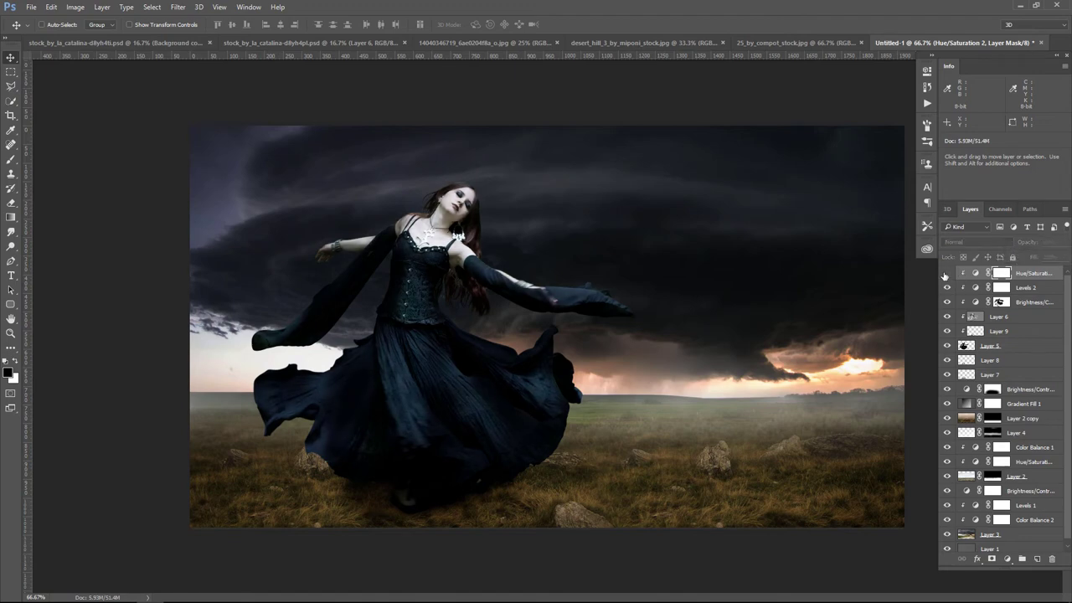
click(947, 273)
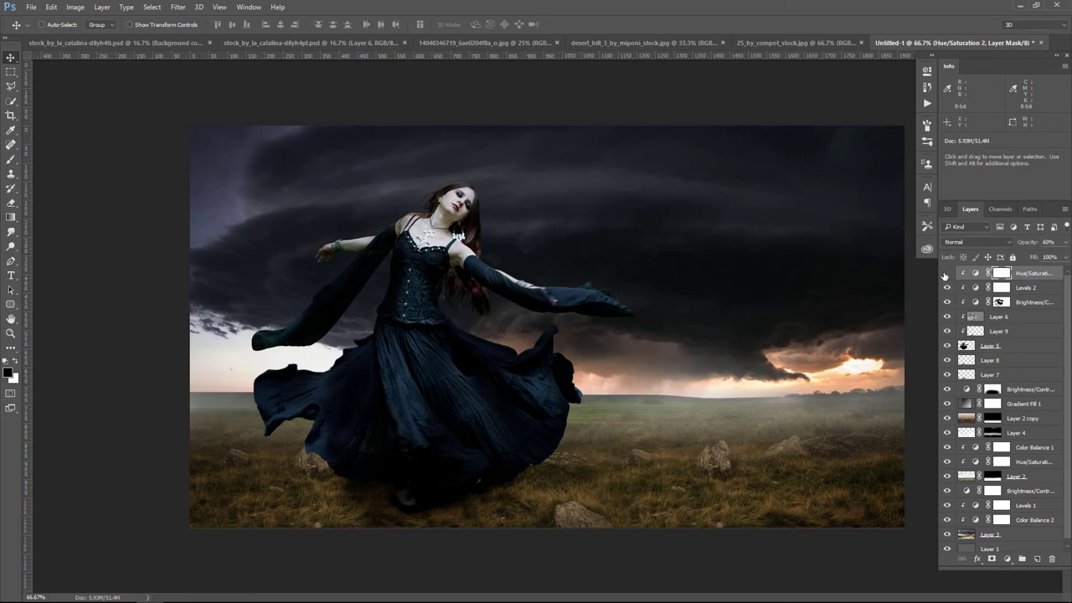
click(947, 273)
click(947, 273)
click(948, 274)
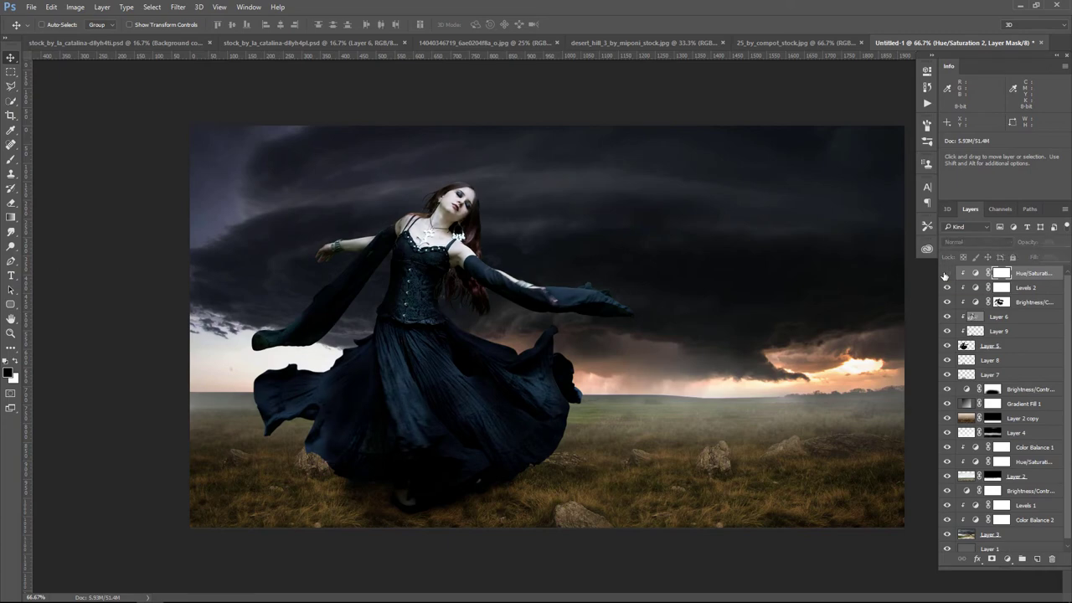
click(947, 274)
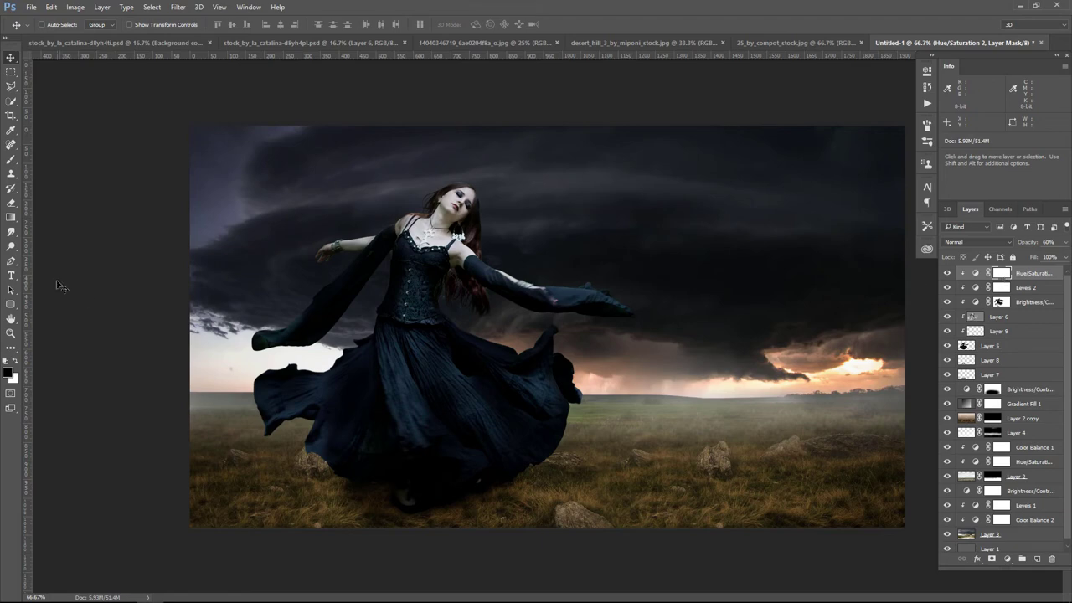
- Brush the Hue/Saturation 2 mask off the lower dress and both sleeves
click(11, 161)
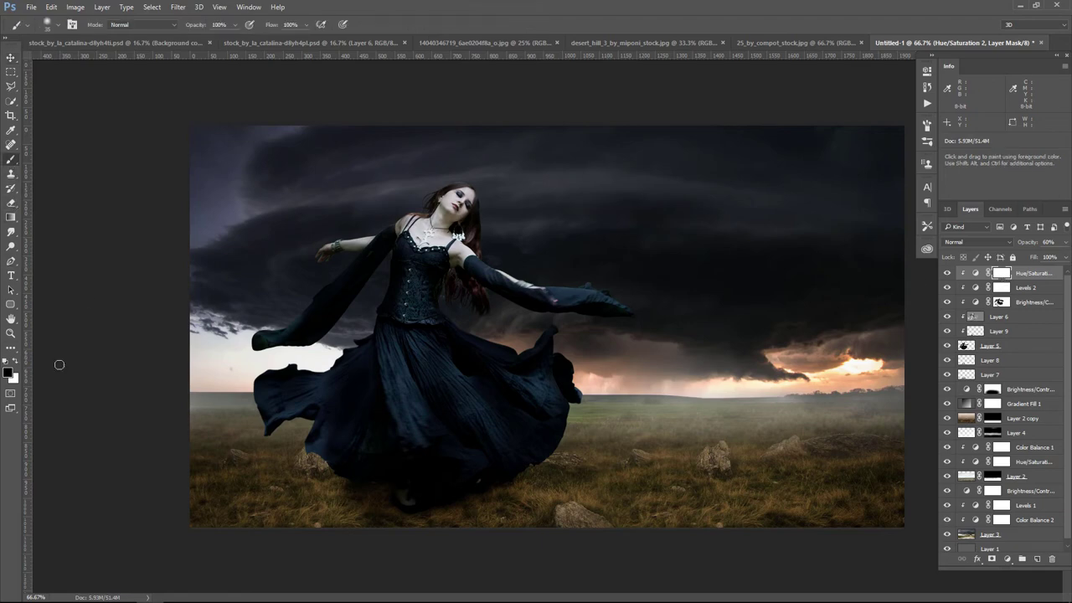
key(bracketright)
key(bracketright)
key(bracketright)
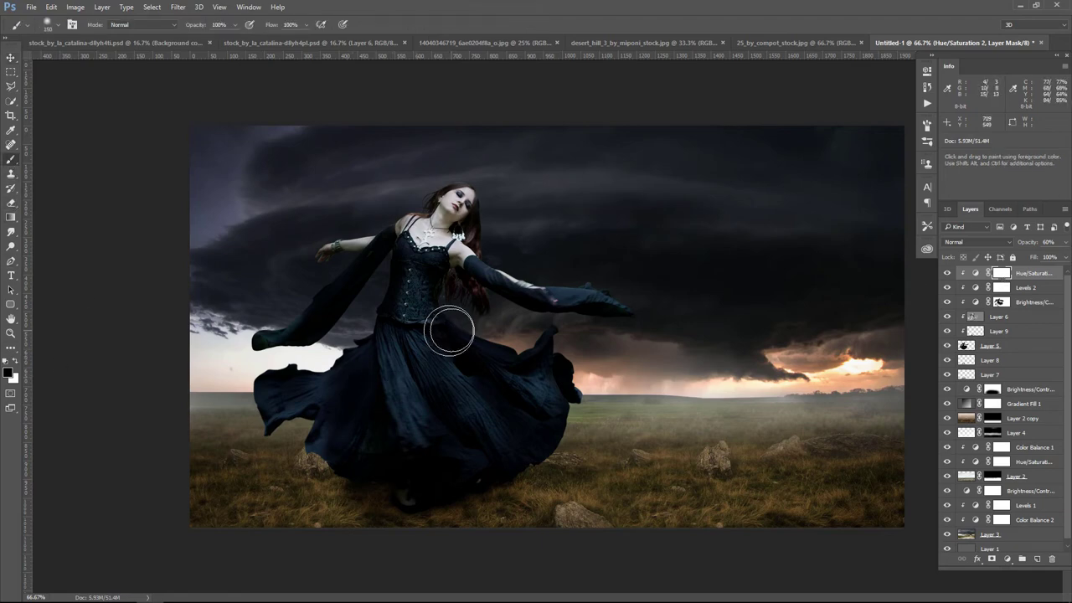
key(bracketright)
key(bracketright)
key(bracketright)
drag(402, 318, 498, 428)
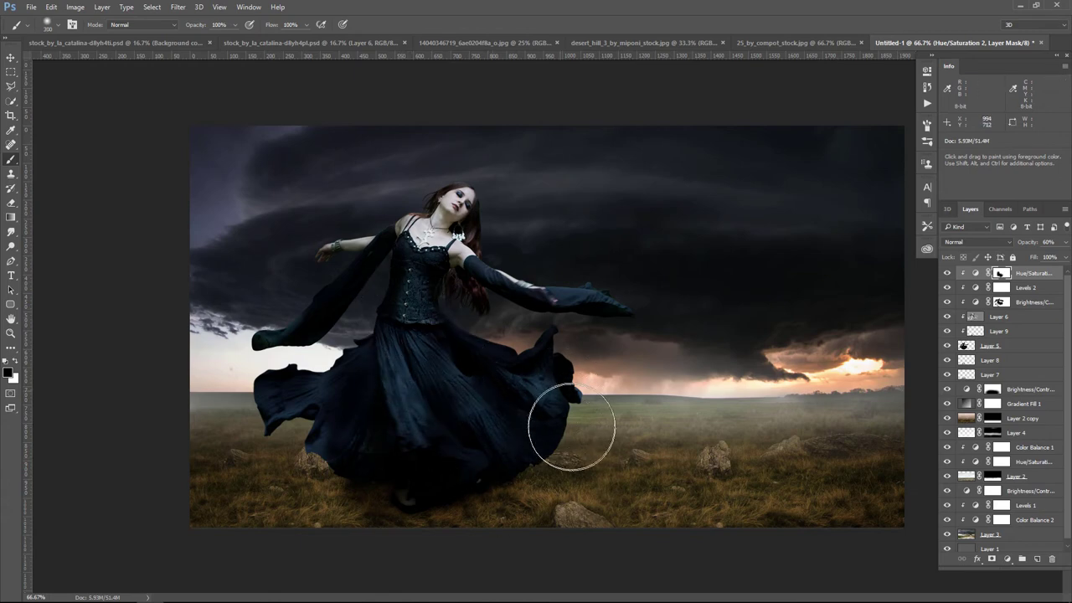
drag(282, 443, 279, 307)
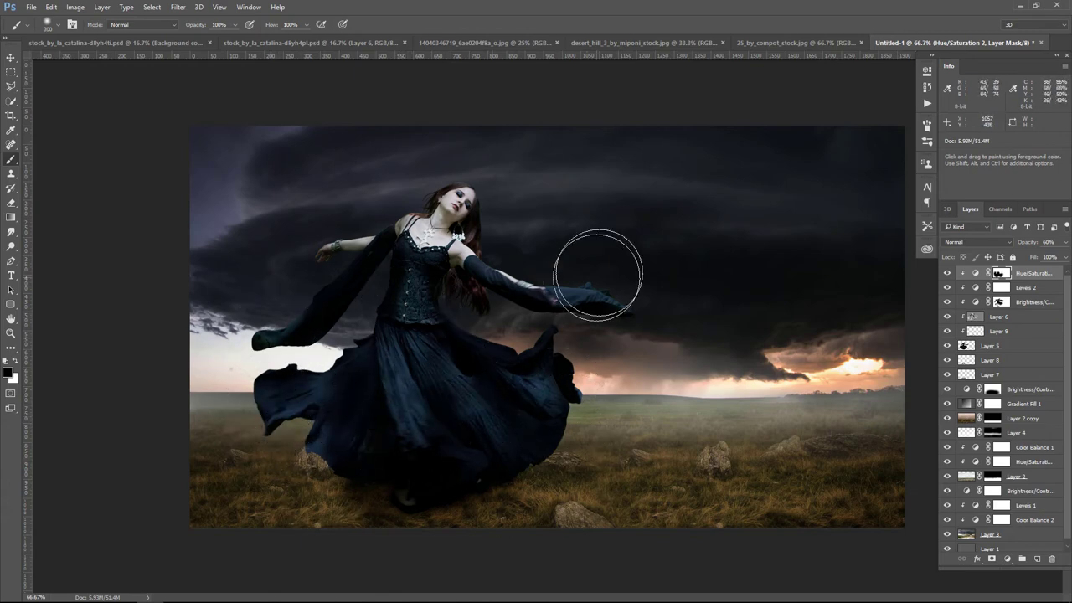
drag(598, 268, 618, 296)
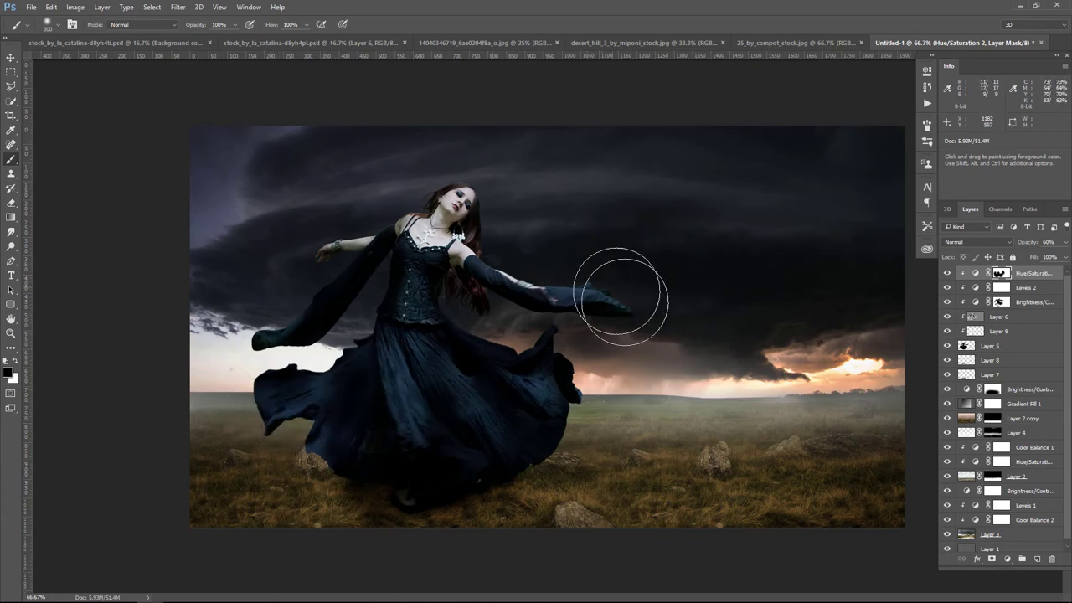
click(947, 274)
click(947, 275)
click(947, 275)
click(947, 275)
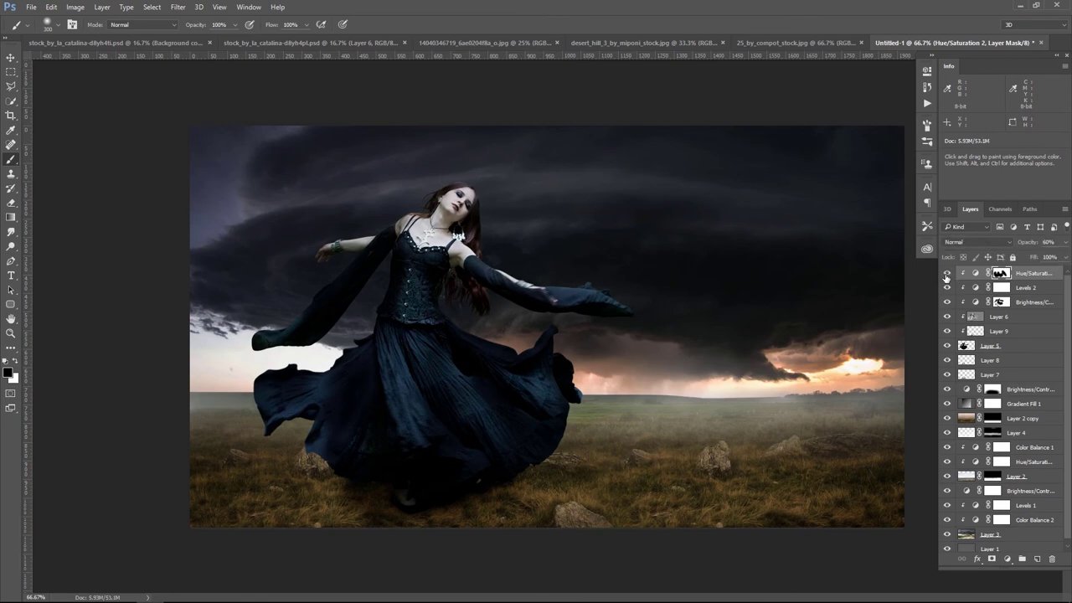
click(12, 57)
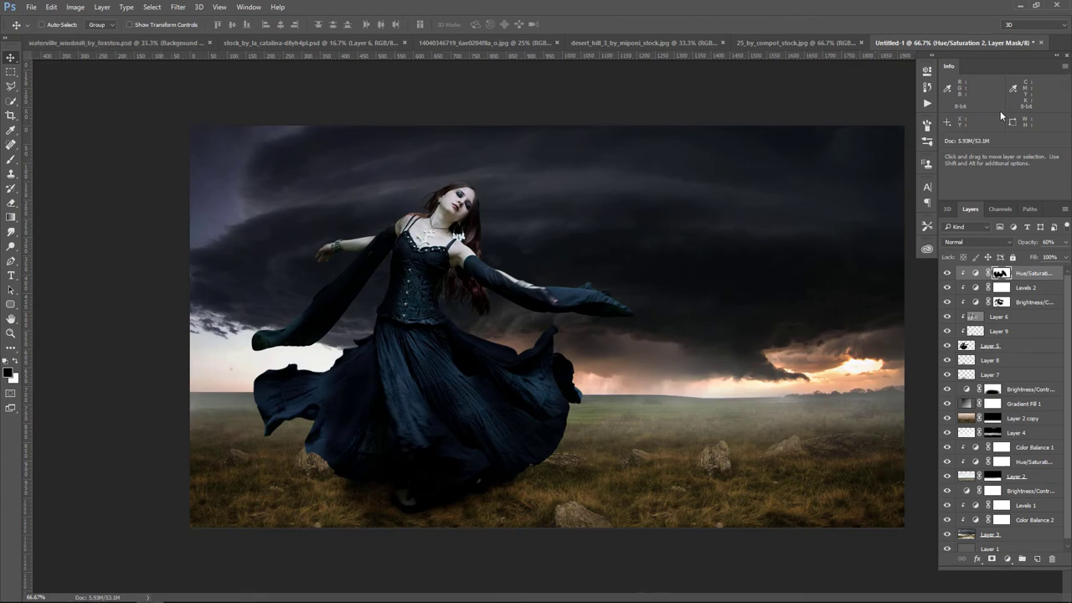
- Bring the windmill layer into the composite, position it in the field, and delete its mask
click(74, 39)
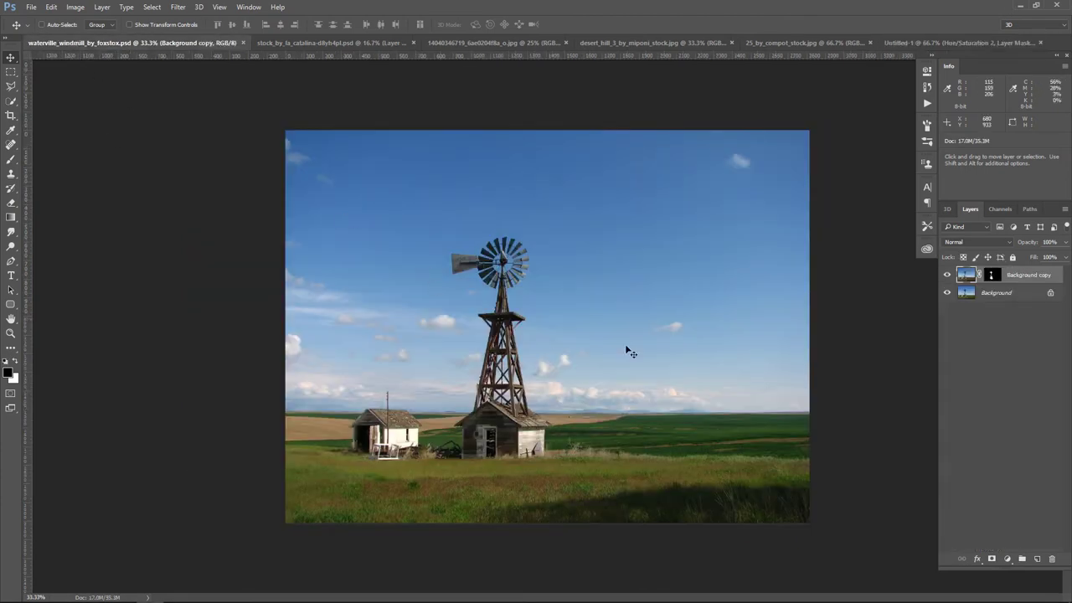
mouse_move(536, 352)
mouse_down()
mouse_move(600, 350)
mouse_move(934, 45)
mouse_move(706, 290)
mouse_up()
key(ctrl+t)
mouse_move(469, 326)
mouse_down()
mouse_move(478, 370)
mouse_move(551, 180)
mouse_up()
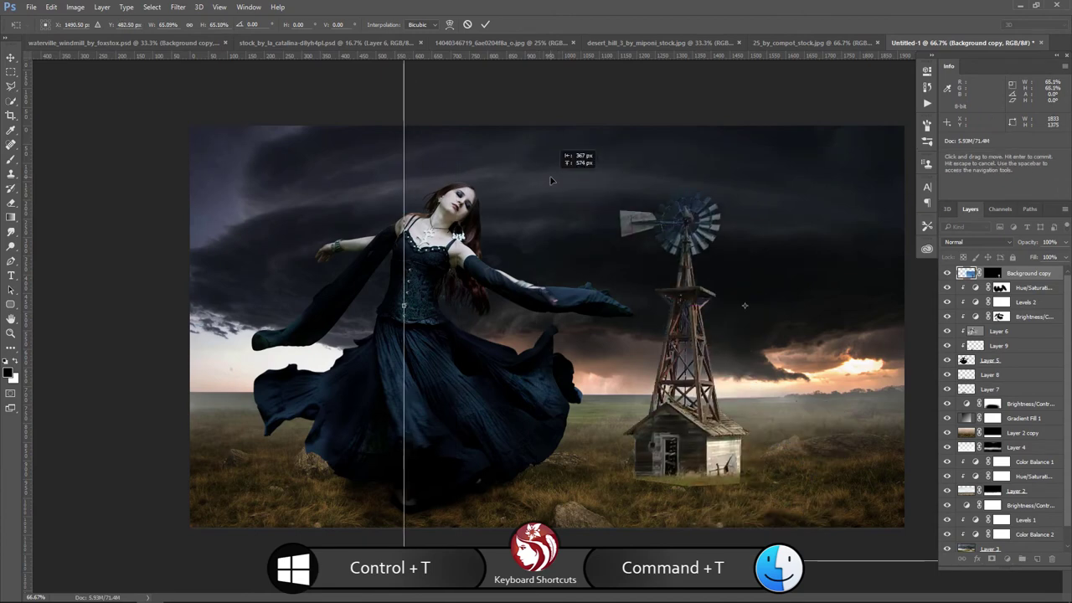
key(Return)
right_click(992, 273)
click(963, 297)
- Scale the windmill to about 93% and set it on the right-edge horizon
drag(648, 432, 787, 365)
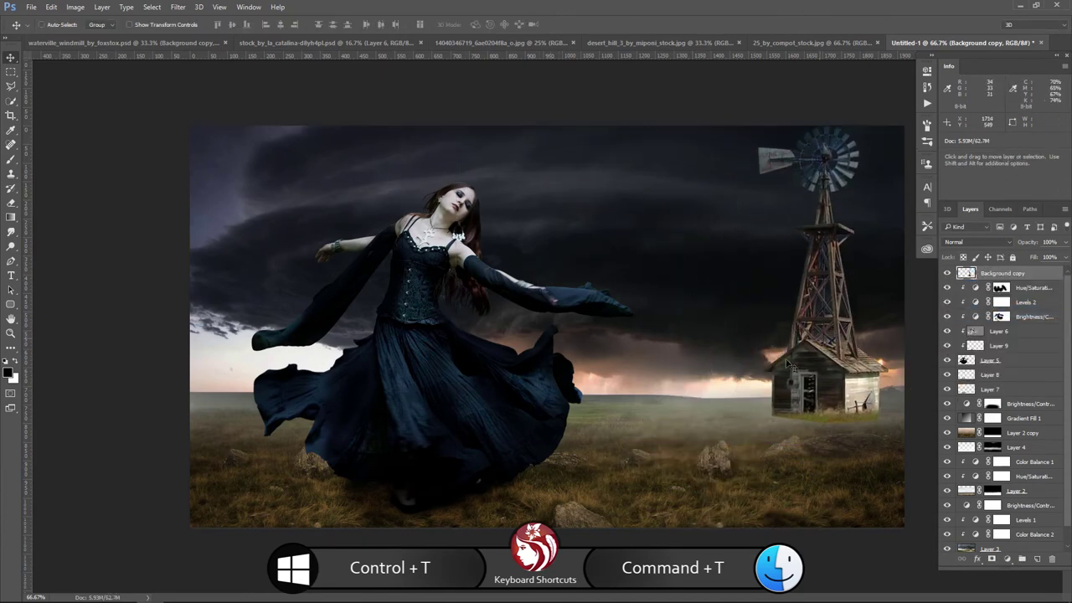
key(ctrl+t)
drag(758, 126, 763, 135)
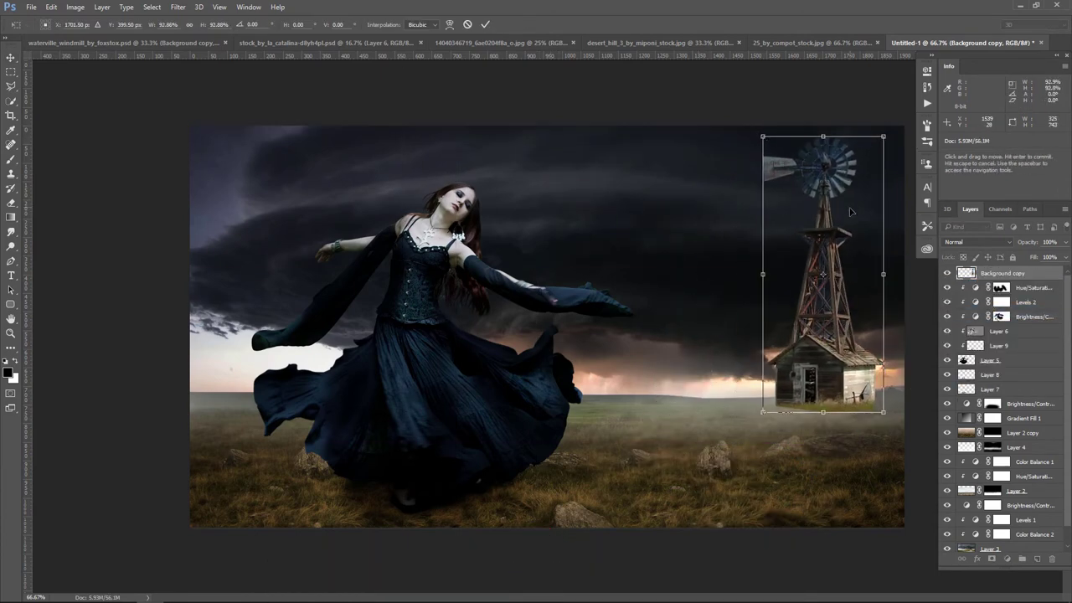
key(Return)
drag(810, 253, 817, 269)
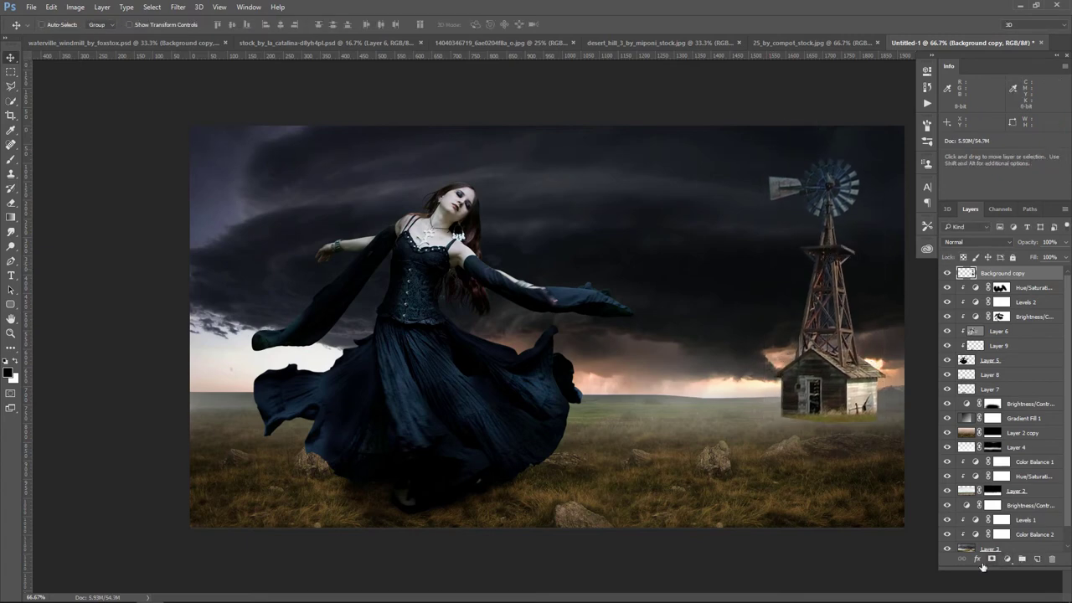
- Add a Hue/Saturation adjustment clipped to the windmill, desaturating it to Saturation -68
click(1008, 561)
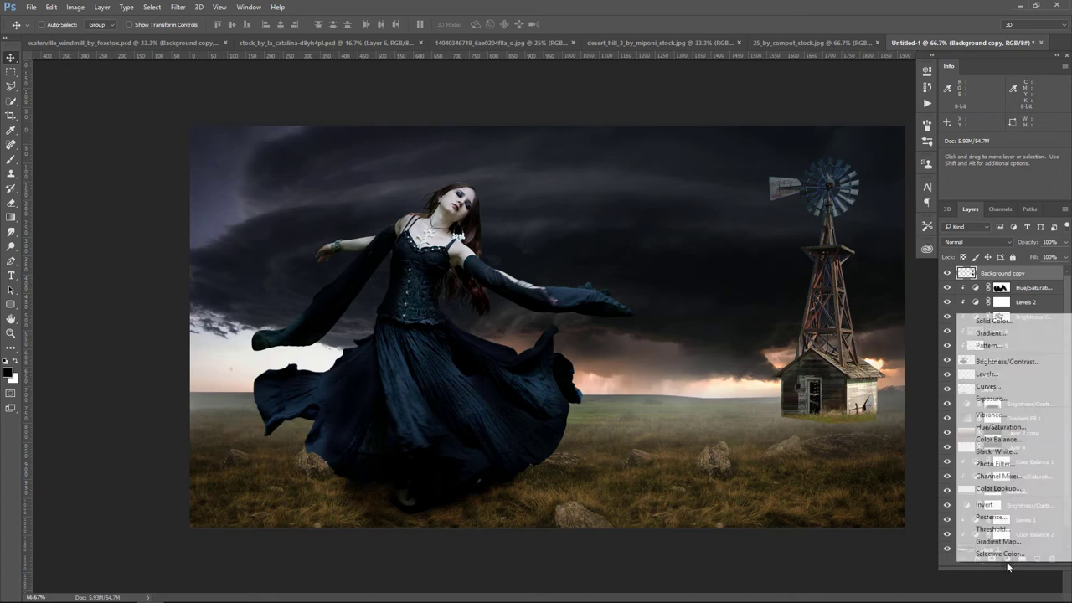
click(1010, 427)
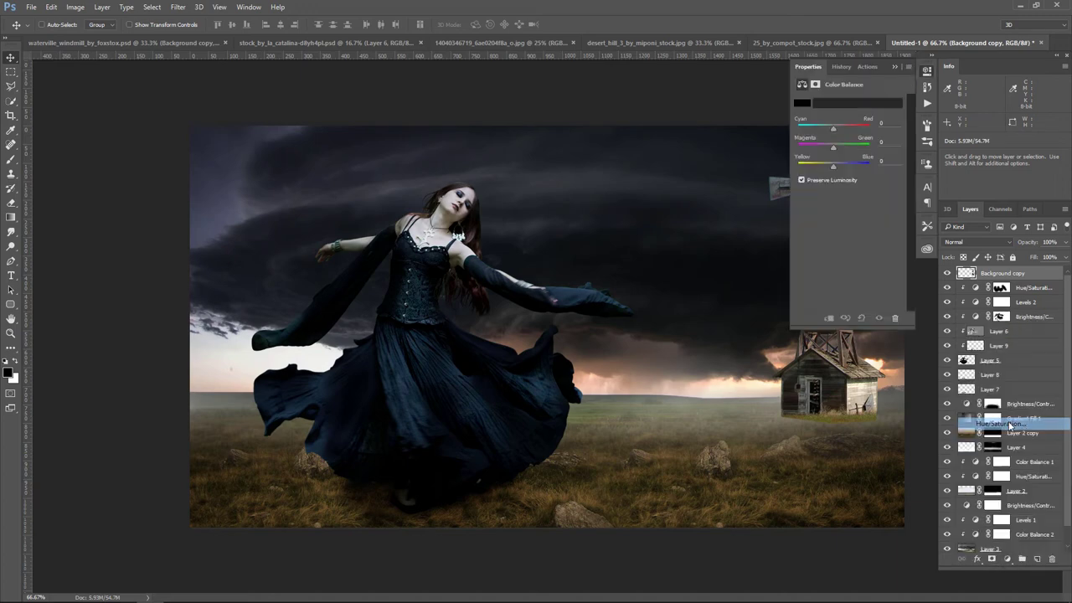
click(830, 318)
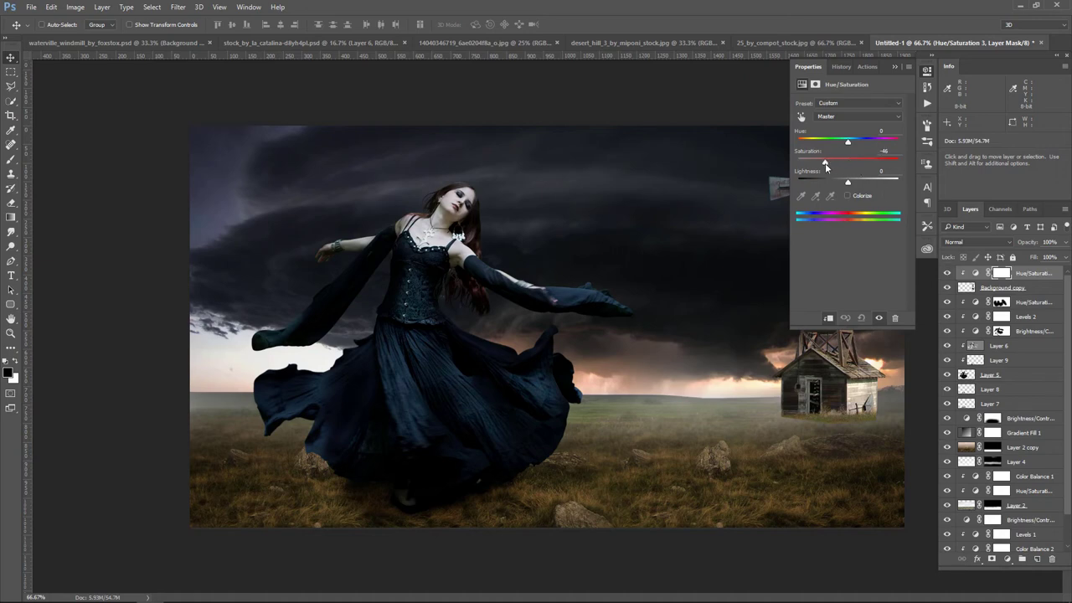
drag(848, 182, 837, 183)
click(895, 67)
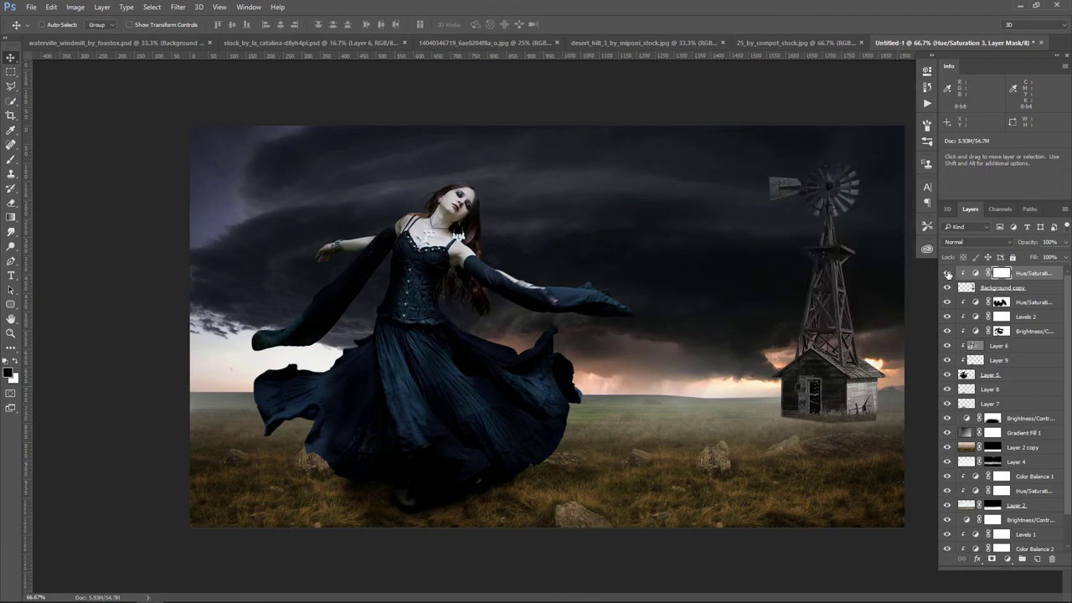
click(948, 274)
click(948, 274)
- Fine-tune the windmill's lightness to -17 and add a new clipped Layer 10 above
double_click(977, 276)
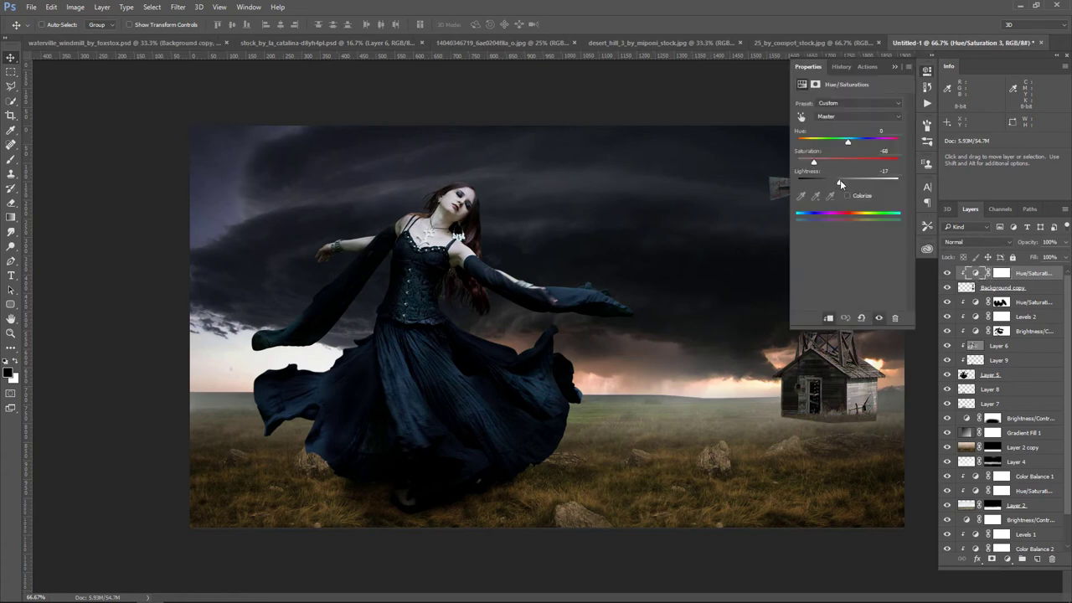
drag(841, 179, 844, 180)
click(895, 67)
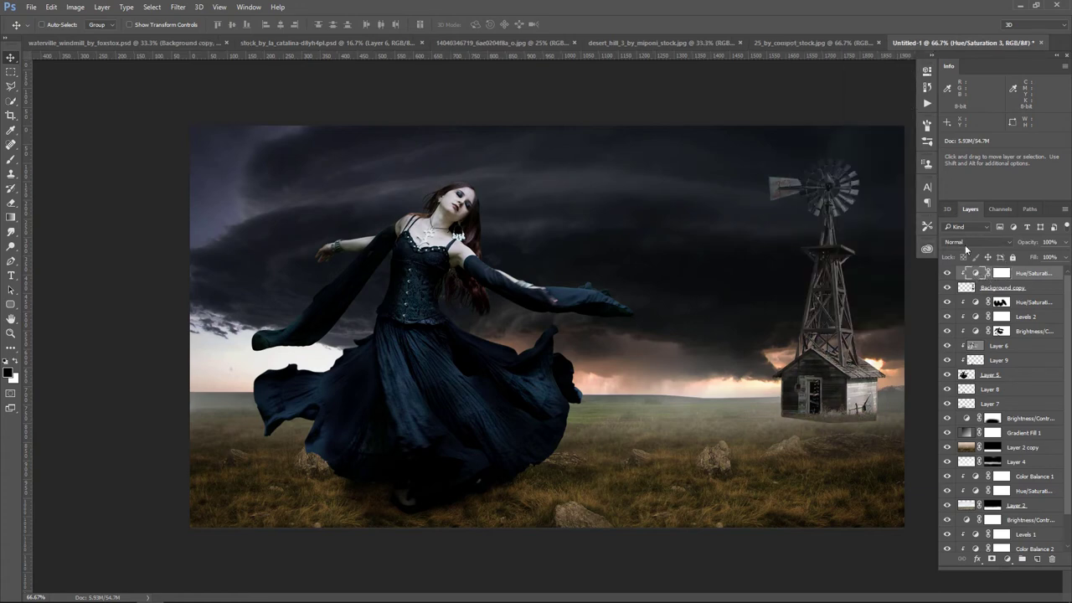
click(947, 274)
click(947, 274)
click(1038, 558)
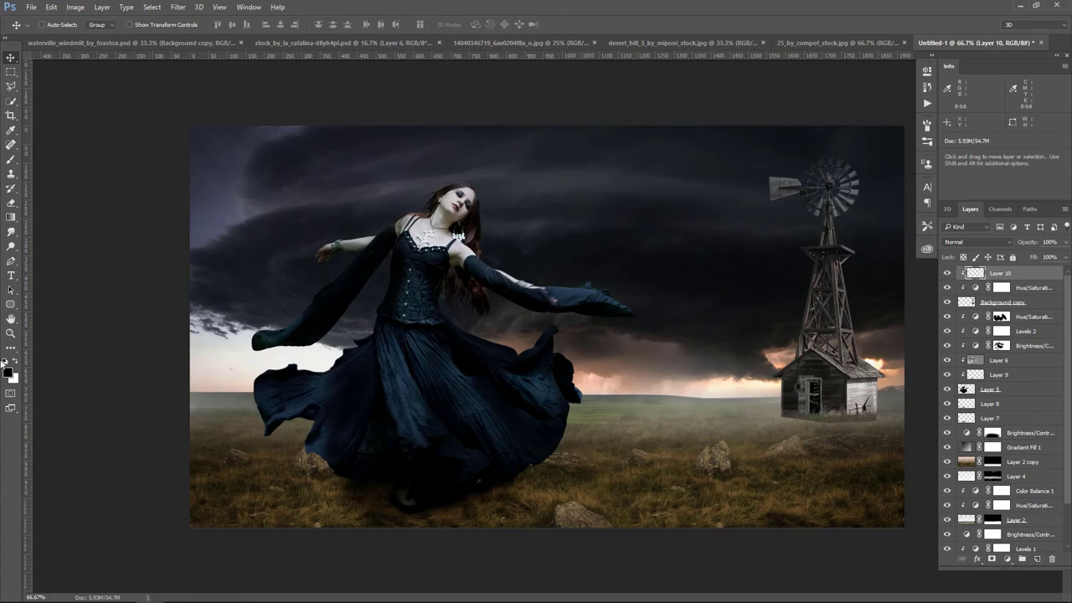
- Paint dark over the windmill head and tower on Layer 10 with a 150 px brush
click(10, 159)
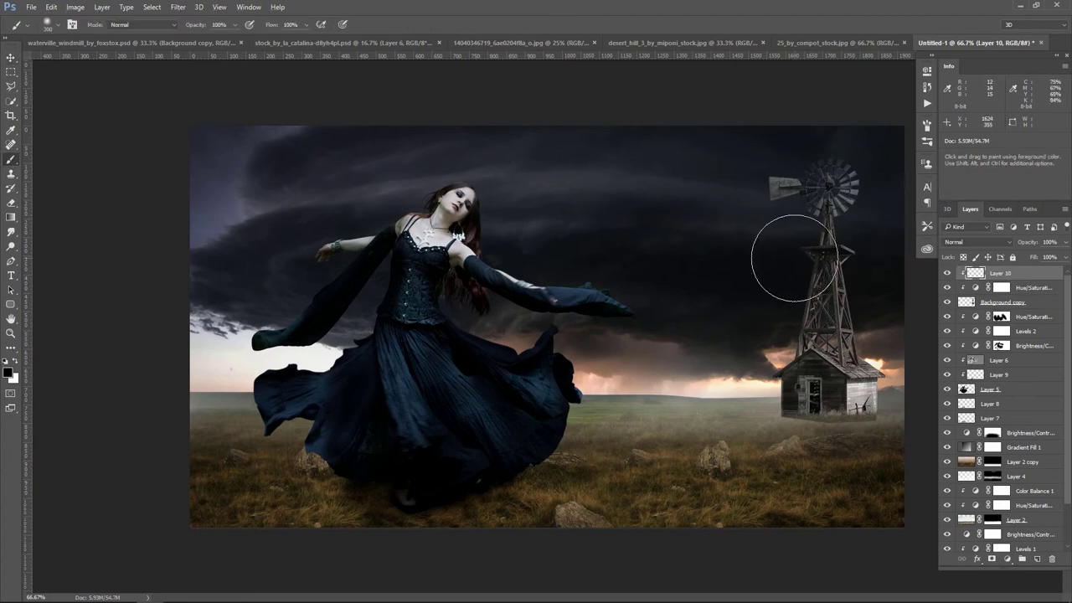
key(bracketleft)
key(bracketleft)
key(bracketleft)
mouse_move(829, 180)
mouse_down()
mouse_move(850, 408)
mouse_move(838, 527)
mouse_up()
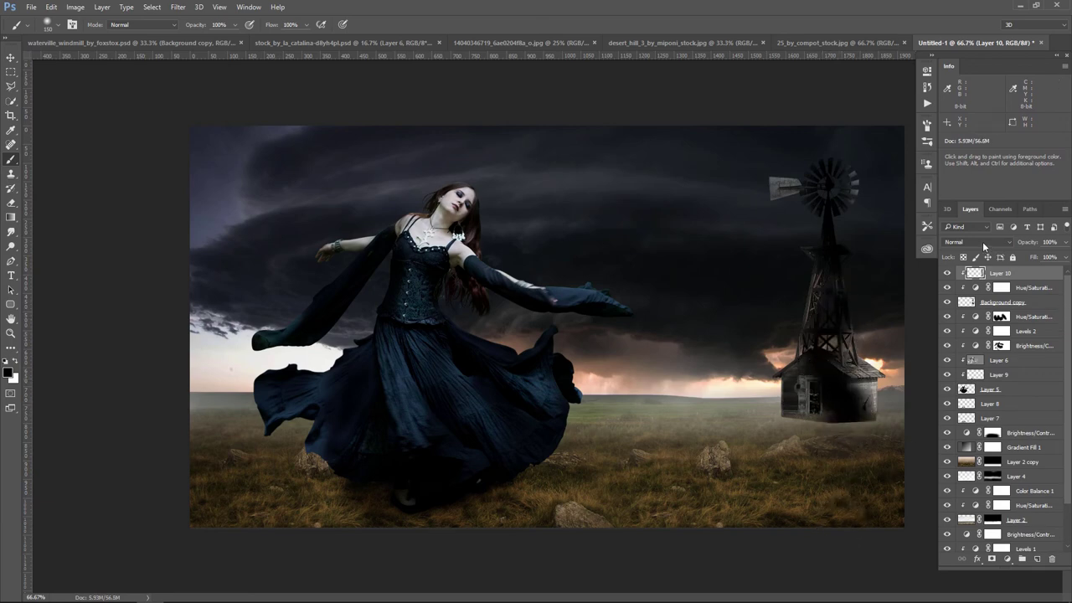
- Set Layer 10 to Soft Light at 79% opacity and add a layer mask
click(985, 246)
click(979, 361)
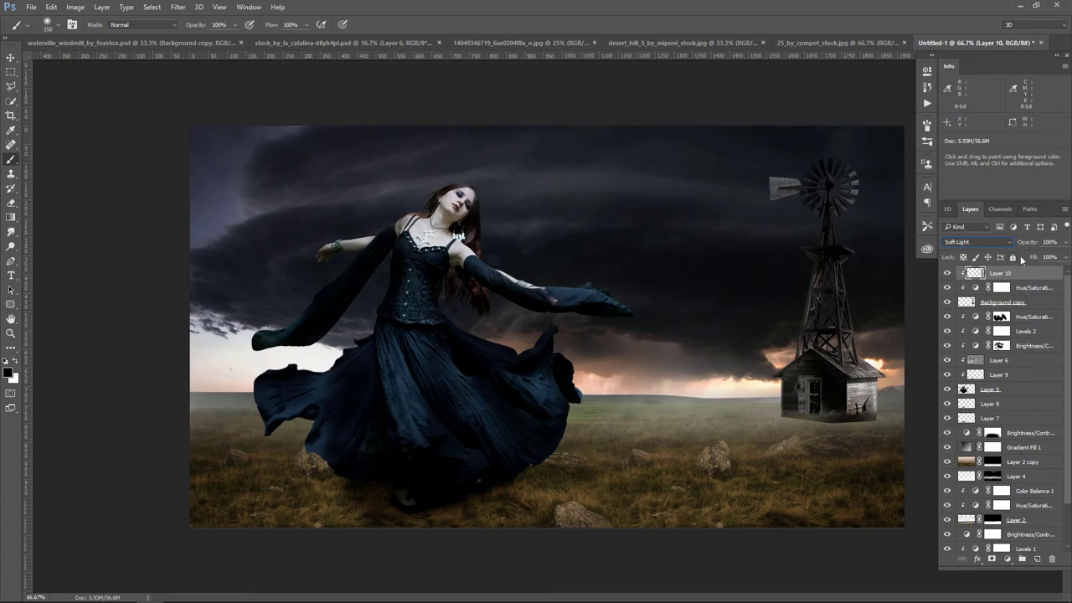
click(1065, 242)
drag(1064, 257, 1047, 257)
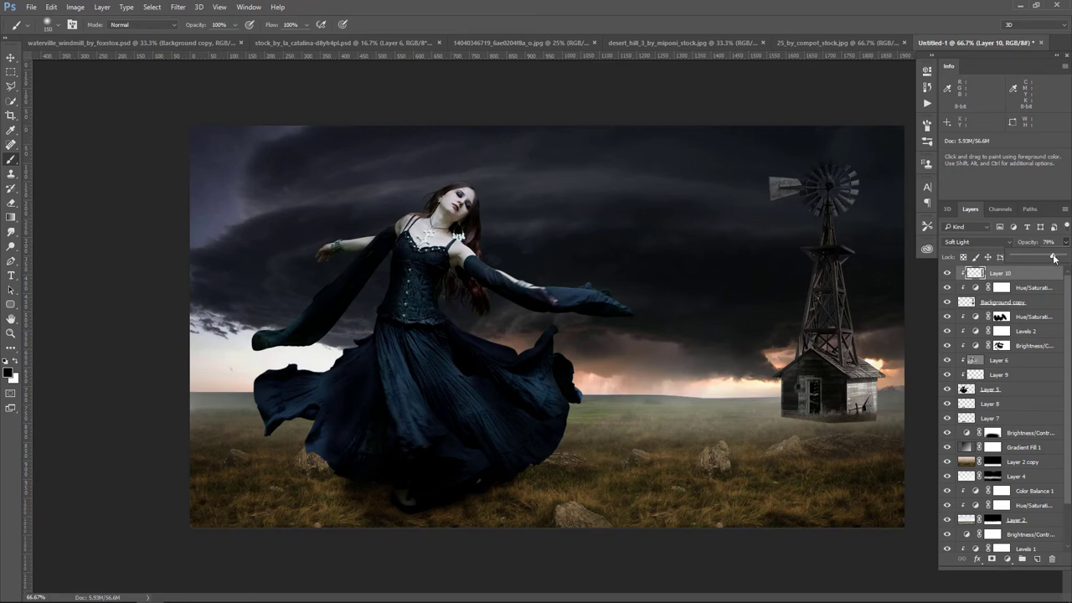
click(1019, 285)
click(992, 560)
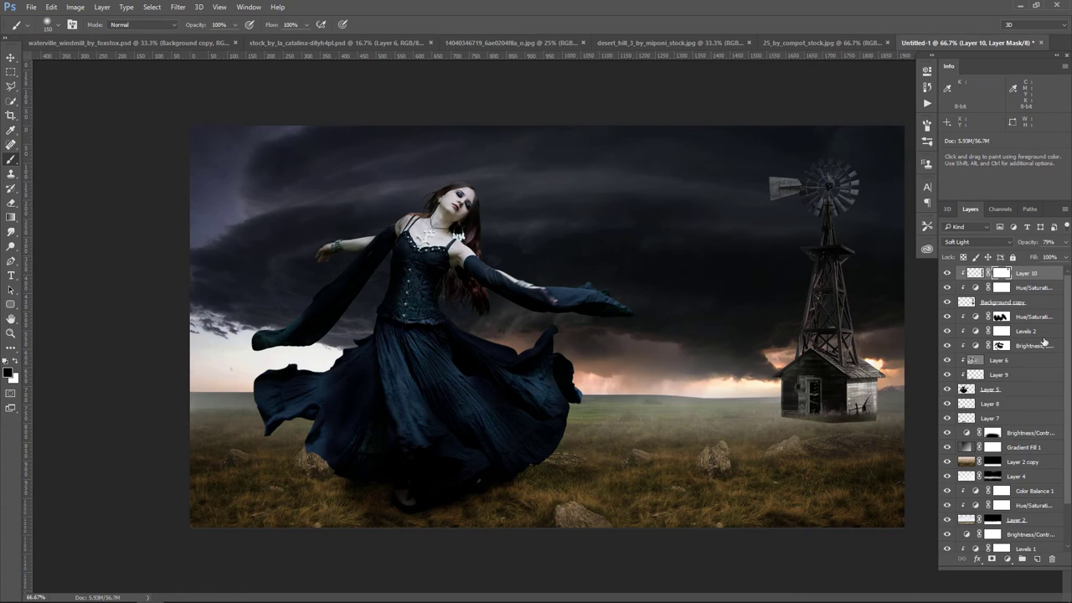
- Add a clipped Brightness/Contrast adjustment with Brightness -42 and Contrast 62
click(1007, 560)
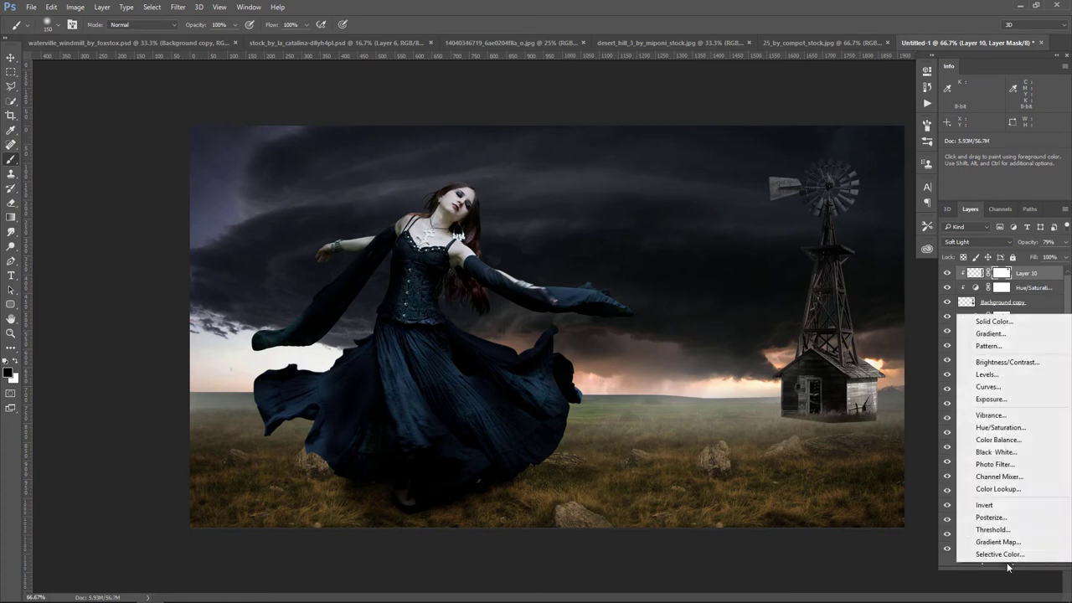
click(1007, 362)
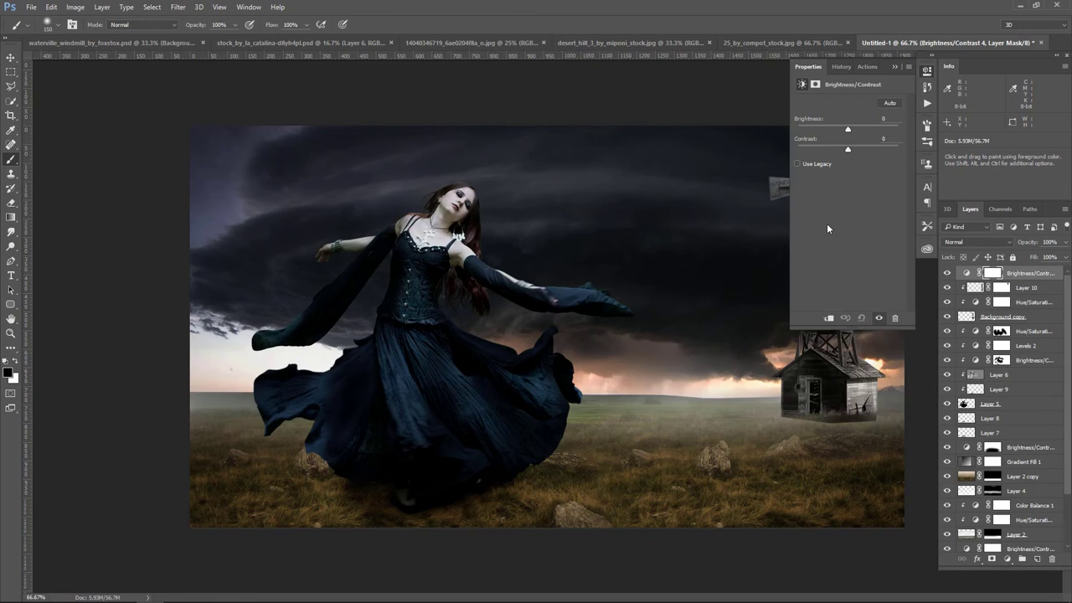
click(831, 319)
mouse_move(848, 130)
mouse_down()
mouse_move(834, 130)
mouse_move(868, 149)
mouse_up()
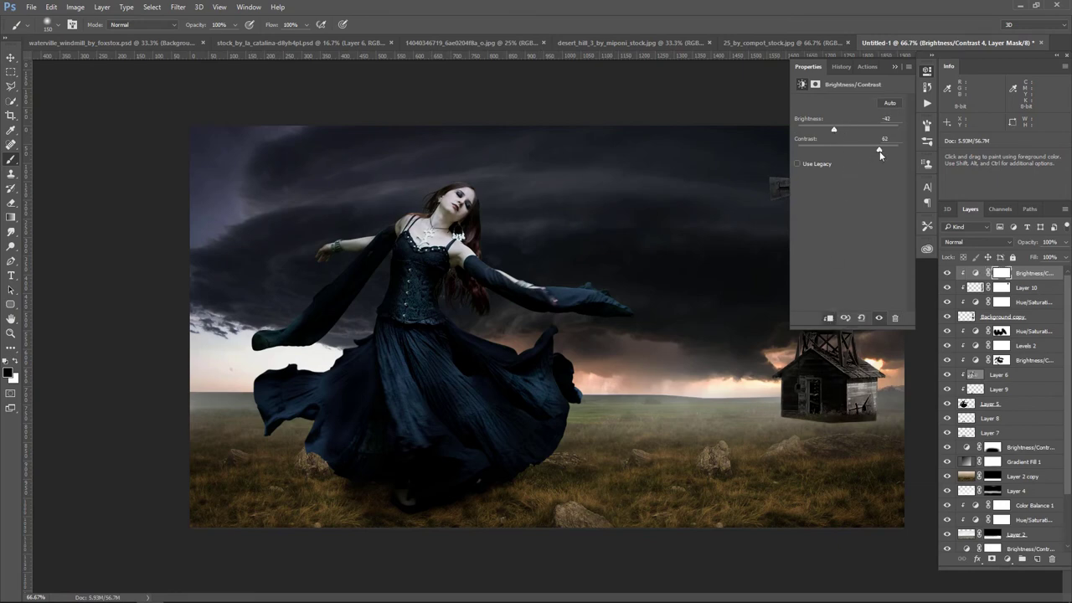
click(895, 66)
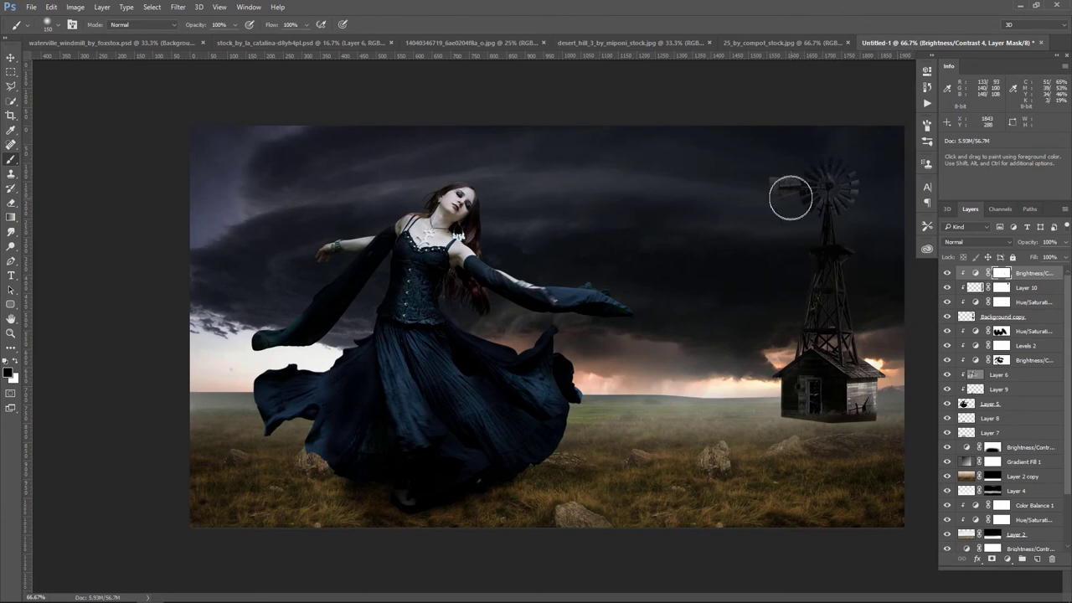
- Paint its mask so the windmill blades, tower and roof stay brighter
mouse_move(790, 192)
mouse_down()
mouse_move(821, 204)
mouse_move(821, 243)
mouse_up()
drag(783, 315, 811, 373)
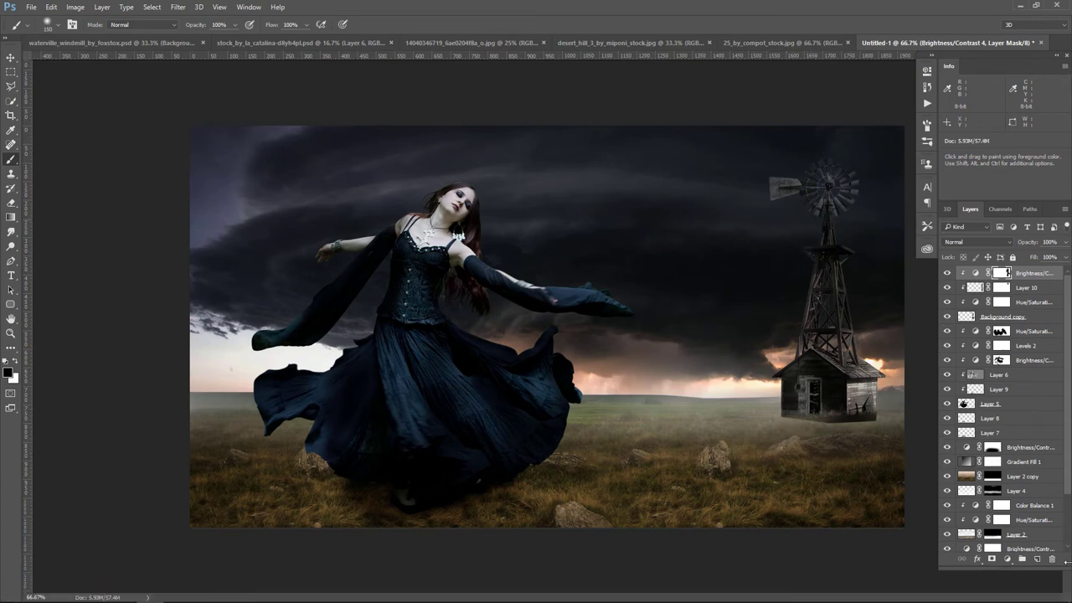
click(1008, 558)
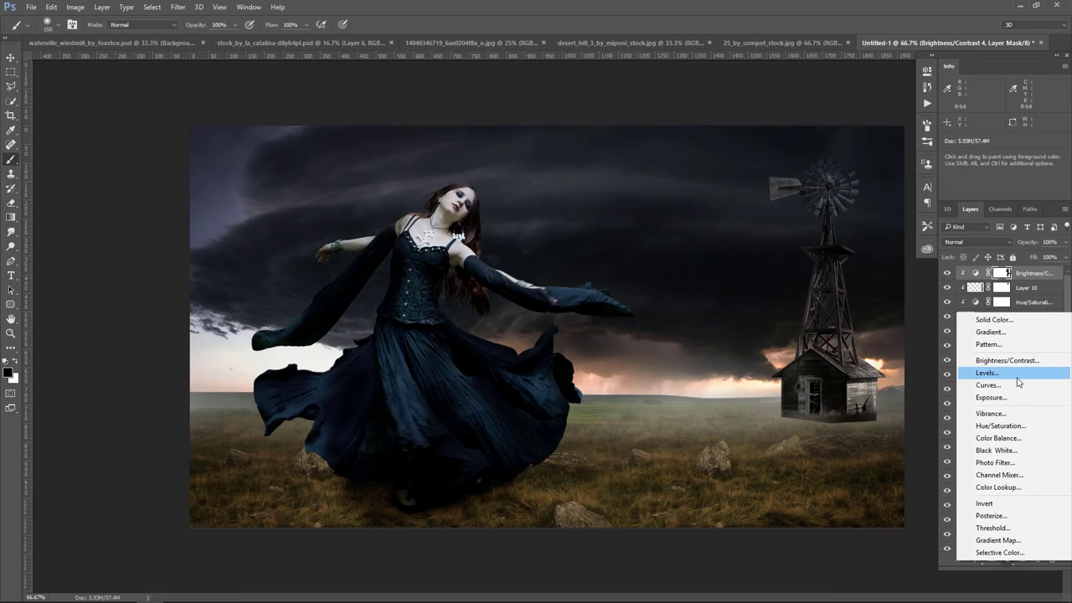
- Add a clipped Levels 3 adjustment on the windmill, darkening midtones and lowering the white point
click(1017, 376)
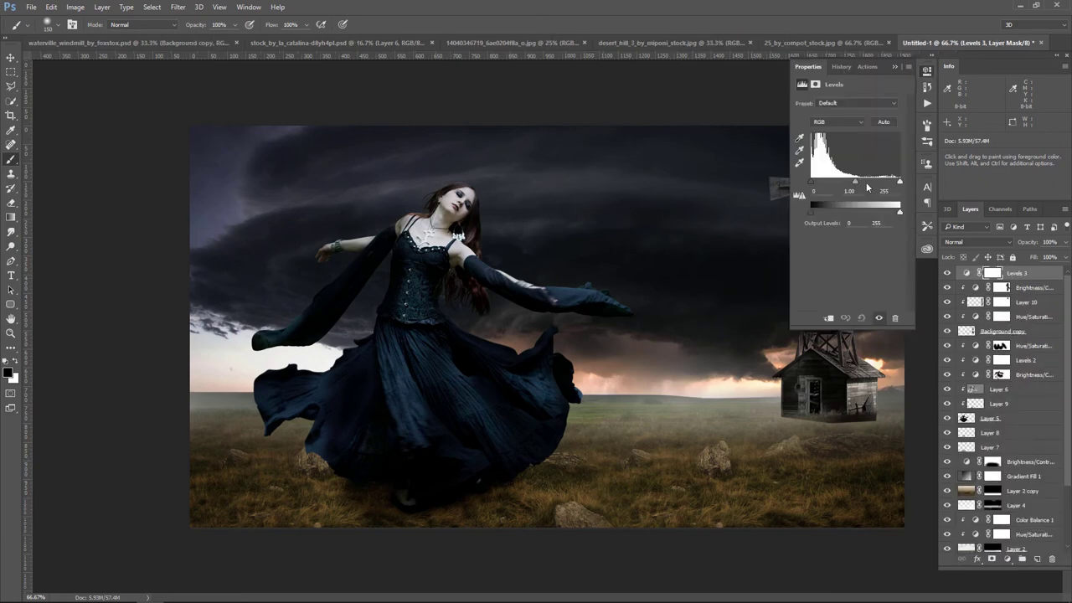
drag(900, 182, 890, 182)
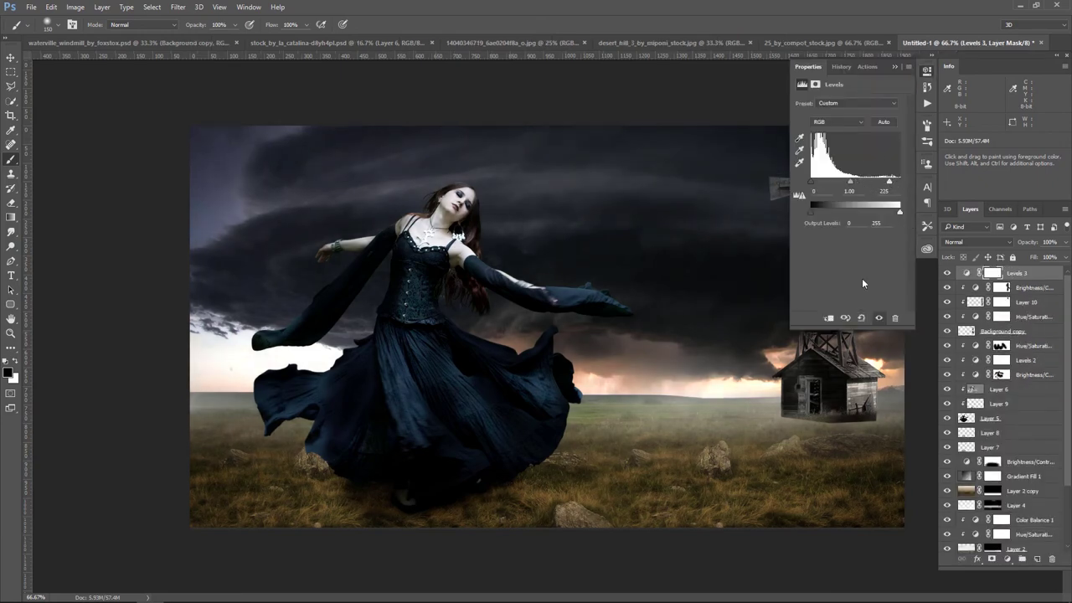
click(829, 321)
drag(850, 181, 860, 181)
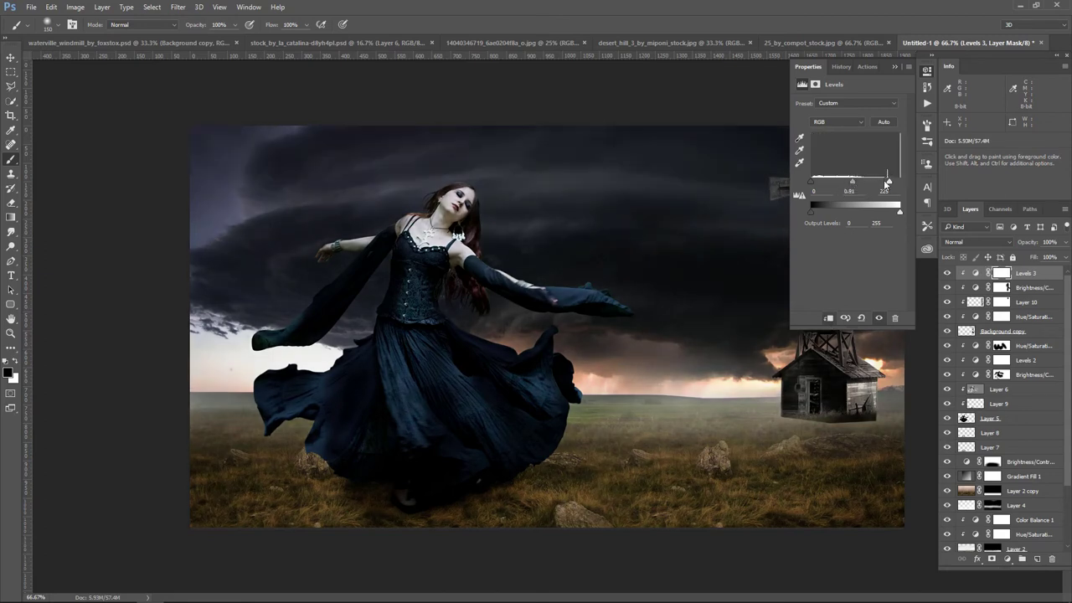
drag(887, 183, 883, 185)
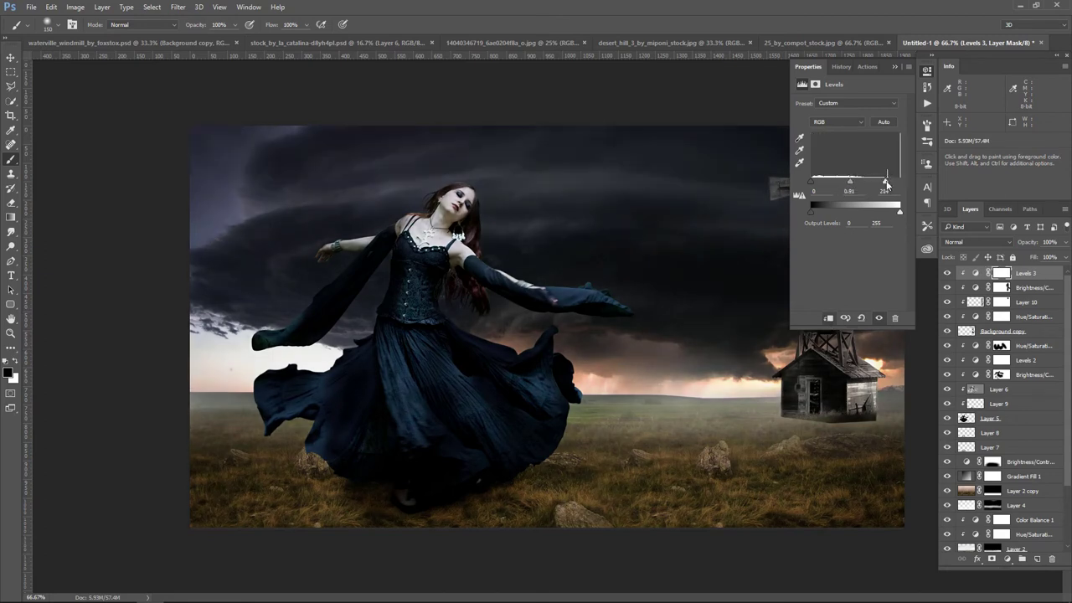
click(898, 67)
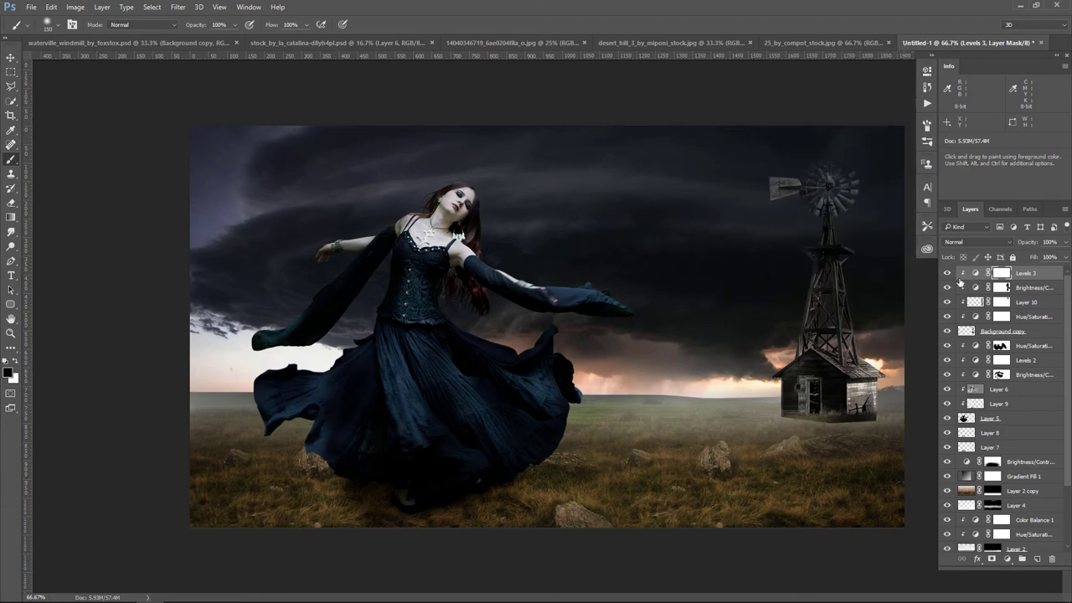
click(948, 273)
click(948, 273)
click(947, 273)
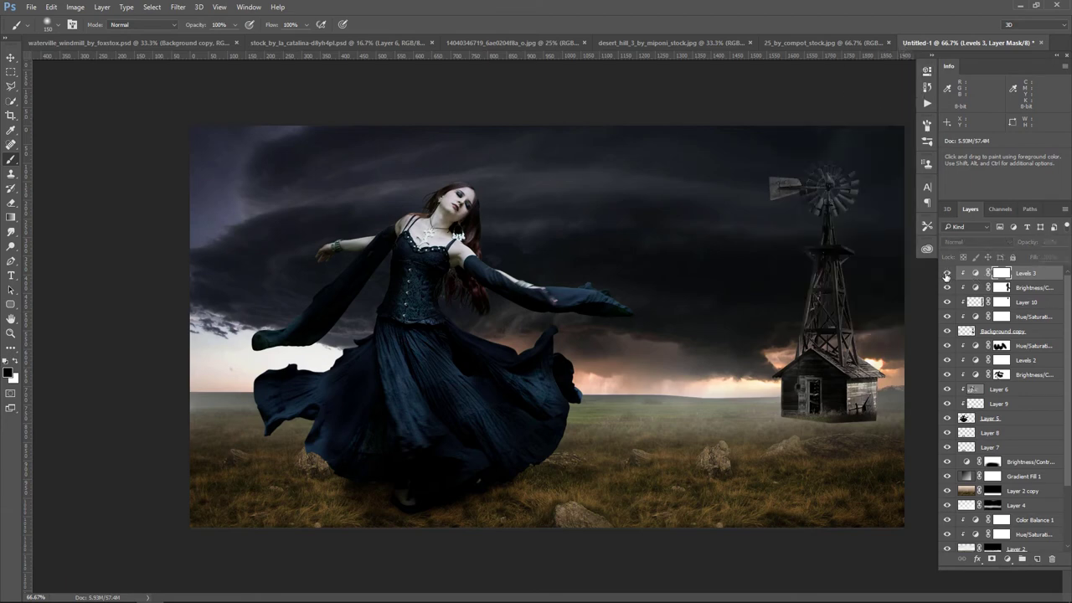
click(947, 273)
- Lower the Levels 3 opacity to 73% to weaken its effect
click(1067, 242)
drag(1065, 257, 1053, 258)
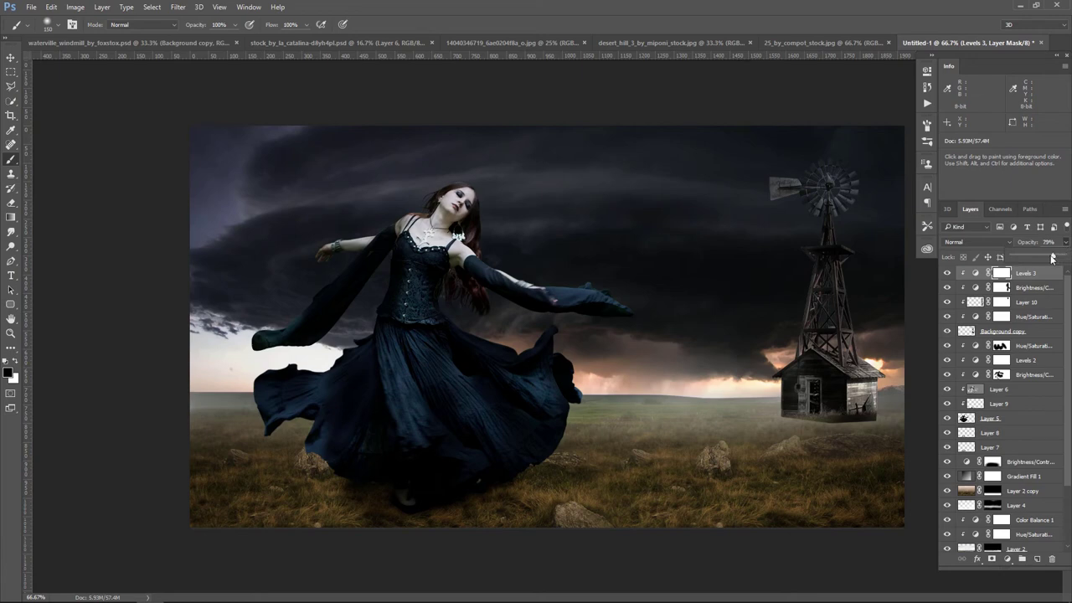
click(1038, 278)
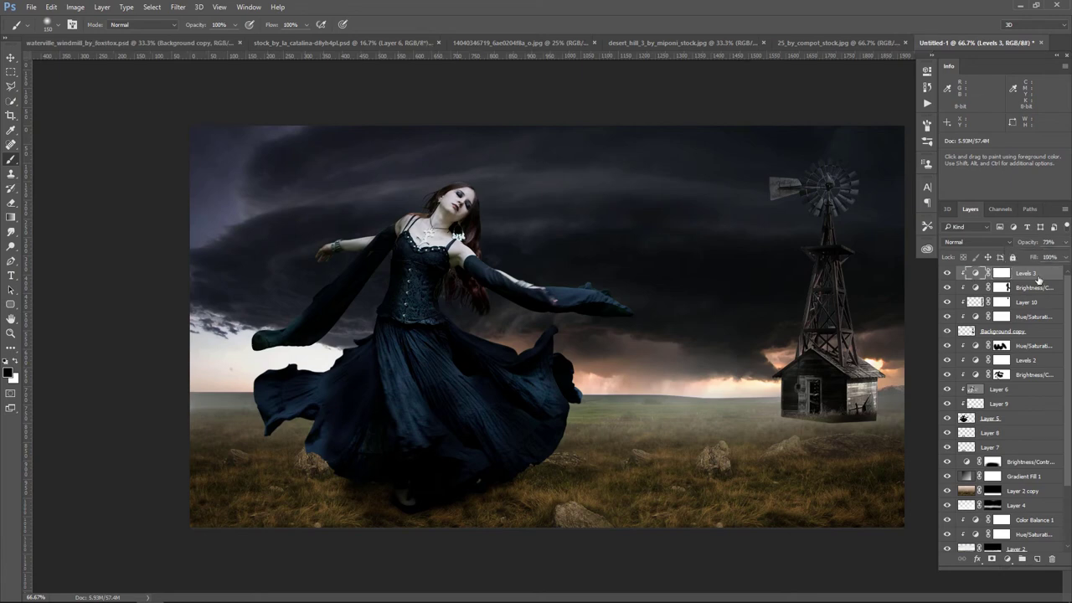
click(950, 303)
click(949, 303)
click(946, 288)
click(947, 288)
- Paint the Brightness/Contrast mask black over the windmill blades to brighten them
click(1002, 288)
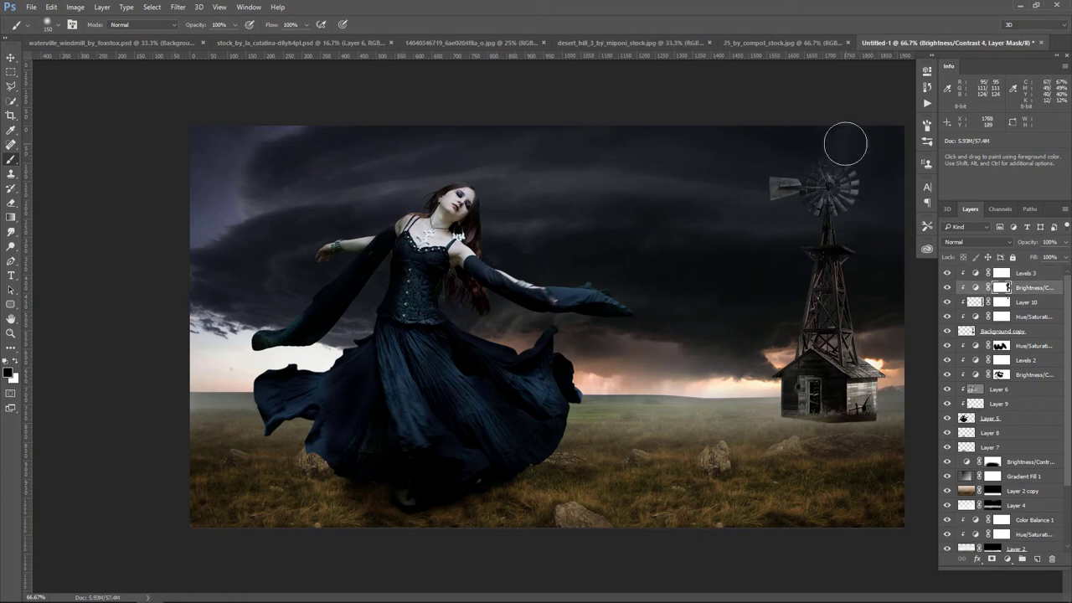
drag(838, 195, 796, 180)
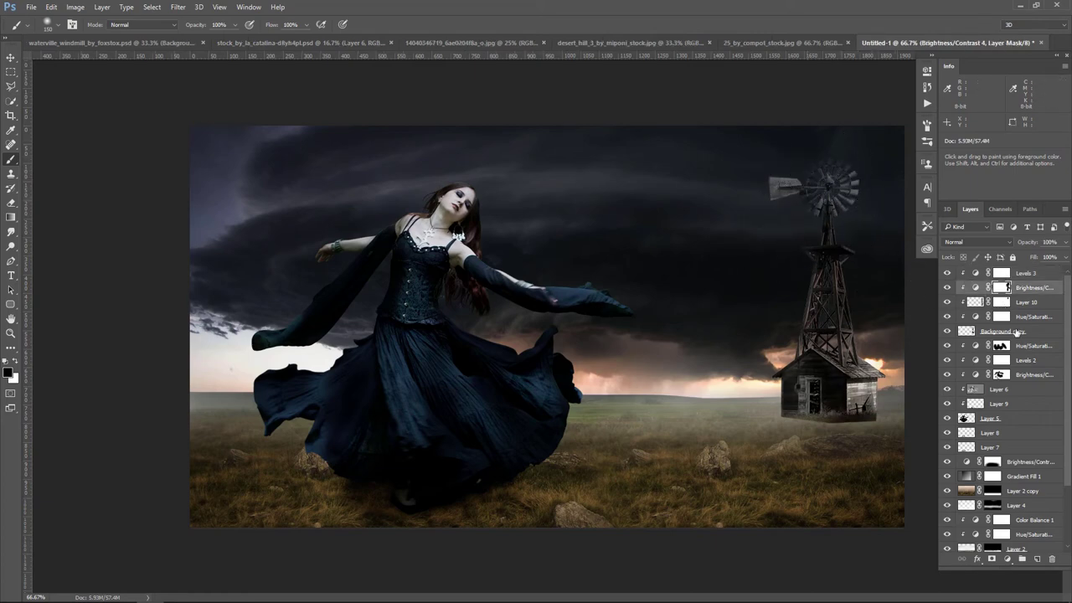
click(947, 289)
click(947, 288)
- Lower the Levels 3 white point to about 204
double_click(976, 273)
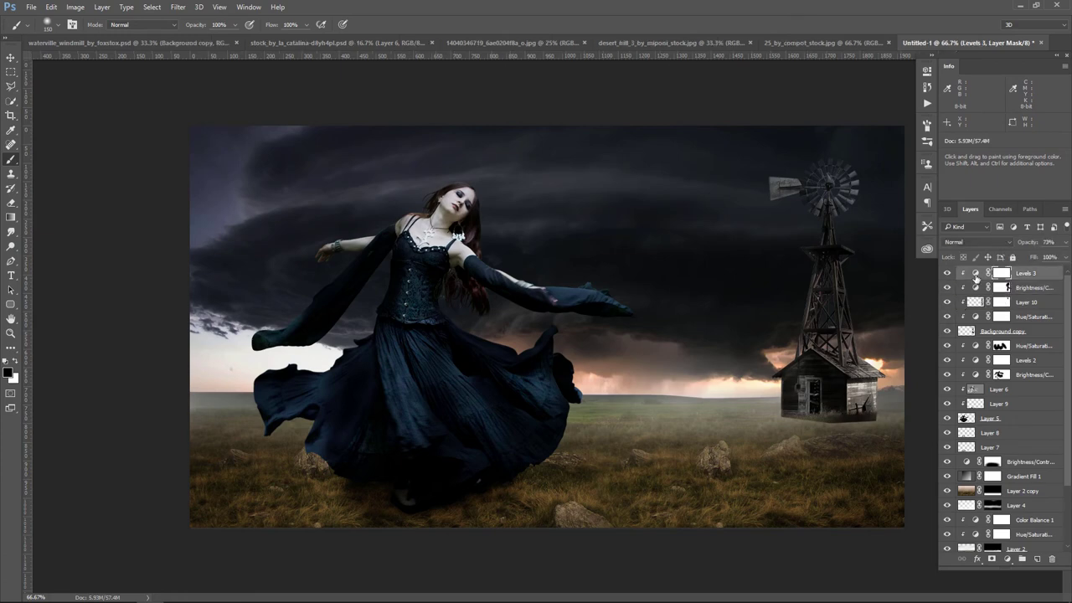
drag(890, 187, 882, 189)
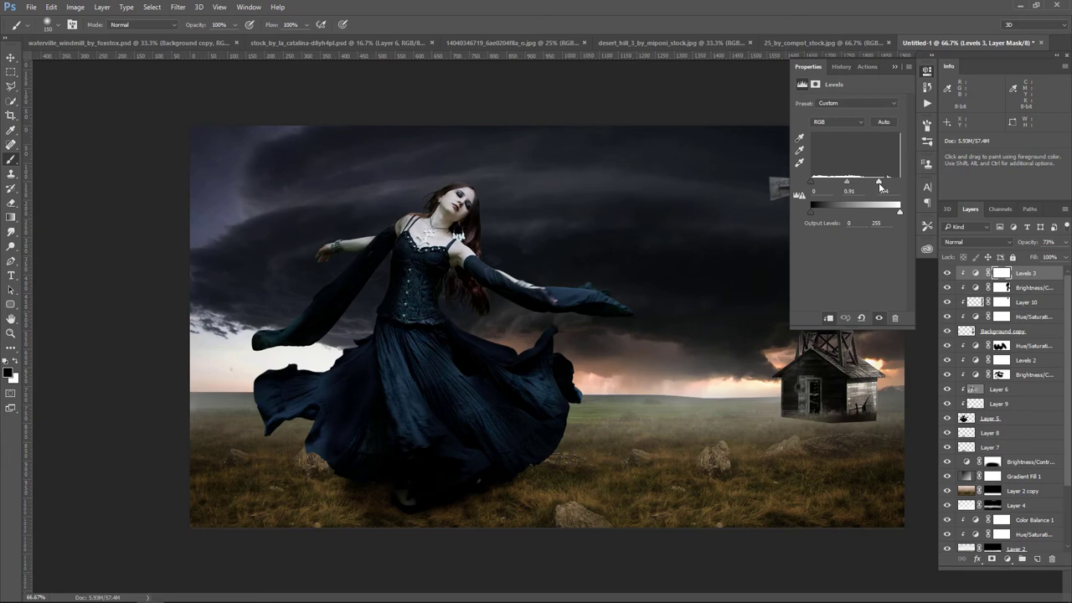
click(895, 66)
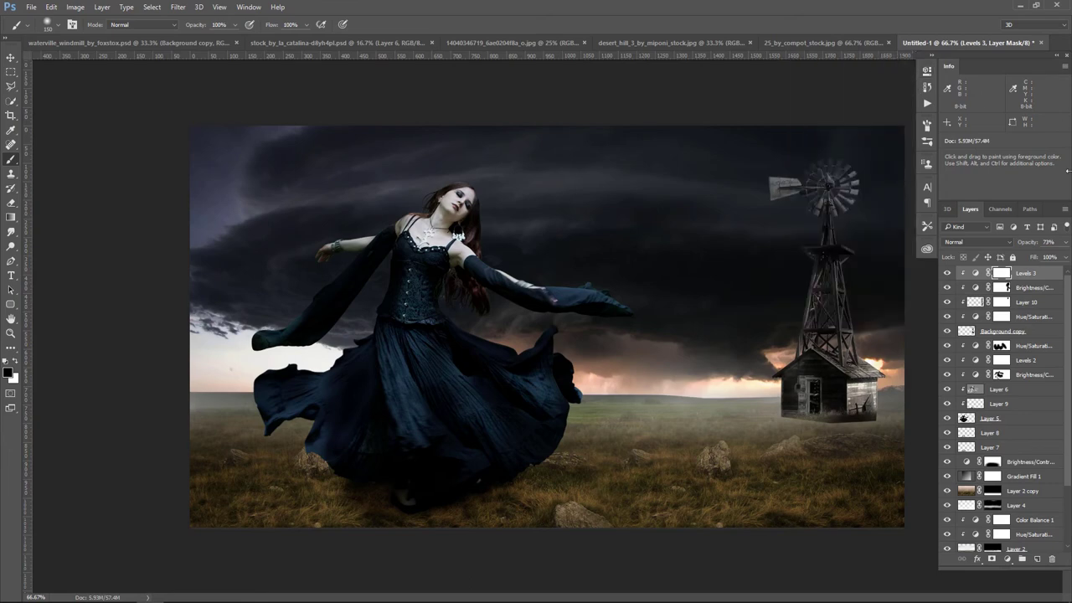
click(947, 273)
click(947, 273)
- Add a layer mask to Background copy and choose the 250 px grass brush
click(977, 333)
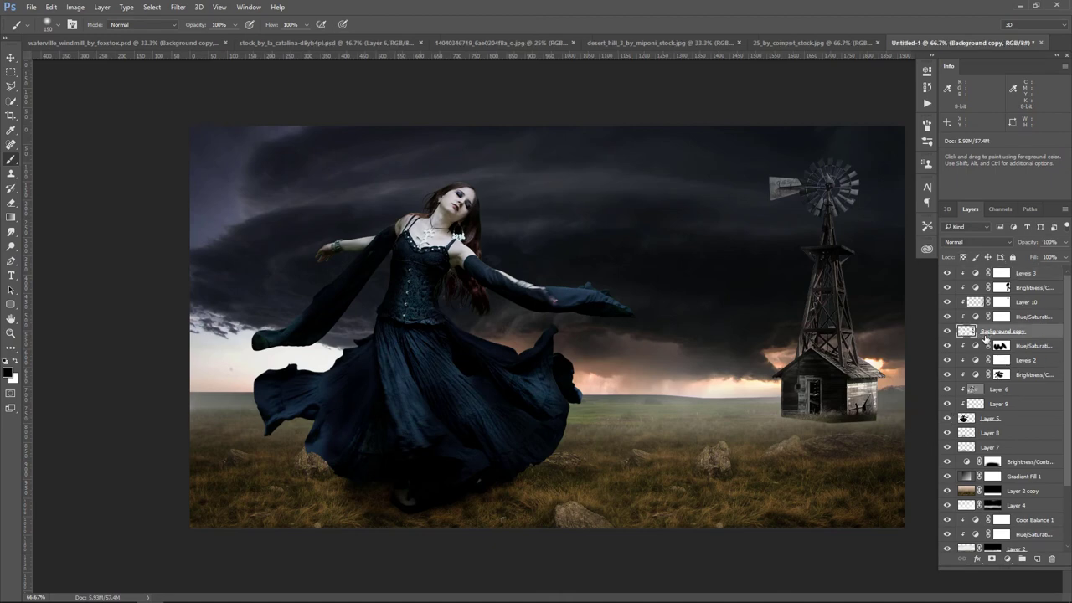
click(992, 560)
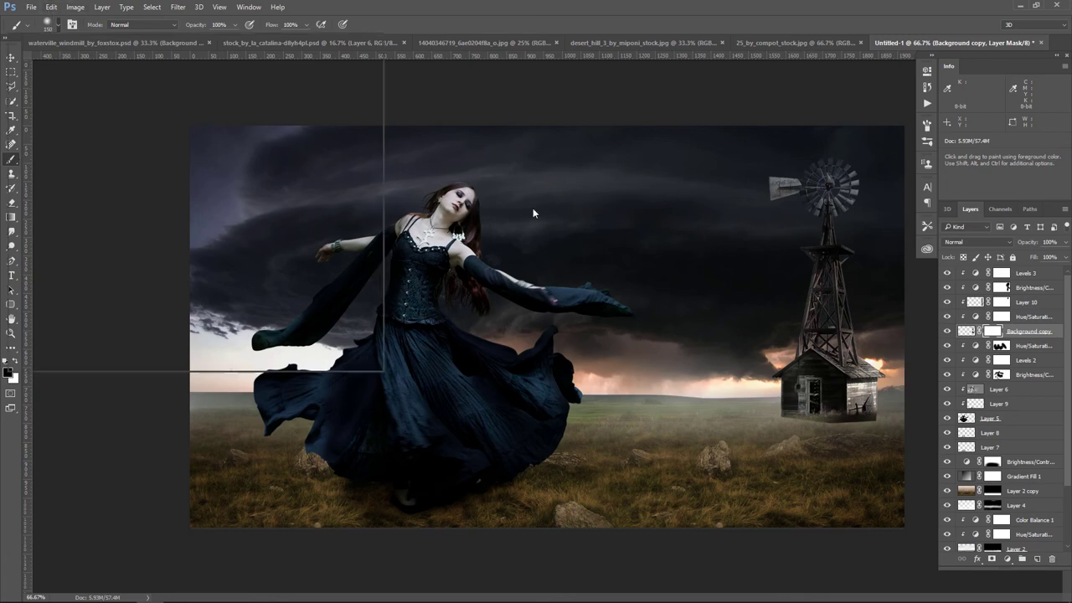
scroll(346, 230, down, 2)
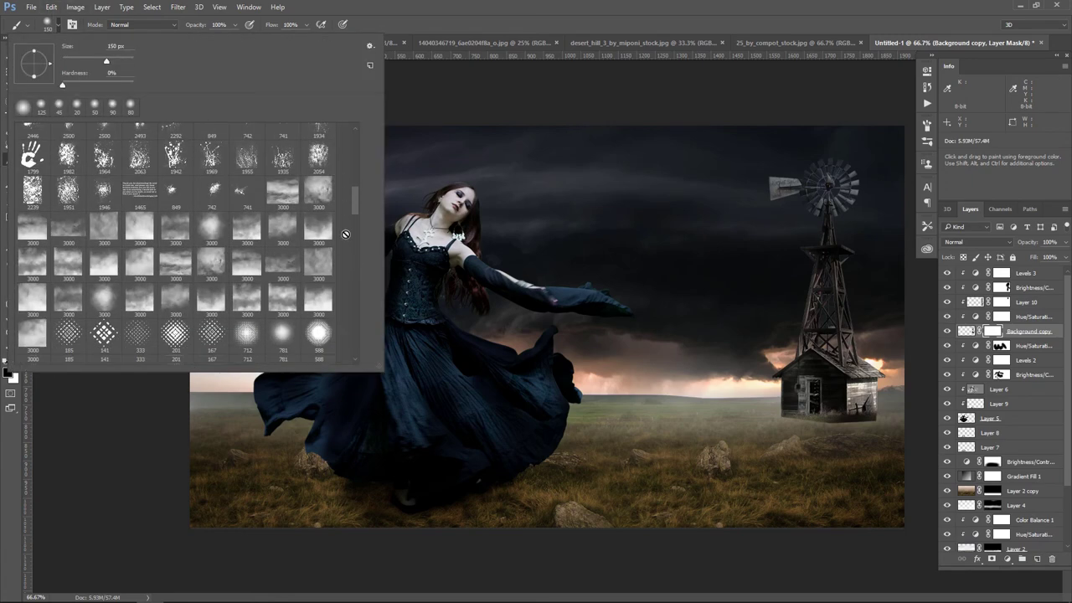
scroll(349, 225, down, 2)
scroll(350, 218, down, 2)
drag(352, 232, 358, 279)
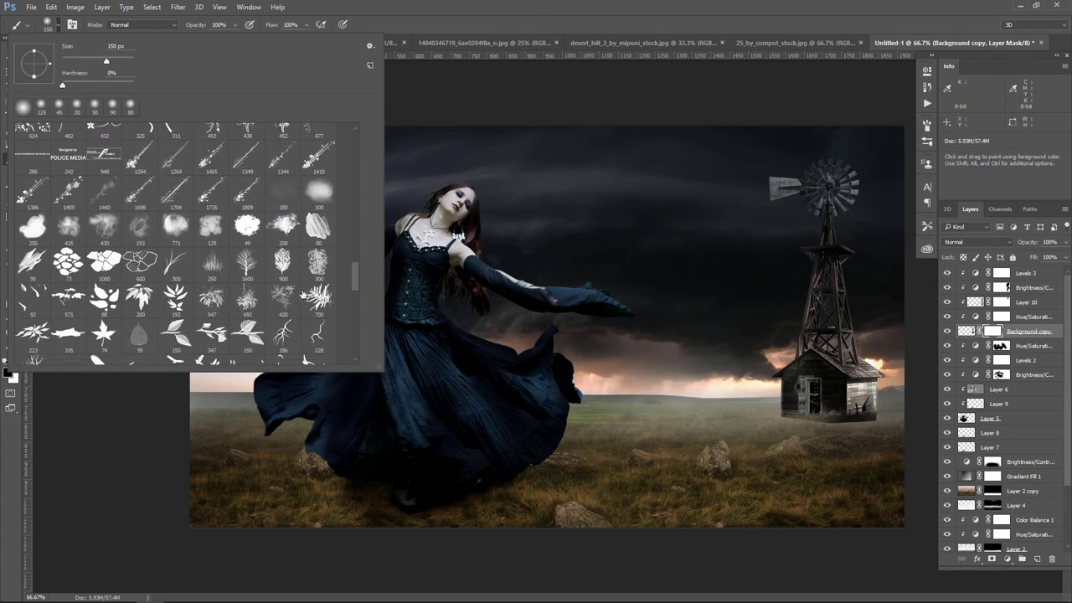
click(212, 265)
click(928, 125)
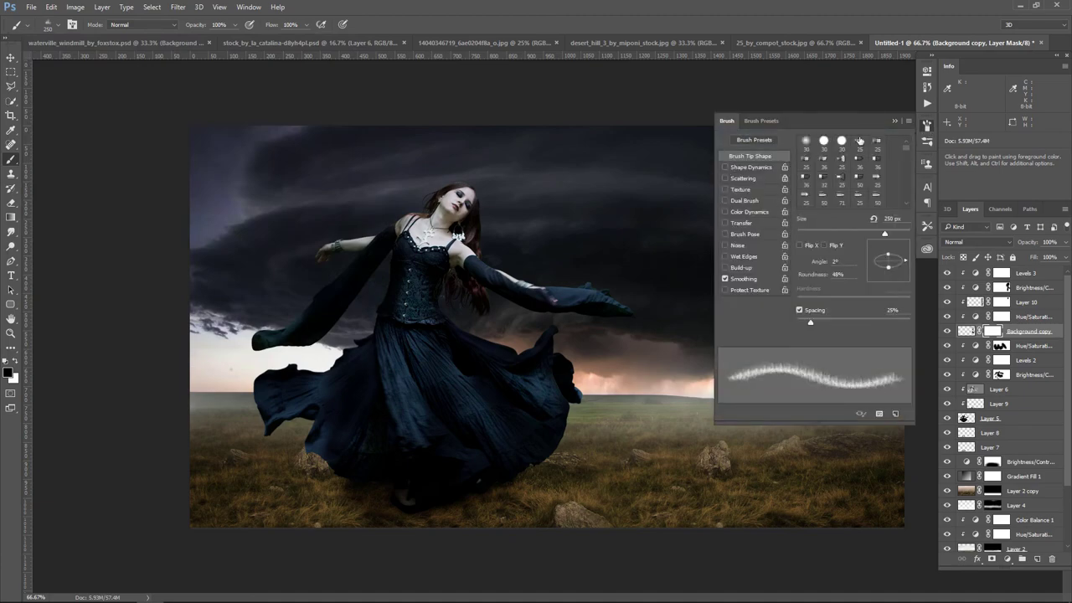
click(896, 120)
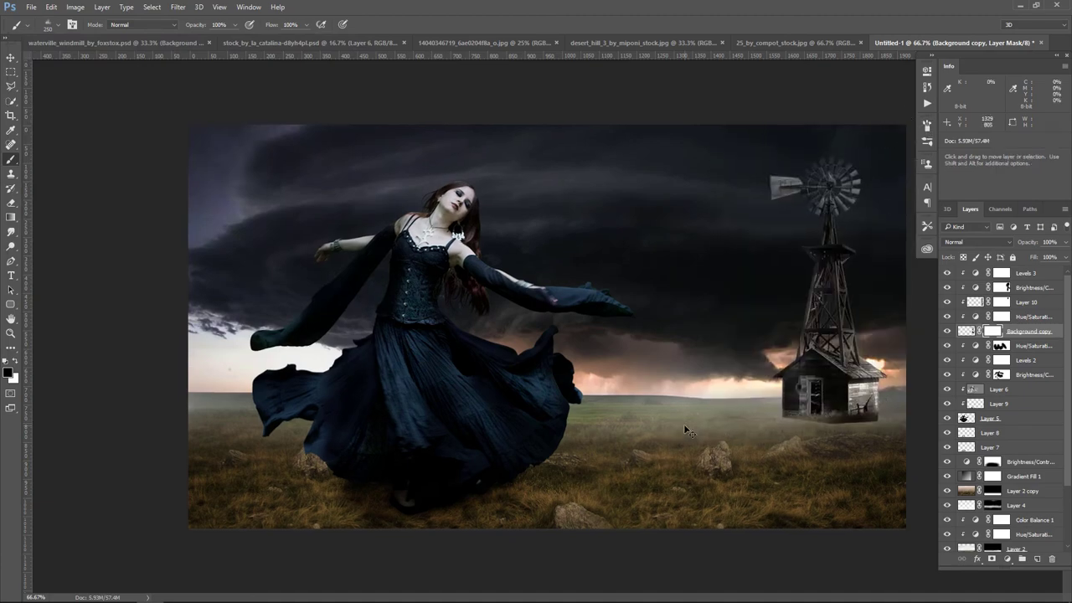
- Zoom in on the shack's base and grass-brush it at 100 px into the field
scroll(691, 430, up, 5)
drag(418, 377, 113, 107)
drag(838, 352, 364, 247)
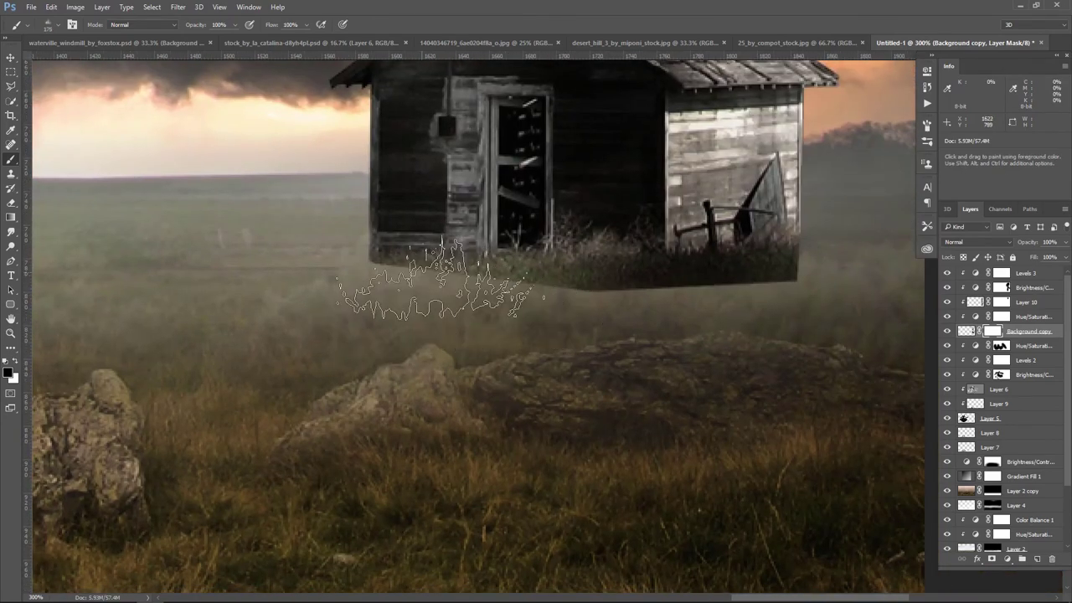
key(bracketleft)
key(bracketleft)
key(bracketleft)
key(bracketleft)
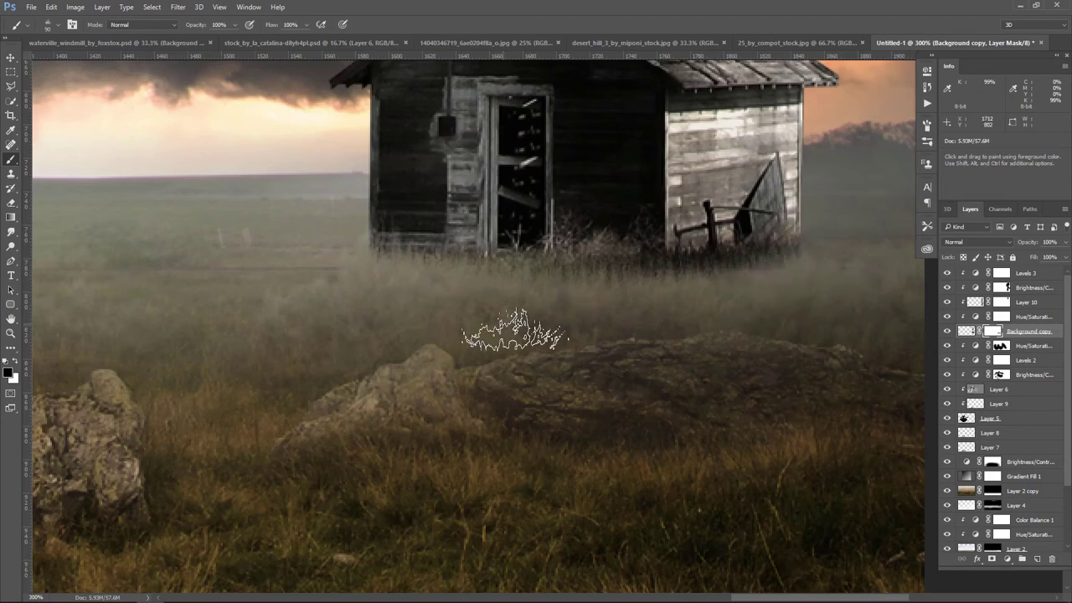
key(ctrl+minus)
key(ctrl+0)
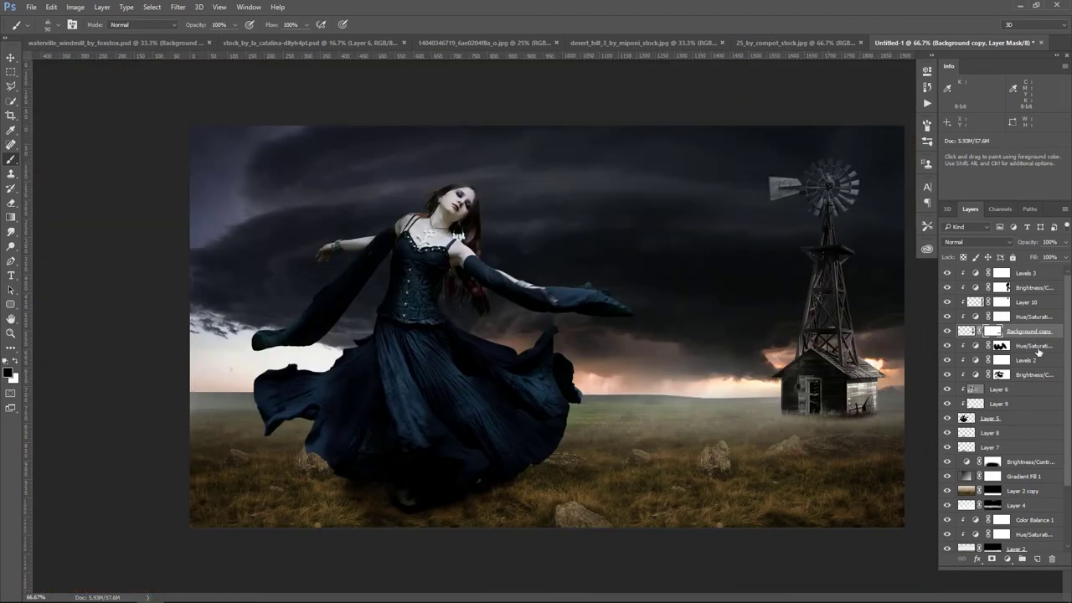
- Add a new Layer 11 and pick a soft 90 px brush at about half opacity
click(1037, 350)
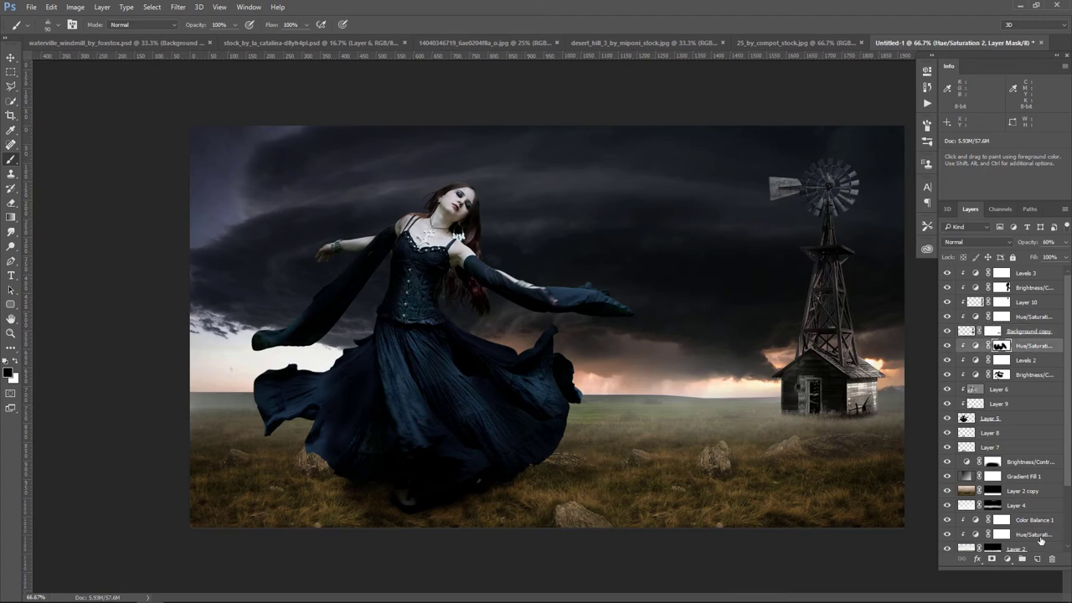
click(1037, 558)
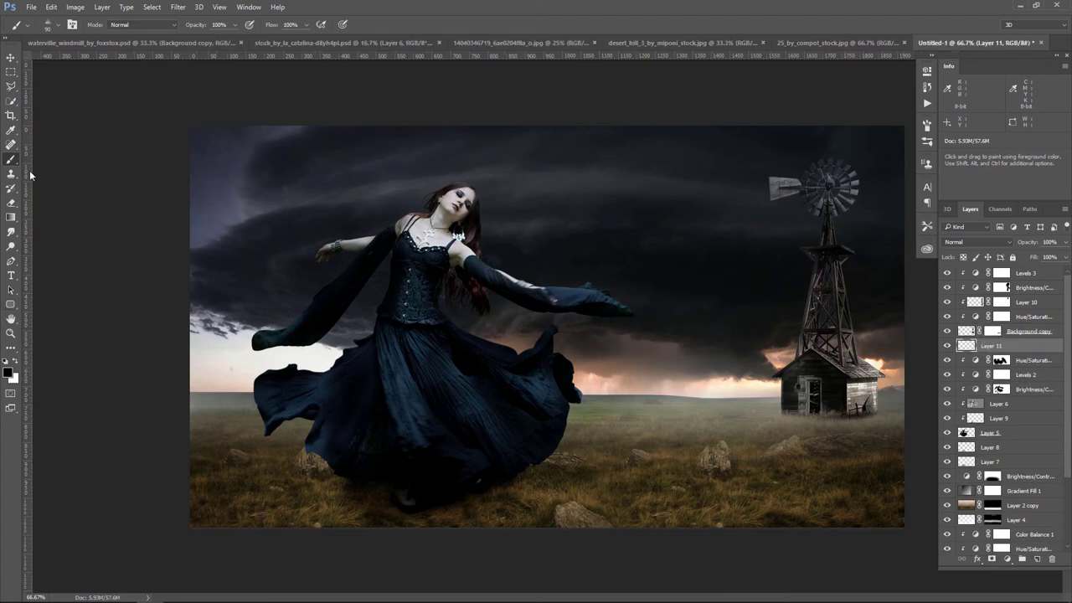
click(47, 25)
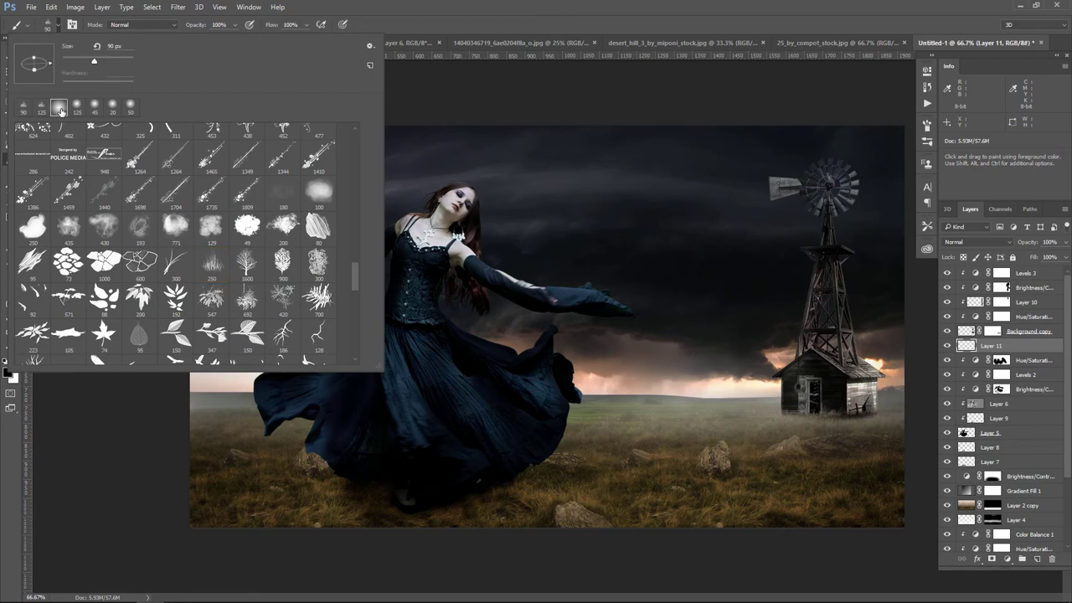
double_click(58, 108)
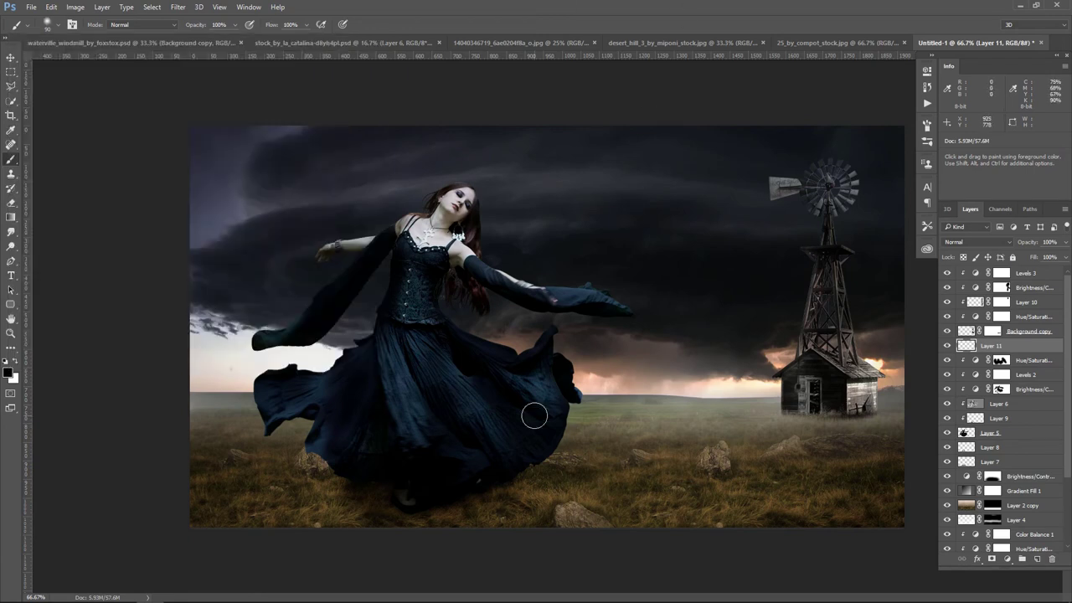
drag(234, 28, 210, 42)
- Paint shadows on the grass around the house base, set Layer 11 to Soft Light, and add a mask
mouse_move(787, 419)
mouse_down()
mouse_move(850, 438)
mouse_move(885, 431)
mouse_up()
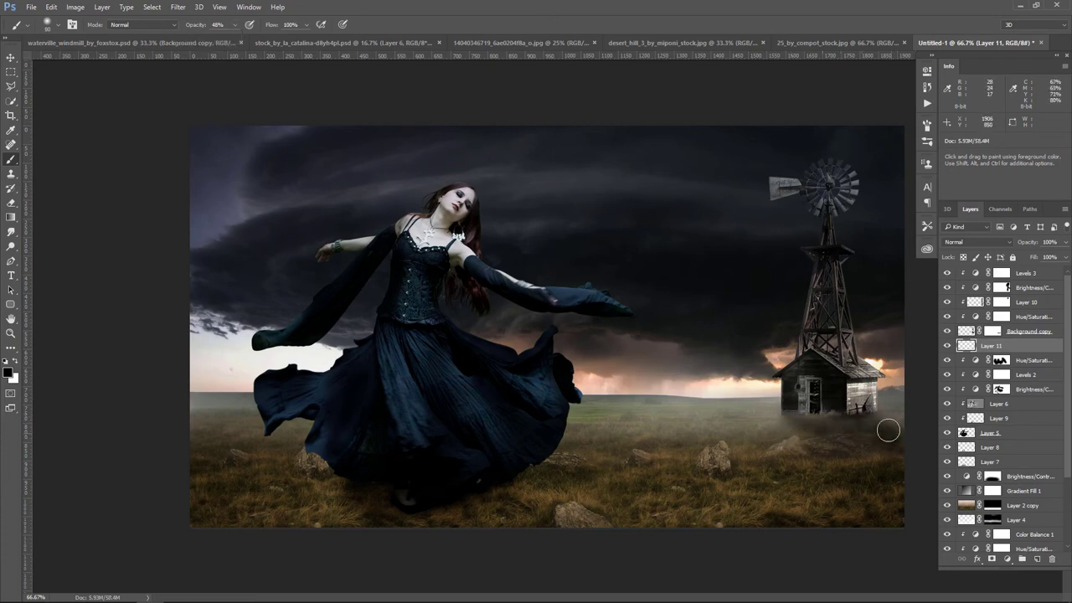
mouse_move(875, 477)
mouse_down()
mouse_move(857, 431)
mouse_move(881, 430)
mouse_move(829, 432)
mouse_move(826, 411)
mouse_move(849, 427)
mouse_move(830, 411)
mouse_up()
click(975, 243)
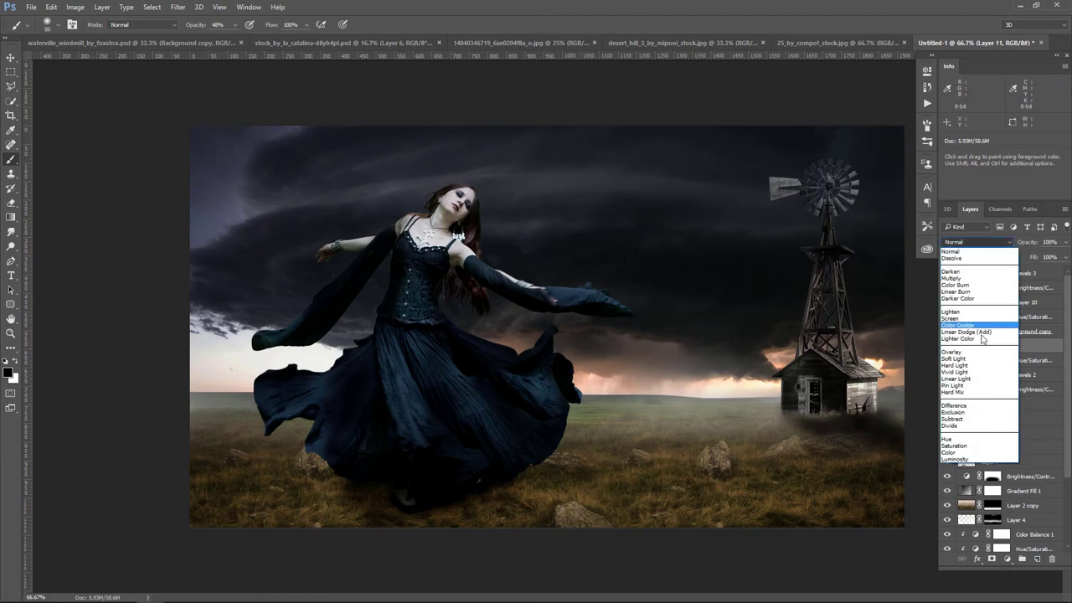
click(978, 365)
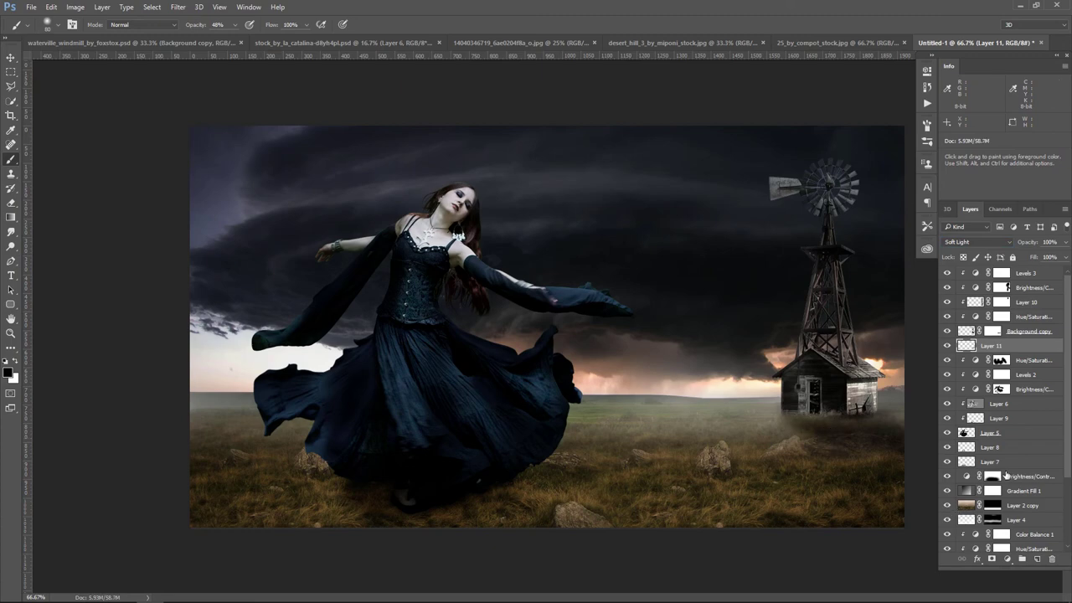
click(991, 559)
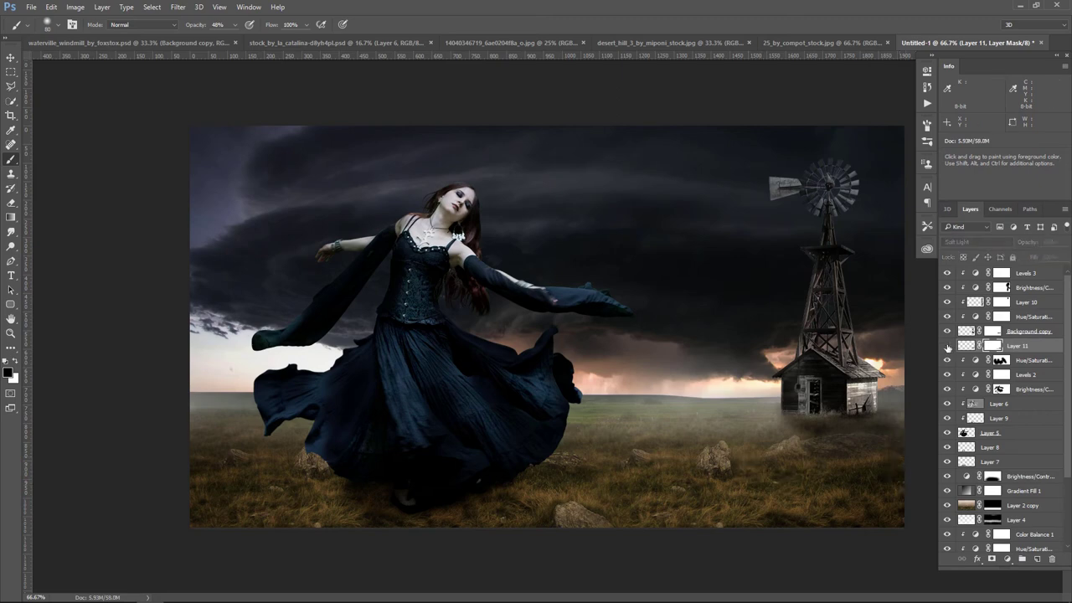
- Compare with Layer 11 toggled off, then set its opacity to 90% and select the Move tool
click(948, 345)
click(948, 345)
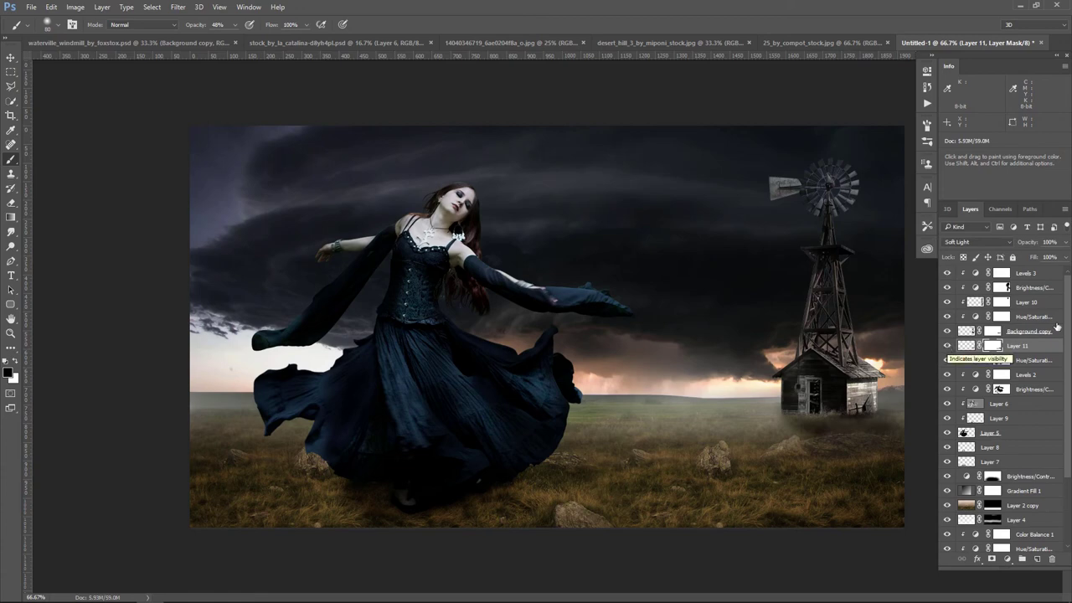
click(1066, 242)
drag(1065, 257, 1060, 257)
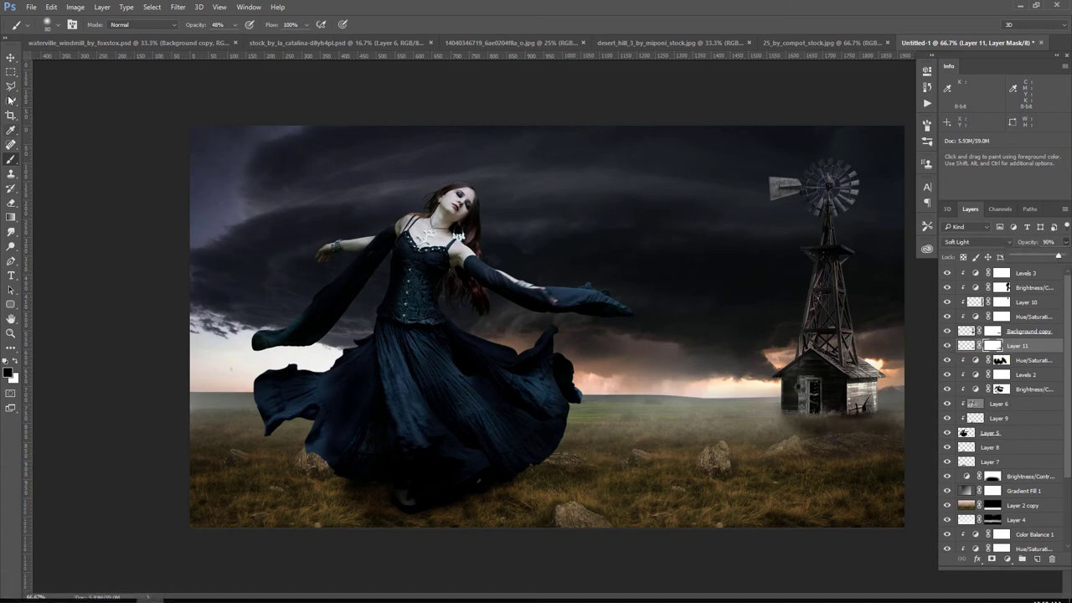
click(11, 59)
click(10, 58)
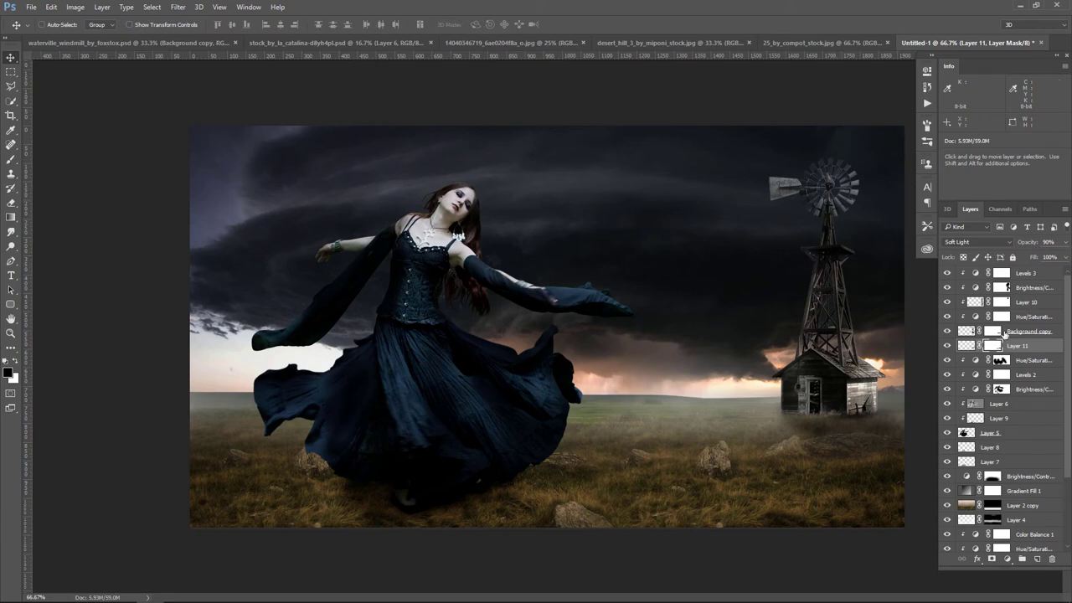
- Add a warming Photo Filter at 34% density above Levels 3, then create a new layer on top
click(1047, 275)
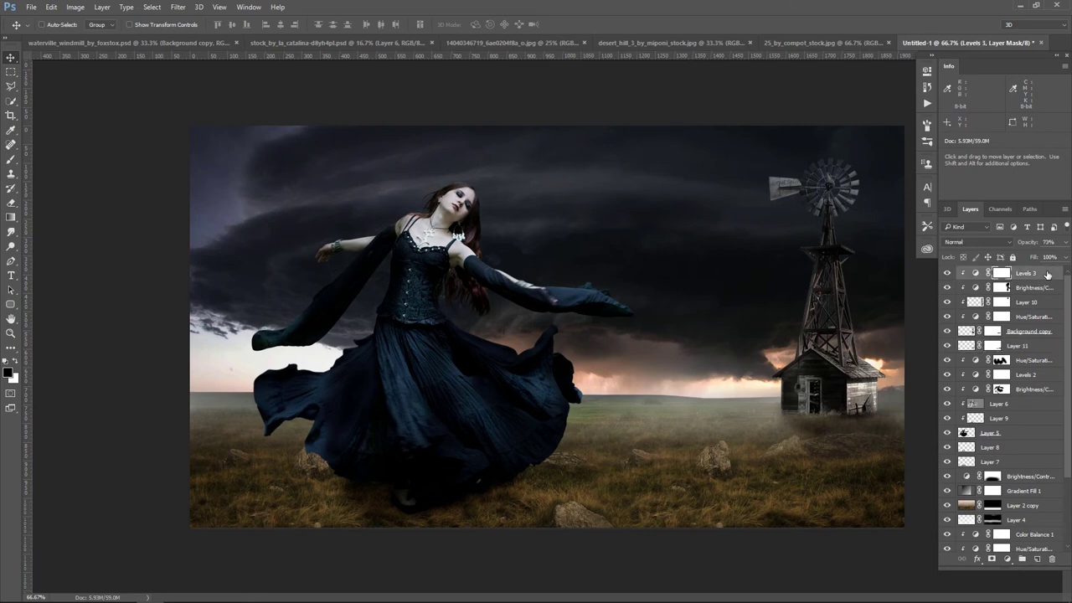
click(1008, 560)
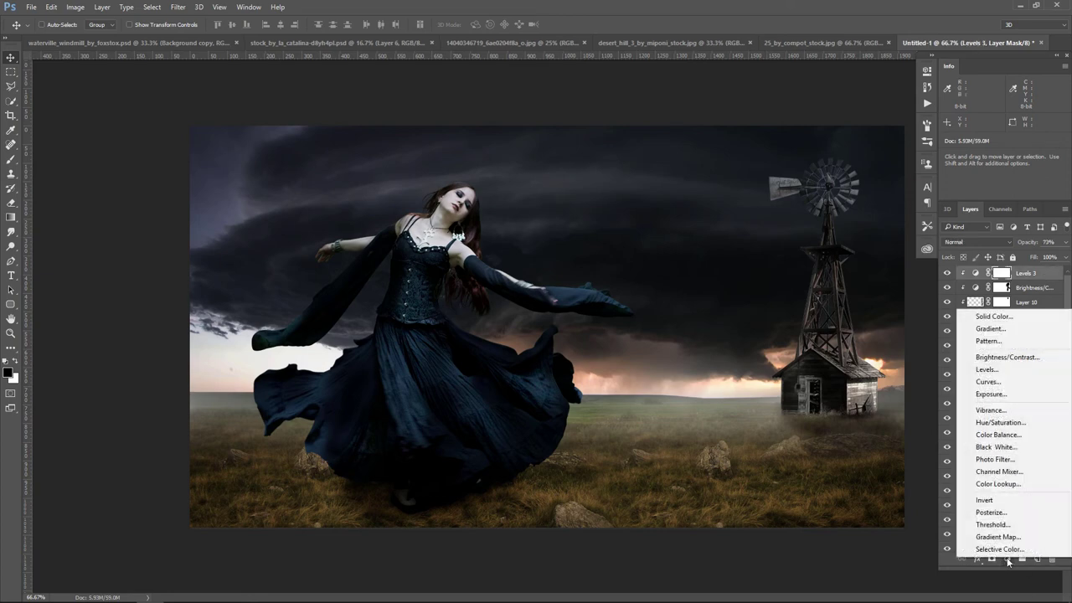
click(994, 460)
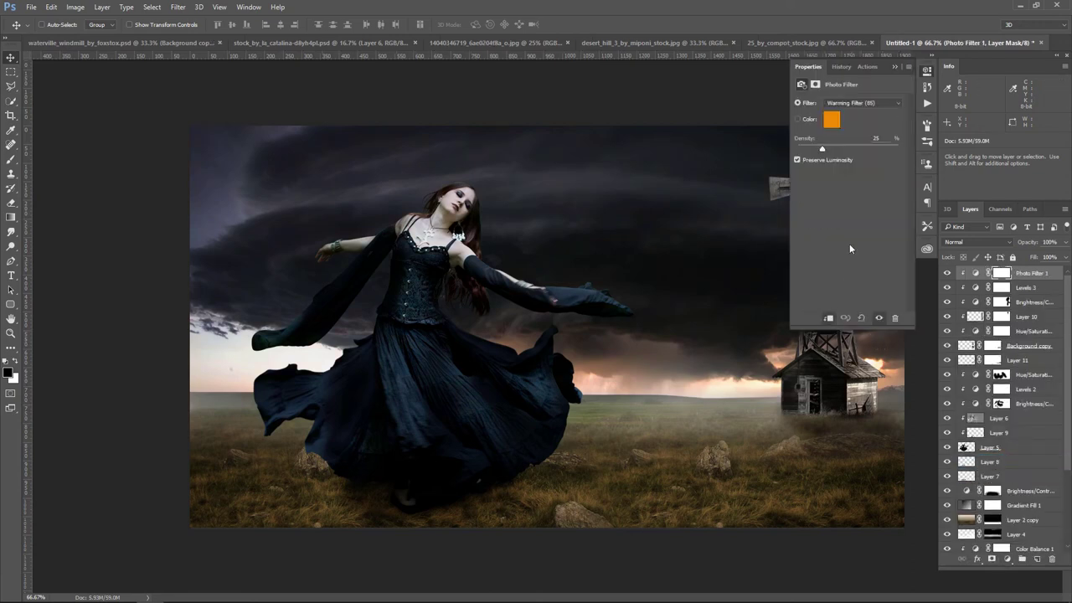
drag(823, 151, 832, 152)
click(895, 66)
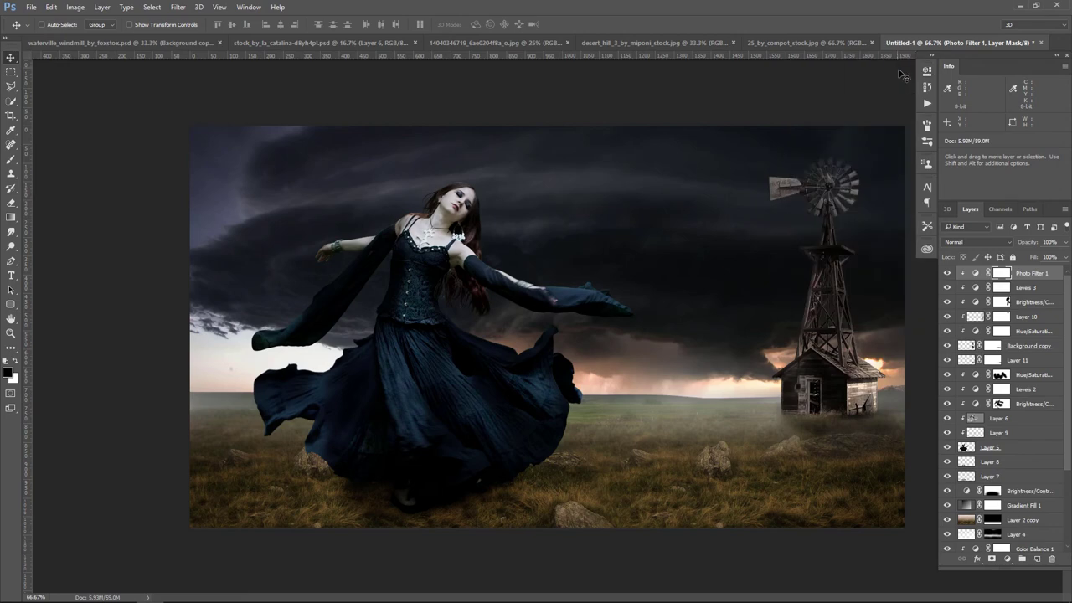
click(947, 274)
click(948, 274)
click(1038, 559)
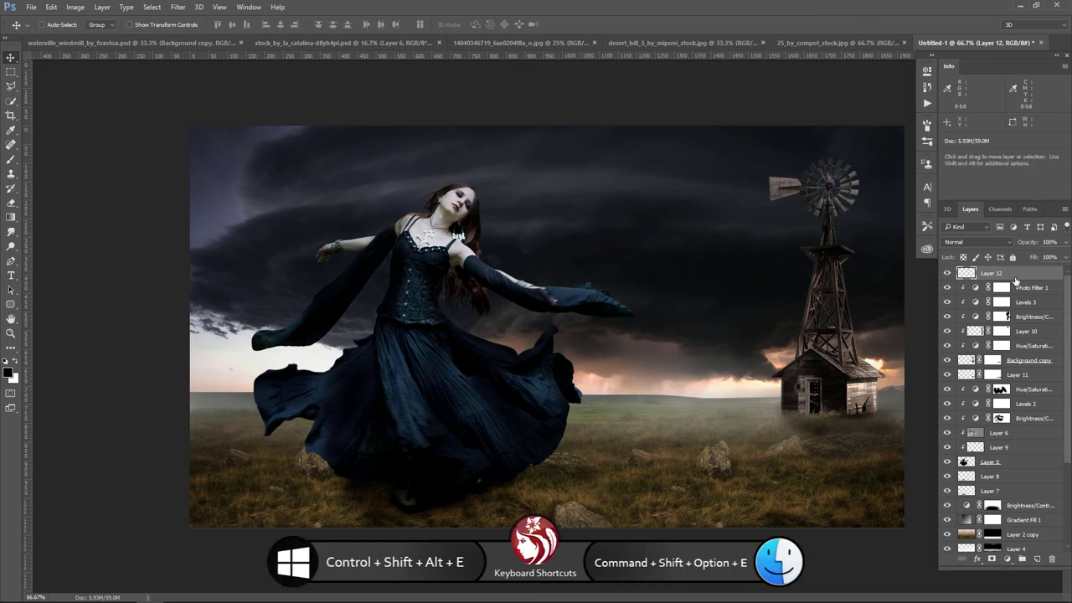
- Stamp all visible layers into Layer 12 with Ctrl+Shift+Alt+E and open the Camera Raw Filter
key(ctrl+shift+alt+e)
click(178, 6)
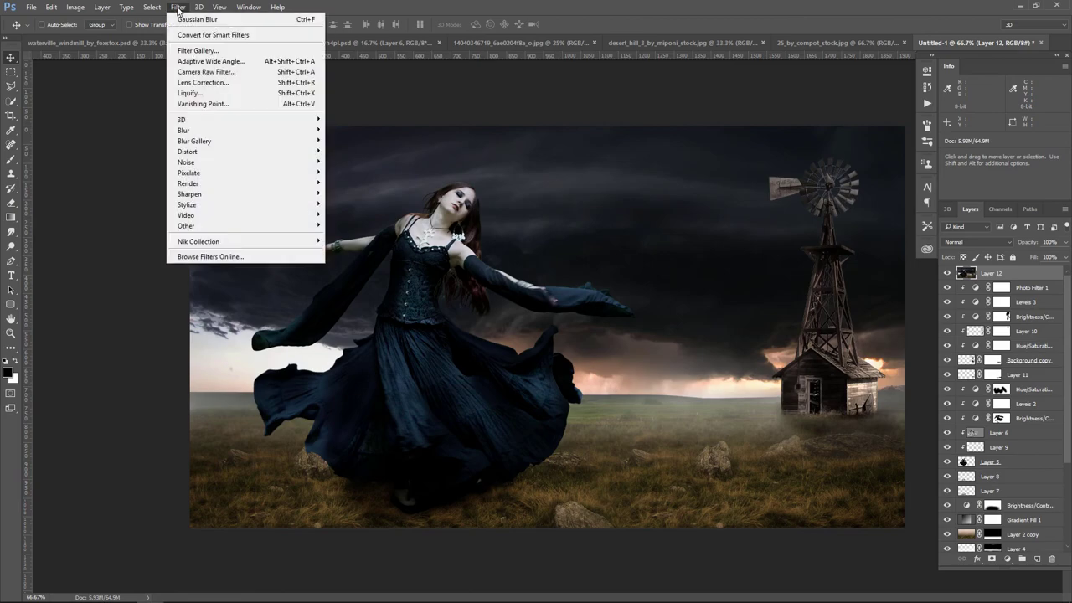
click(195, 73)
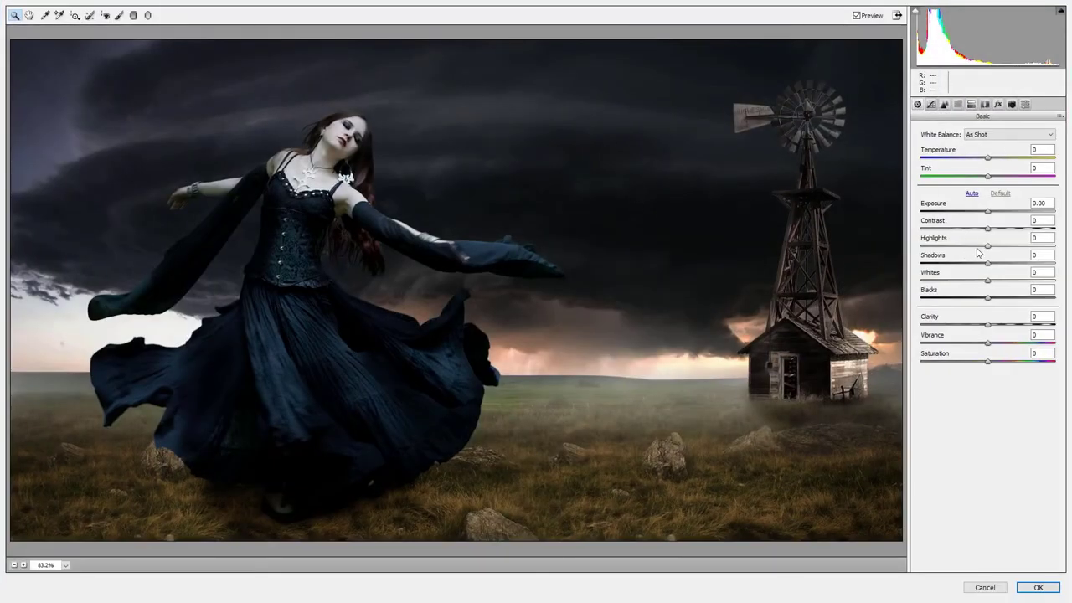
- Set Camera Raw tones: Highlights -15, Shadows +21, Whites -20, Temperature +20, Exposure -0.65, Saturation -10
click(977, 247)
mouse_move(989, 263)
mouse_down()
mouse_move(1002, 263)
mouse_move(976, 281)
mouse_move(998, 299)
mouse_move(1001, 348)
mouse_up()
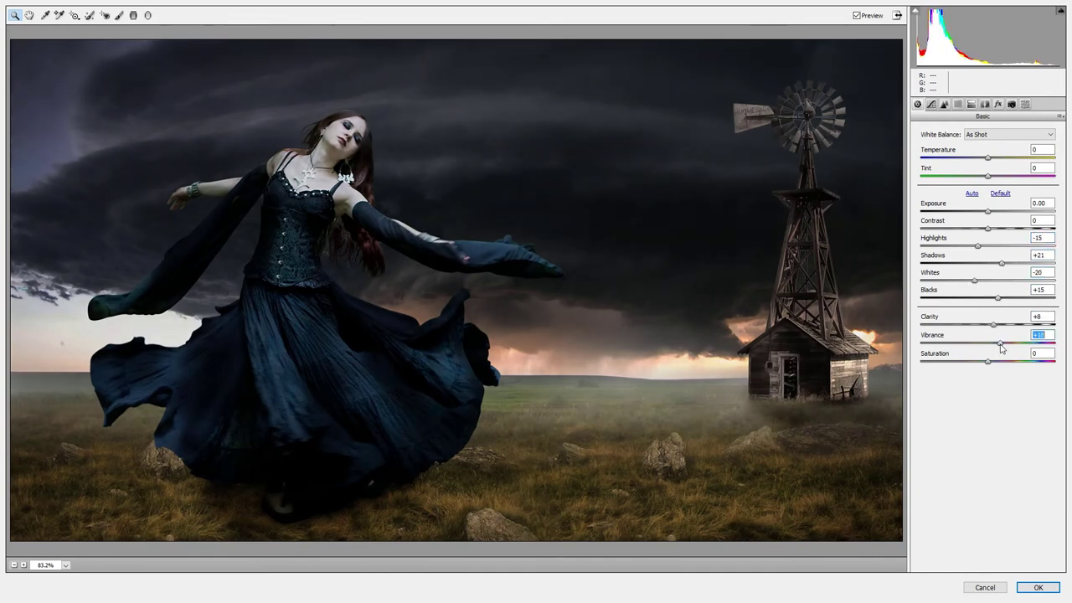
mouse_move(988, 157)
mouse_down()
mouse_move(1001, 158)
mouse_move(978, 178)
mouse_move(990, 232)
mouse_move(978, 211)
mouse_up()
drag(989, 362, 979, 365)
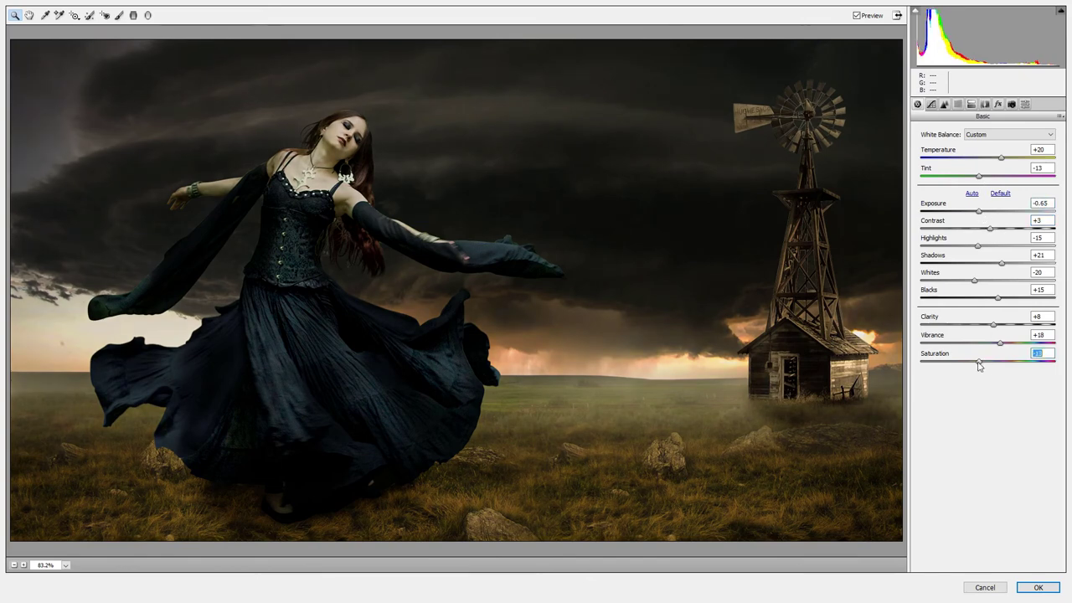
drag(978, 177, 989, 178)
- Lift the midtones of the Blue channel point curve in Camera Raw
click(931, 104)
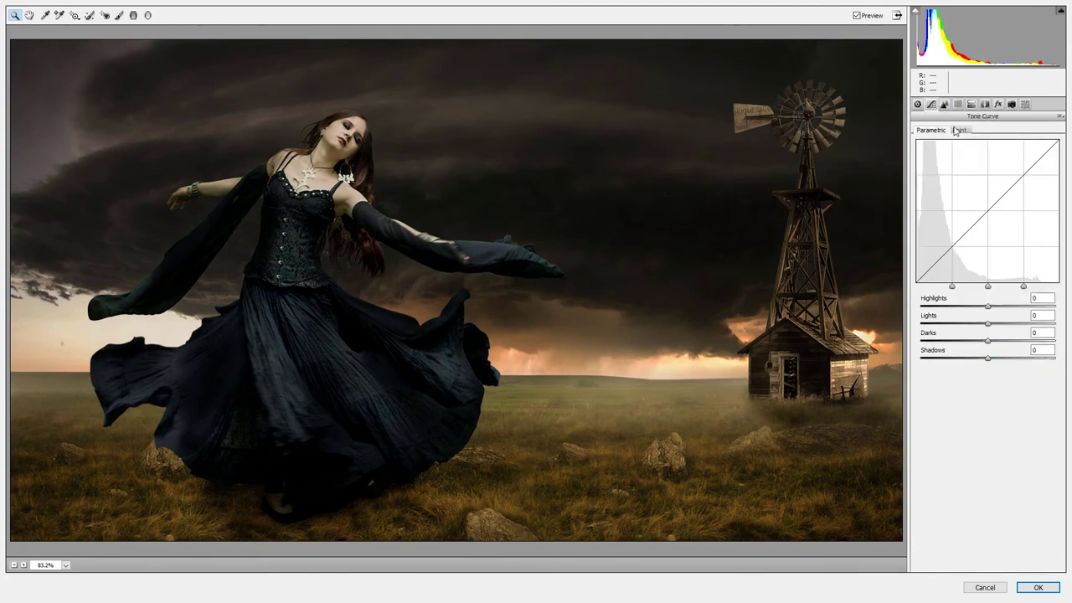
click(958, 130)
click(967, 165)
click(969, 203)
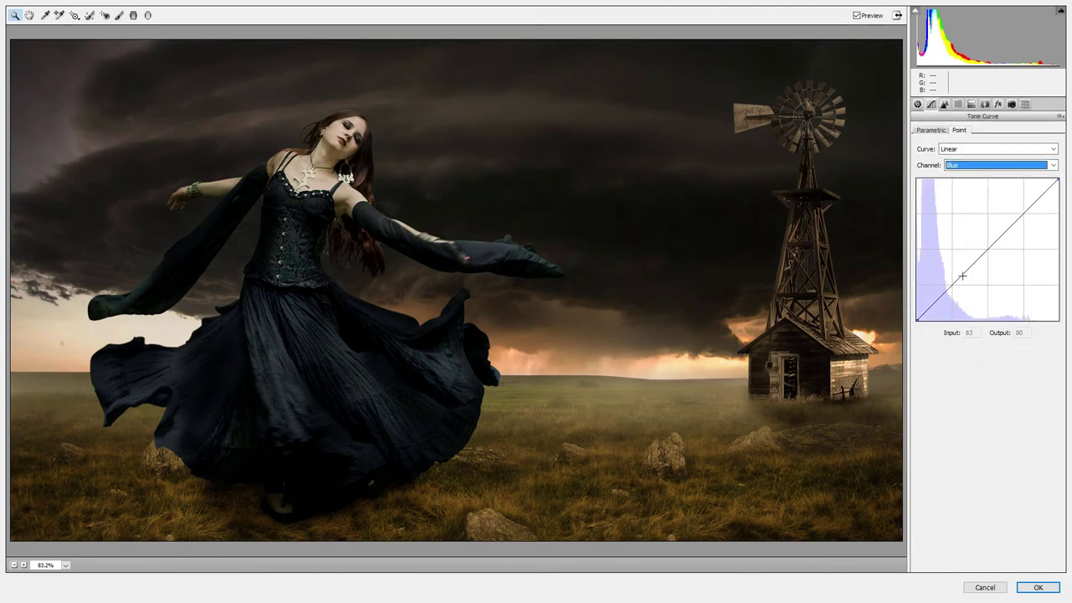
drag(963, 276, 963, 256)
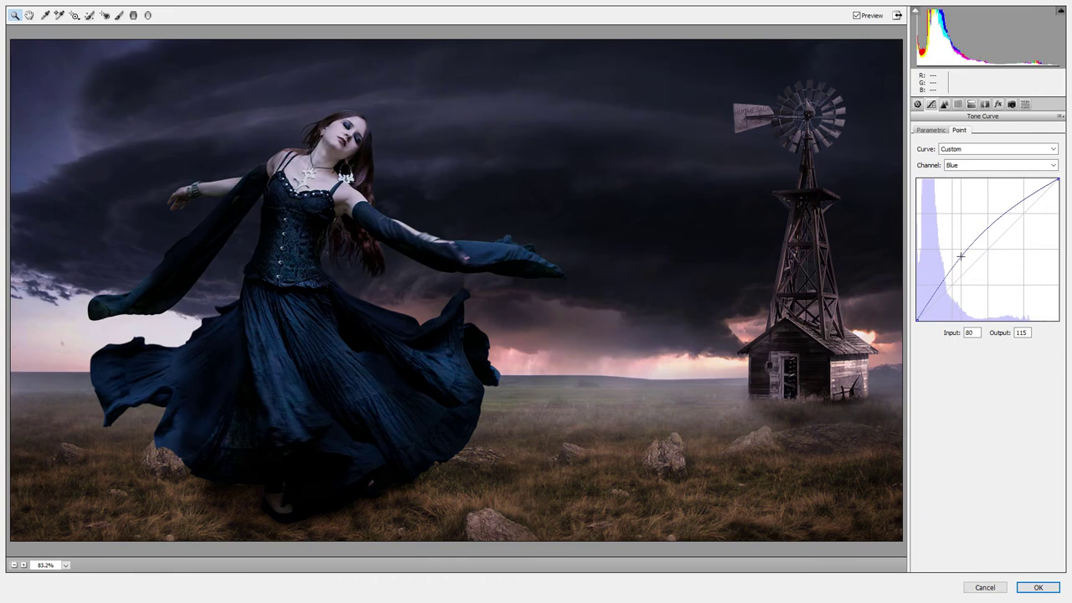
click(1024, 208)
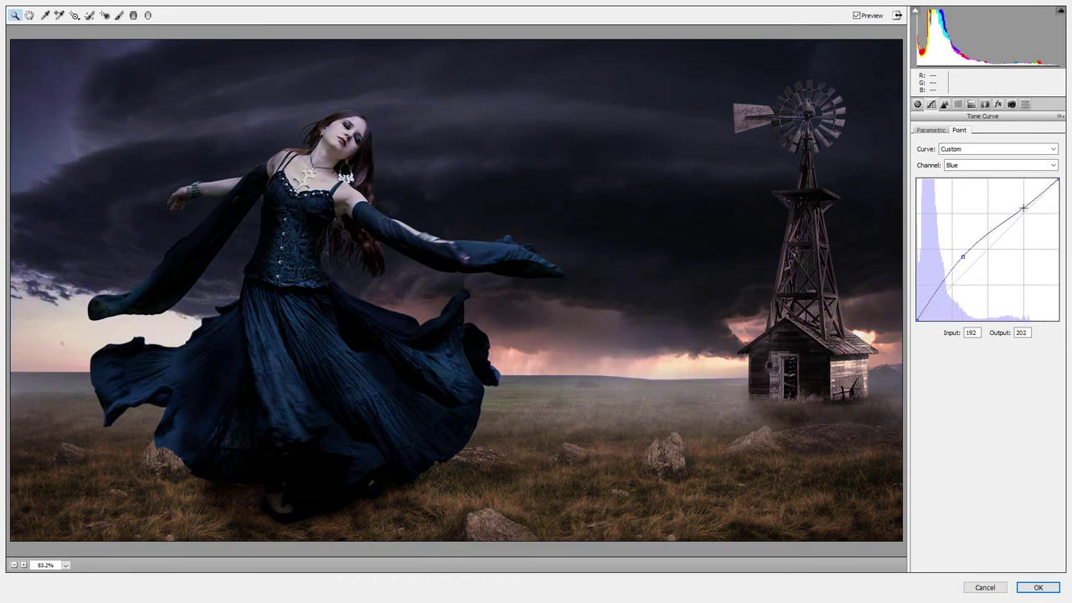
- Set parametric curve Highlights +23 and Darks +11, Exposure -0.40, and Vignette -18
click(930, 129)
mouse_move(988, 309)
mouse_down()
mouse_move(1006, 310)
mouse_move(980, 341)
mouse_up()
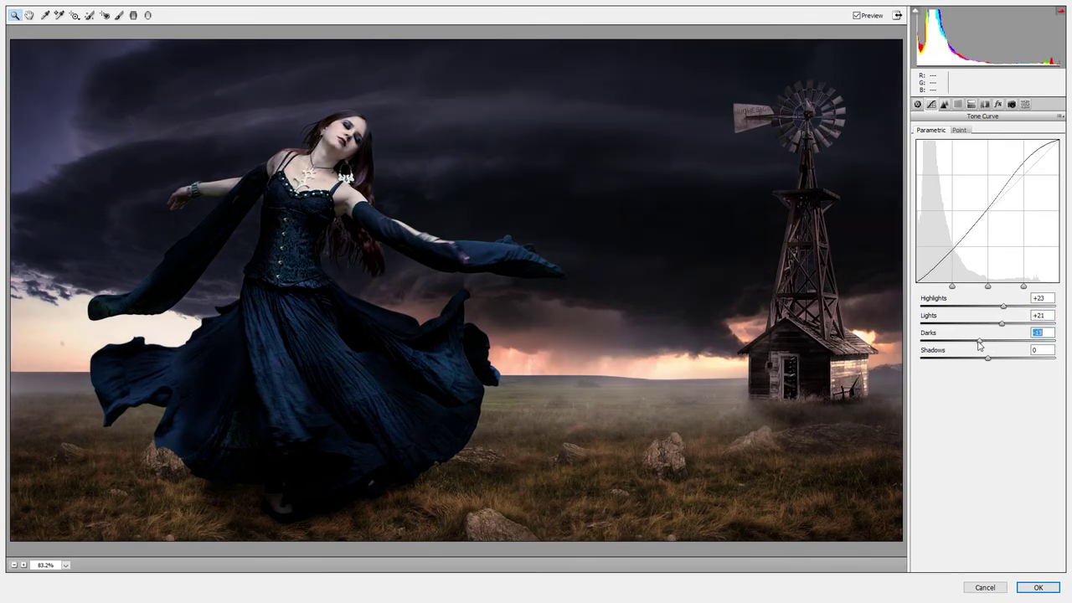
drag(980, 341, 995, 341)
mouse_move(1002, 323)
mouse_down()
mouse_move(965, 325)
mouse_move(1002, 341)
mouse_up()
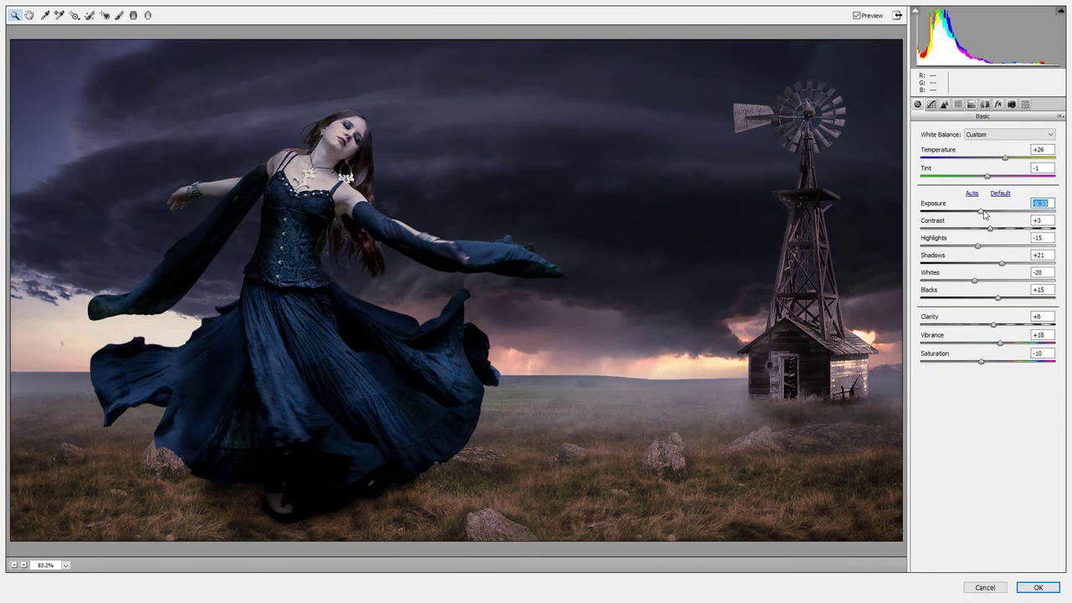
drag(985, 214, 988, 215)
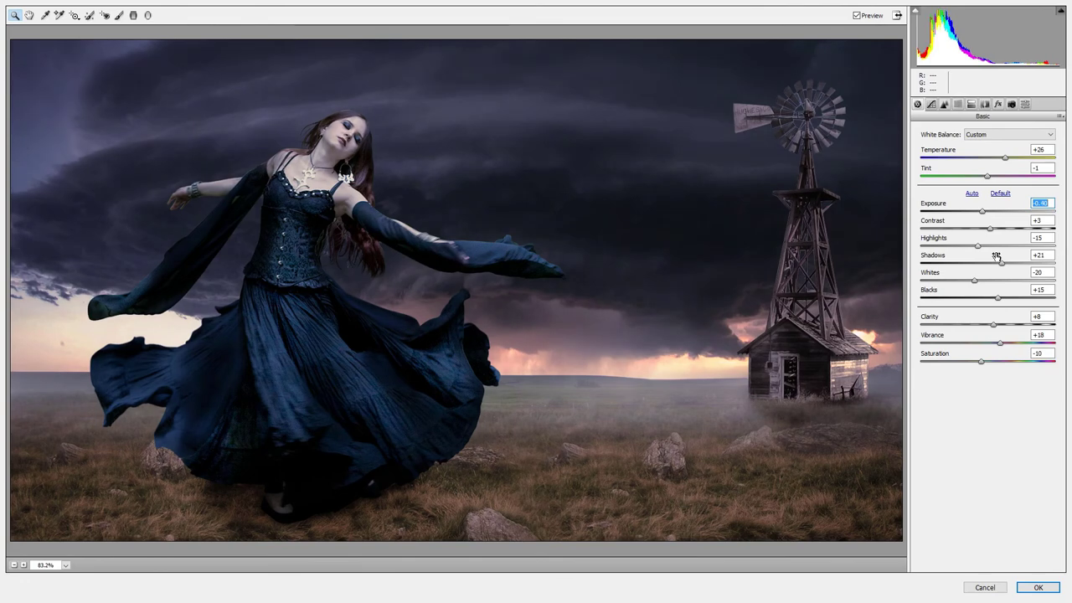
drag(981, 254, 969, 254)
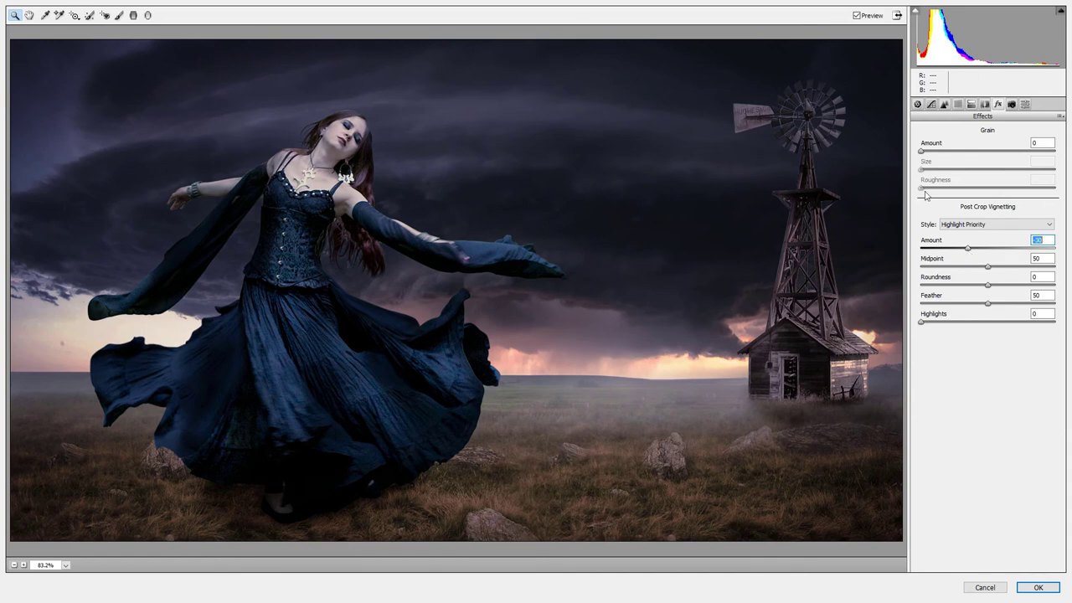
- Apply the Camera Raw grade, duplicate Layer 12, and open the copy in Color Efex Pro 4
key(Return)
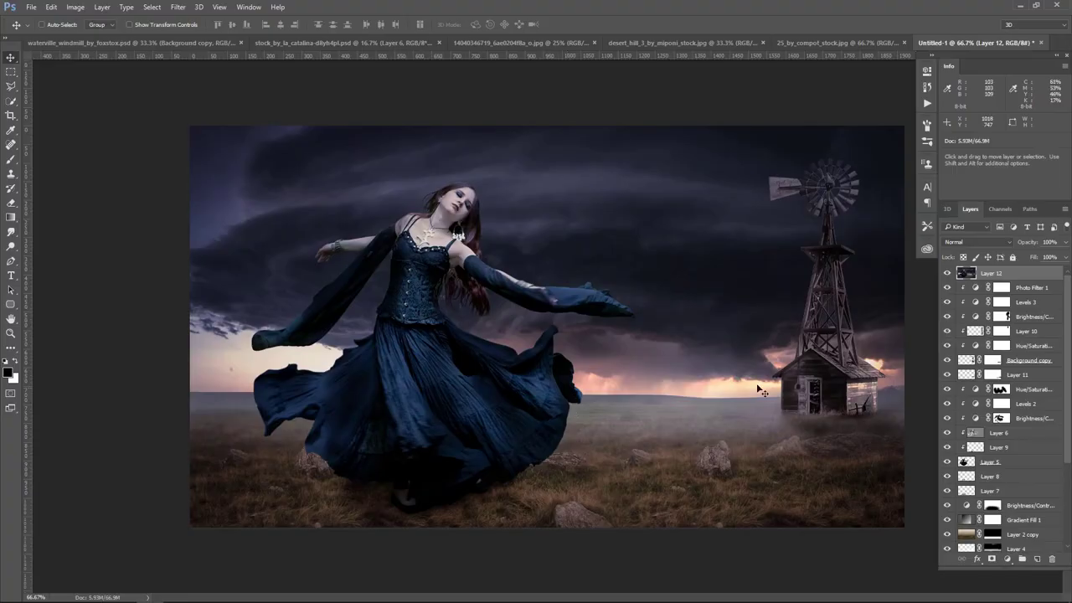
click(947, 273)
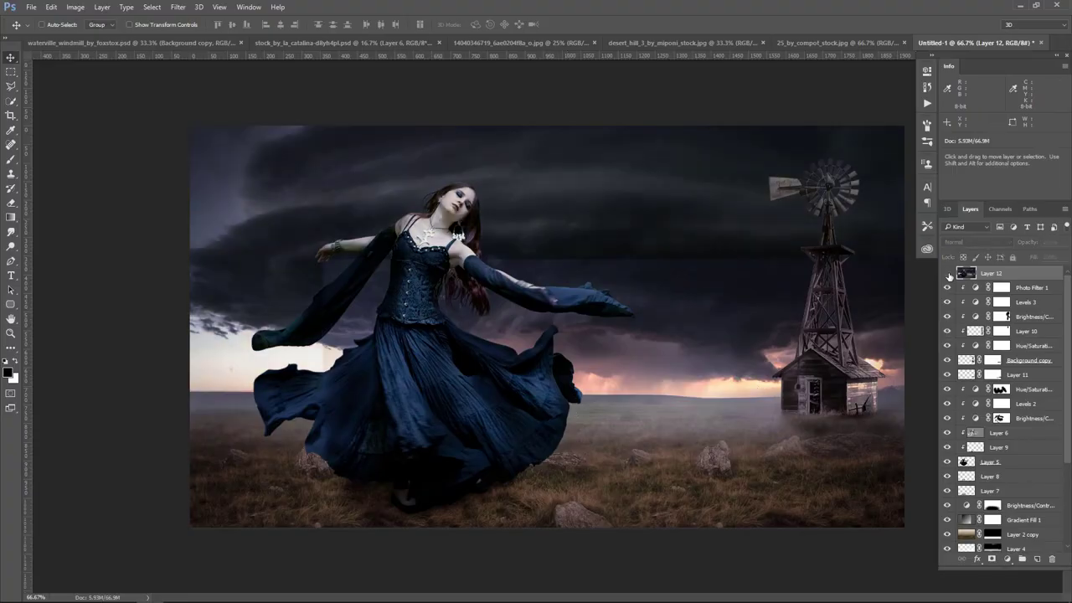
click(948, 273)
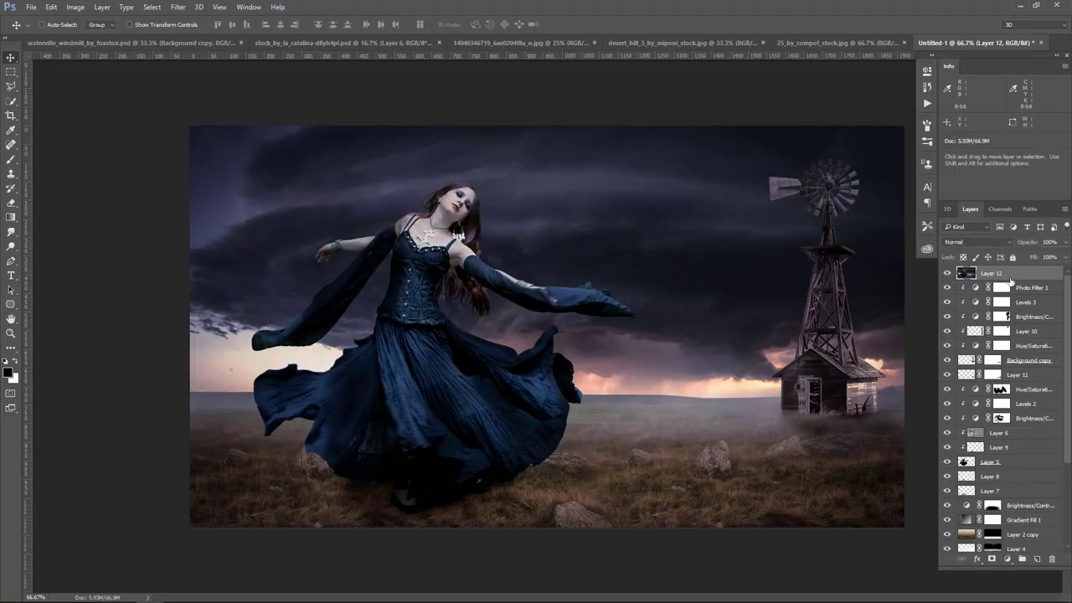
drag(1009, 287, 1037, 559)
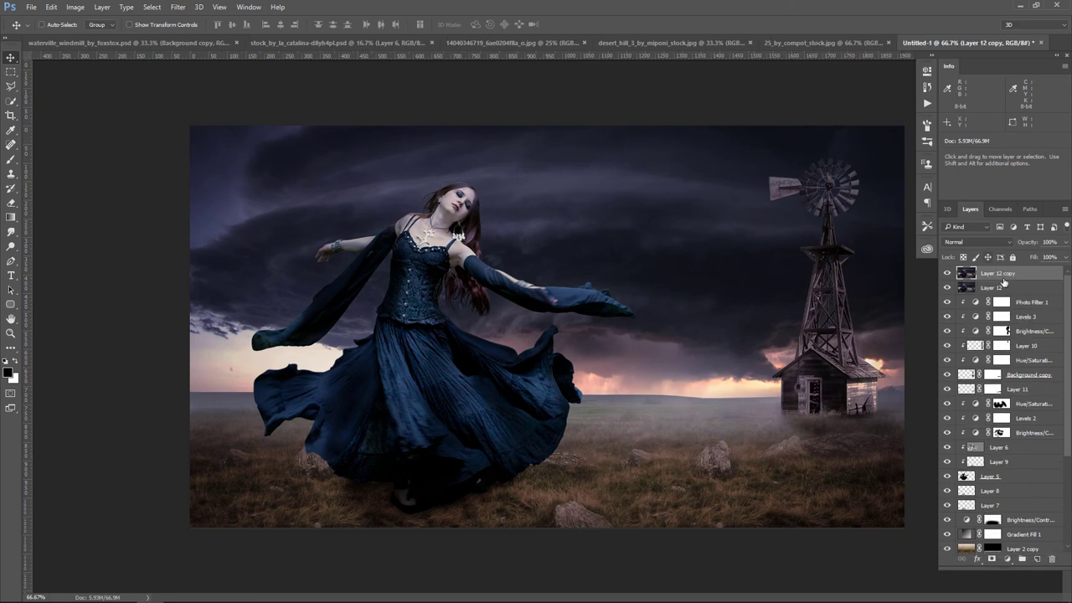
click(179, 8)
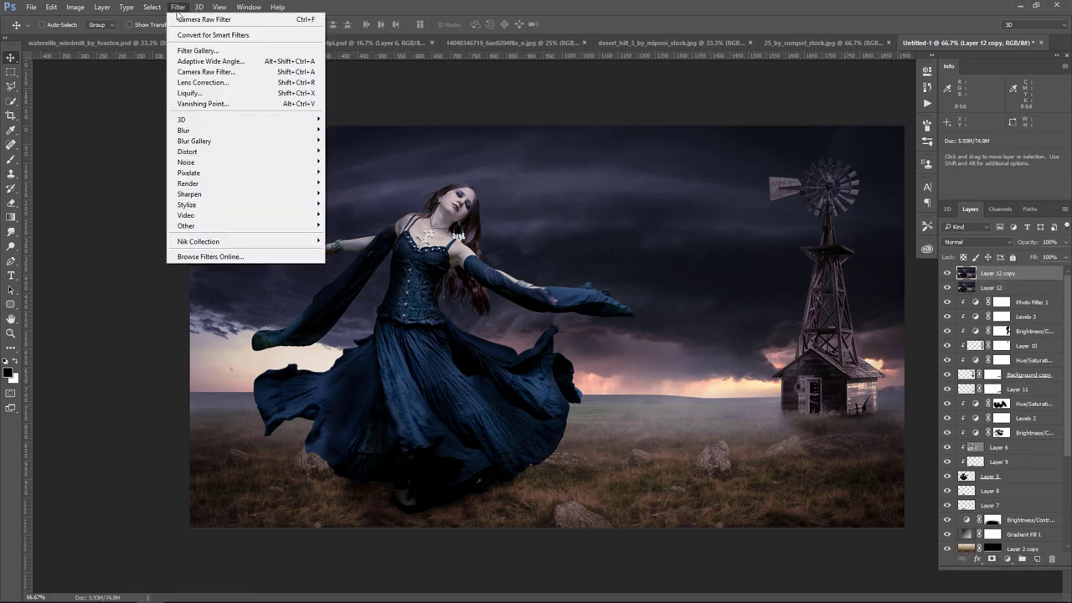
mouse_move(242, 242)
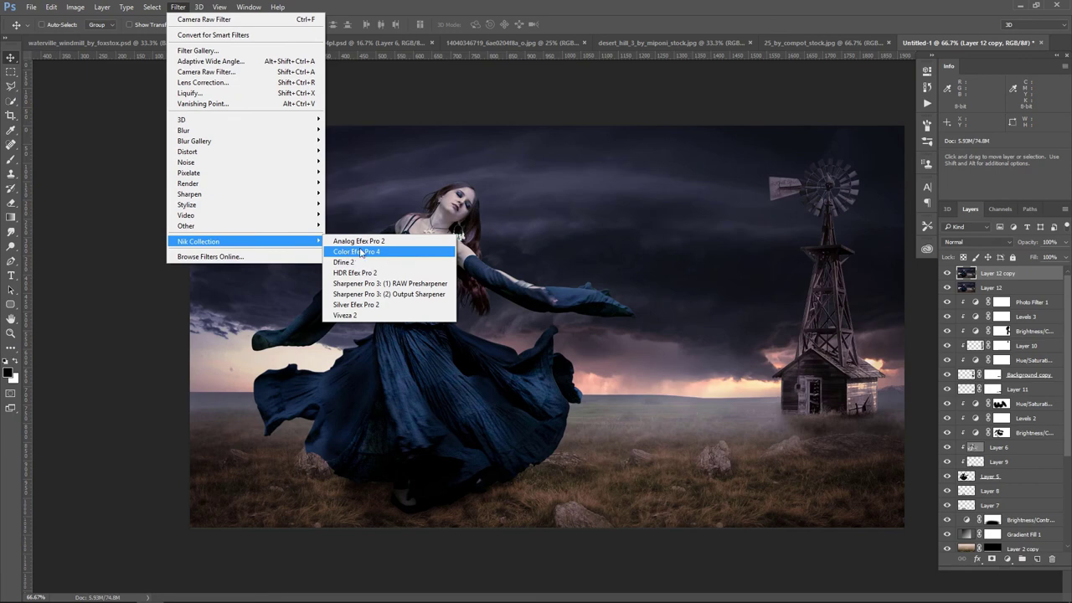
click(362, 254)
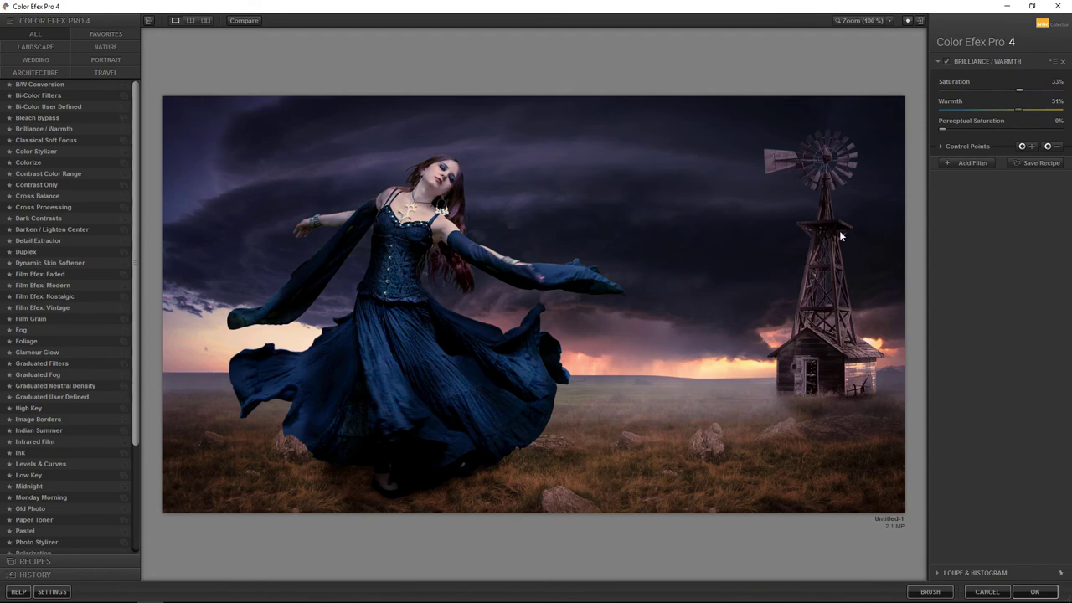
- Add a Fog filter reduced to 9% intensity, followed by a new empty filter slot
click(965, 162)
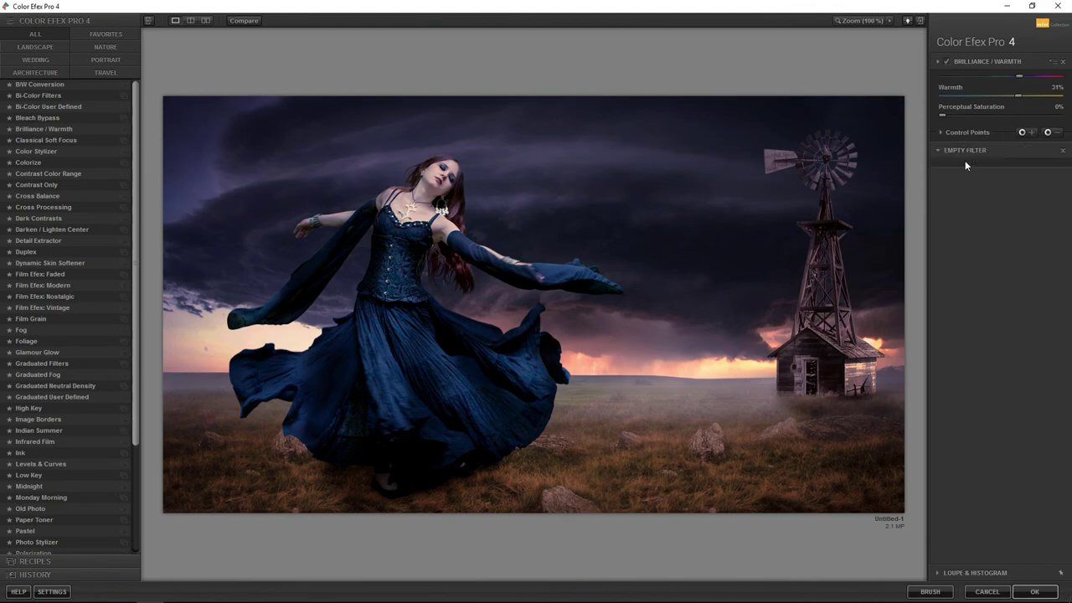
click(17, 331)
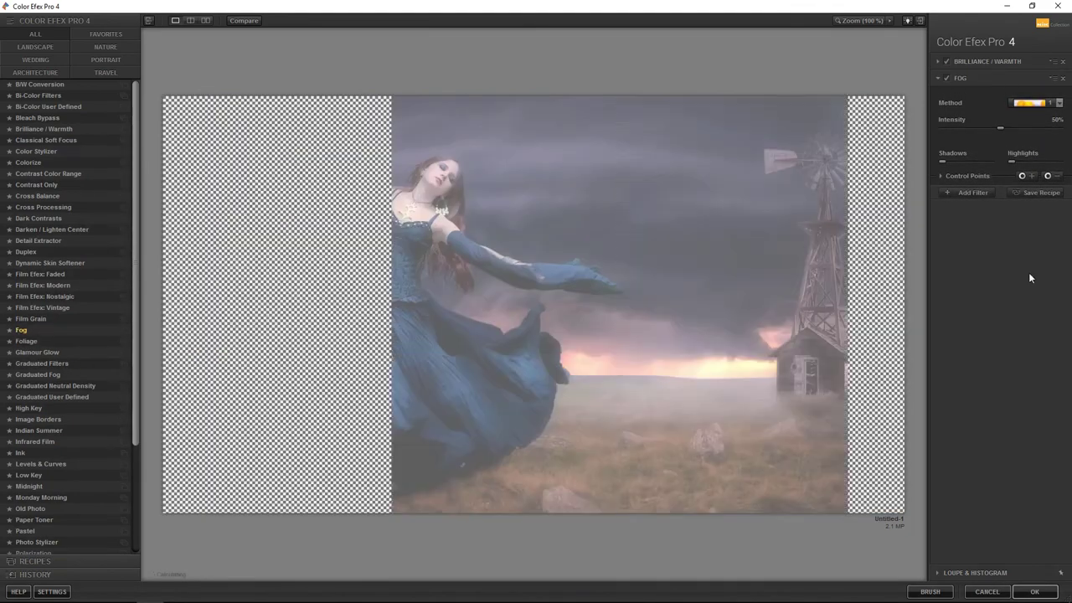
drag(1000, 127, 950, 126)
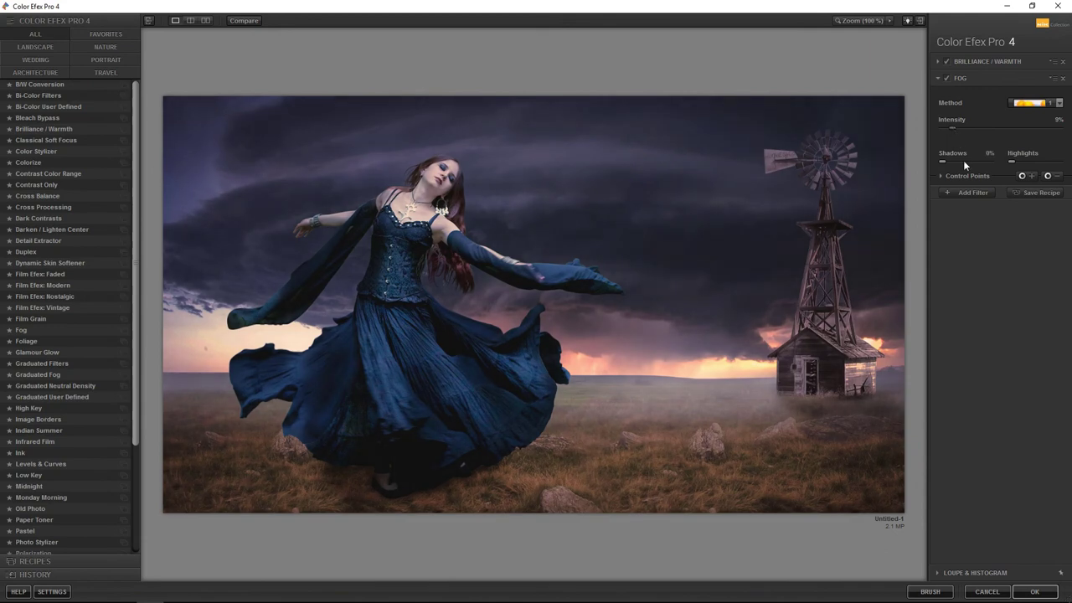
click(969, 192)
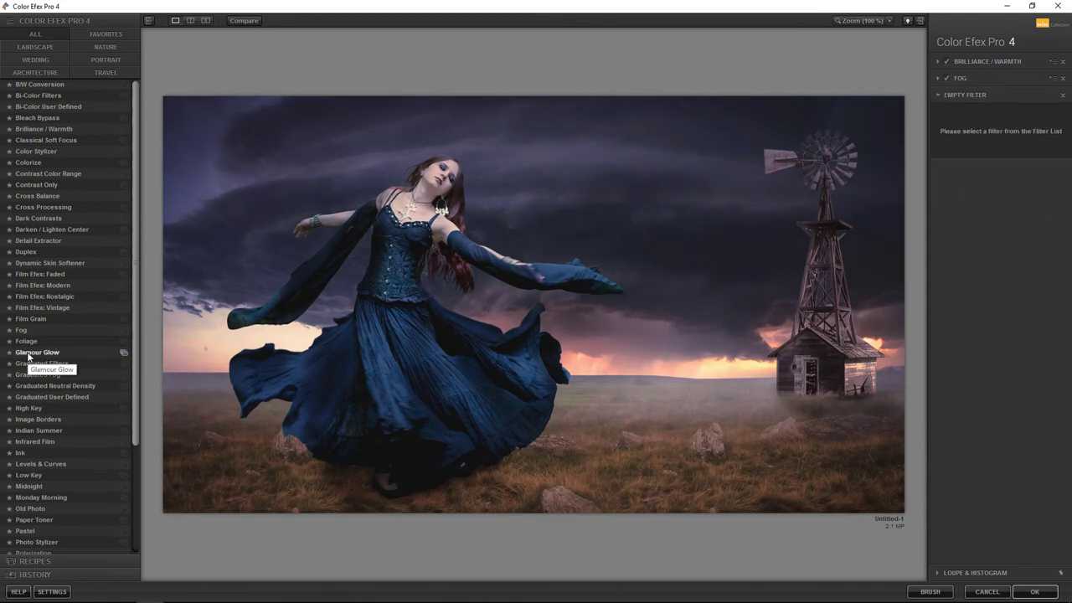
- Add a Shape 2 Darken / Lighten Center vignette centred on the woman's head and apply to Photoshop
click(39, 230)
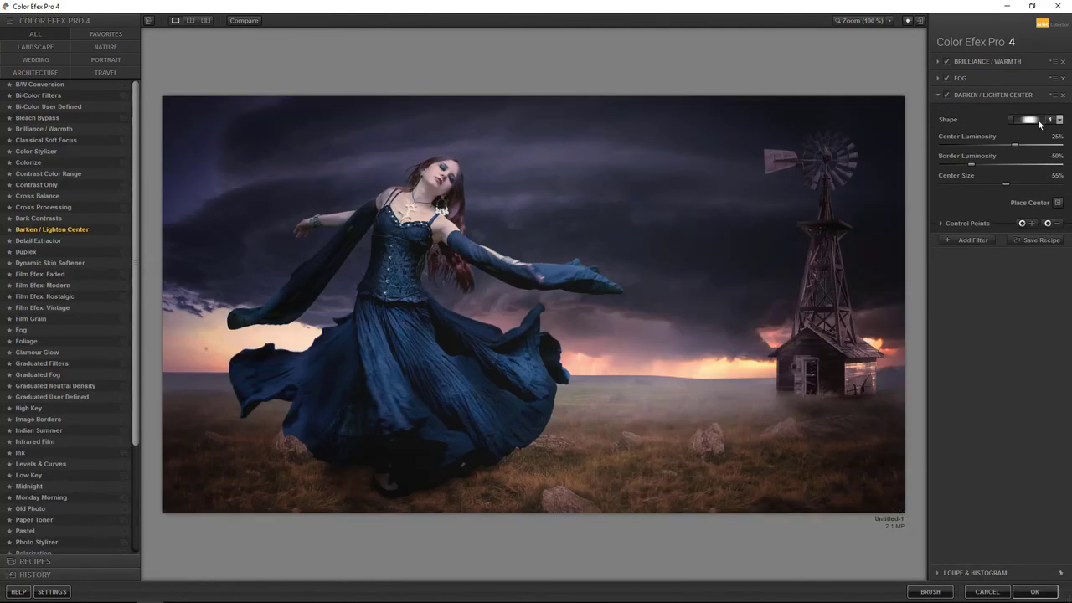
click(1059, 119)
click(1025, 142)
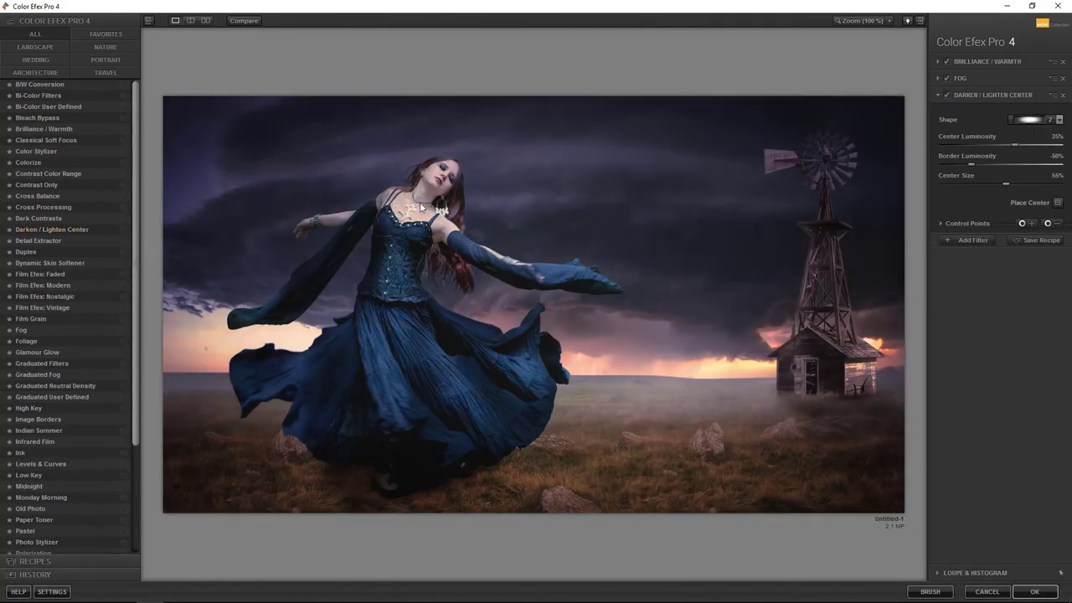
click(1058, 203)
click(410, 205)
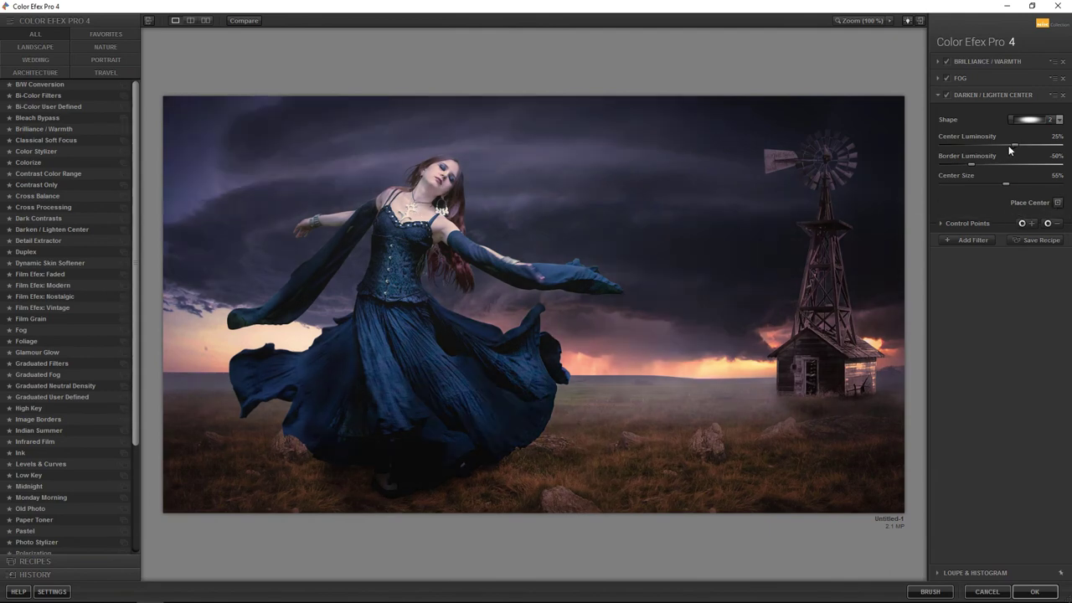
mouse_move(971, 164)
mouse_down()
mouse_move(1005, 164)
mouse_move(1005, 146)
mouse_up()
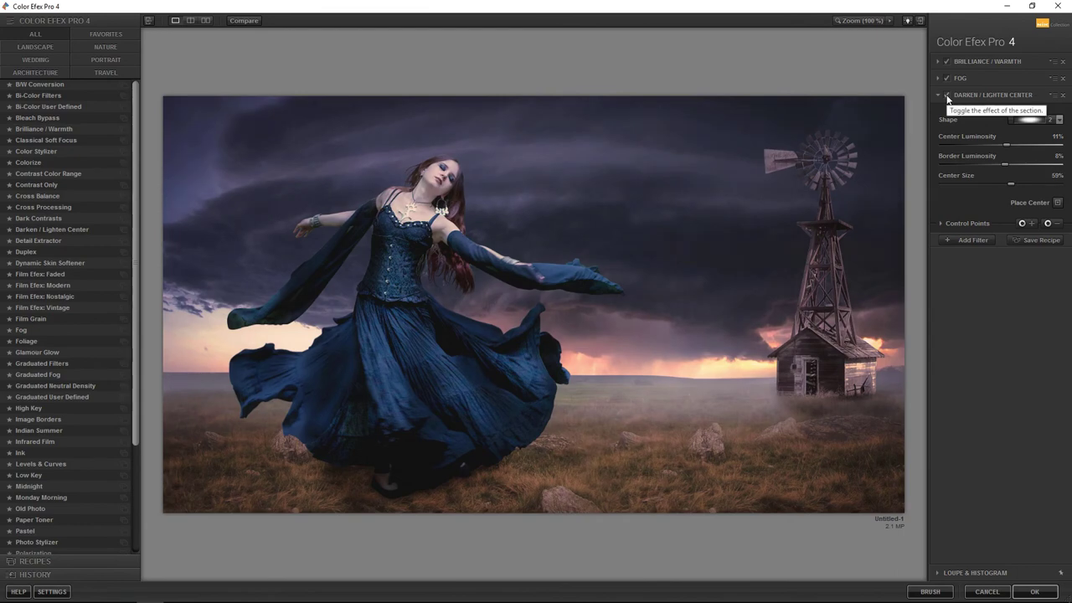
click(1034, 592)
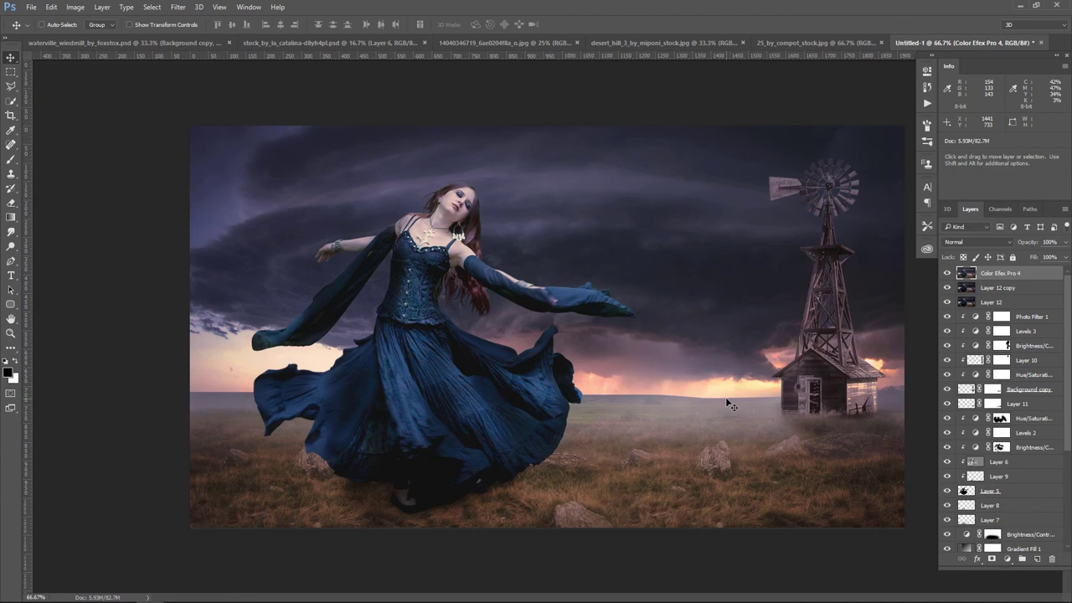
- Save the composite with Ctrl+S and compare the image with the Color Efex layer toggled
key(ctrl+s)
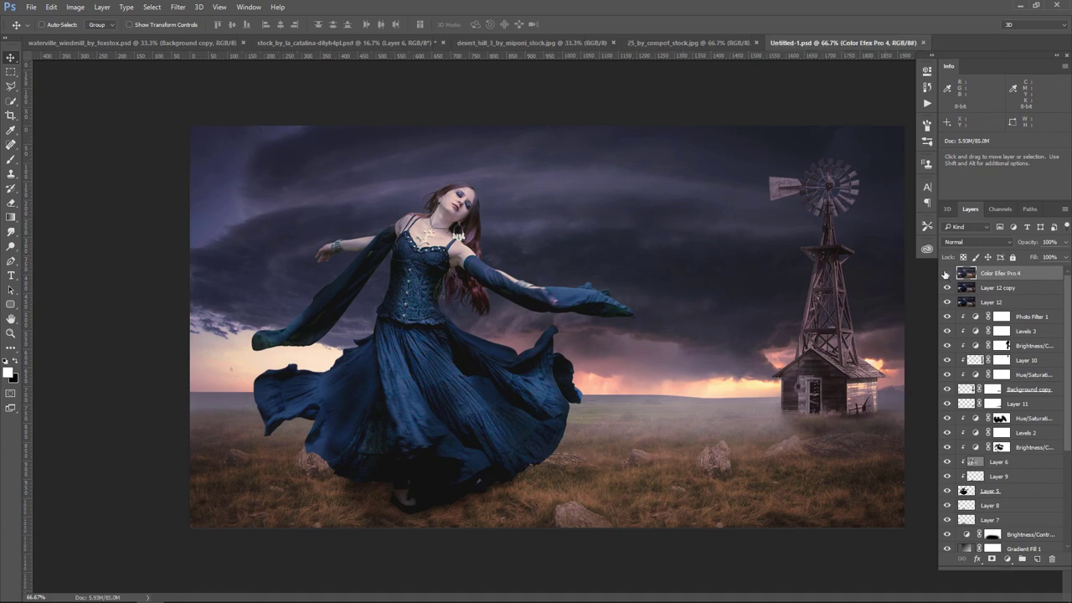
click(947, 273)
click(947, 273)
click(947, 273)
click(947, 274)
- Add an Exposure adjustment layer with raised exposure and slightly lowered gamma
click(1006, 559)
click(991, 396)
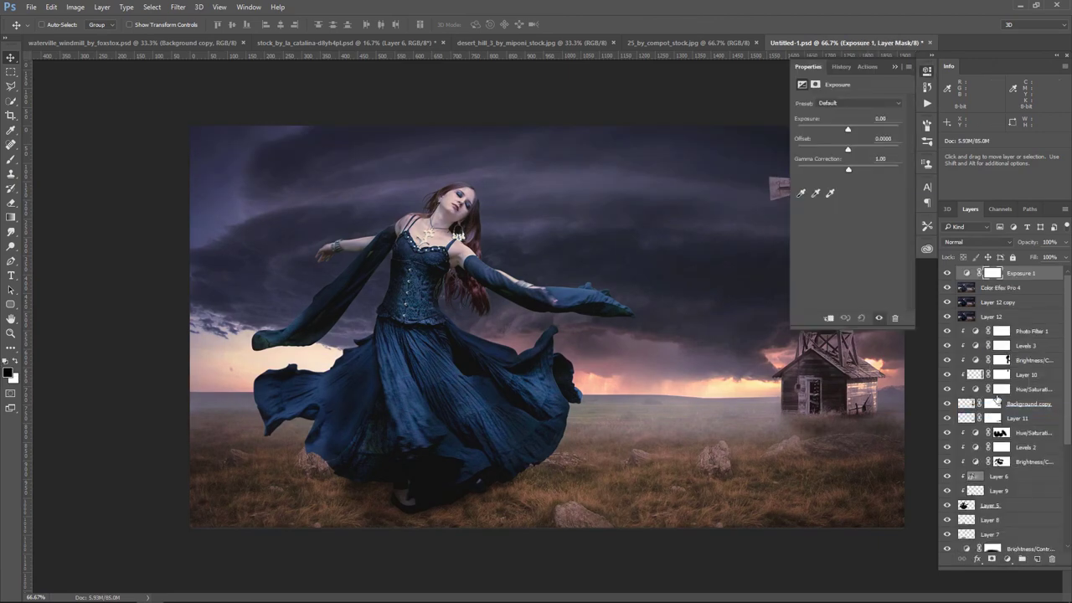
drag(852, 129, 853, 130)
drag(849, 171, 858, 173)
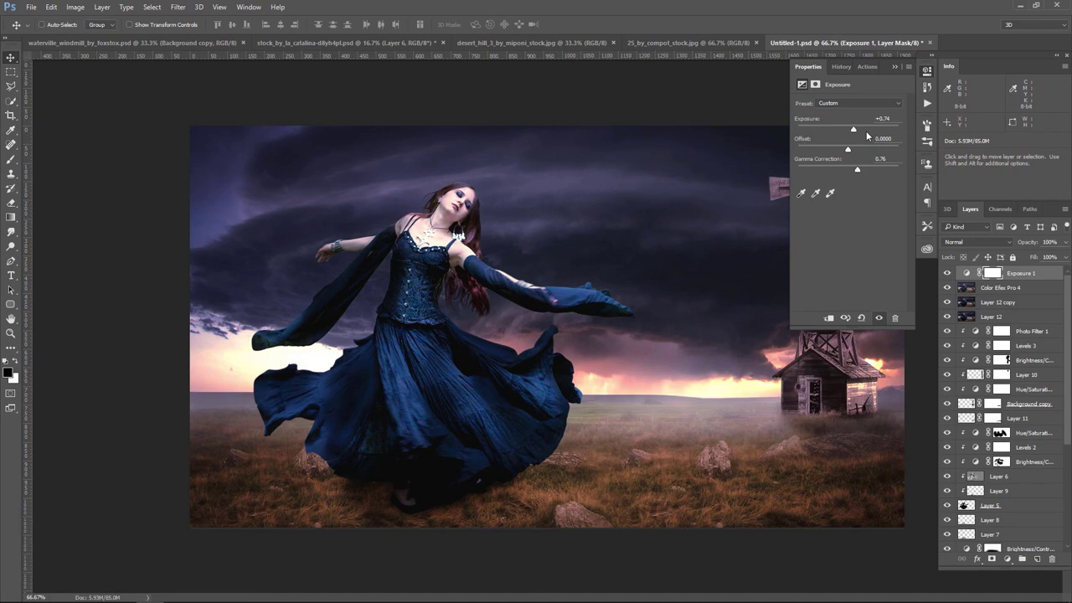
drag(854, 130, 858, 133)
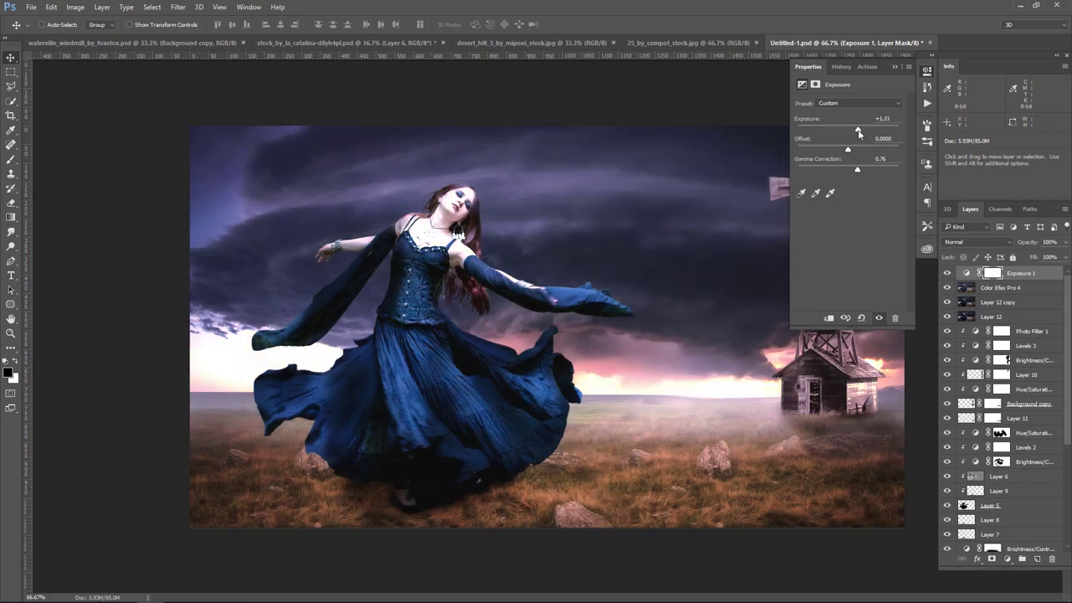
click(895, 67)
- Lower the Exposure 1 layer's opacity to 40%, comparing it on and off
click(1065, 243)
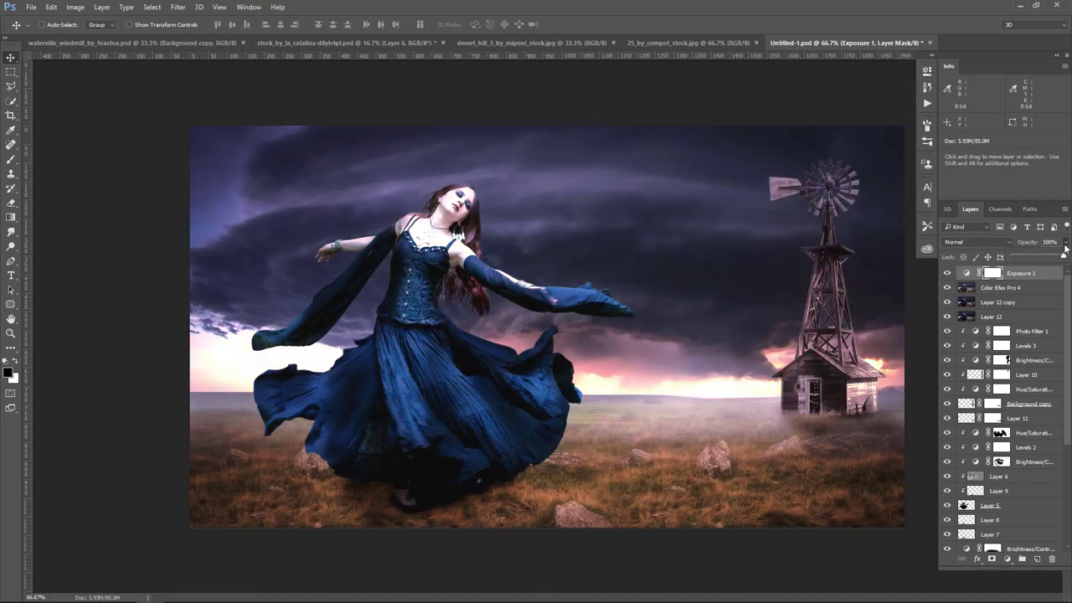
drag(1064, 248, 1037, 257)
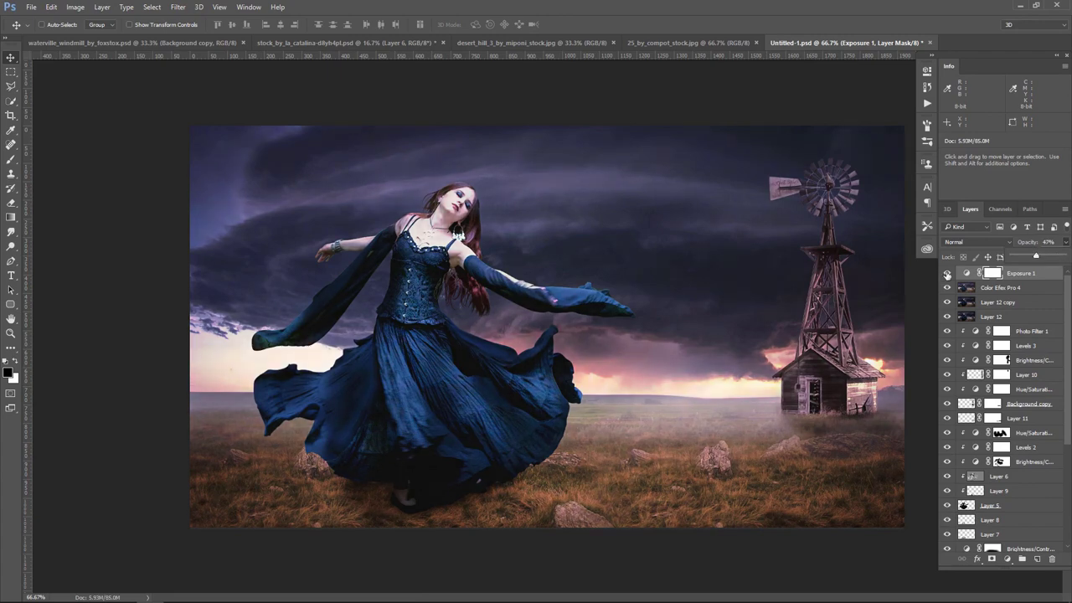
click(947, 274)
click(948, 274)
click(1066, 243)
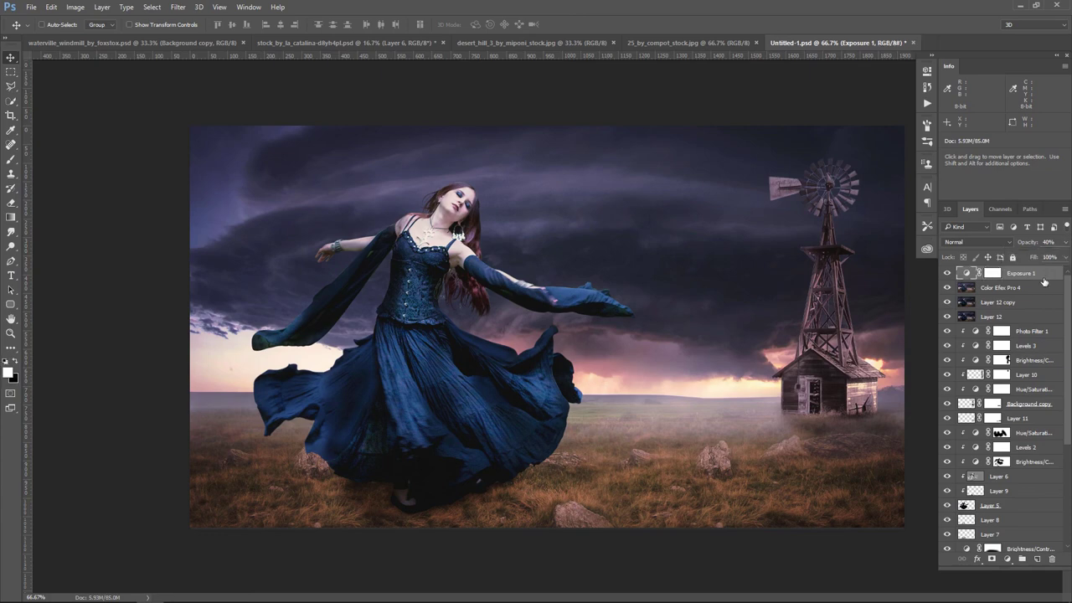
click(1008, 559)
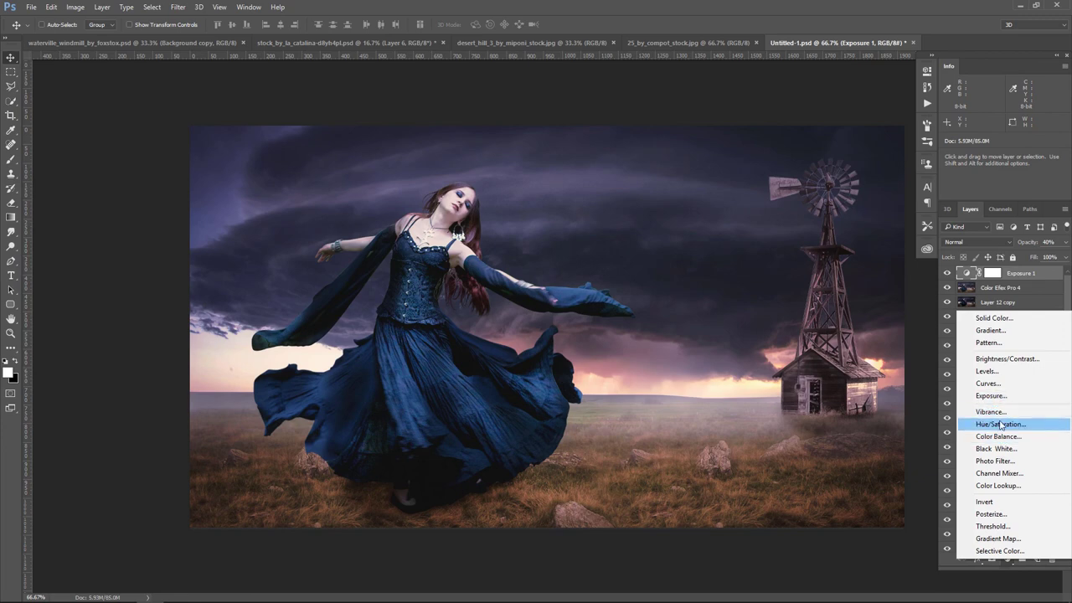
- Add a Hue/Saturation adjustment layer with Saturation -17
click(1001, 424)
drag(844, 163, 841, 164)
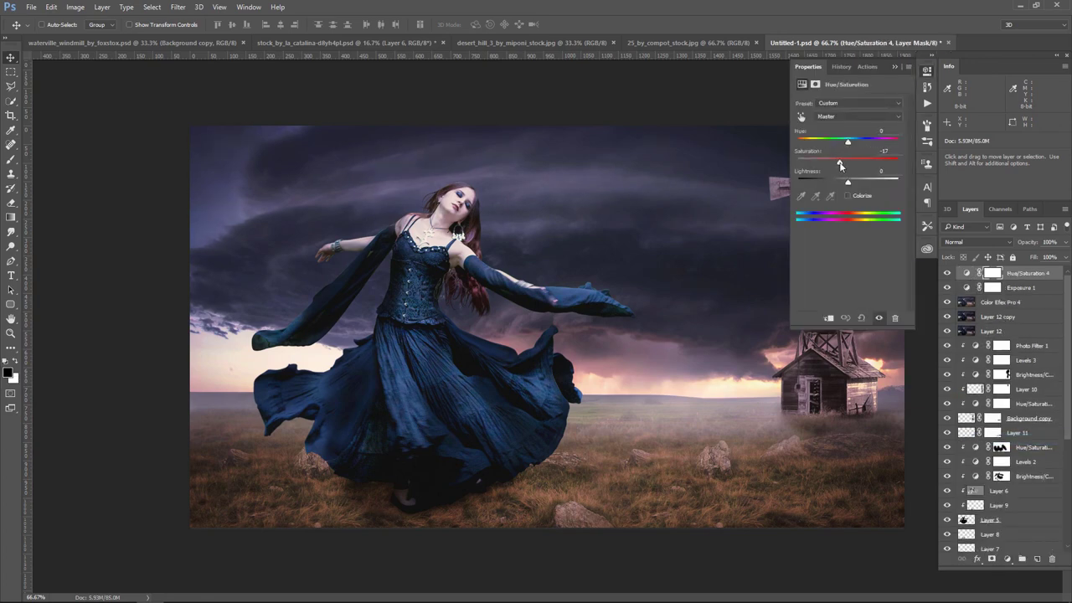
click(894, 68)
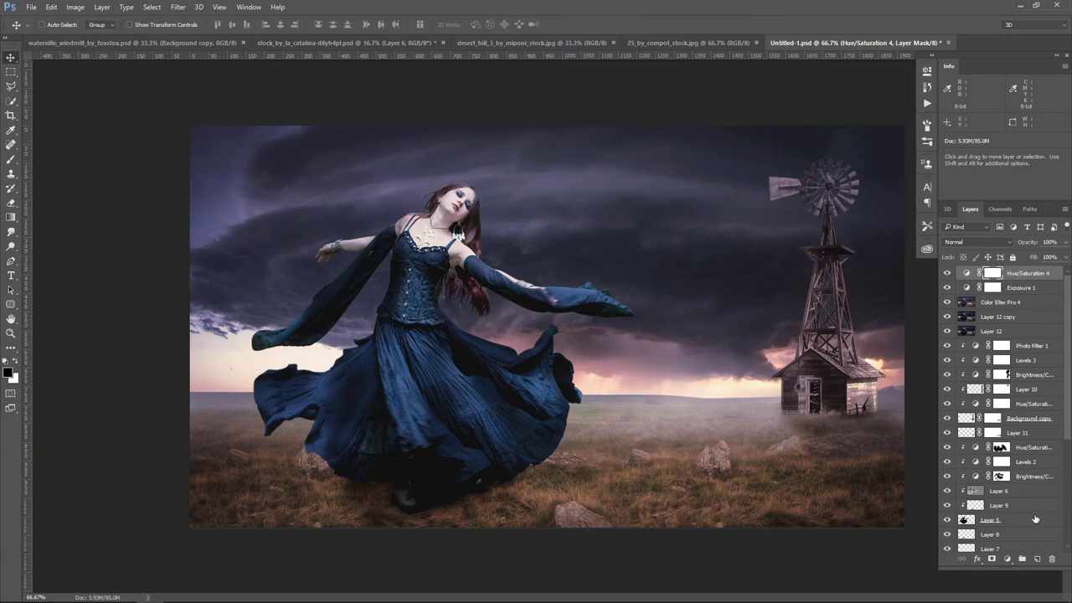
- Add a violet-orange Gradient Map at 20% opacity and compare it on and off
click(1007, 558)
click(997, 543)
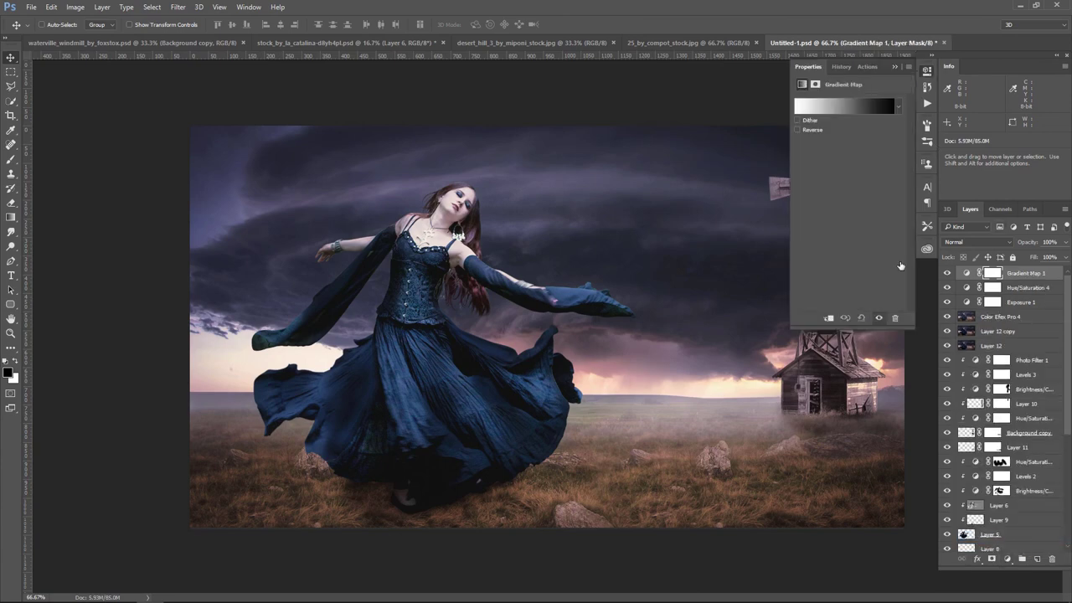
click(871, 105)
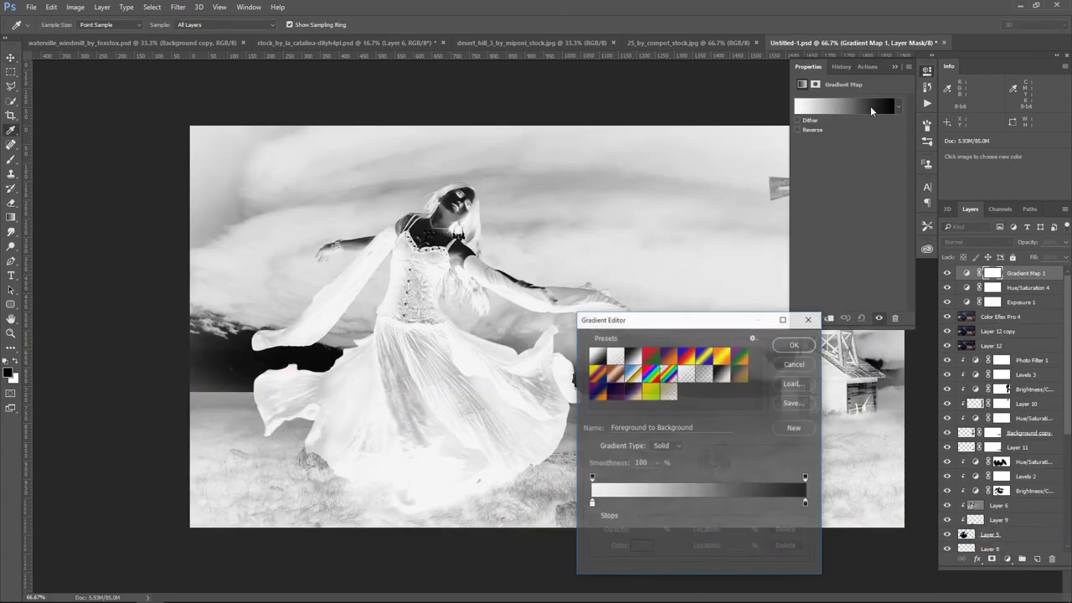
click(668, 358)
click(795, 344)
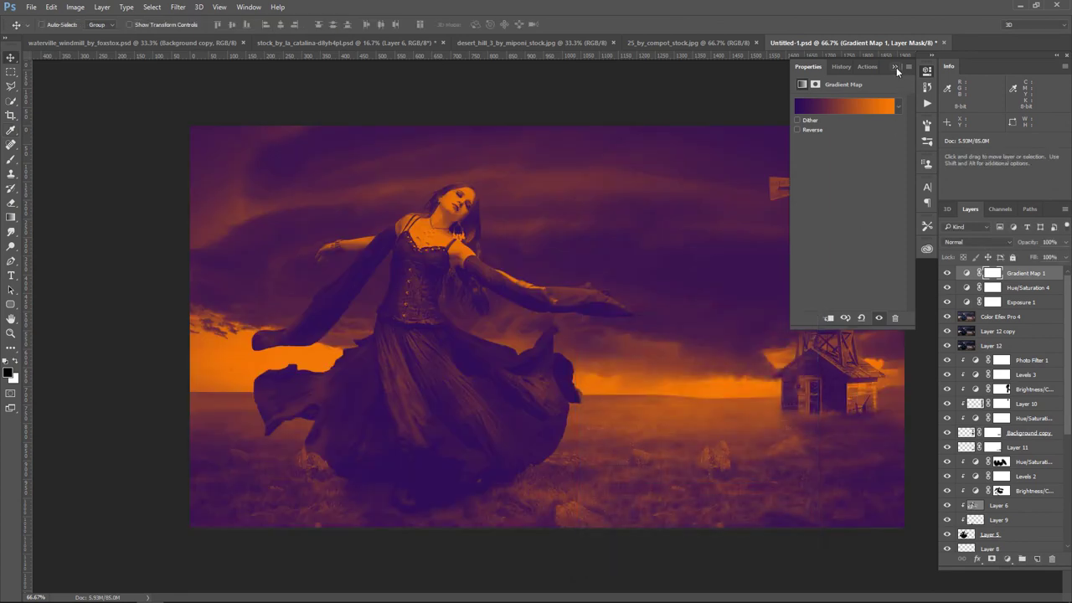
click(897, 67)
click(1066, 242)
drag(1064, 257, 1029, 257)
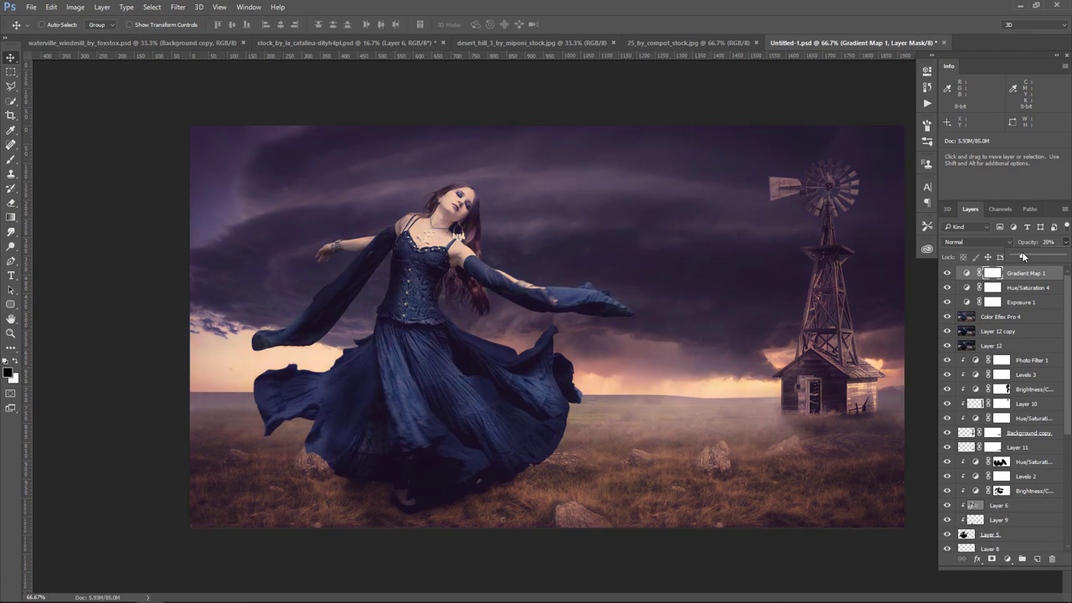
click(947, 273)
click(948, 274)
- Brush black on Gradient Map 1's mask over the field, then toggle the layer to compare
click(11, 159)
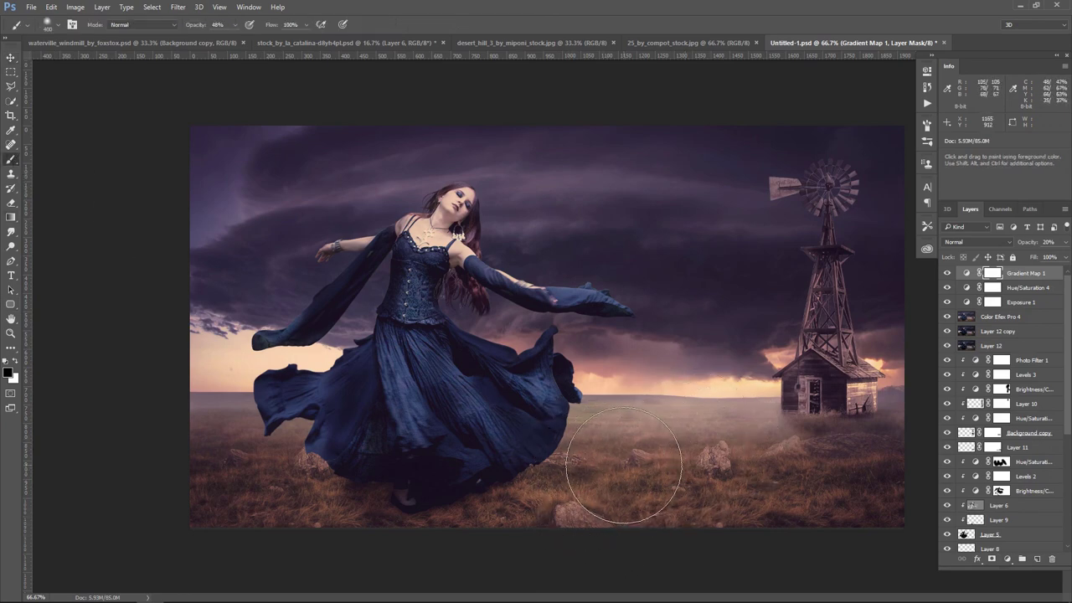
drag(624, 466, 513, 468)
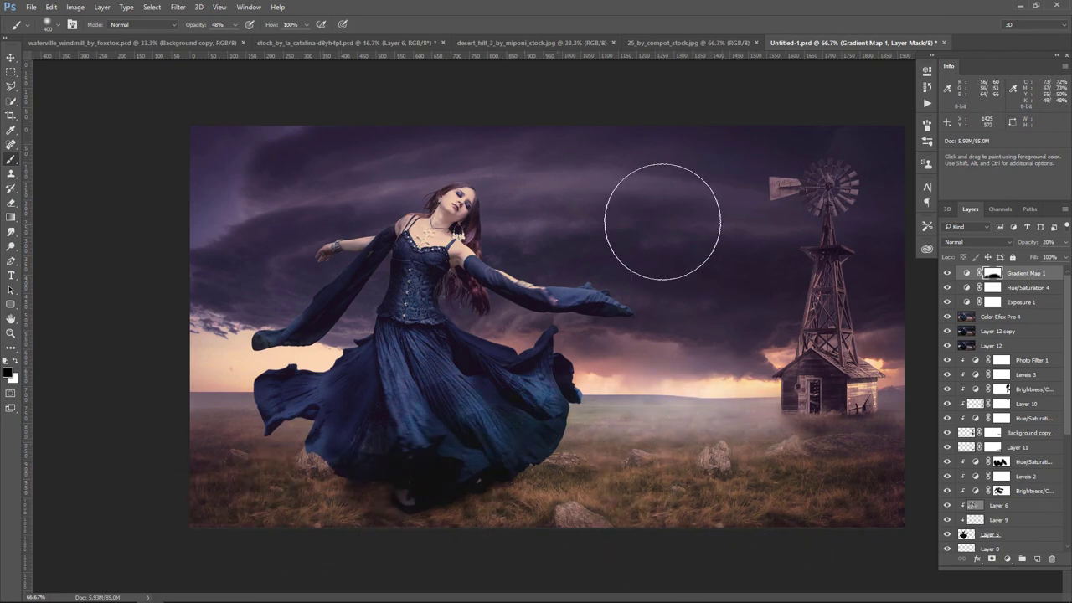
click(947, 273)
click(947, 273)
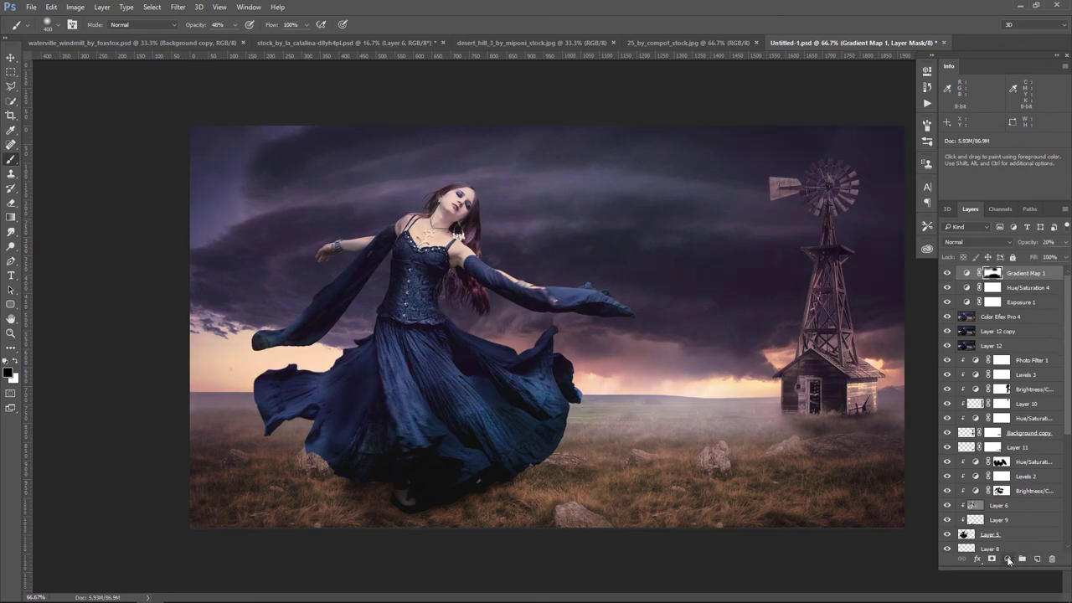
- Add Brightness/Contrast 5 on top with Brightness 18 and Contrast 33 to lighten the composite
click(1007, 558)
click(1008, 356)
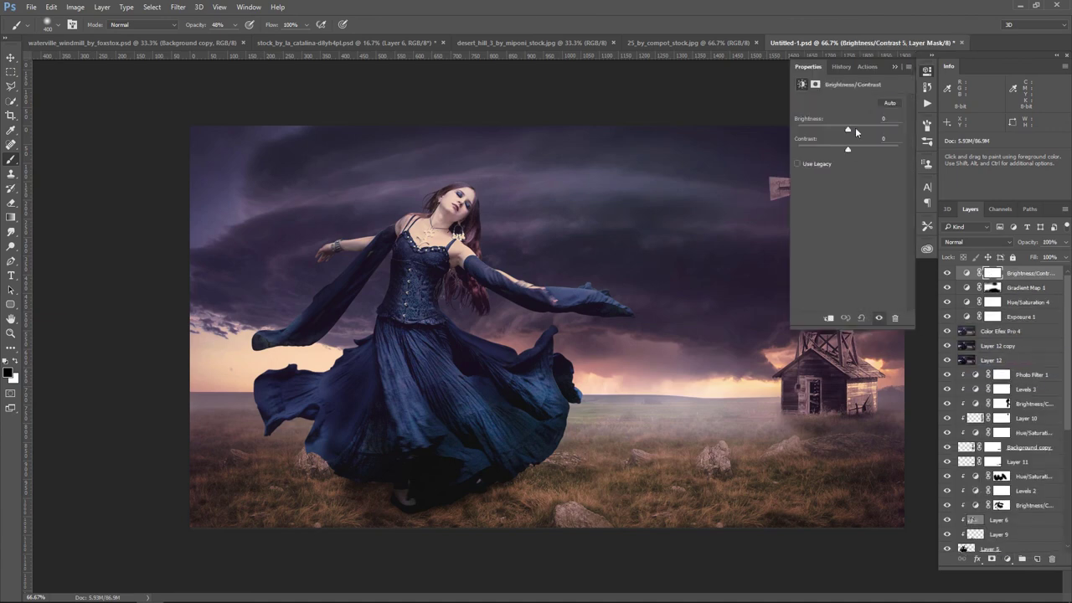
drag(855, 127, 850, 131)
drag(840, 127, 834, 132)
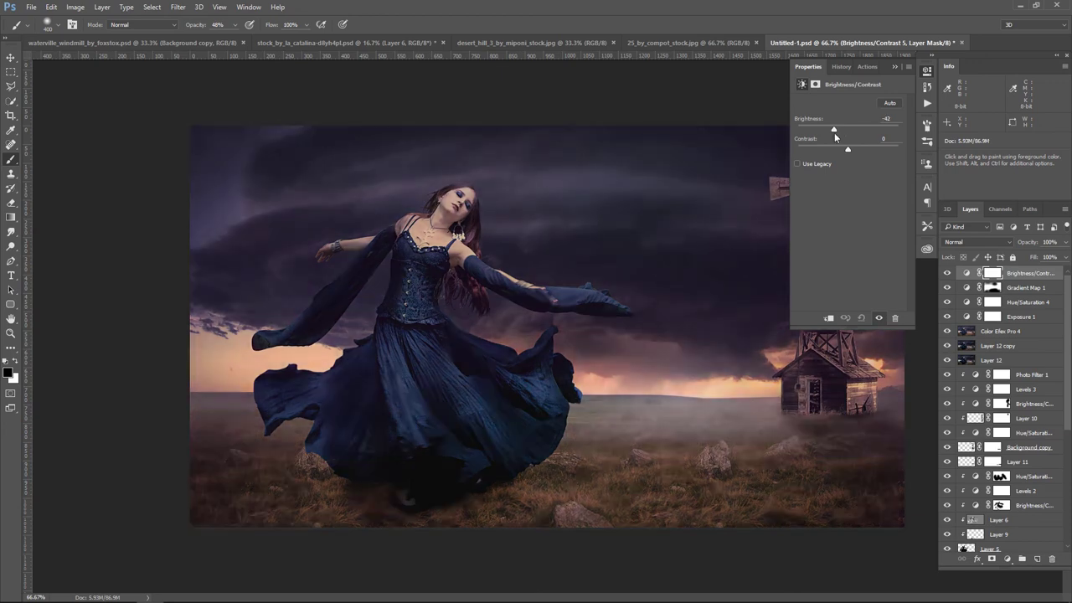
text(20)
drag(841, 129, 856, 131)
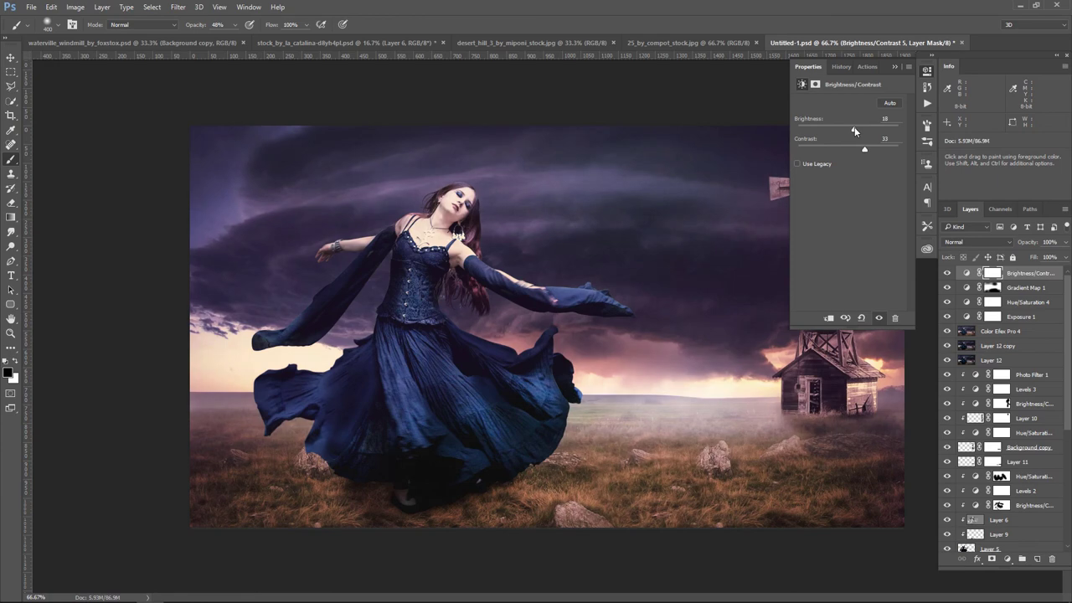